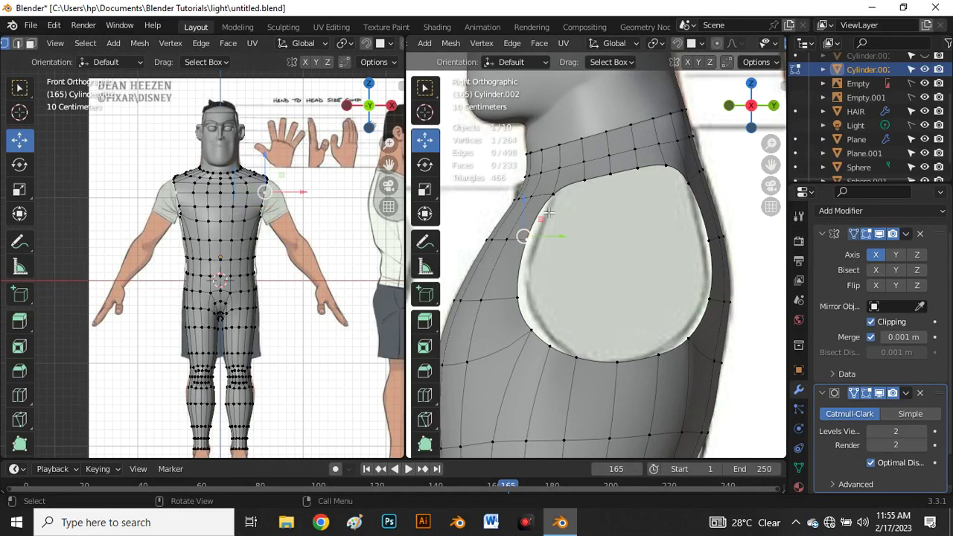
- Select all the vertices around the armhole opening on the torso mesh to count them
shift+click(588, 184)
shift+click(622, 176)
shift+click(643, 169)
shift+click(665, 169)
scroll(629, 195, down, 3)
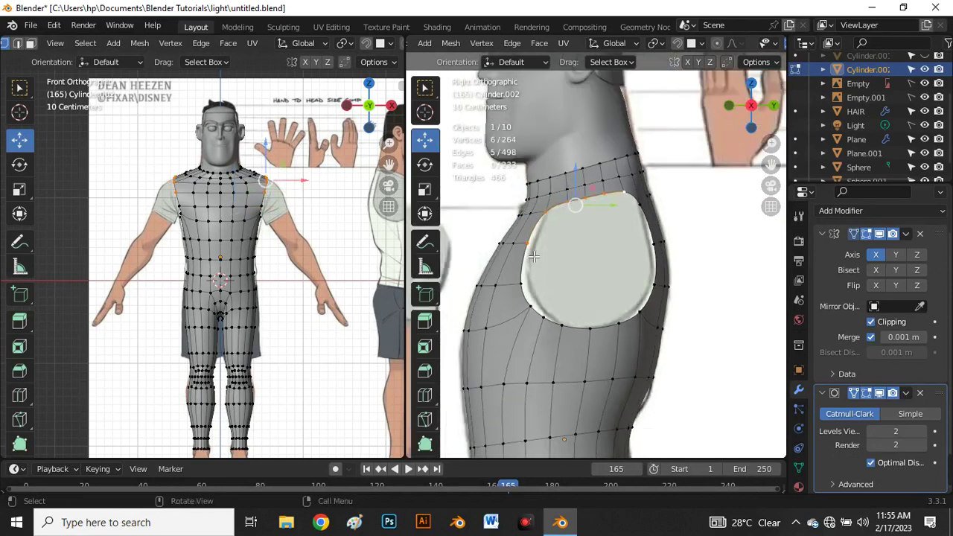
scroll(642, 213, up, 1)
shift+click(624, 215)
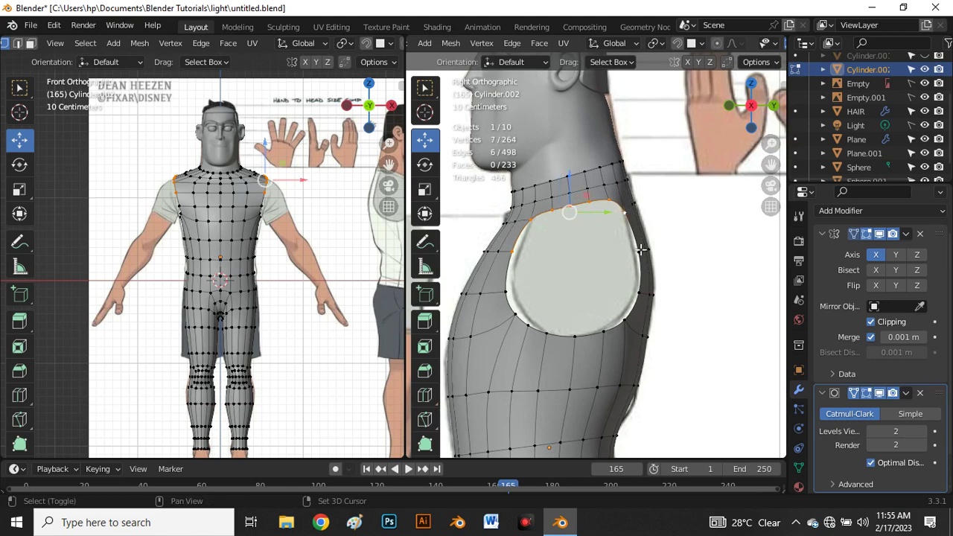
shift+click(639, 254)
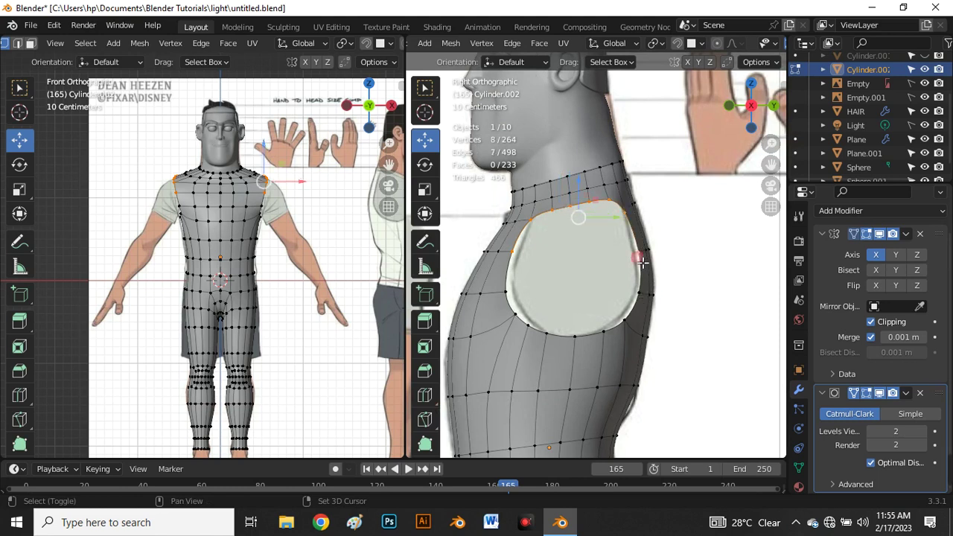
shift+click(638, 298)
shift+click(624, 322)
shift+click(600, 336)
shift+click(575, 336)
shift+click(550, 335)
shift+click(528, 324)
shift+click(514, 313)
shift+click(507, 283)
scroll(546, 235, up, 2)
scroll(546, 236, down, 5)
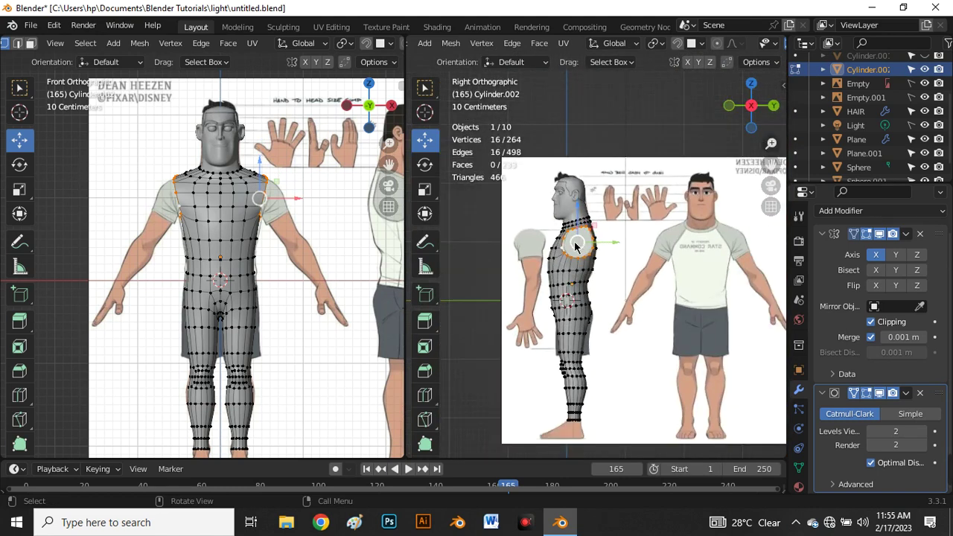
- Leave mesh editing and add a cylinder with 16 vertices
key(Tab)
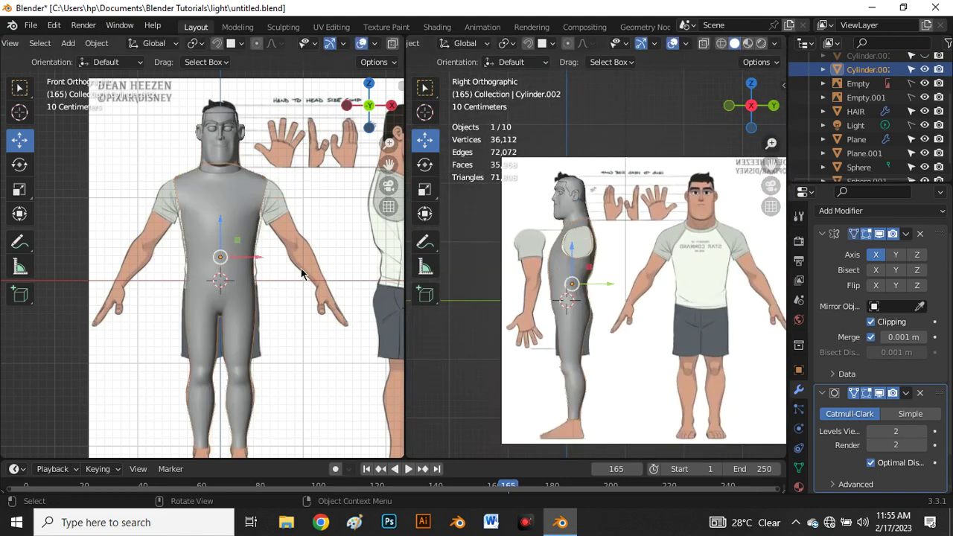
key(shift+a)
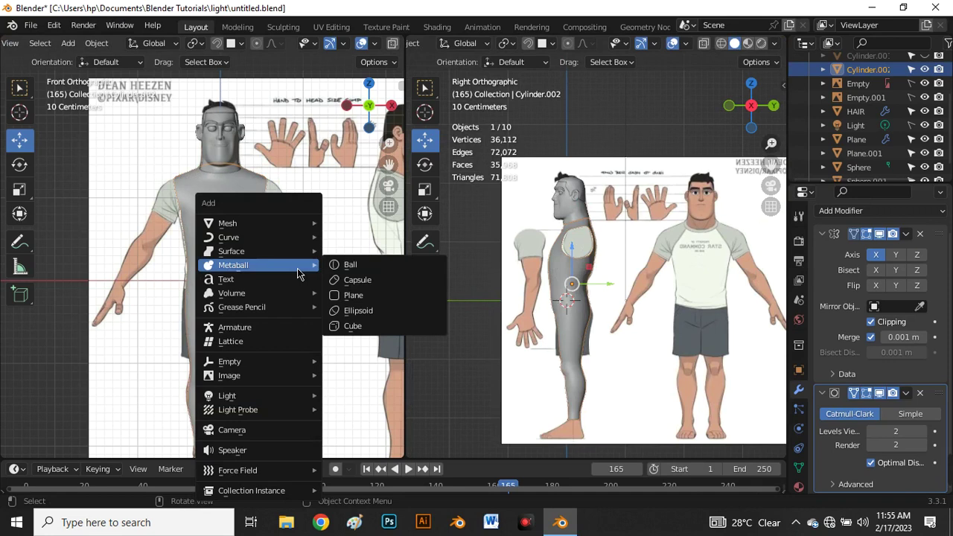
mouse_move(265, 228)
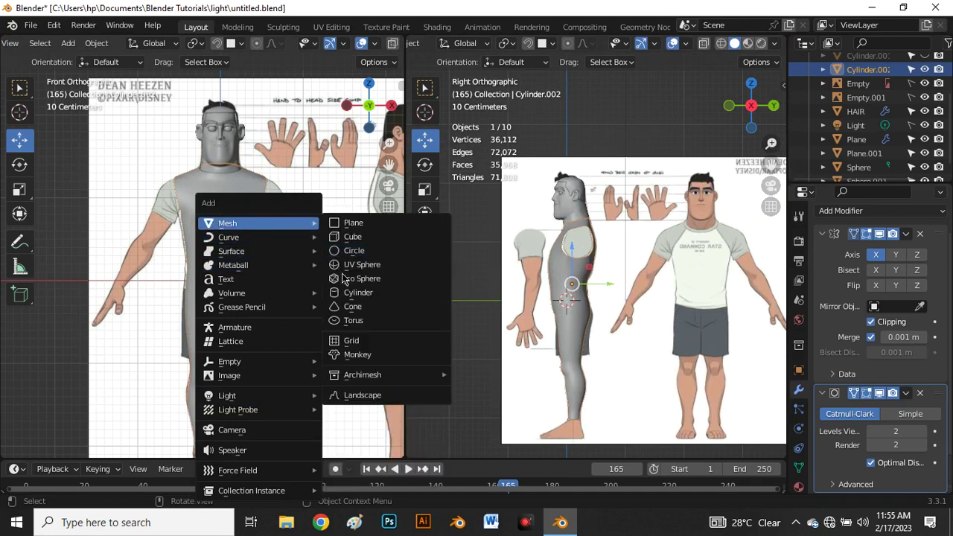
click(356, 294)
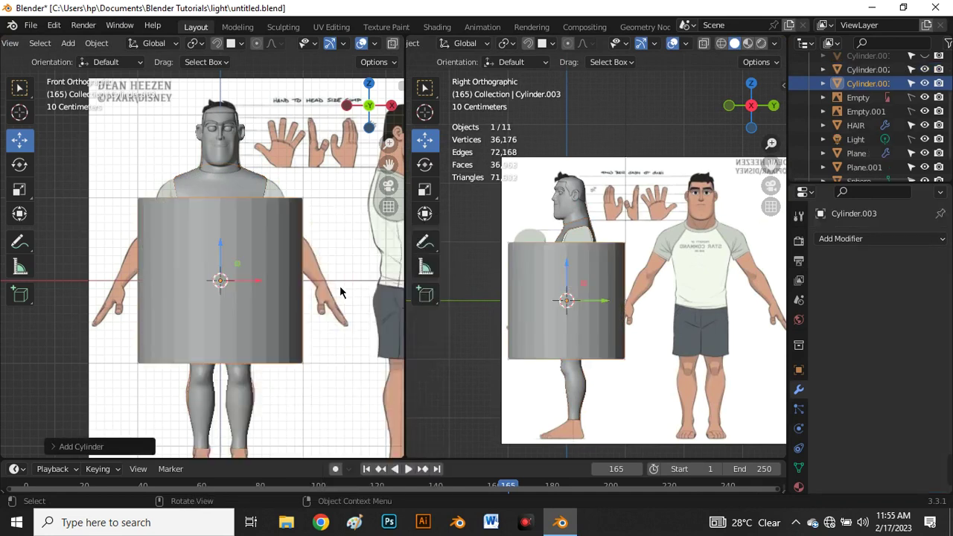
click(54, 446)
click(188, 281)
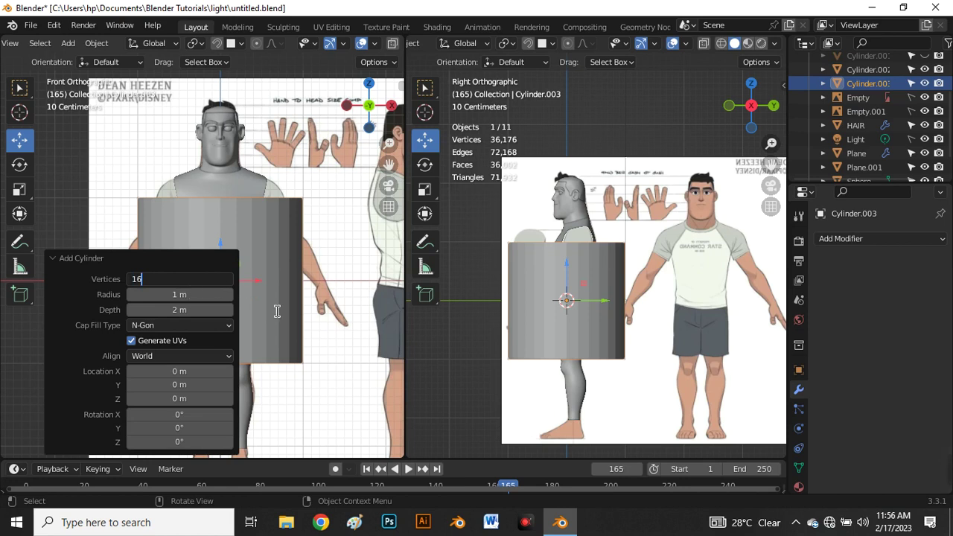
key(Return)
click(333, 320)
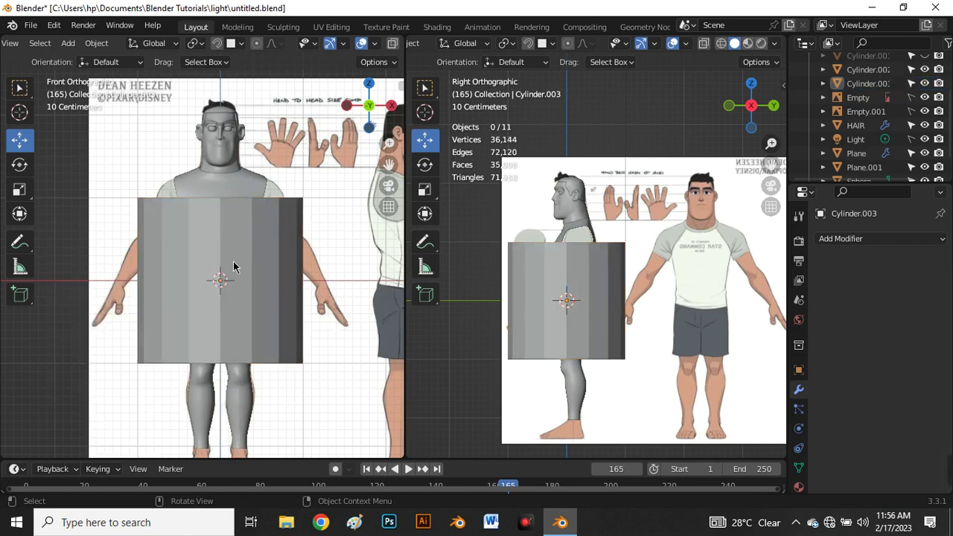
- Scale the new cylinder down uniformly to about 0.18 of its size
scroll(202, 281, down, 5)
scroll(203, 270, up, 2)
scroll(175, 262, down, 2)
scroll(168, 265, up, 4)
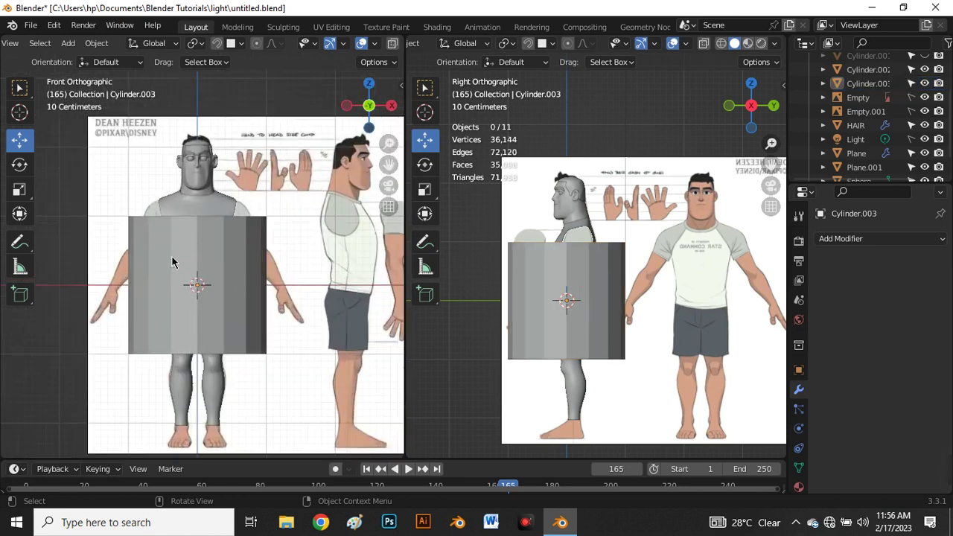
click(172, 260)
key(s)
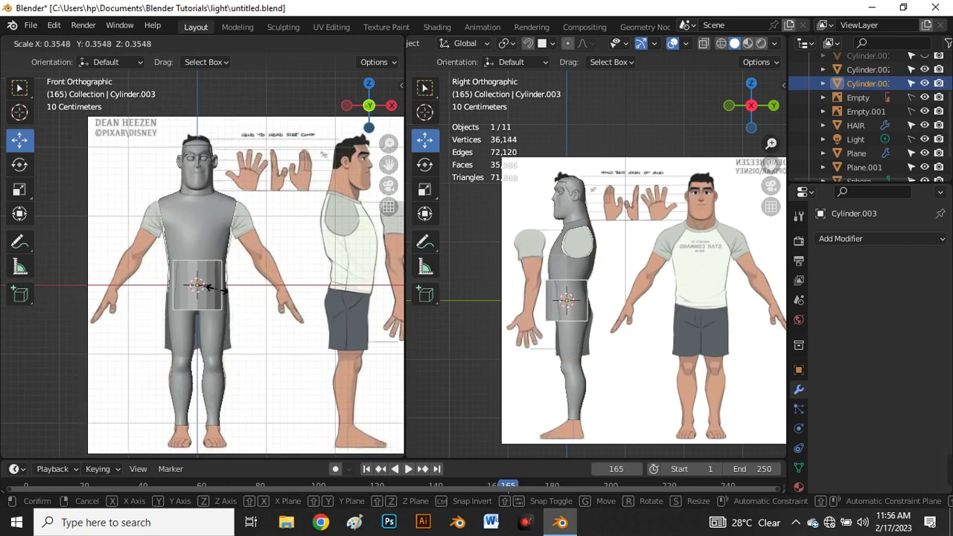
click(206, 291)
- Move the cylinder about 0.73 m along X, beside the body near the character's arm
scroll(206, 290, up, 4)
key(g)
key(x)
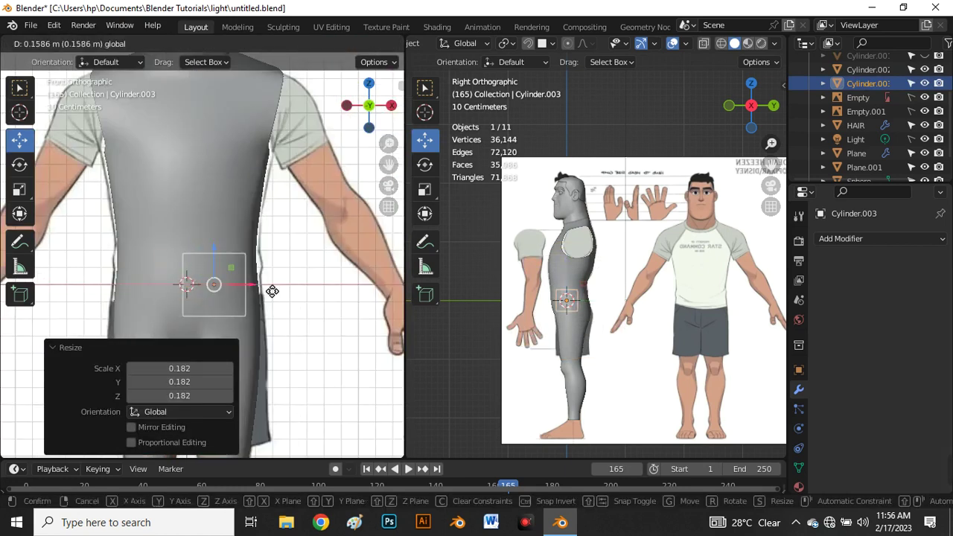
click(336, 282)
scroll(291, 230, down, 4)
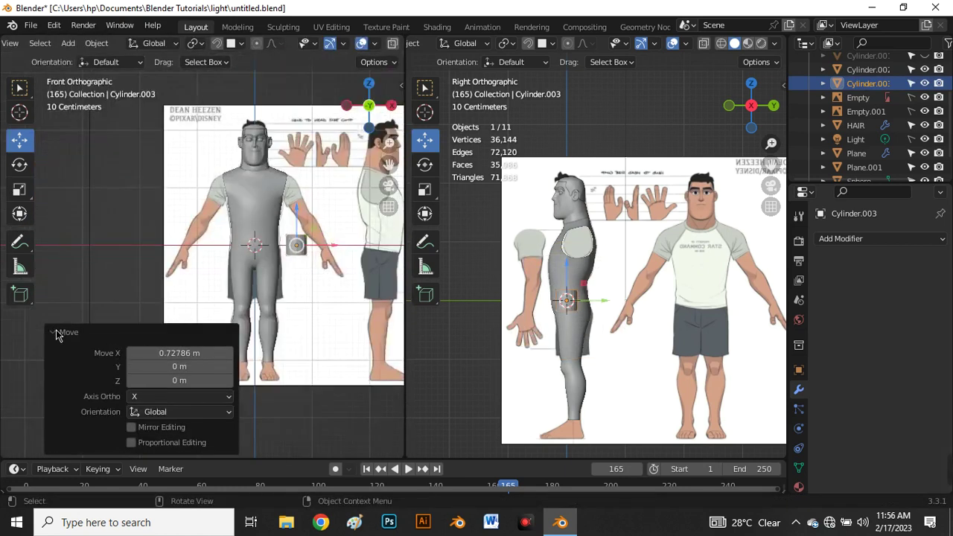
click(53, 333)
- Stretch the cylinder along Z to a little over 4 times its height, and shrink it uniformly to roughly arm thickness
scroll(309, 254, up, 5)
key(s)
key(z)
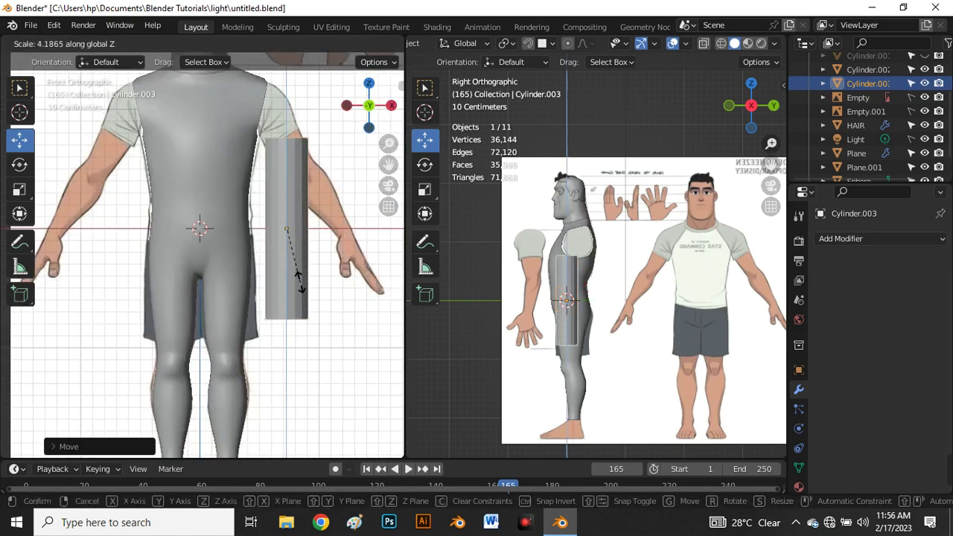
click(313, 293)
key(z)
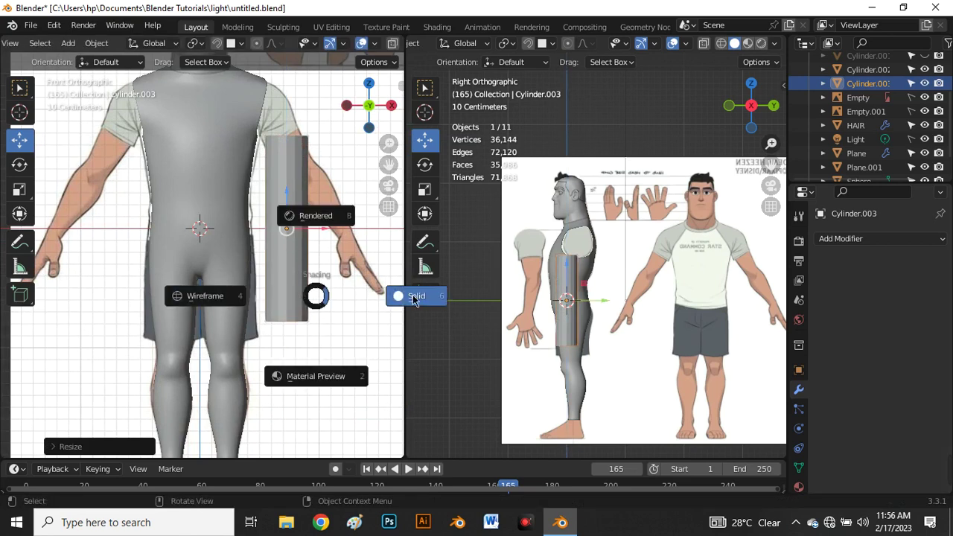
key(Escape)
key(s)
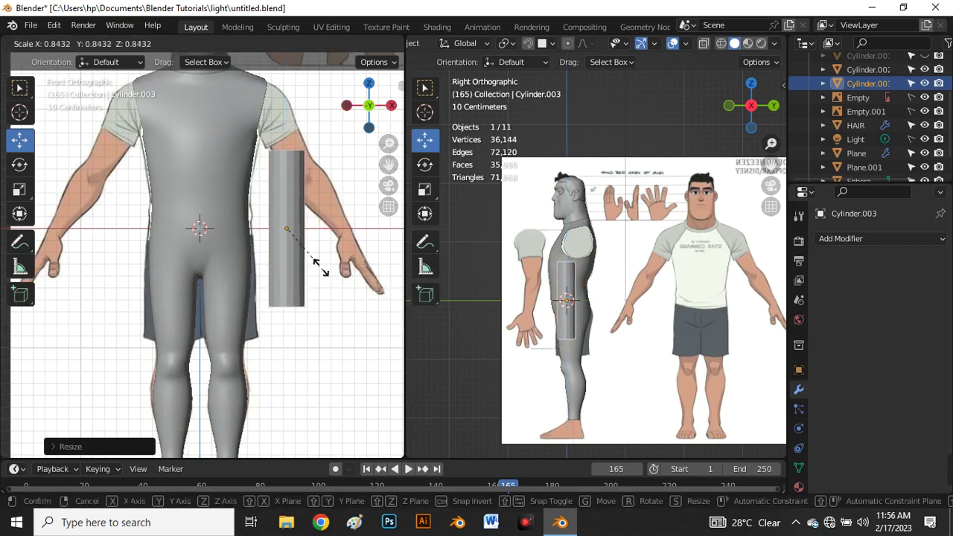
click(313, 263)
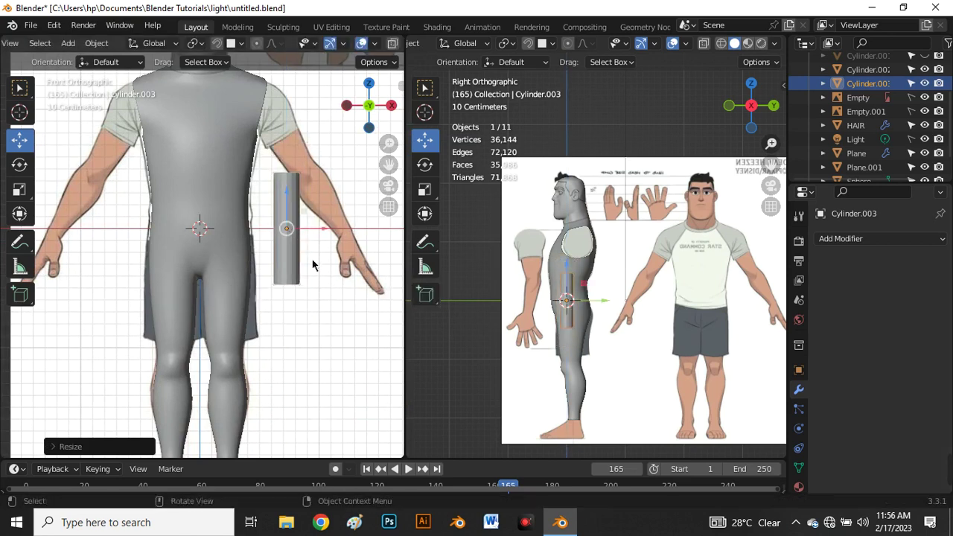
- Tilt the cylinder to the arm's angle in the front view and move it onto the reference arm
key(r)
click(334, 198)
scroll(181, 223, down, 4)
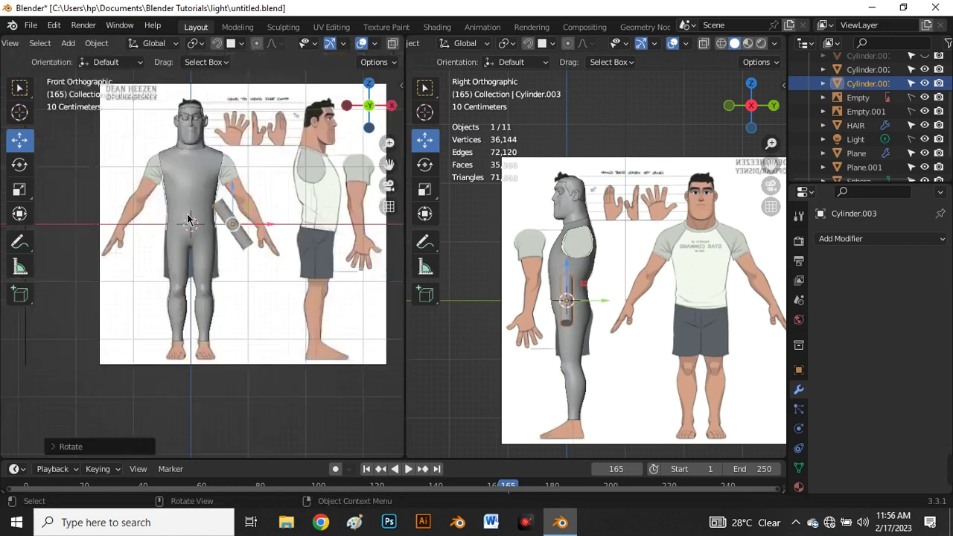
scroll(181, 224, up, 5)
key(g)
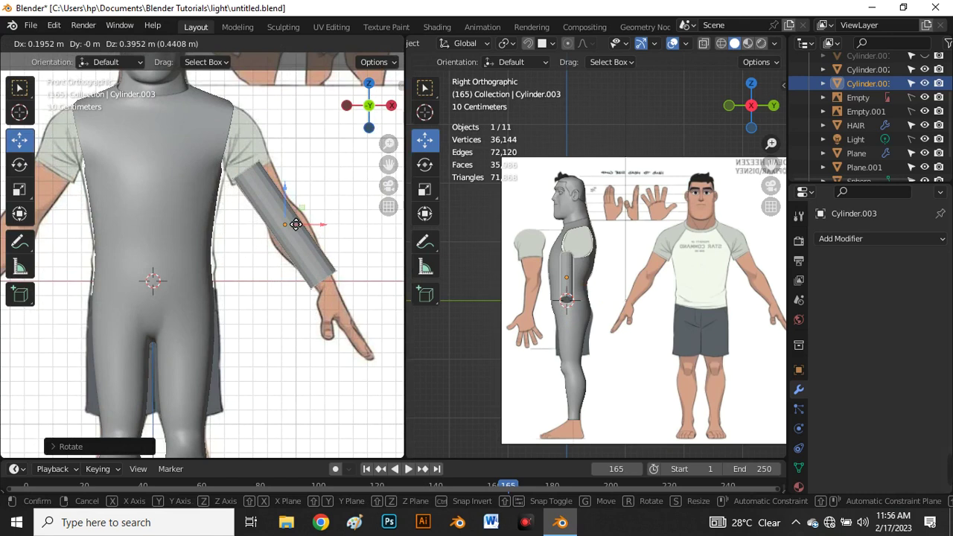
click(292, 216)
- Fine-tune the cylinder's rotation by about 2 degrees and nudge it slightly along X over the front-view arm
scroll(286, 222, up, 3)
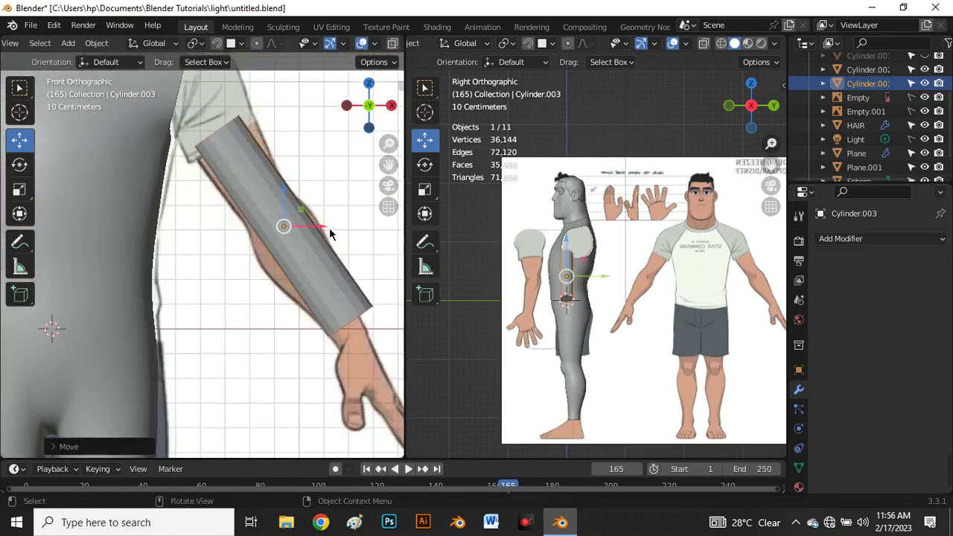
key(r)
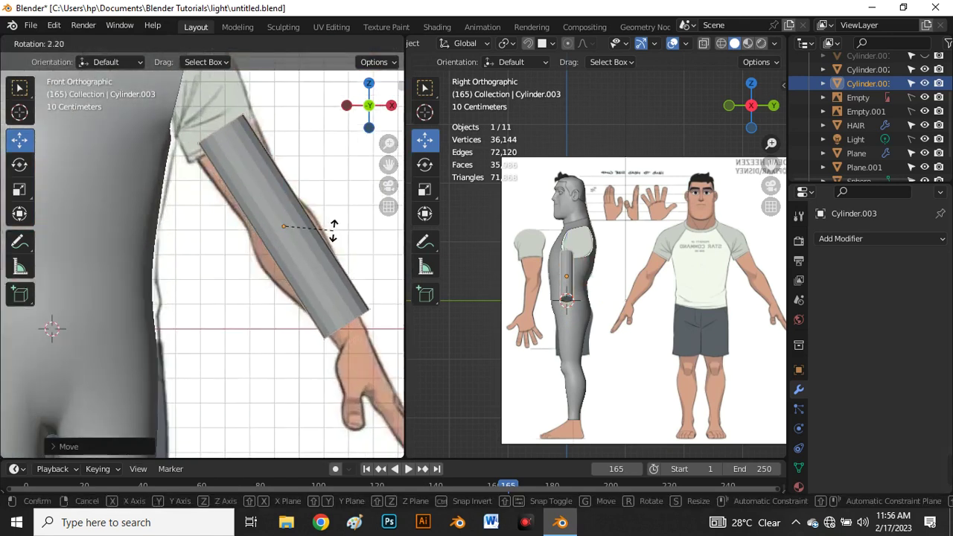
click(333, 236)
drag(298, 227, 289, 224)
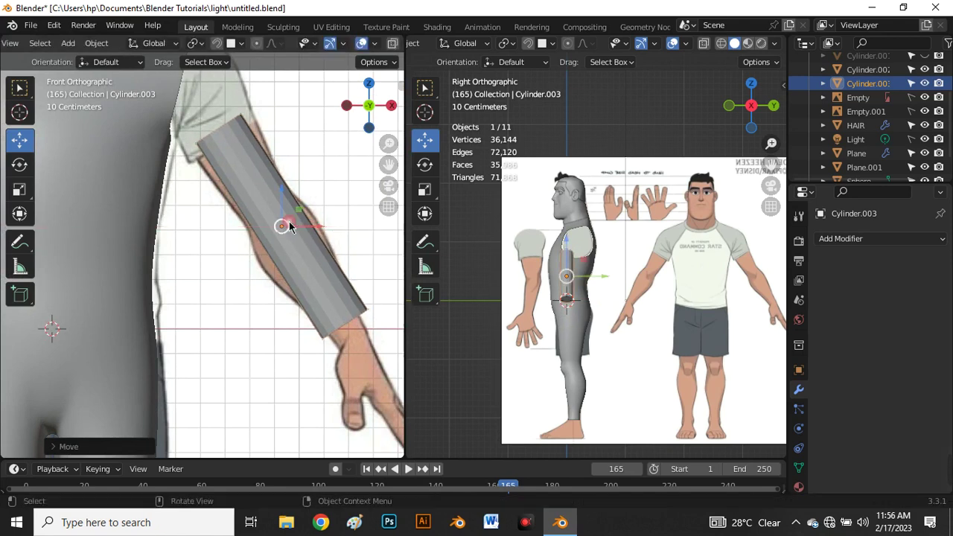
- Lengthen the cylinder along Z to reach from the sleeve to the wrist, and shift it slightly to fit the arm
key(s)
key(z)
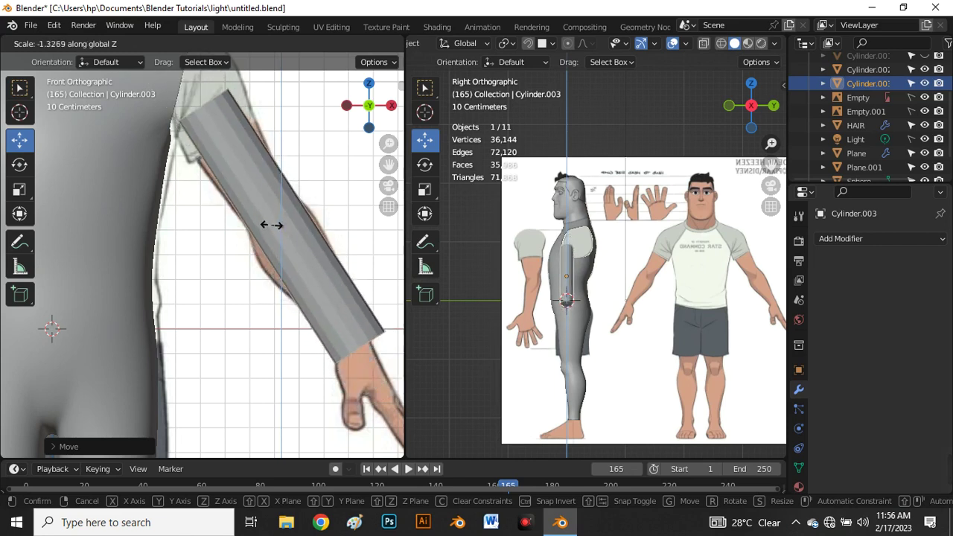
click(273, 228)
scroll(272, 254, down, 1)
scroll(280, 252, down, 3)
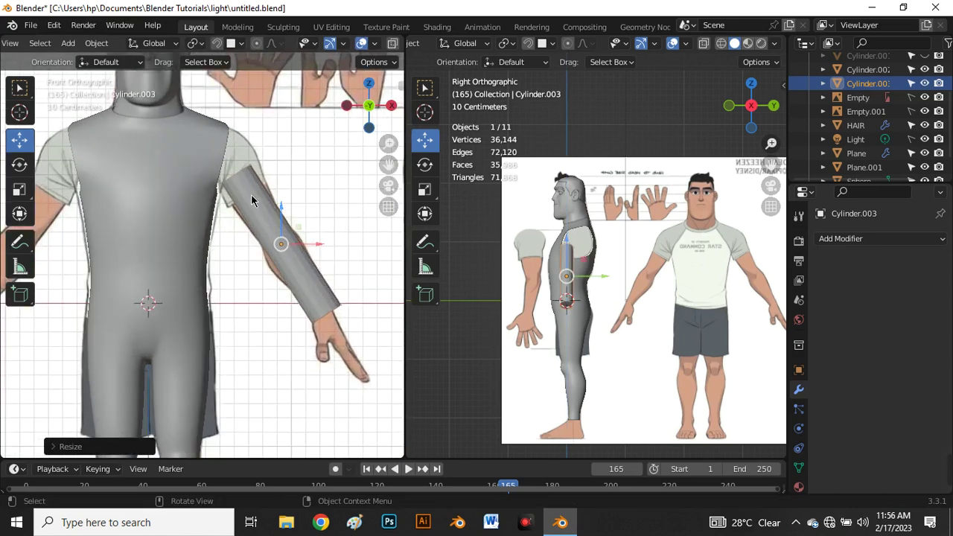
scroll(286, 256, up, 1)
key(g)
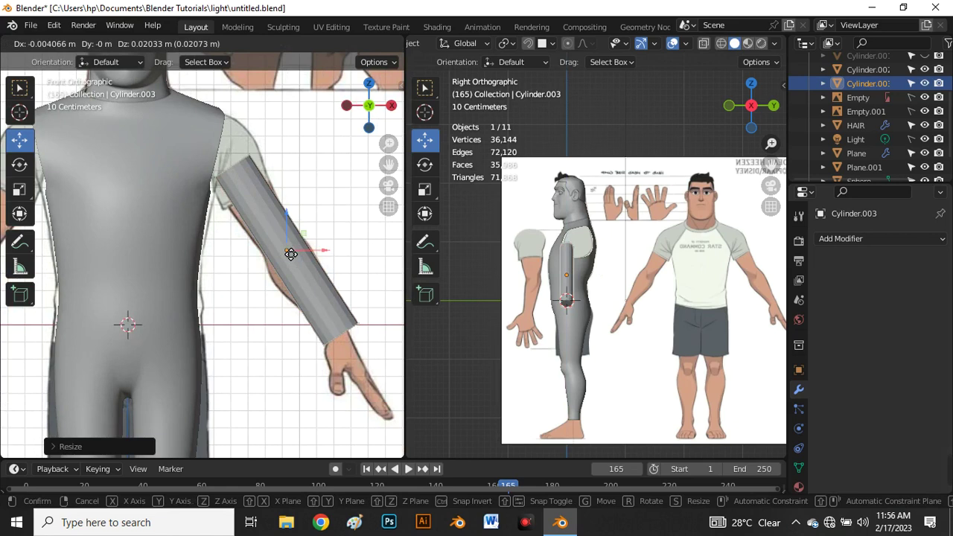
click(285, 252)
scroll(285, 252, down, 1)
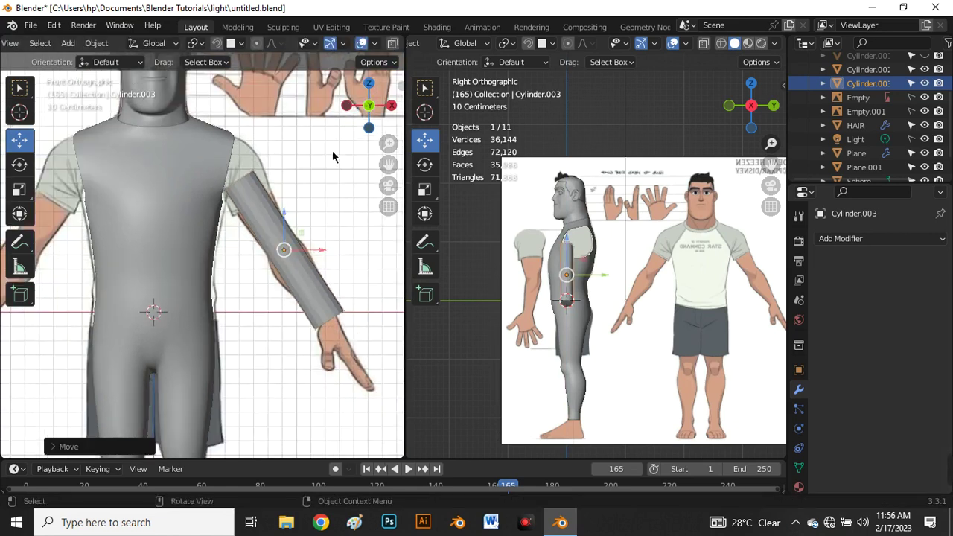
- Turn on the wireframe overlay in both the front and the side viewports
click(375, 43)
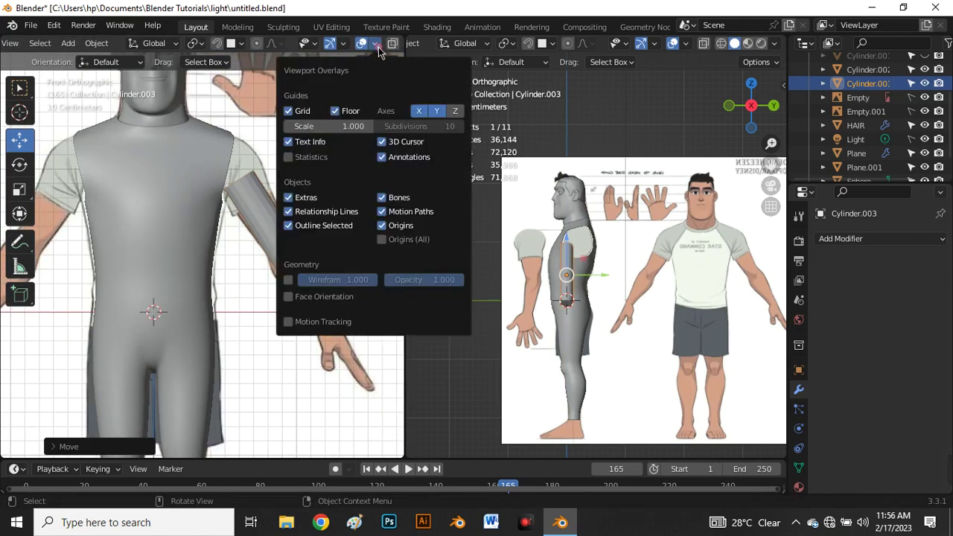
click(289, 280)
click(492, 254)
scroll(342, 264, up, 1)
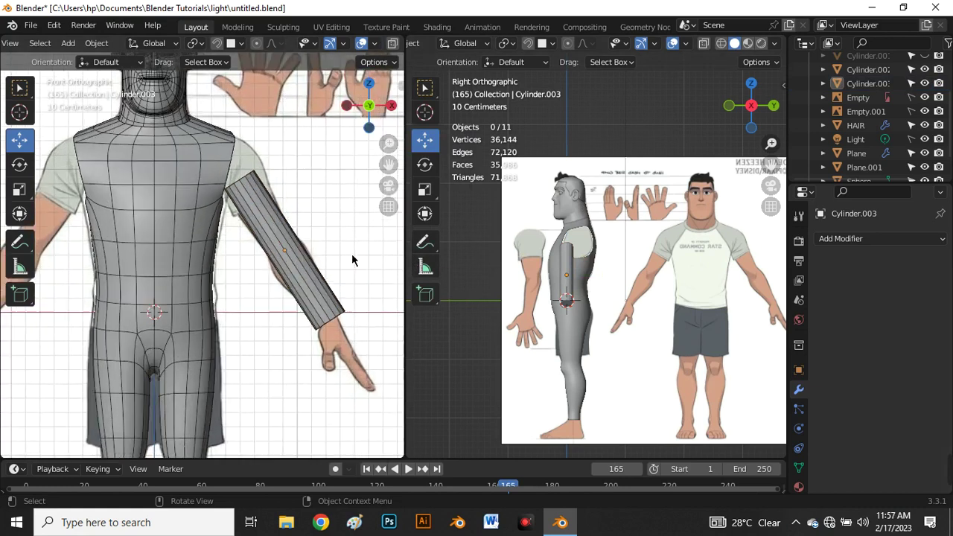
click(686, 43)
click(600, 280)
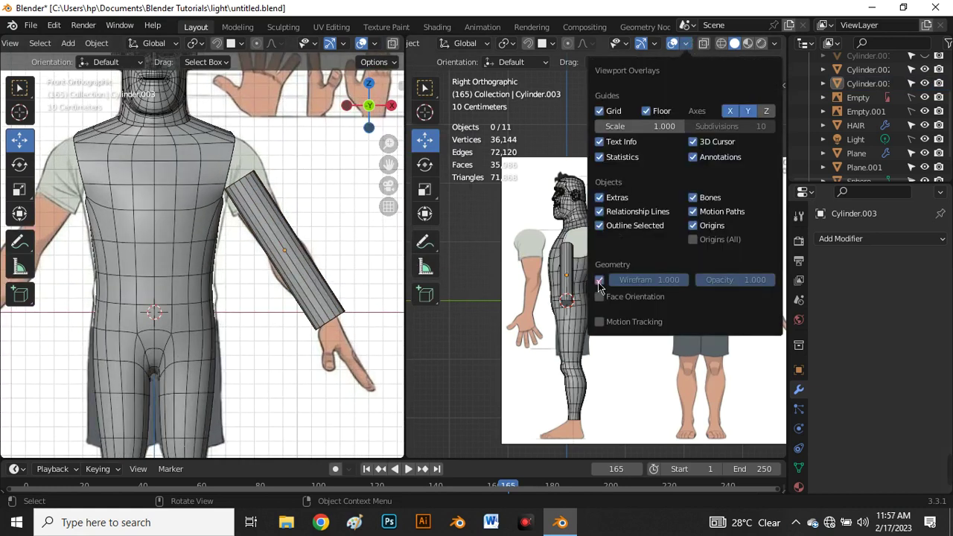
- Move the arm cylinder along Y in the side view onto the separate reference arm drawing
scroll(507, 286, up, 4)
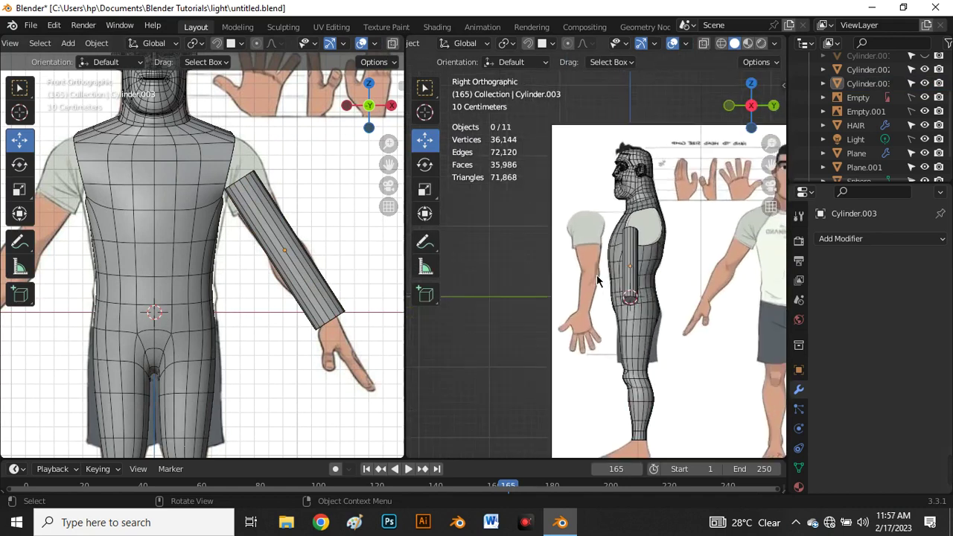
scroll(639, 266, up, 1)
click(649, 257)
drag(692, 260, 604, 256)
scroll(604, 256, up, 1)
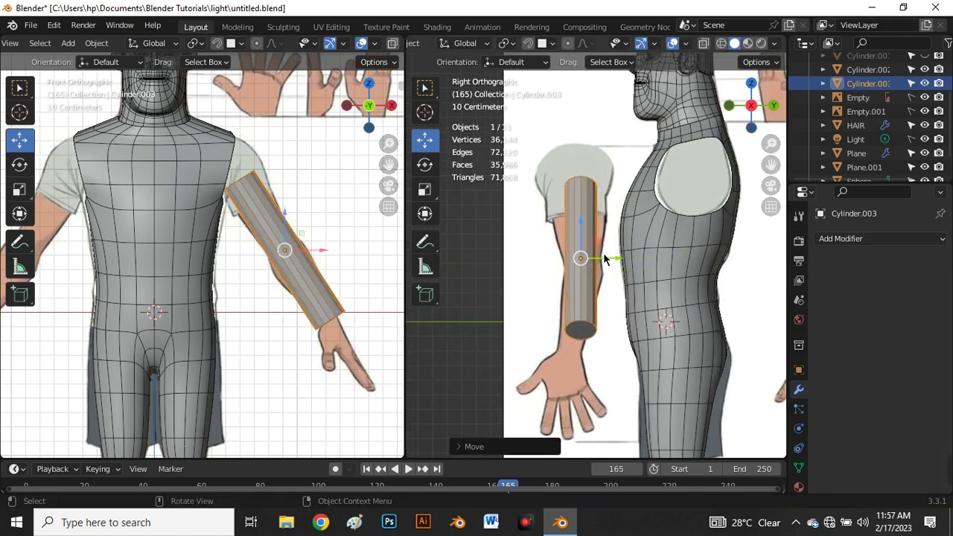
- Rotate the arm cylinder about 4 degrees in the side view to follow the slant of the reference arm
key(r)
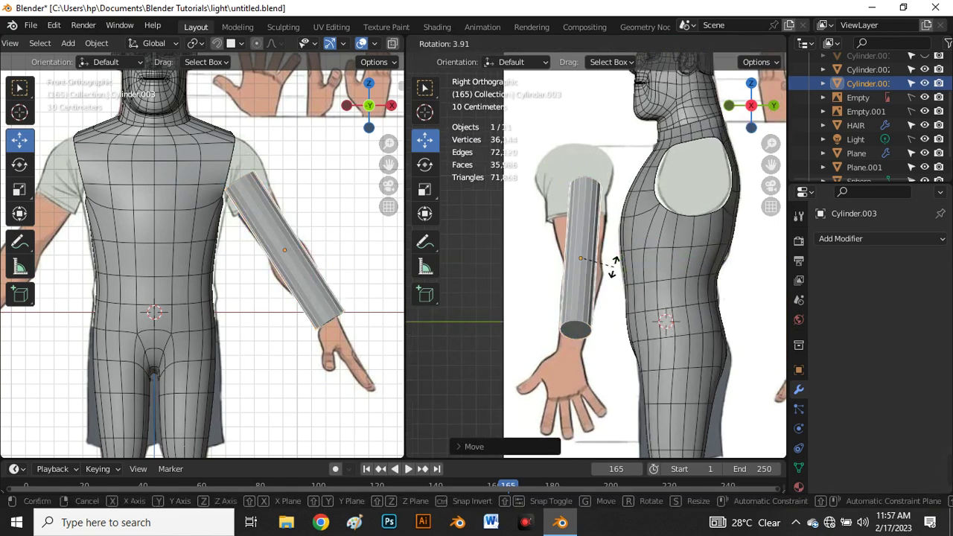
right_click(613, 265)
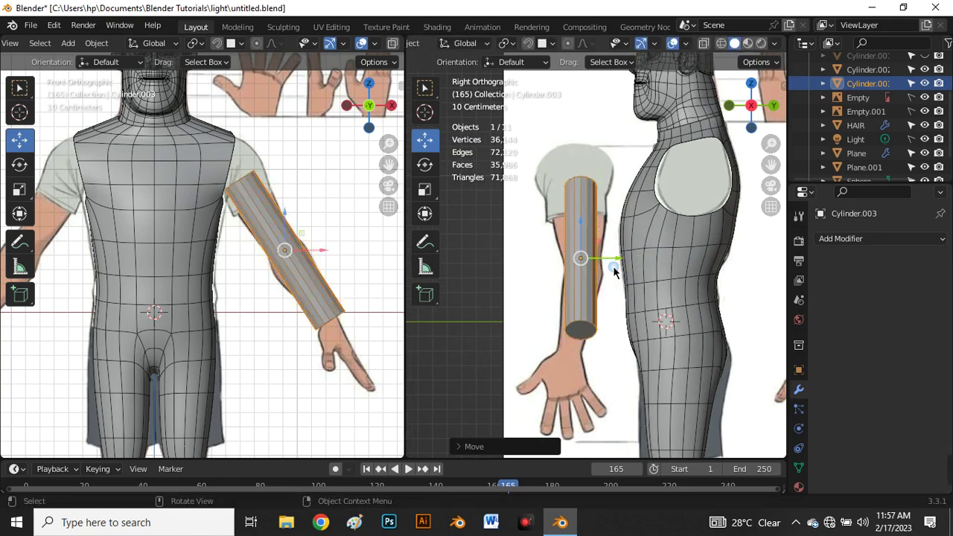
key(r)
click(617, 276)
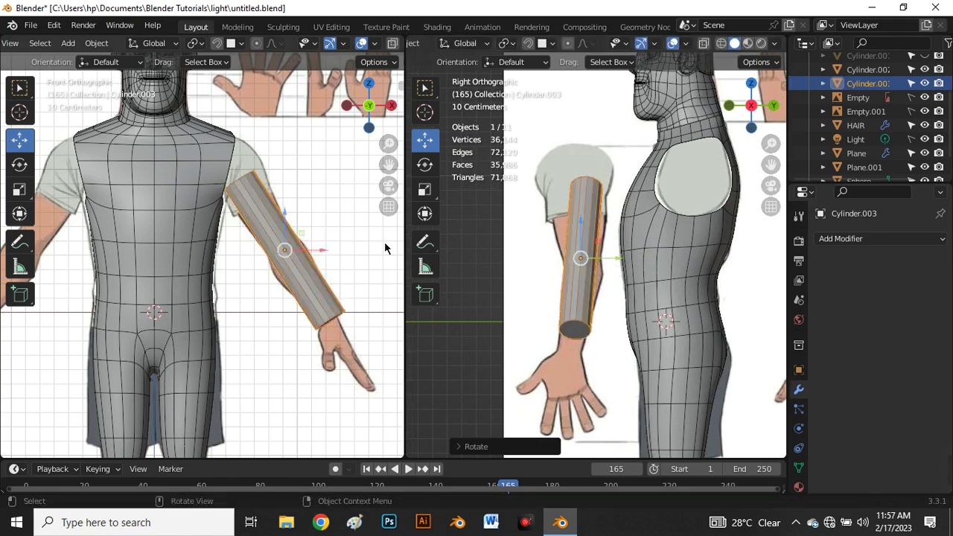
- Open the arm cylinder for mesh editing with X-ray turned on in the front view
scroll(279, 223, down, 3)
scroll(283, 217, up, 5)
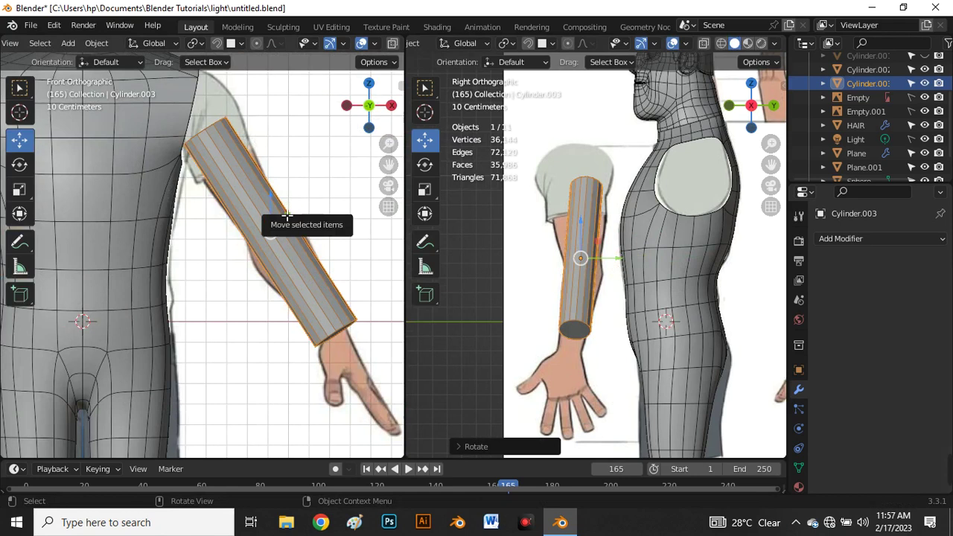
key(Tab)
scroll(293, 230, down, 1)
key(alt+z)
scroll(291, 223, down, 2)
scroll(290, 216, up, 3)
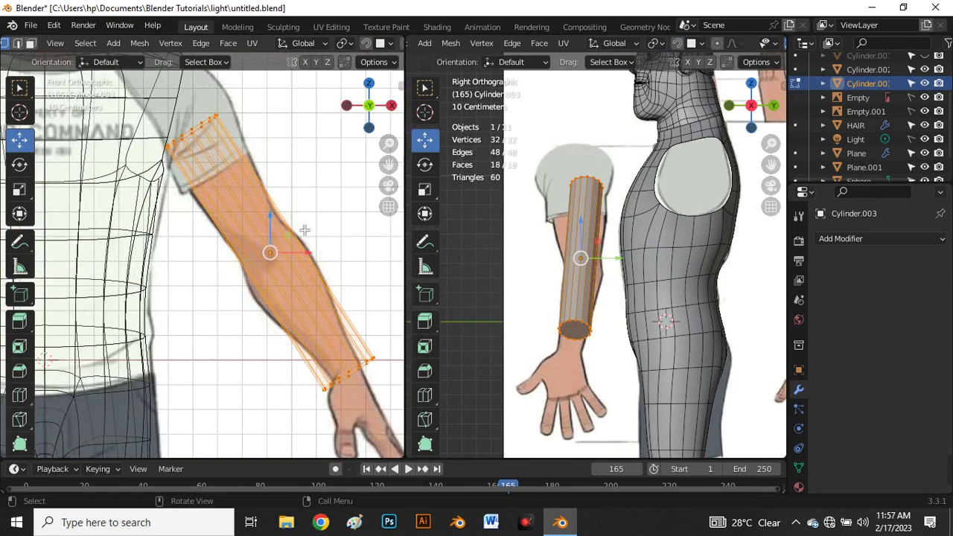
scroll(533, 197, up, 3)
scroll(642, 279, down, 3)
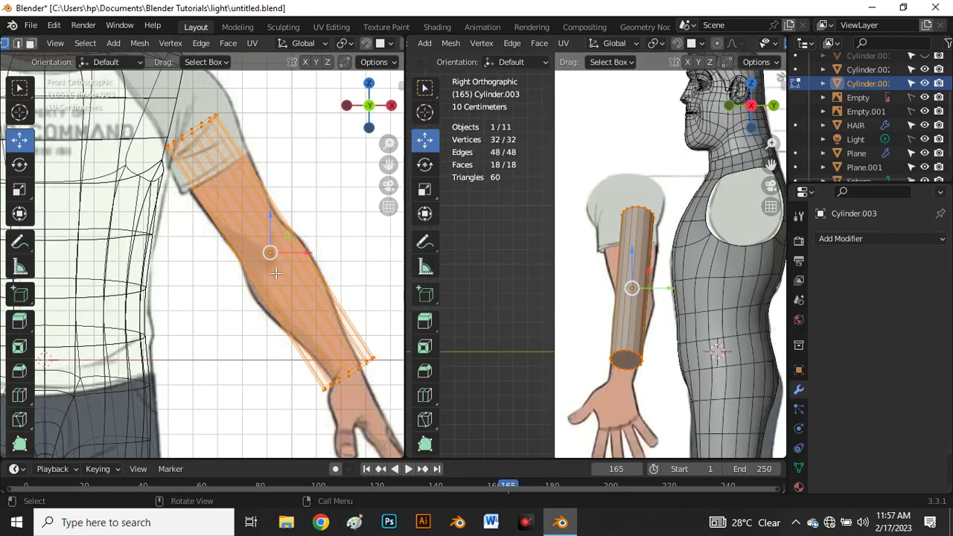
- Clear the arm cylinder's vertex selection while keeping the front view in X-ray against the arm drawing
scroll(275, 274, down, 2)
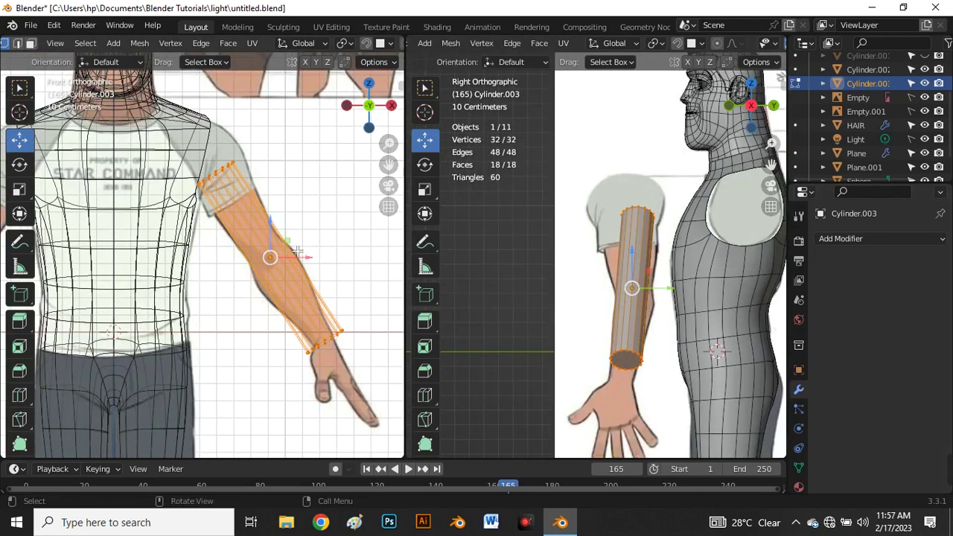
scroll(296, 252, up, 2)
scroll(330, 247, up, 2)
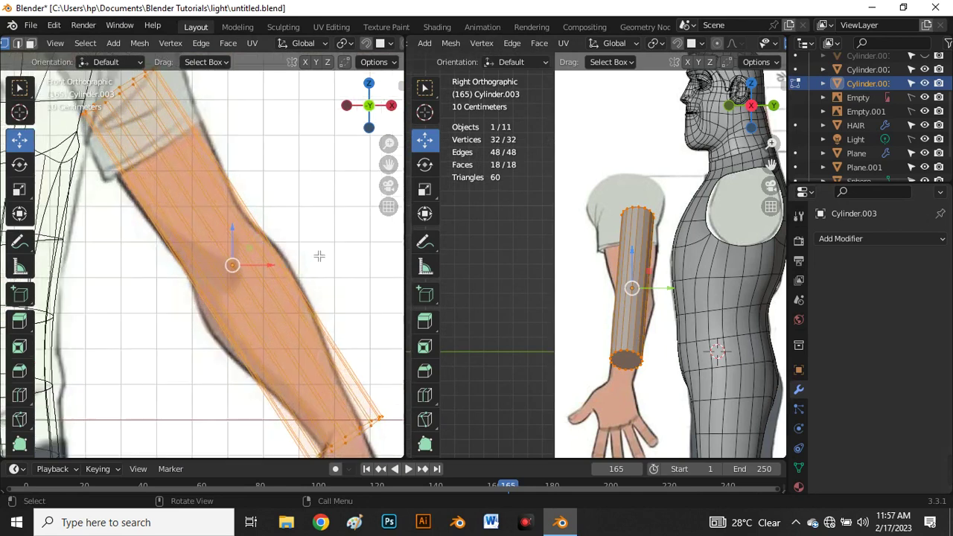
scroll(298, 249, down, 3)
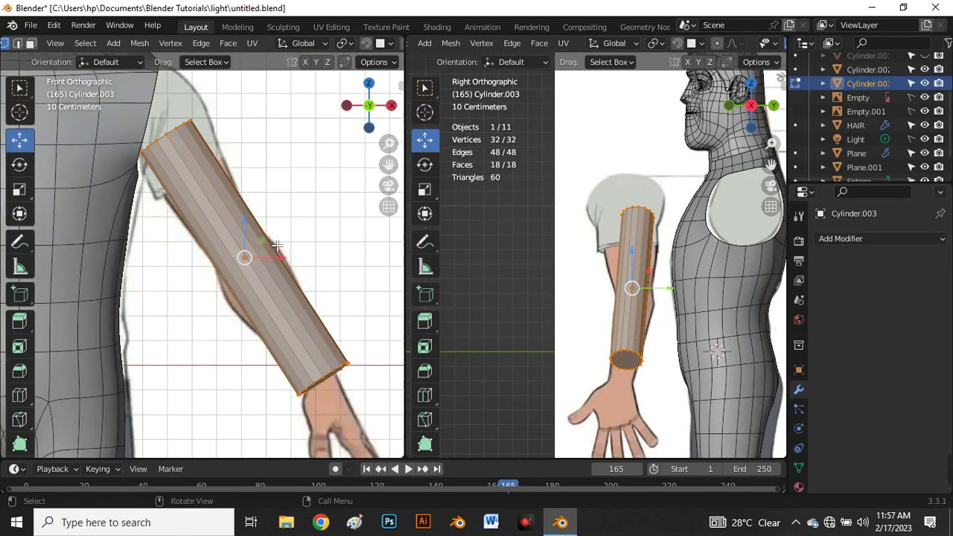
key(alt+z)
key(alt+a)
scroll(275, 246, up, 2)
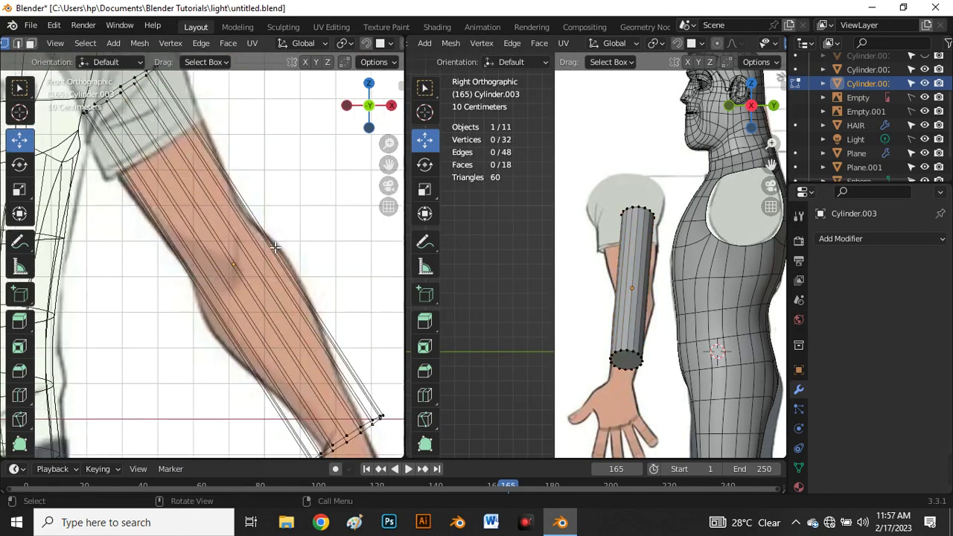
scroll(275, 248, down, 2)
scroll(207, 155, up, 1)
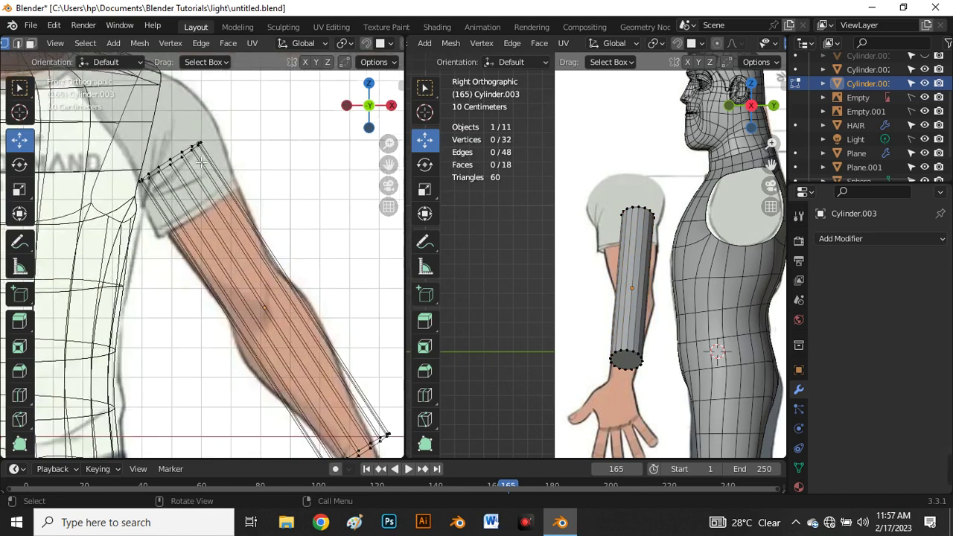
scroll(192, 162, up, 2)
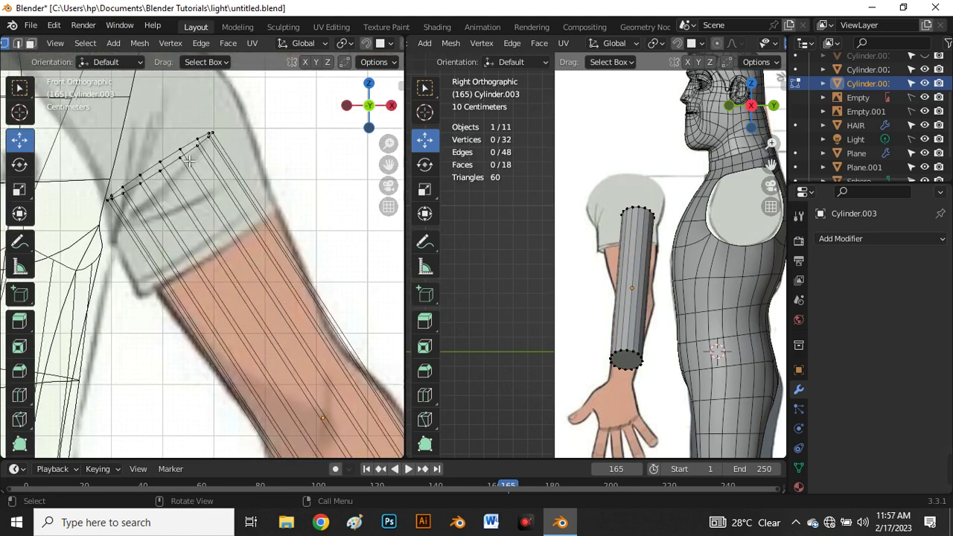
- Delete the two end cap faces of the arm cylinder
key(alt+z)
scroll(645, 285, down, 2)
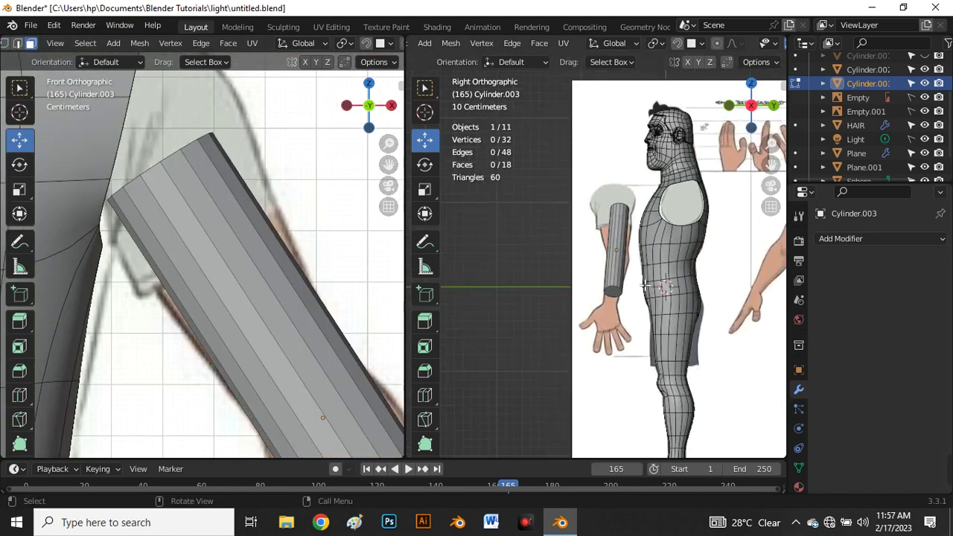
scroll(629, 302, up, 3)
middle_drag(603, 276, 589, 273)
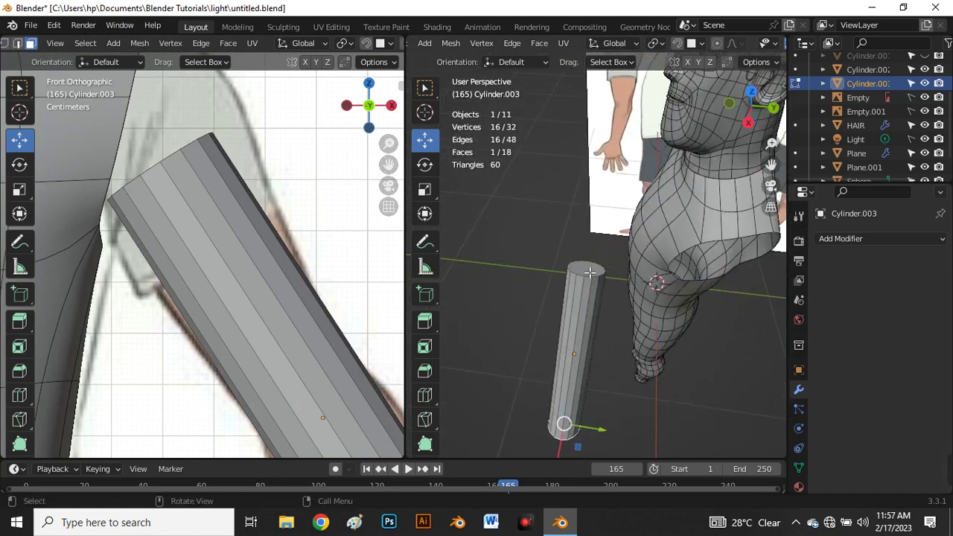
shift+click(593, 269)
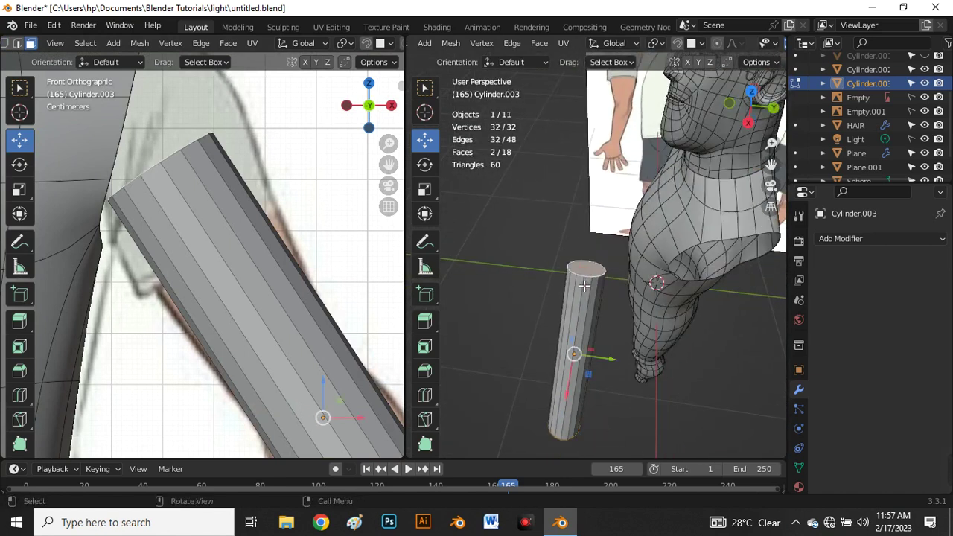
key(x)
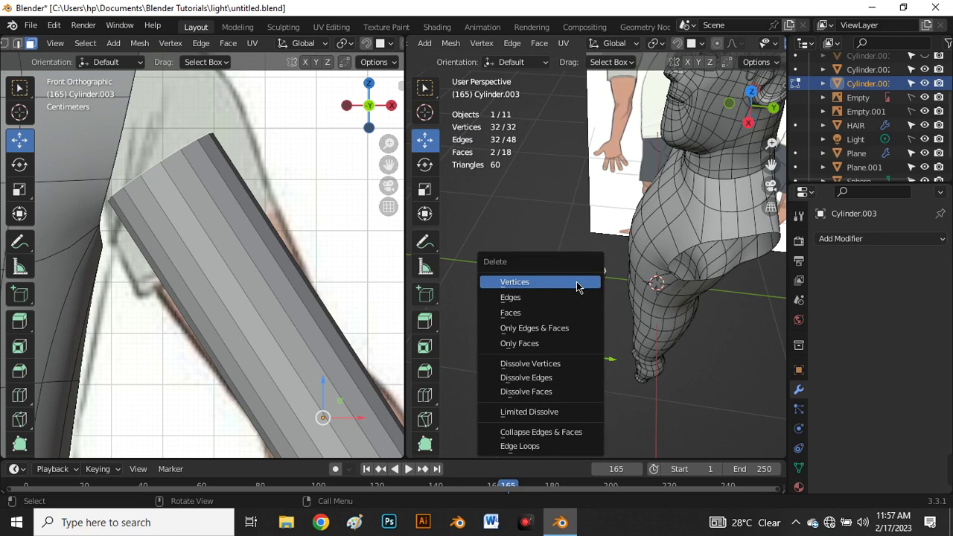
click(553, 313)
- In edge mode with X-ray on, slide the cylinder's upper open edge loop about 0.17 down to the sleeve hem
key(grave)
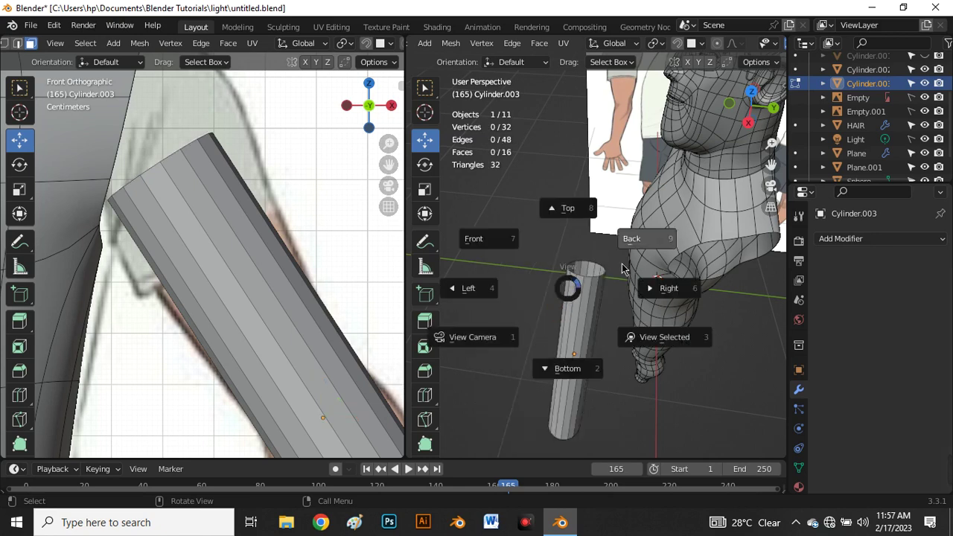
click(659, 292)
scroll(274, 178, down, 5)
scroll(259, 189, up, 4)
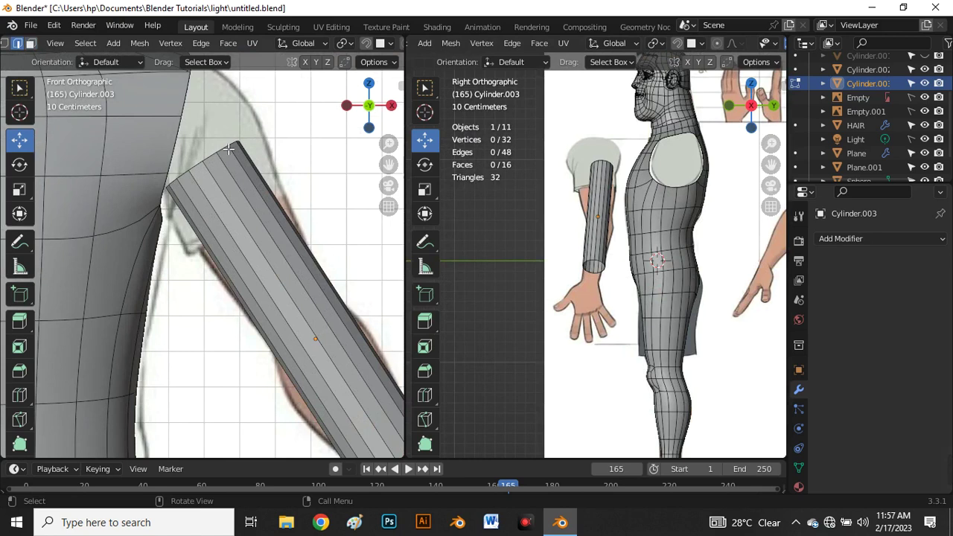
key(alt+z)
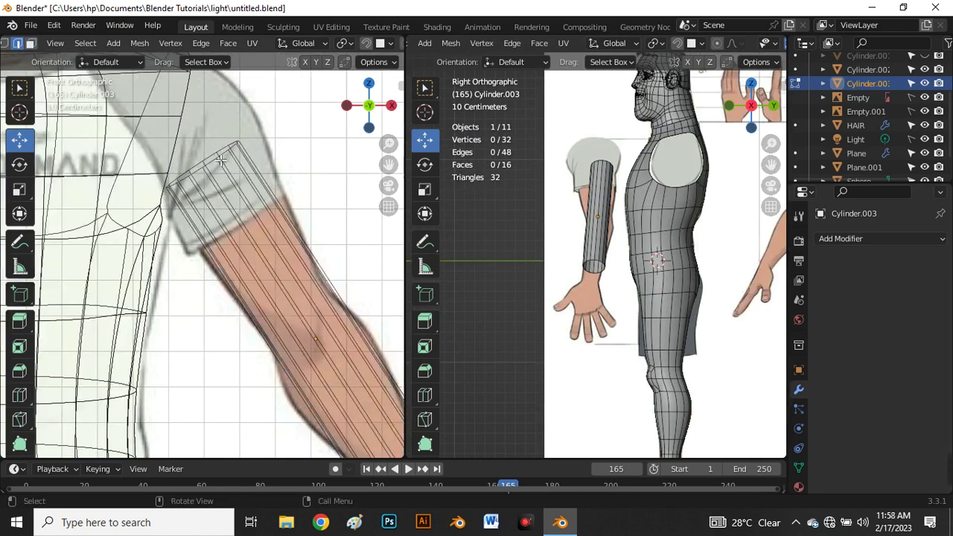
alt+click(220, 160)
key(g)
key(g)
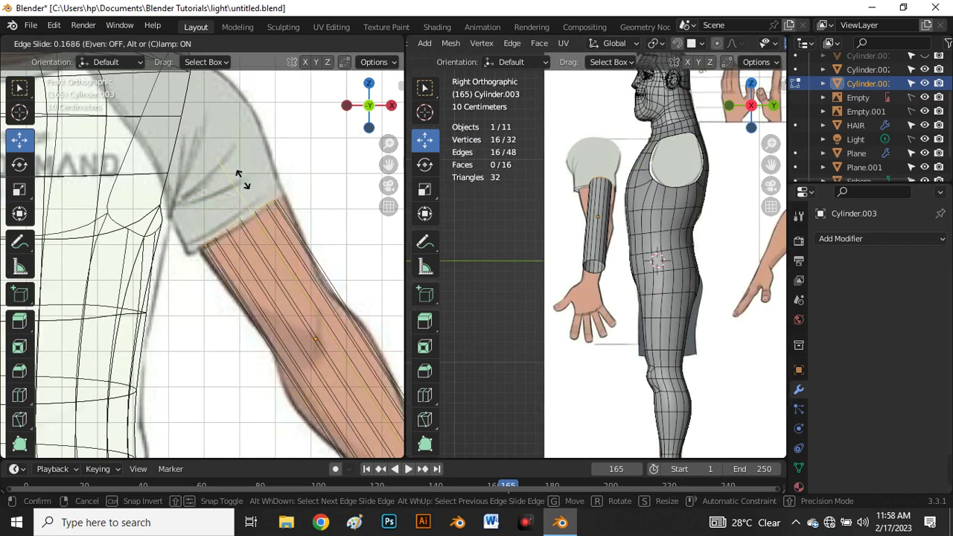
click(242, 180)
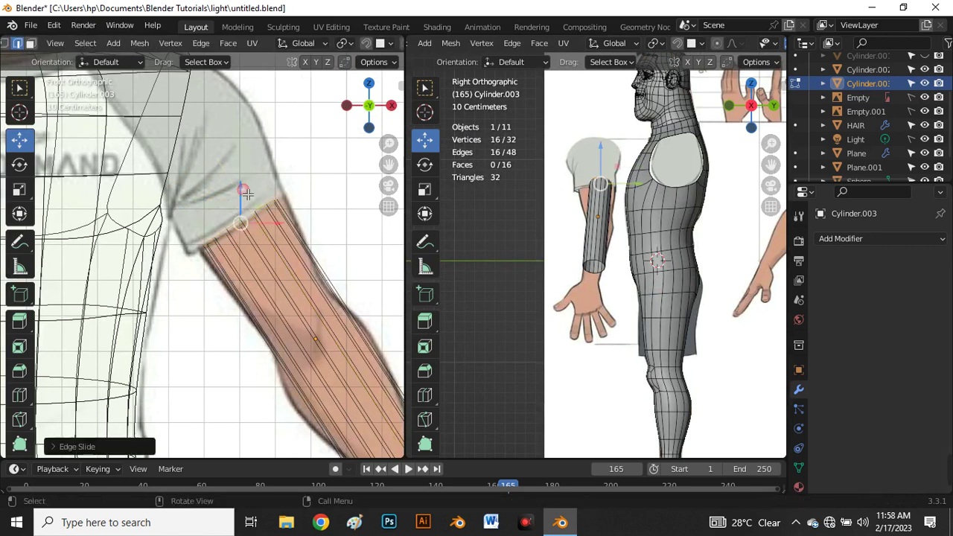
- Scale the edge loop at the sleeve hem to about 1.36 to match the sleeve opening
scroll(253, 209, up, 2)
key(s)
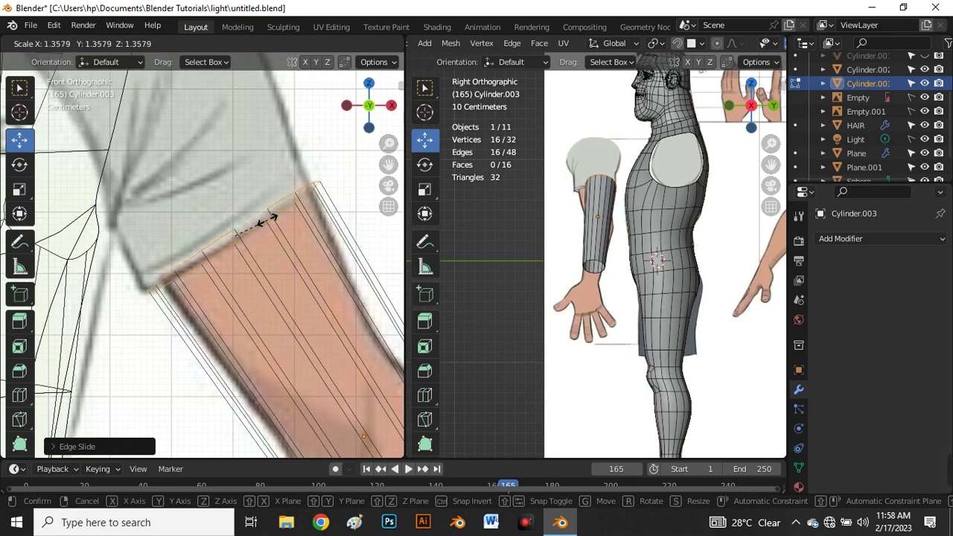
click(264, 220)
- Add an edge loop just above the elbow and scale it to about 0.71 to match the reference arm's width
scroll(229, 203, down, 2)
scroll(284, 263, up, 1)
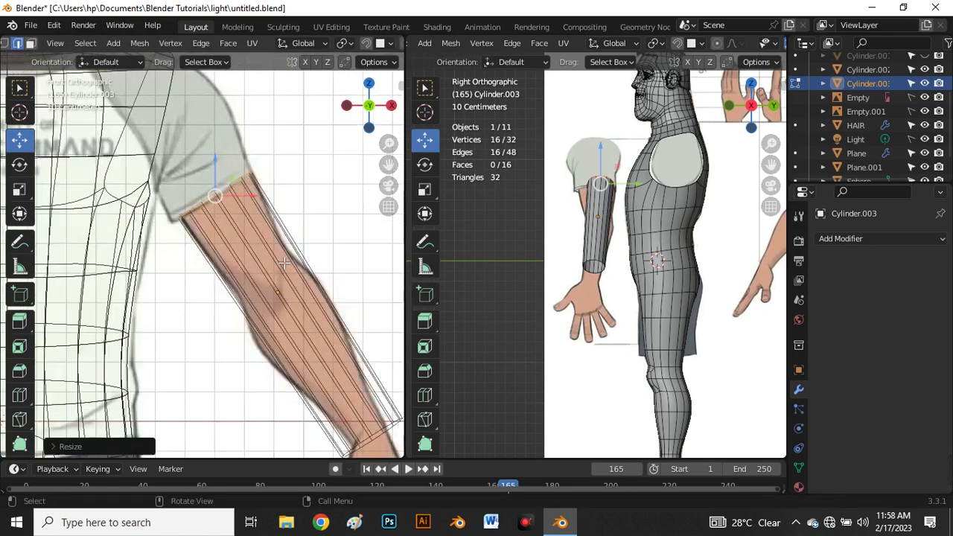
key(ctrl+r)
click(292, 253)
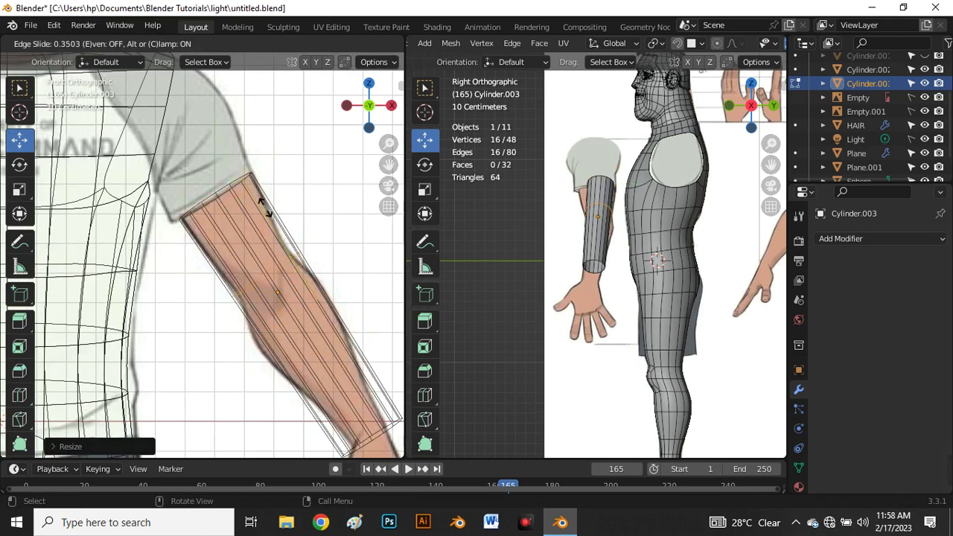
click(268, 210)
scroll(300, 287, up, 4)
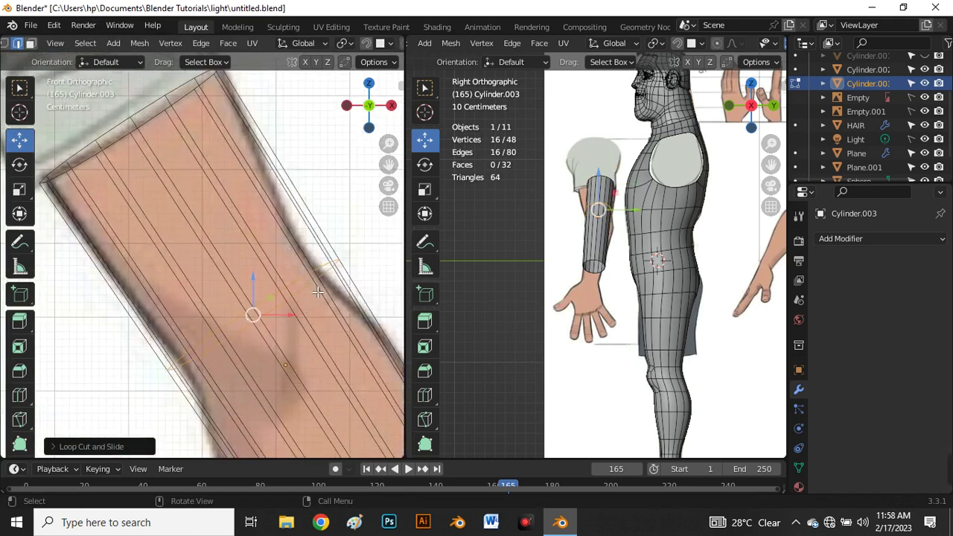
key(s)
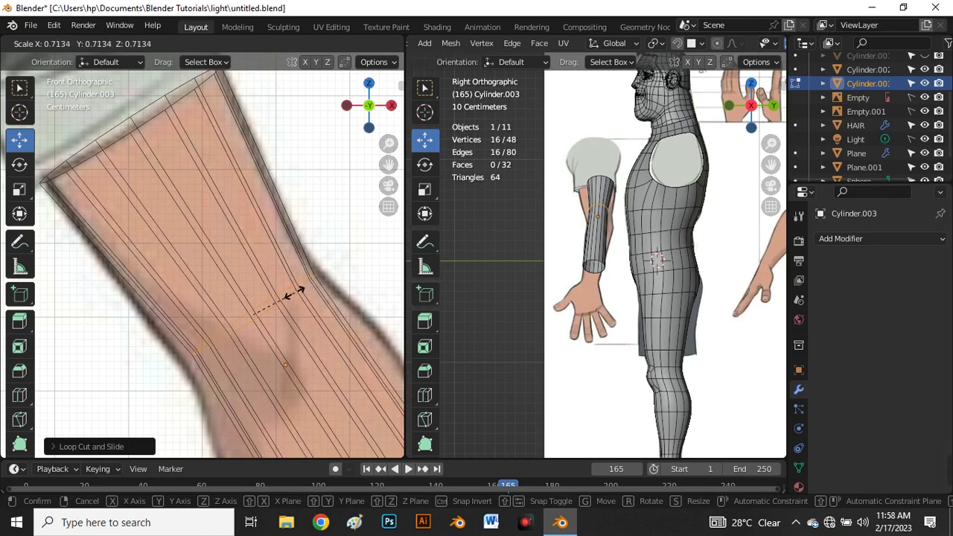
click(296, 290)
- Add an edge loop just below the elbow and scale it to about 1.31 to fit the drawn outline
scroll(262, 291, down, 4)
key(ctrl+r)
click(250, 279)
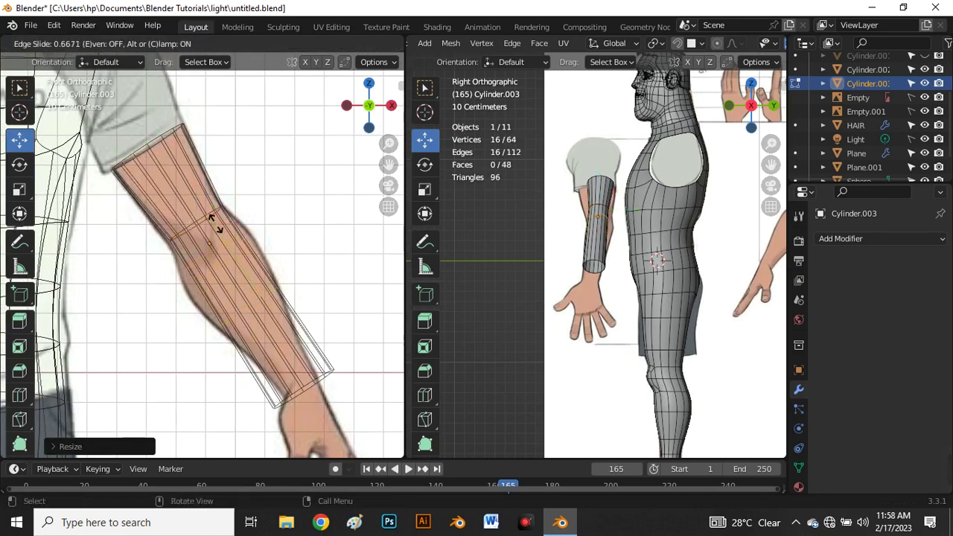
click(214, 223)
scroll(224, 246, up, 4)
key(s)
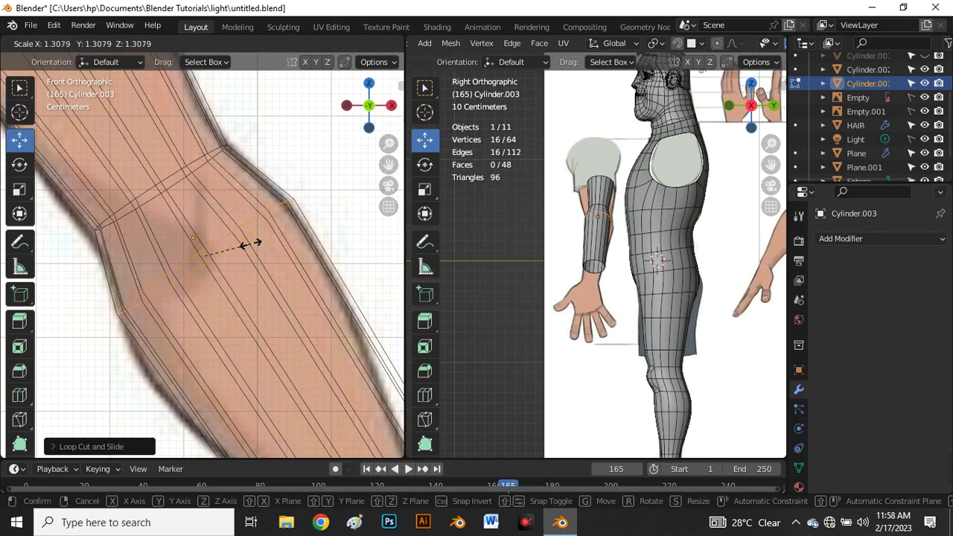
click(237, 245)
- Add an edge loop around the upper arm, between the sleeve hem and the elbow
scroll(231, 246, down, 4)
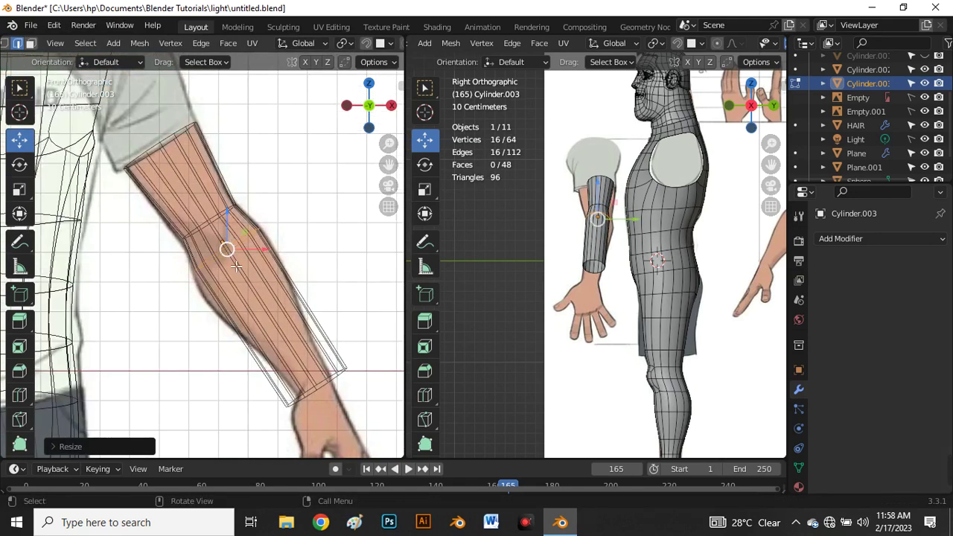
scroll(304, 339, up, 1)
key(ctrl+r)
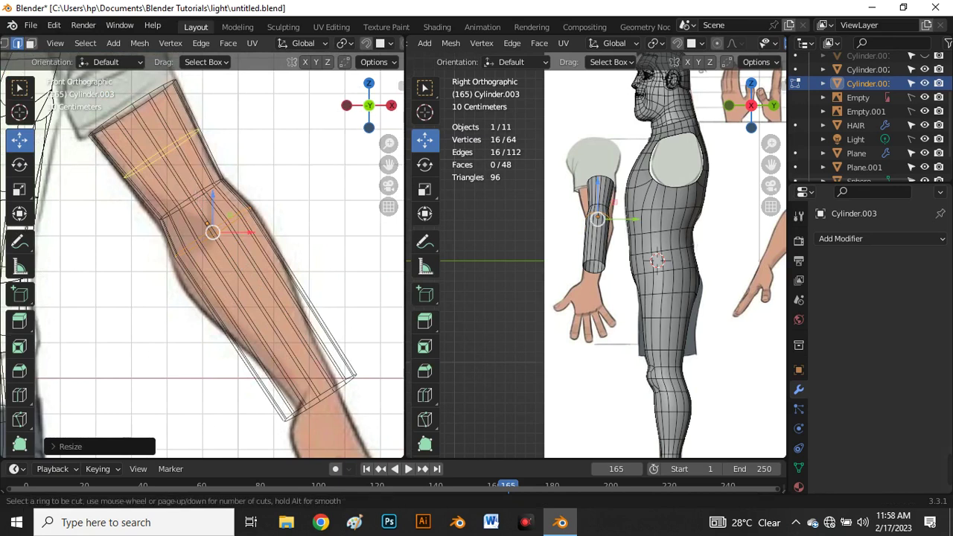
click(195, 184)
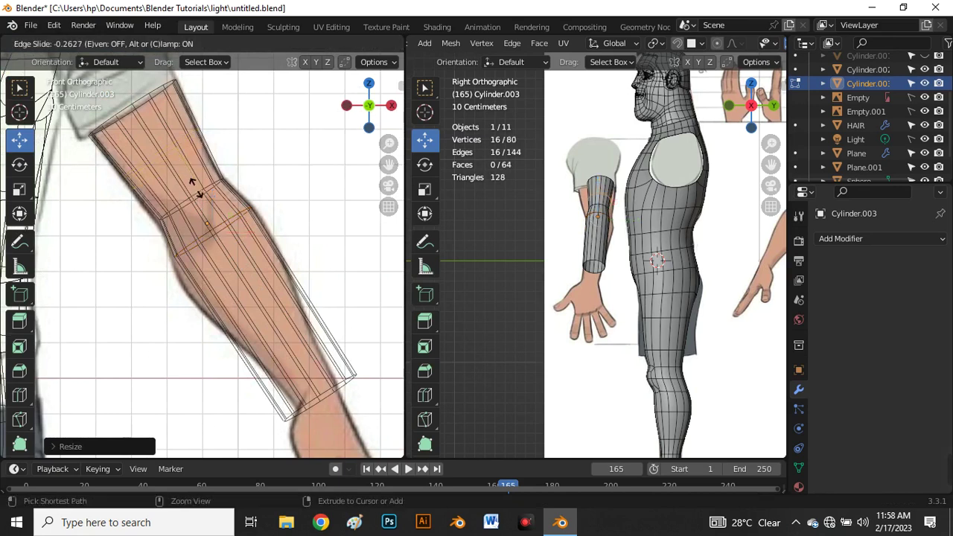
click(200, 192)
- Add an edge loop at the widest part of the forearm and scale it to about 1.17
scroll(227, 296, up, 2)
key(ctrl+r)
click(230, 281)
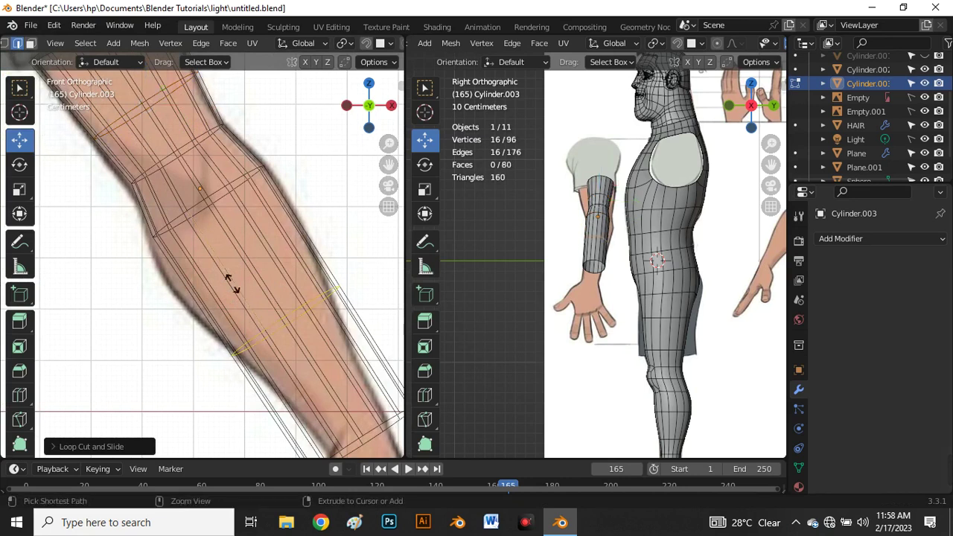
click(196, 235)
scroll(251, 268, up, 2)
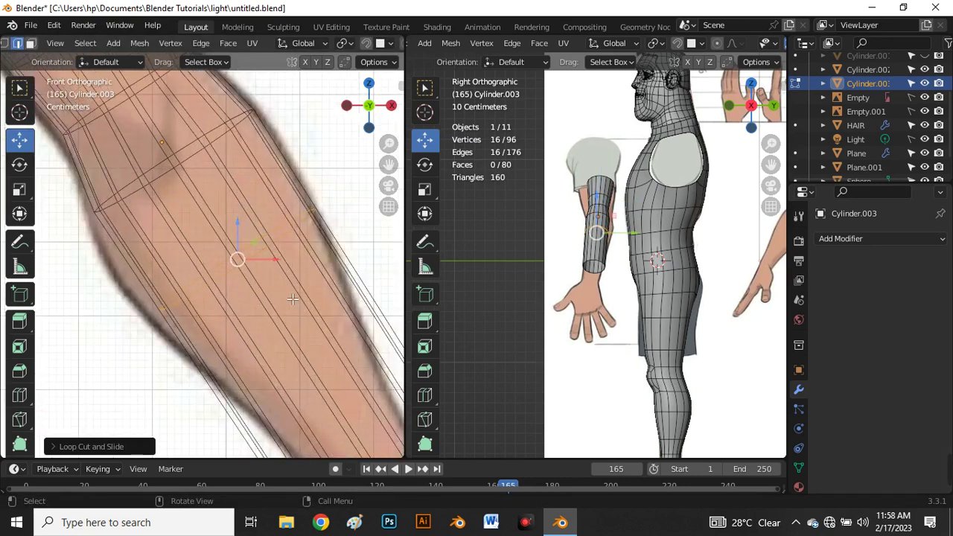
key(s)
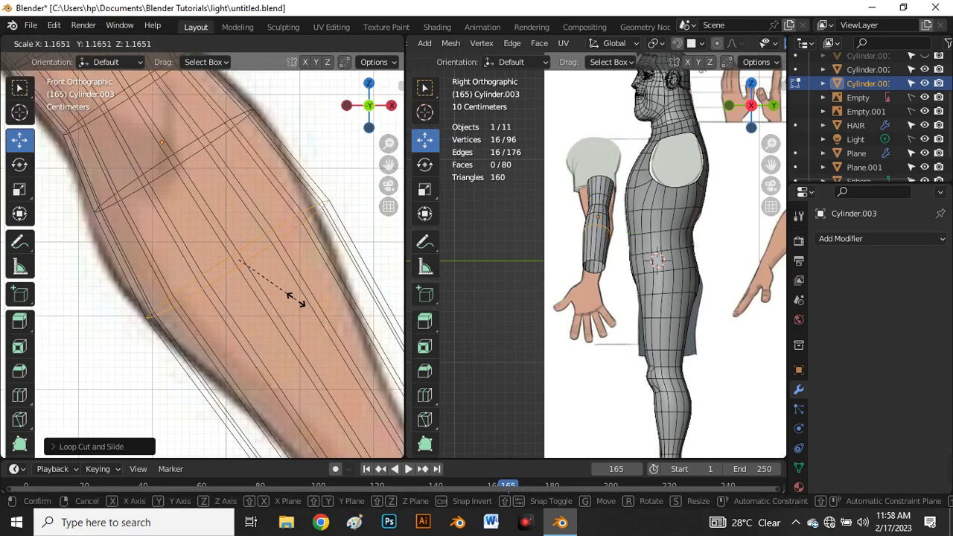
click(290, 298)
- Scale the open edge loop at the wrist to about 0.61 to match the drawn wrist
scroll(287, 277, down, 5)
scroll(277, 276, up, 2)
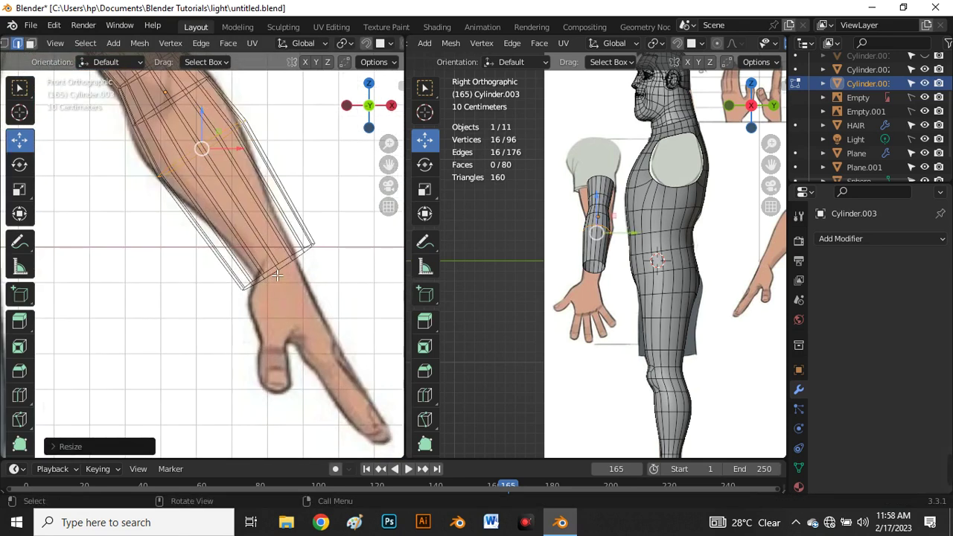
scroll(279, 268, up, 3)
key(s)
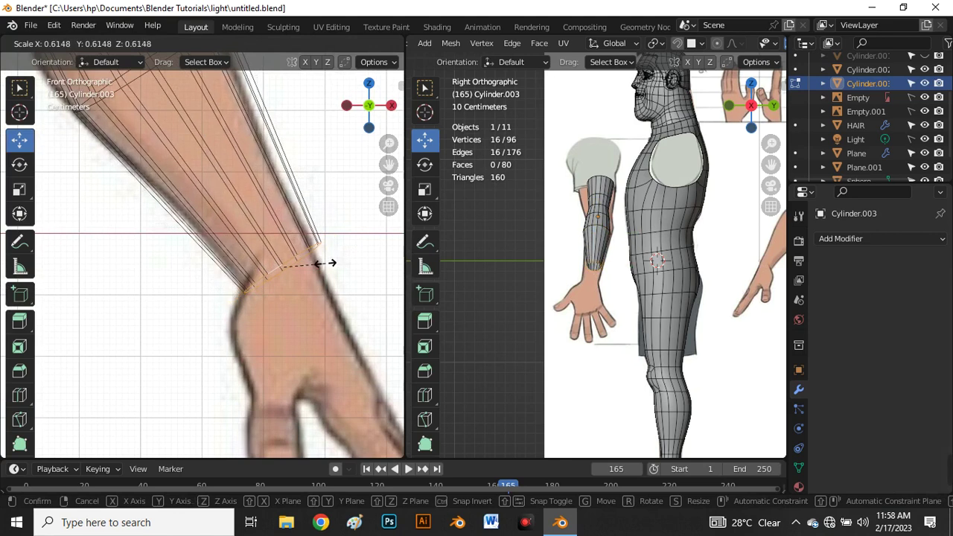
click(313, 266)
- Add an edge loop on the forearm between its widest loop and the wrist, slid slightly towards the elbow
scroll(298, 266, down, 4)
key(alt+z)
scroll(248, 191, up, 1)
scroll(250, 208, down, 3)
scroll(252, 176, up, 2)
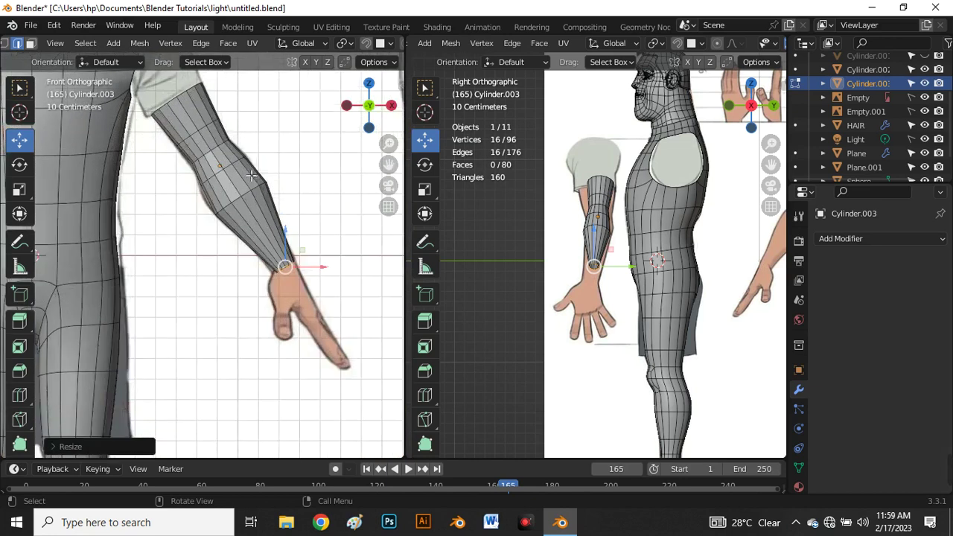
key(alt+z)
scroll(252, 175, up, 3)
key(ctrl+r)
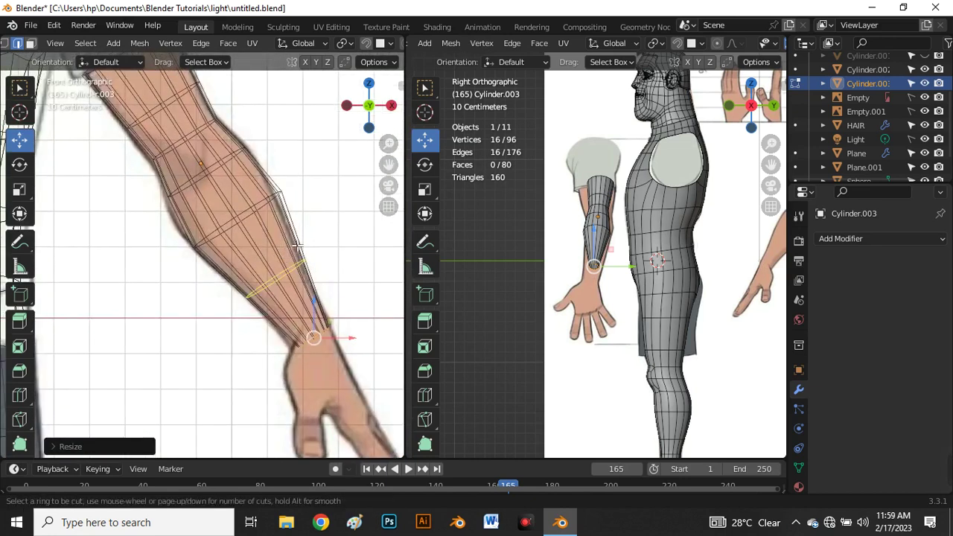
click(297, 246)
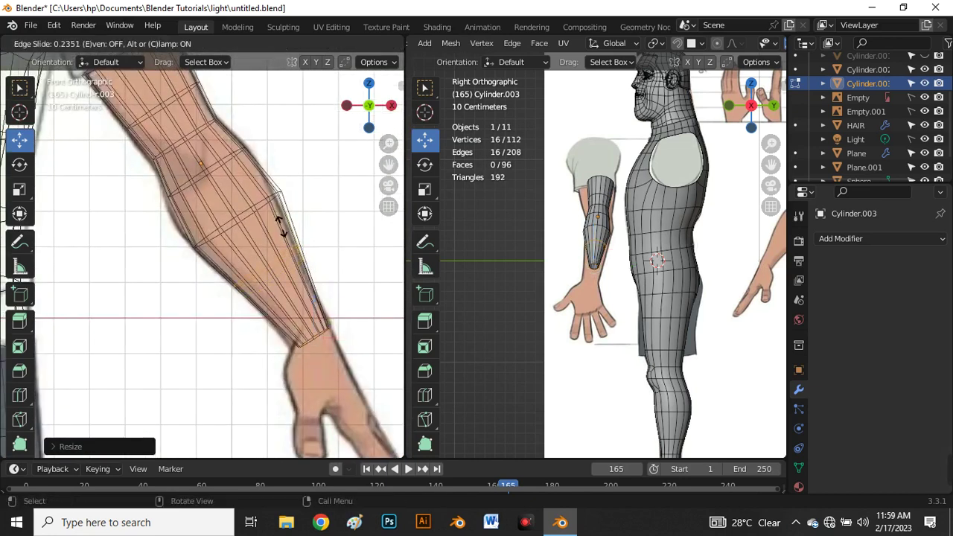
click(280, 226)
- Scale the new mid-forearm edge loop to about 0.91 so it fits the outline in the front drawing
scroll(283, 260, up, 4)
drag(287, 286, 283, 281)
key(s)
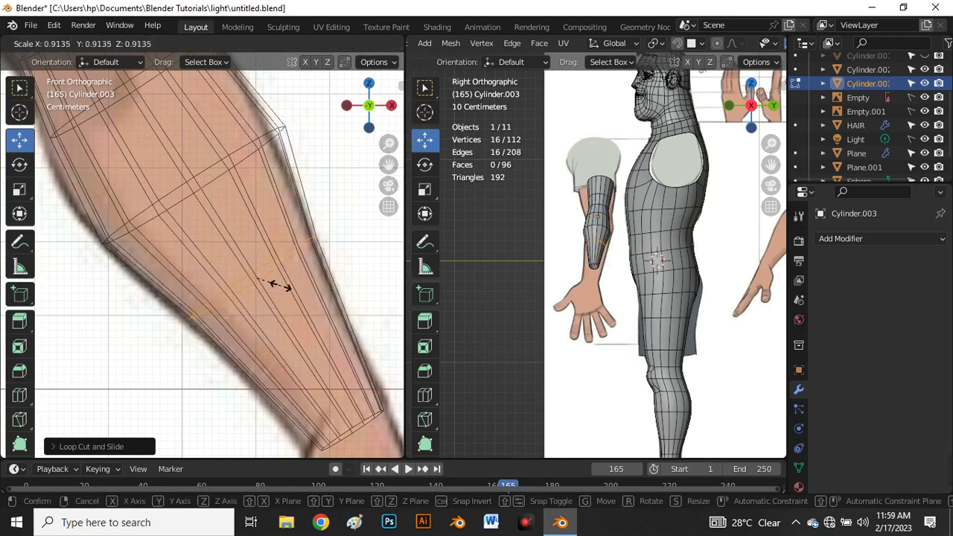
click(277, 284)
- Add a centred edge loop between the mid-forearm loop and the wrist and scale it to the drawn outline
scroll(294, 289, down, 3)
scroll(295, 289, up, 2)
key(ctrl+r)
click(292, 281)
click(292, 281)
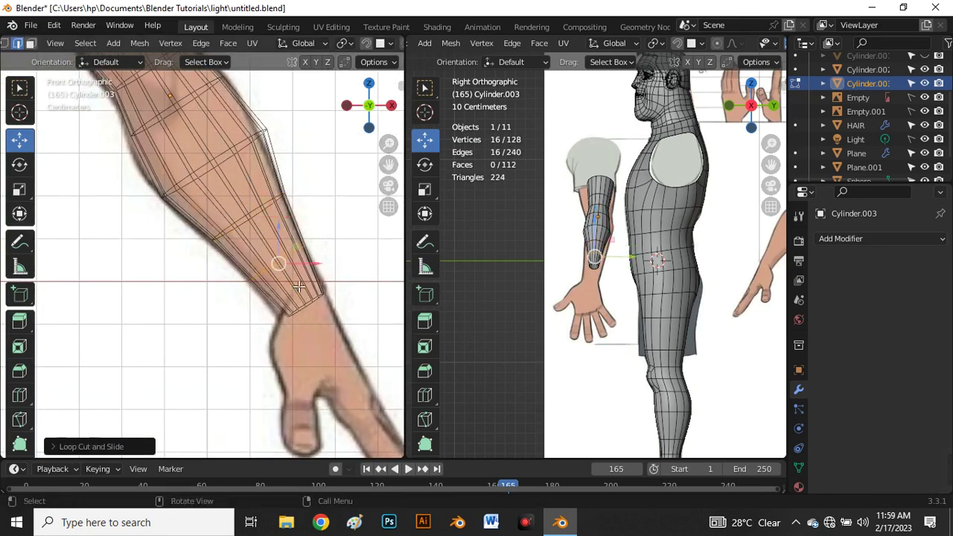
scroll(302, 268, up, 4)
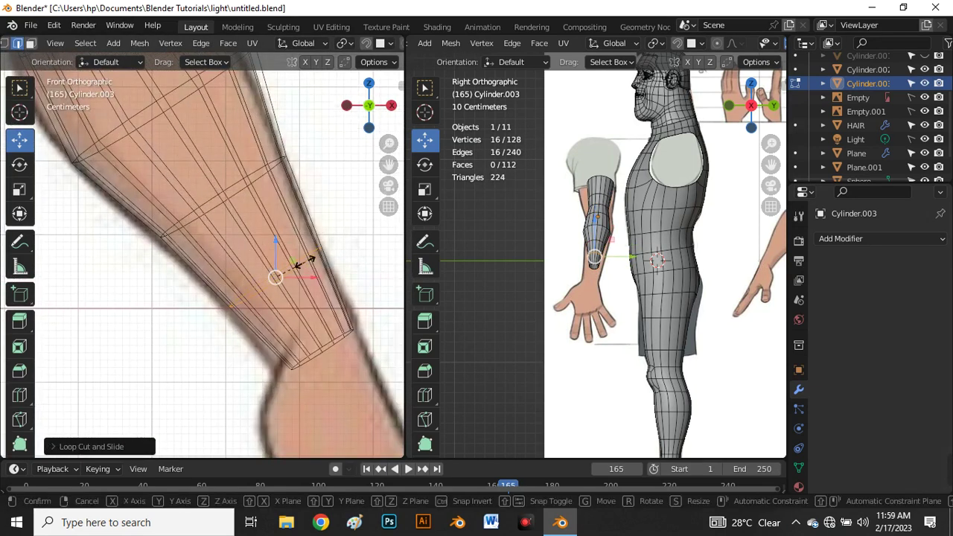
key(s)
click(309, 266)
scroll(301, 276, down, 5)
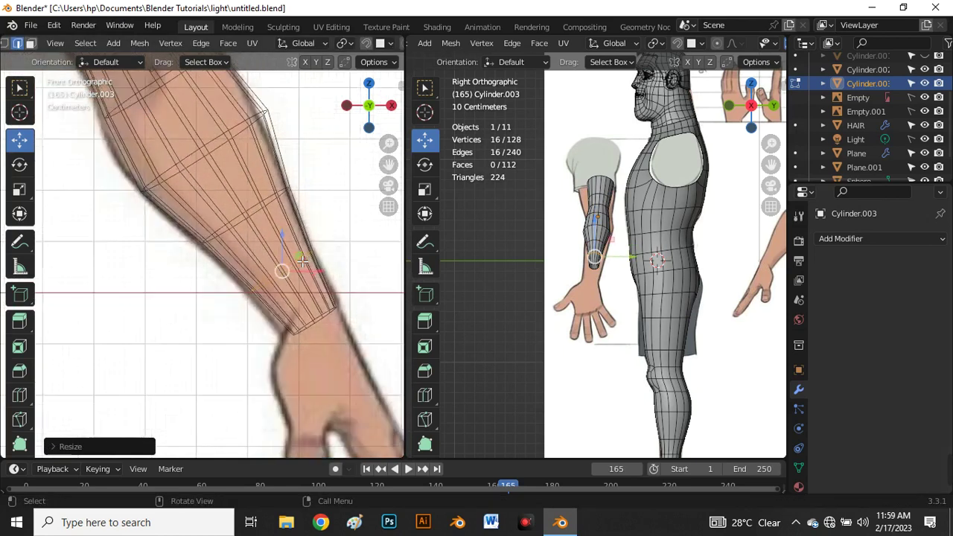
- Examine the arm mesh against the front and side drawings and look at its open wrist end in perspective
click(235, 351)
scroll(251, 341, down, 5)
scroll(261, 249, up, 4)
scroll(259, 266, down, 3)
scroll(251, 268, down, 2)
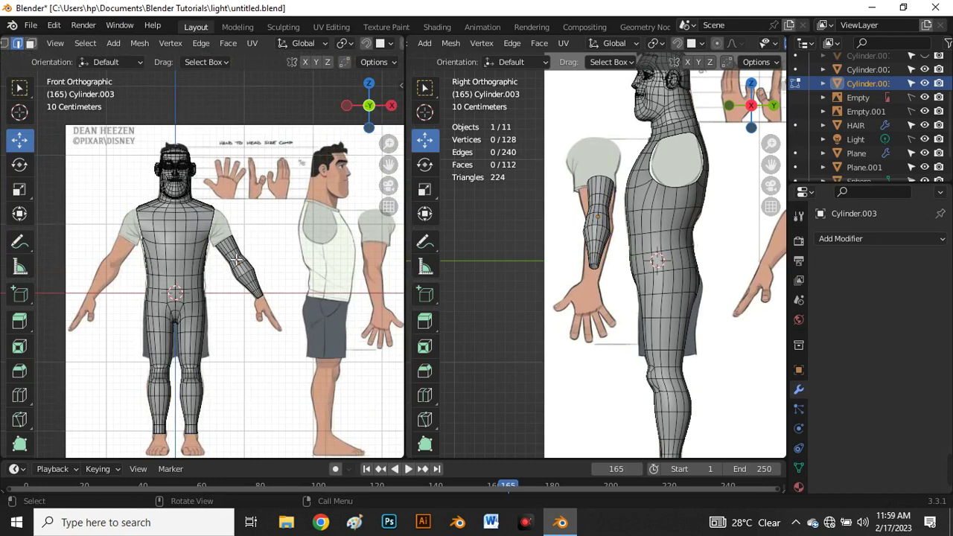
scroll(618, 198, up, 5)
scroll(559, 217, up, 1)
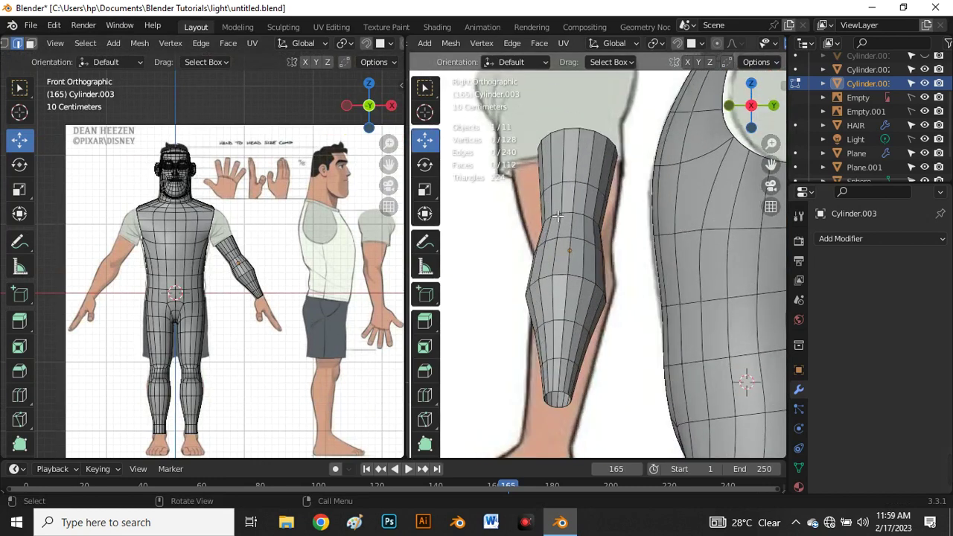
scroll(563, 237, down, 3)
scroll(564, 356, up, 3)
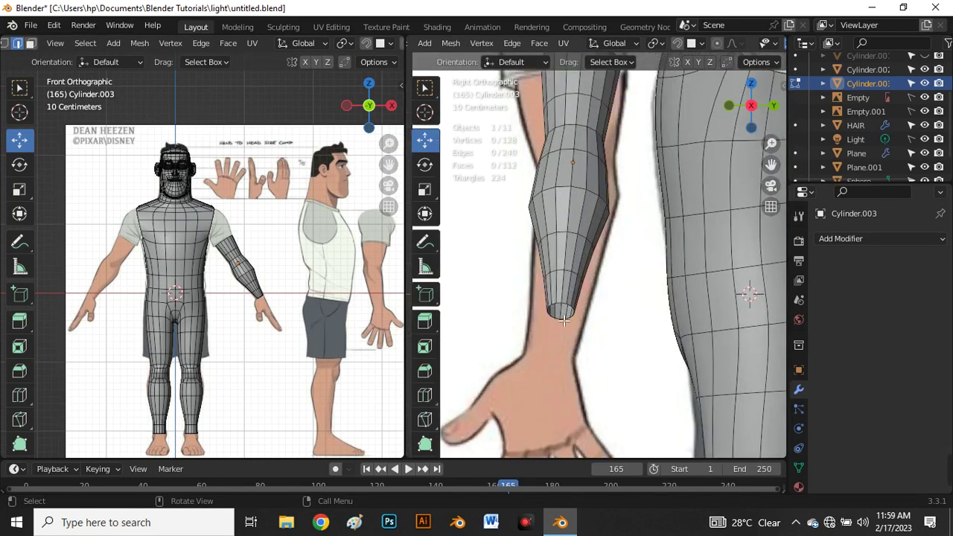
scroll(564, 320, up, 3)
scroll(588, 298, down, 4)
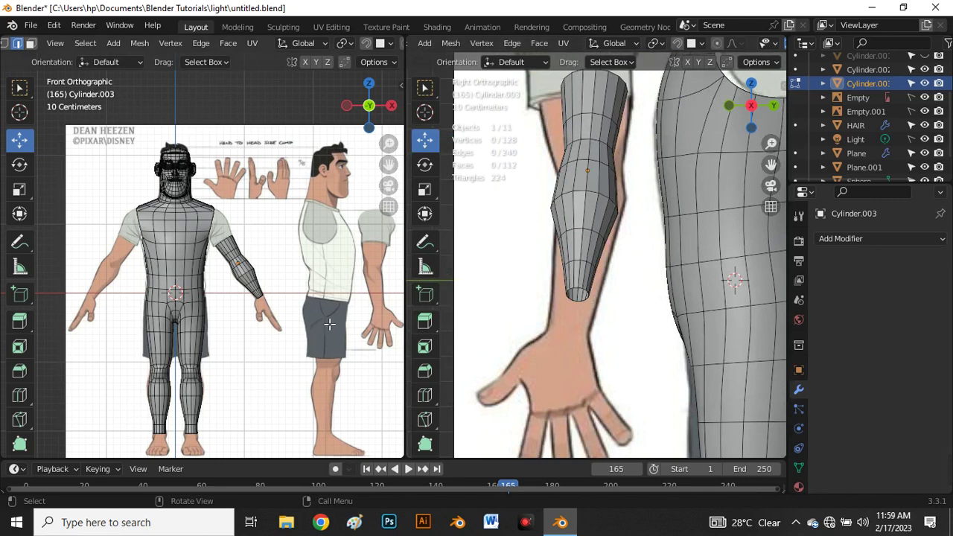
middle_drag(566, 293, 569, 248)
scroll(568, 248, up, 2)
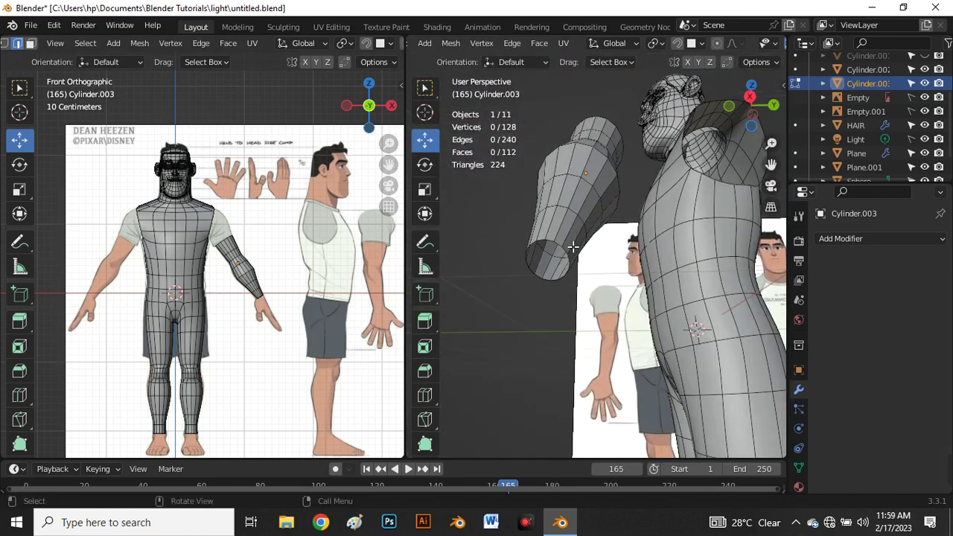
- Return to the right orthographic view and widen the open wrist edge loop along Y towards the drawn wrist width
key(grave)
click(654, 250)
scroll(633, 358, up, 3)
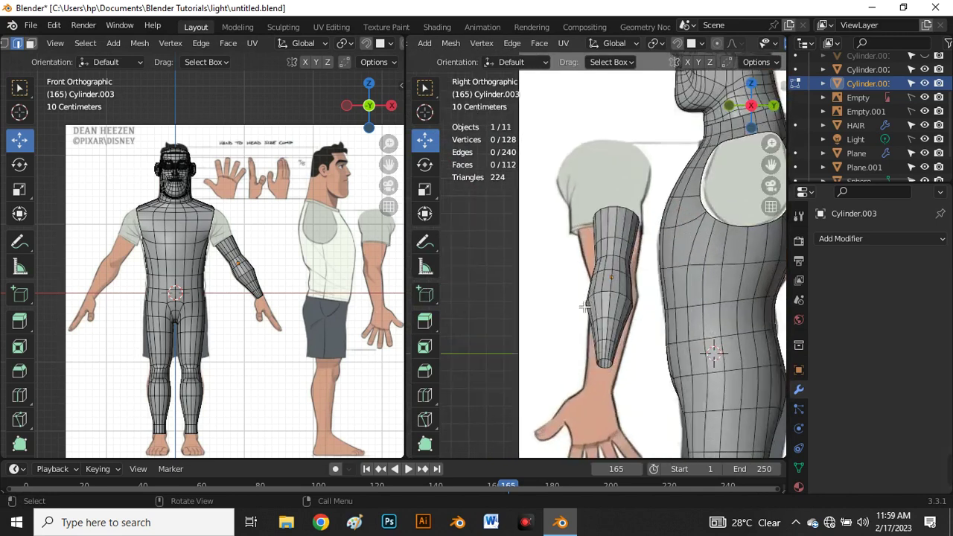
scroll(617, 370, up, 2)
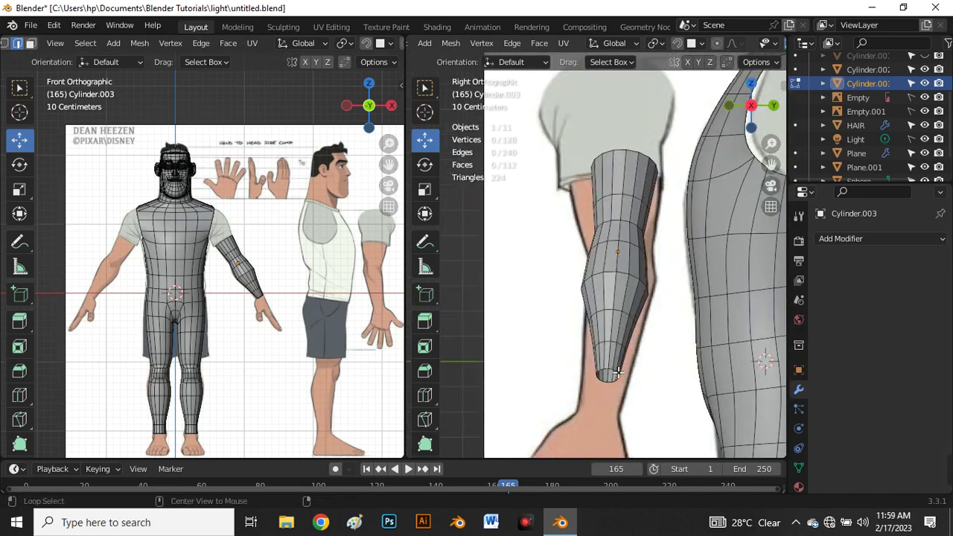
alt+click(609, 375)
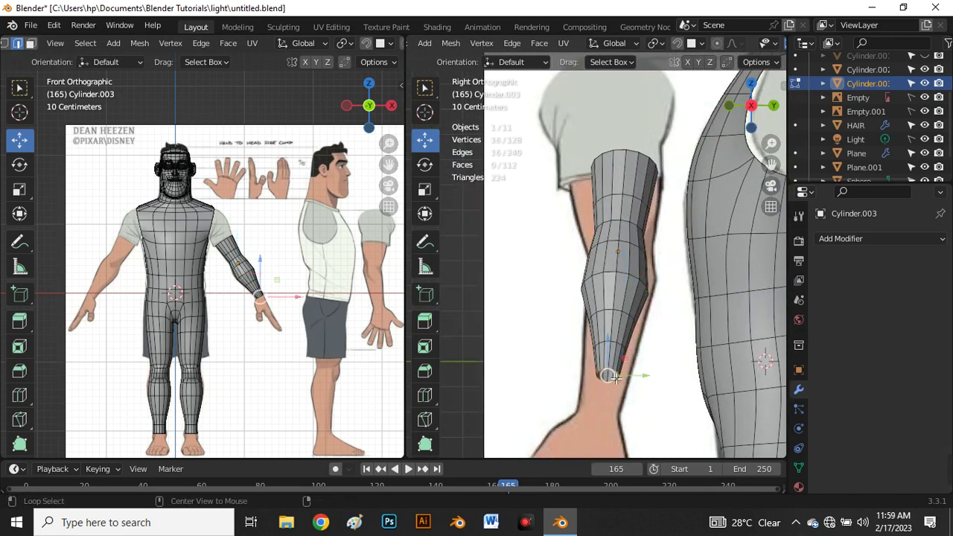
scroll(605, 375, up, 3)
key(s)
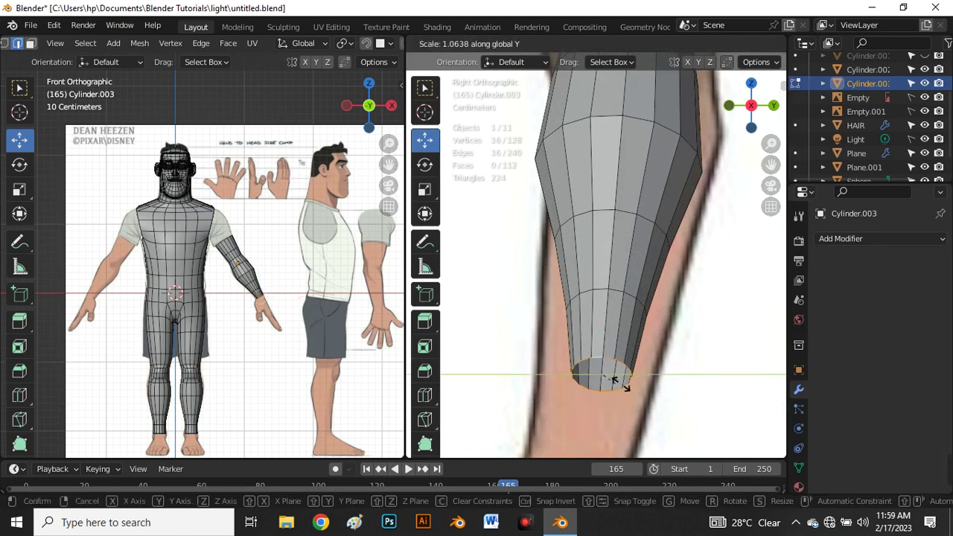
click(631, 395)
- Scale the edge loop just above the wrist along Y to about 1.56 to fit the side drawing
scroll(605, 378, down, 5)
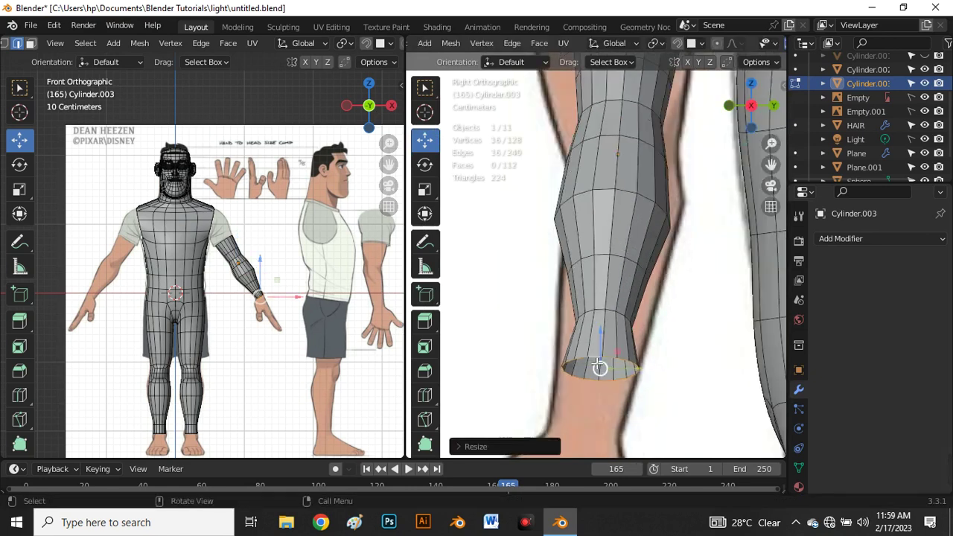
scroll(612, 361, up, 3)
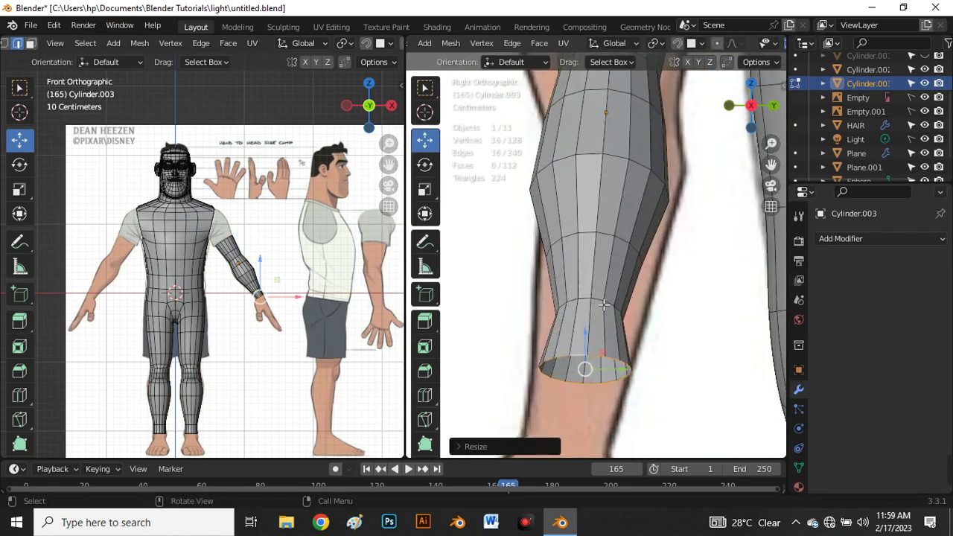
alt+click(603, 304)
scroll(603, 304, up, 2)
key(s)
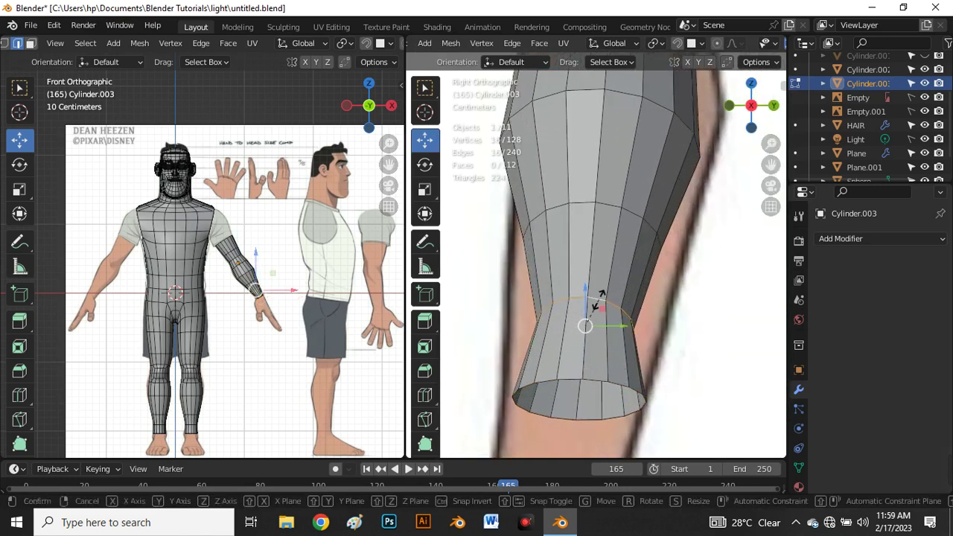
key(y)
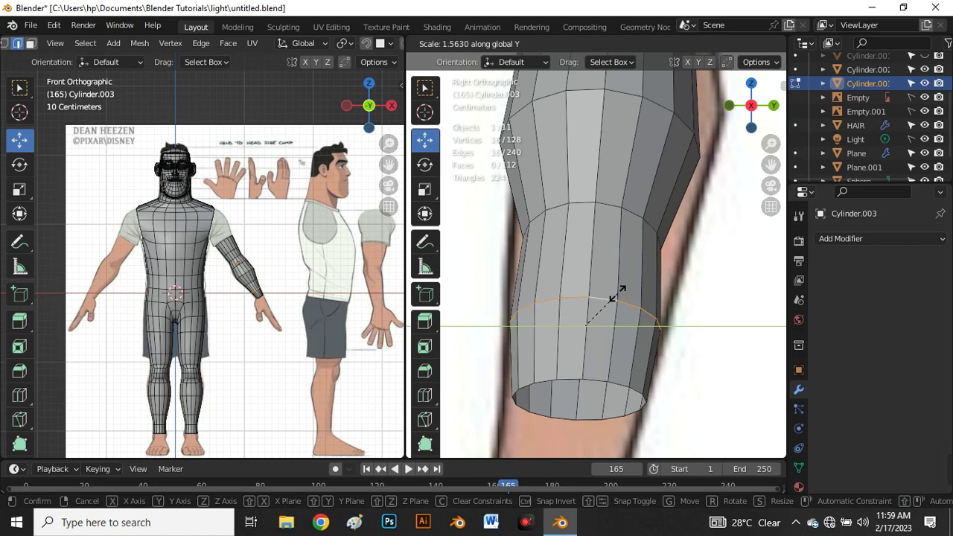
click(623, 297)
- Scale the mid-forearm edge loop along Y to about 1.30 to match the side drawing
scroll(584, 360, down, 4)
scroll(594, 296, up, 2)
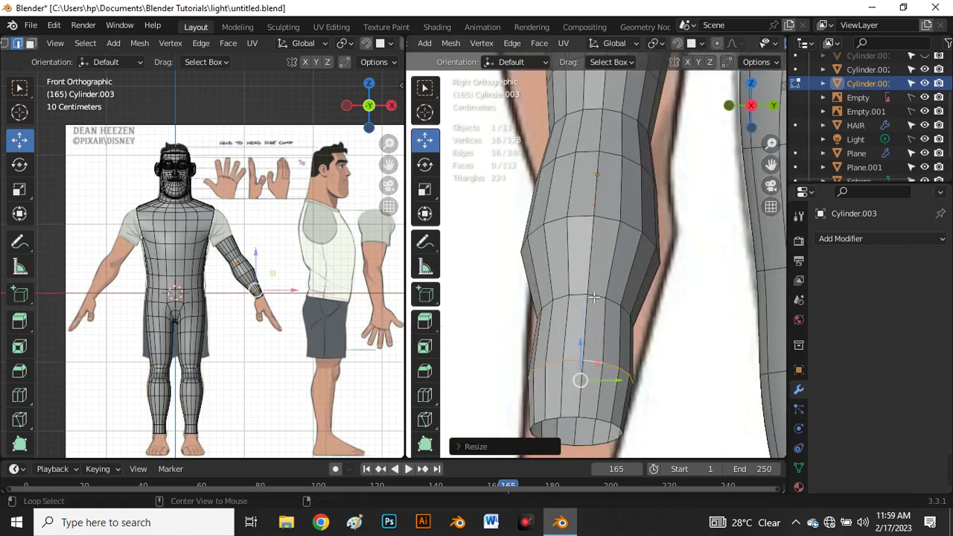
alt+click(595, 298)
key(s)
key(y)
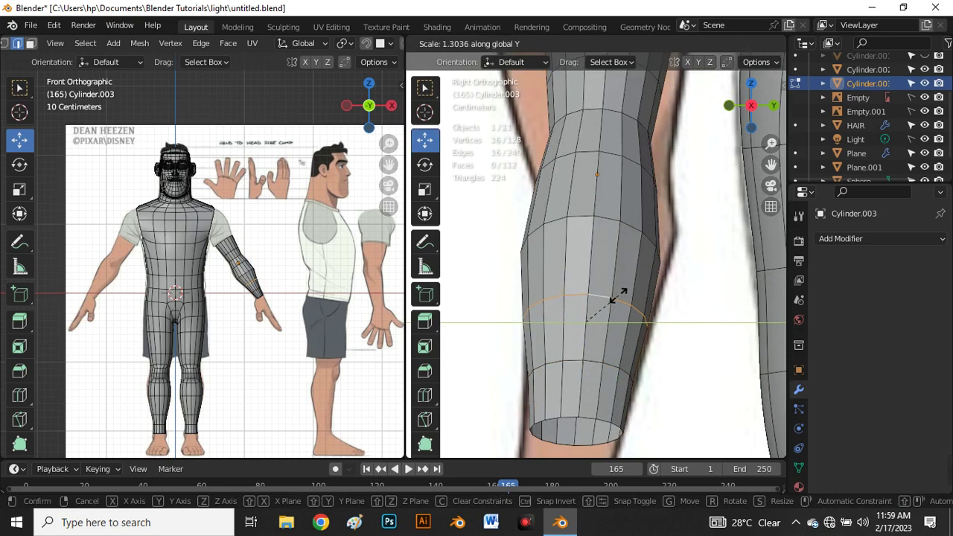
click(618, 292)
- Turn on X-ray and shift the edge loop just below the elbow along Y to line up with the side drawing
scroll(609, 296, down, 6)
scroll(610, 295, up, 3)
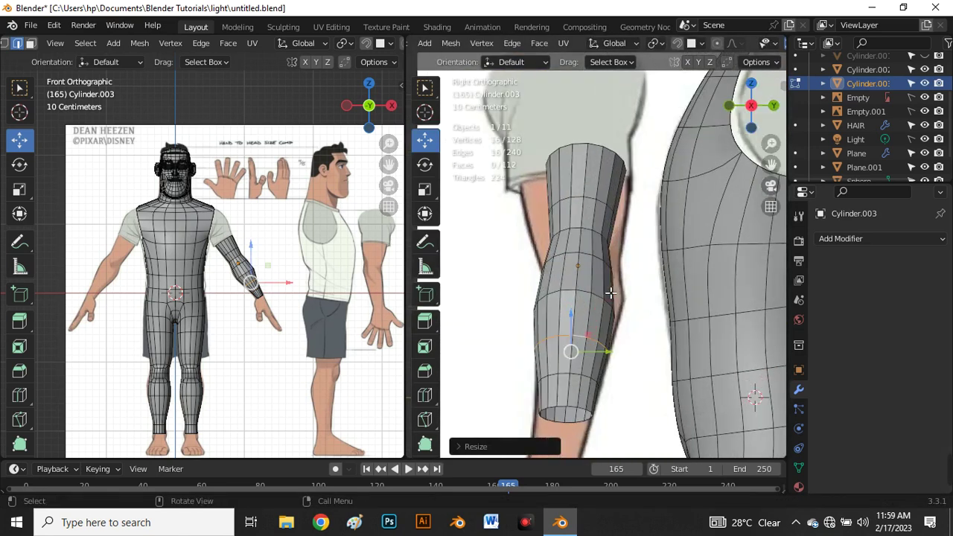
scroll(599, 299, up, 2)
key(alt+z)
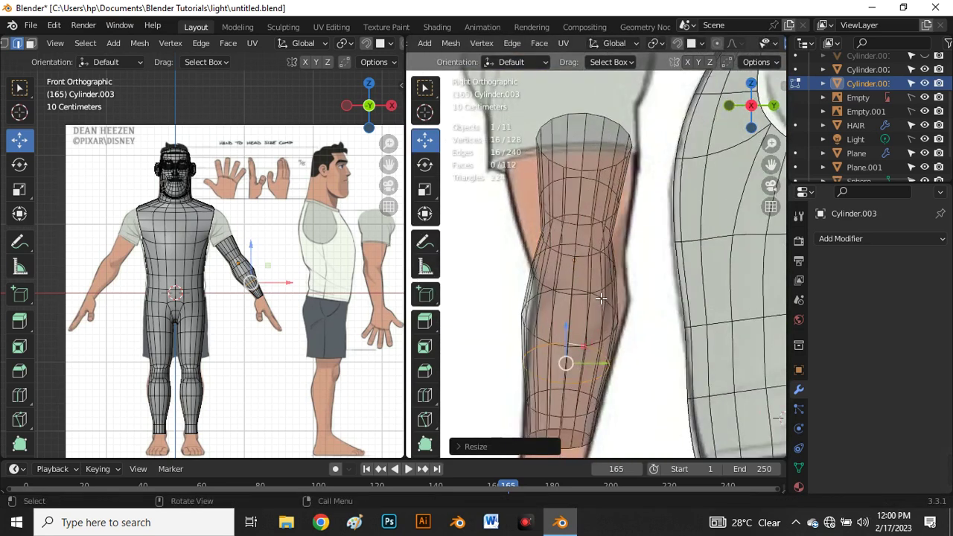
alt+click(590, 300)
alt+click(577, 295)
drag(597, 331, 607, 333)
scroll(585, 262, up, 2)
key(ctrl+z)
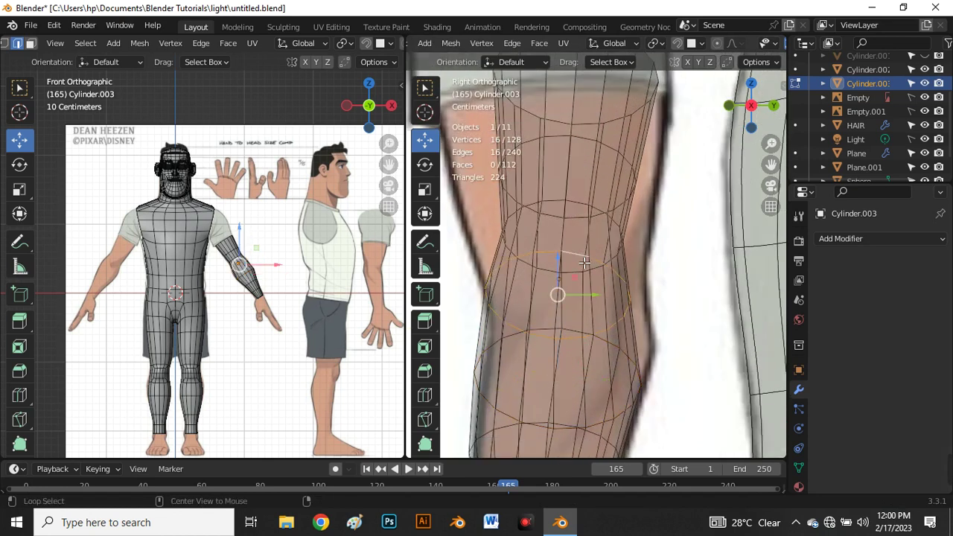
drag(602, 297, 621, 299)
key(ctrl+z)
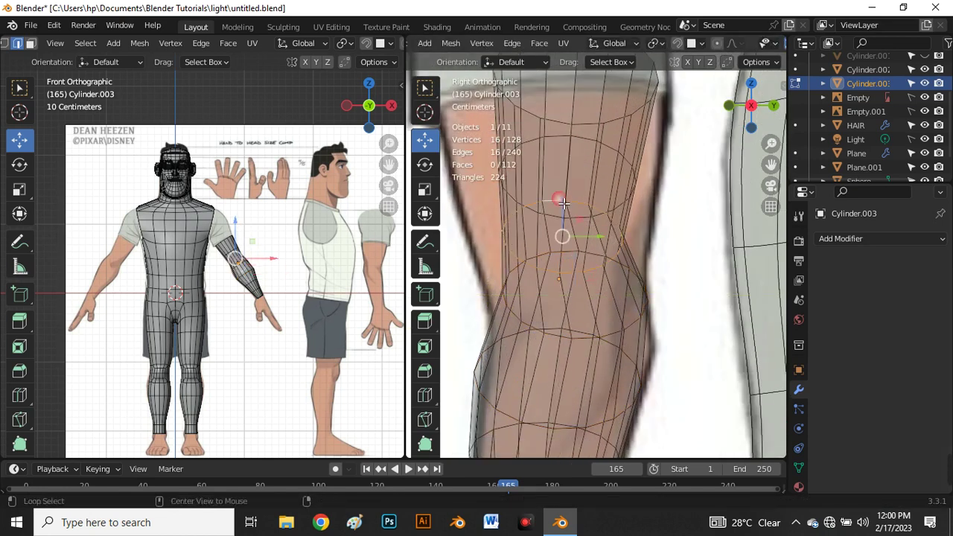
- Scale the elbow edge loop along Y to about 1.44 and turn X-ray off
scroll(560, 224, down, 3)
scroll(555, 233, up, 3)
key(KP_Decimal)
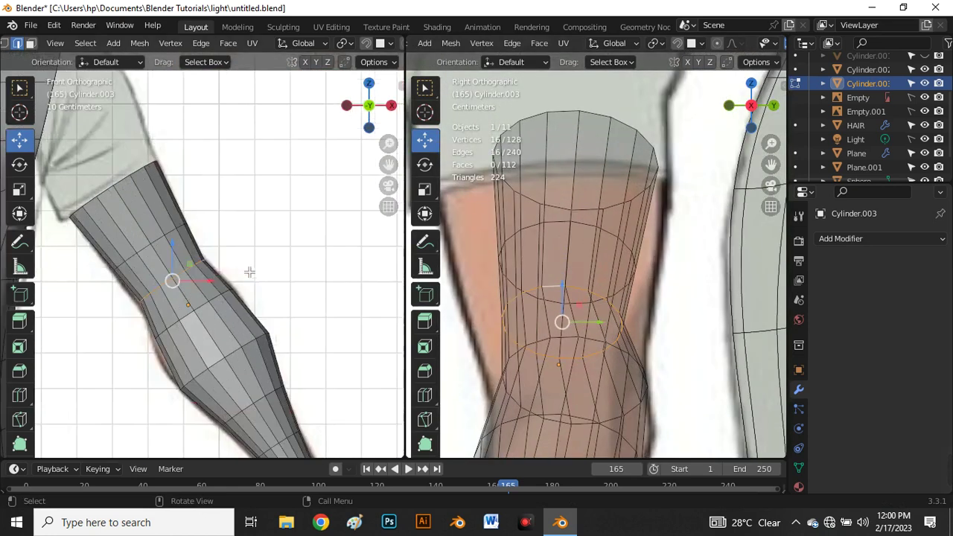
key(s)
key(y)
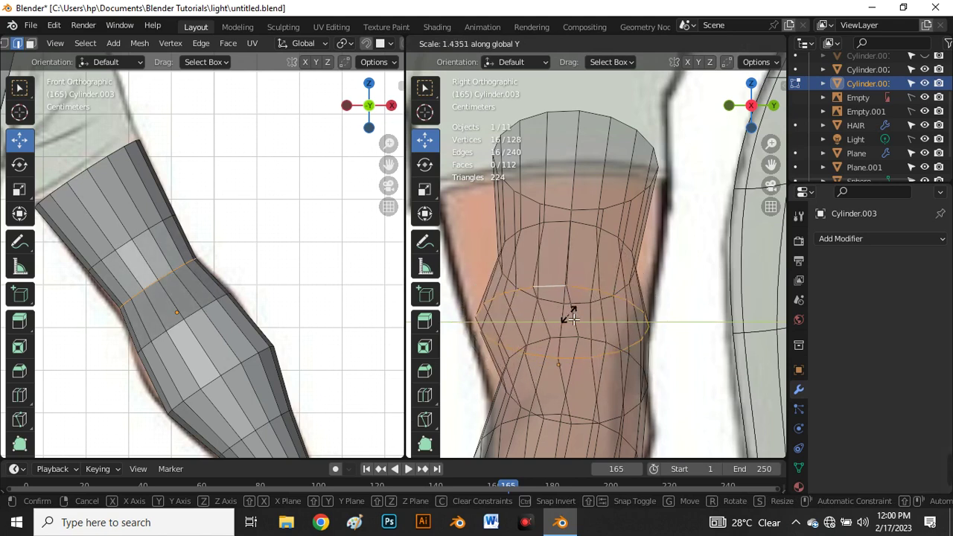
click(568, 315)
key(alt+z)
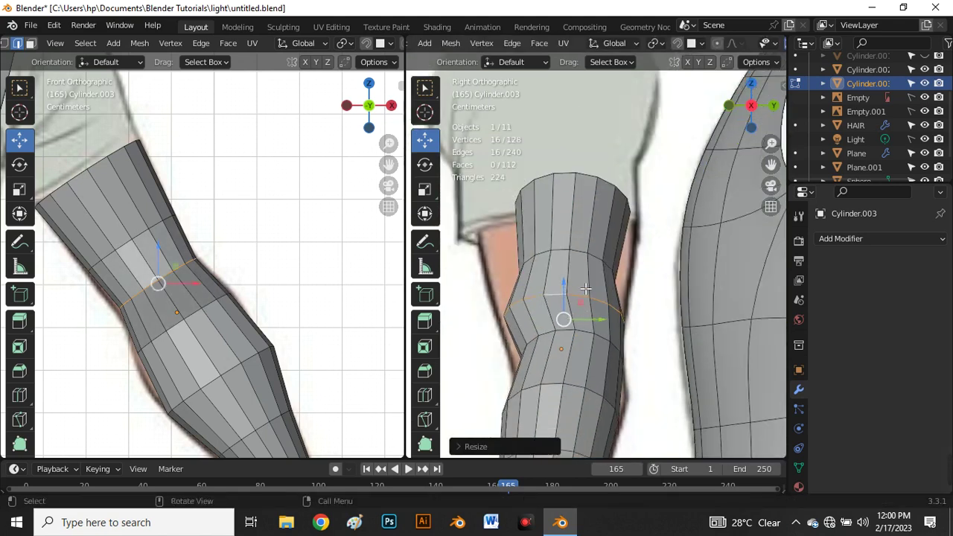
key(ctrl+z)
- Widen the upper-arm edge loop along Y and shift it slightly towards the front of the arm in the side view
alt+click(573, 253)
key(s)
key(y)
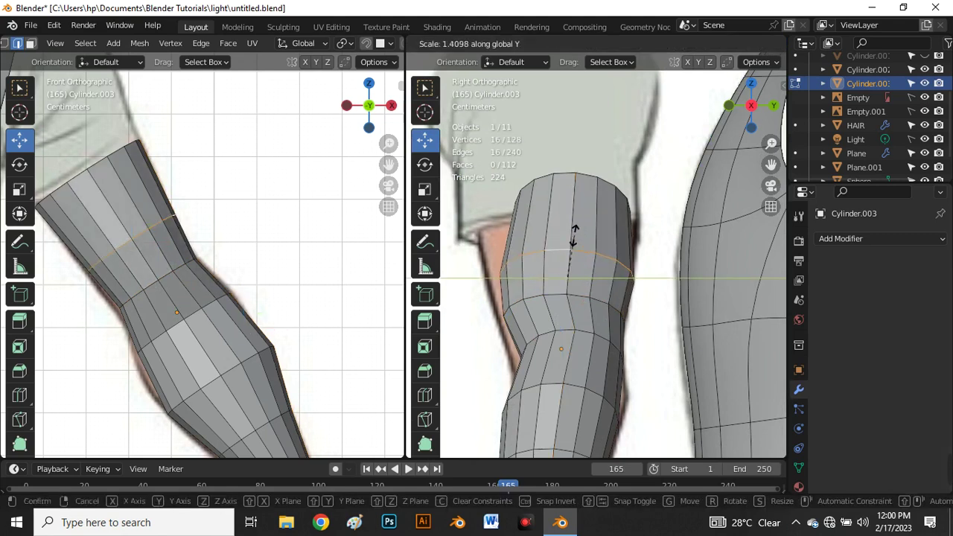
click(582, 255)
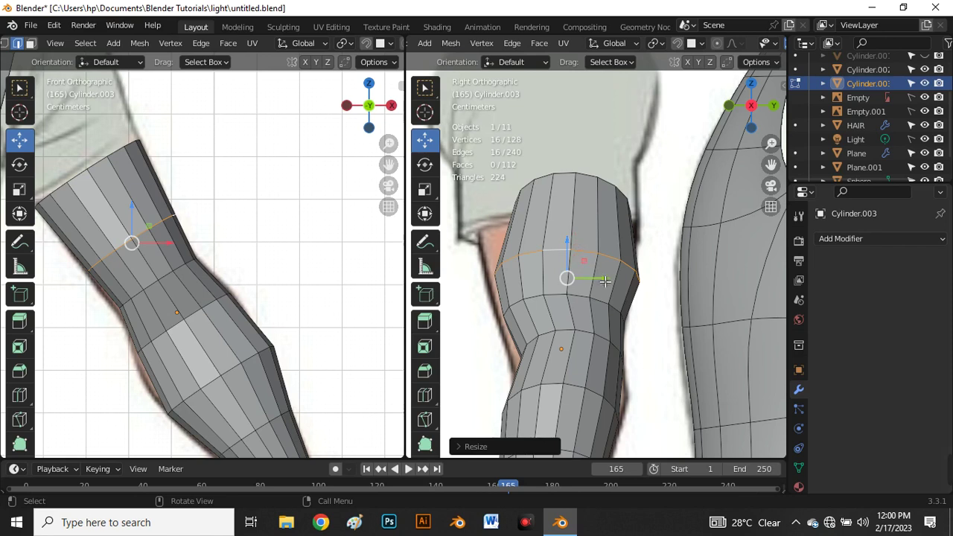
drag(604, 281, 600, 282)
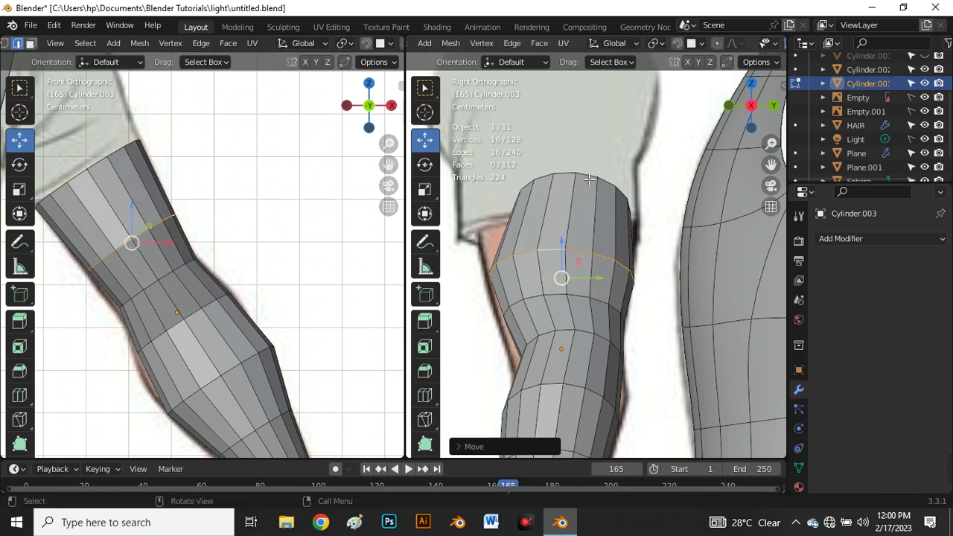
- Shift the arm's open top edge loop along Y and scale it along Y to about 1.32 to fit the sleeve opening
alt+click(589, 181)
scroll(581, 245, down, 4)
scroll(581, 246, up, 5)
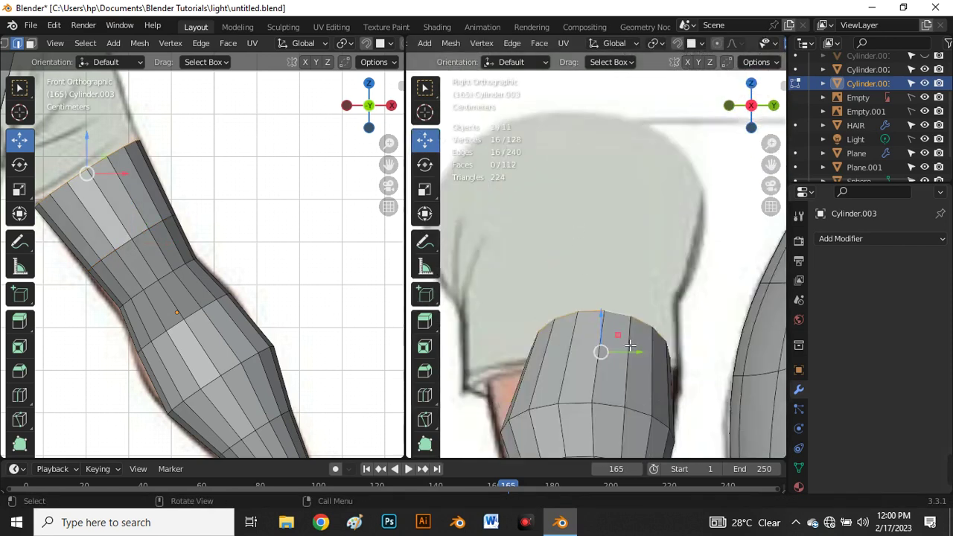
drag(642, 355, 603, 351)
key(s)
key(y)
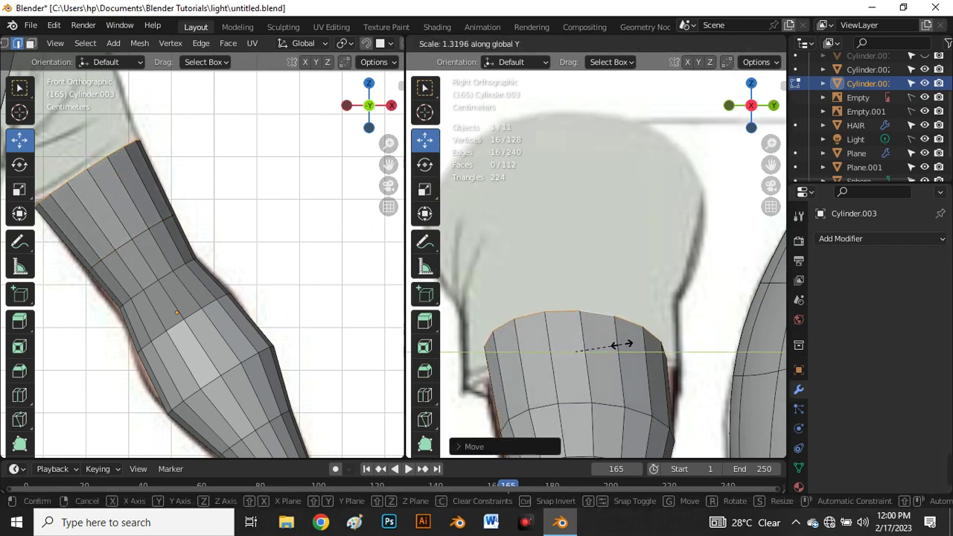
click(624, 344)
drag(618, 354, 621, 240)
scroll(621, 240, down, 5)
scroll(620, 306, up, 4)
scroll(616, 297, up, 3)
scroll(616, 298, down, 4)
scroll(608, 249, up, 5)
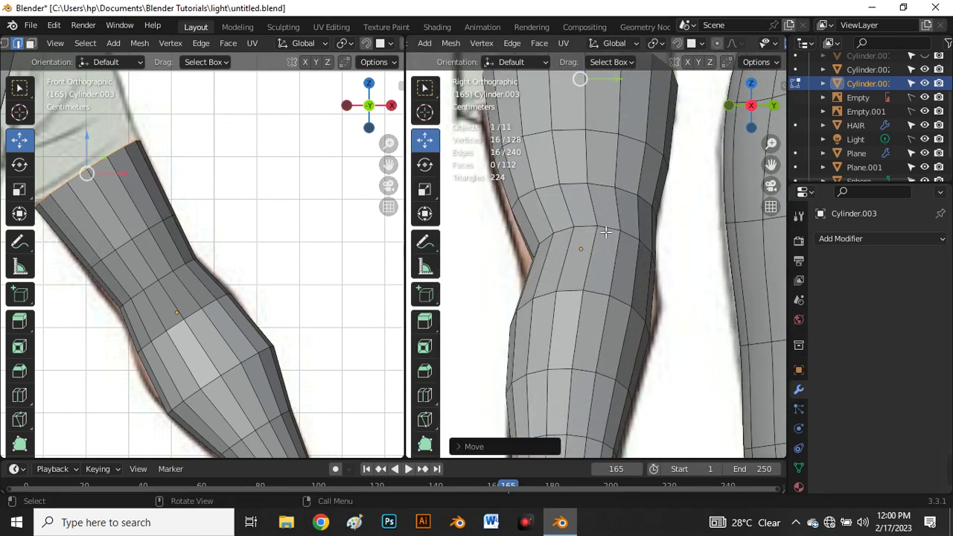
- Nudge the elbow edge loop slightly along Y towards the front of the arm in the side view
alt+click(605, 231)
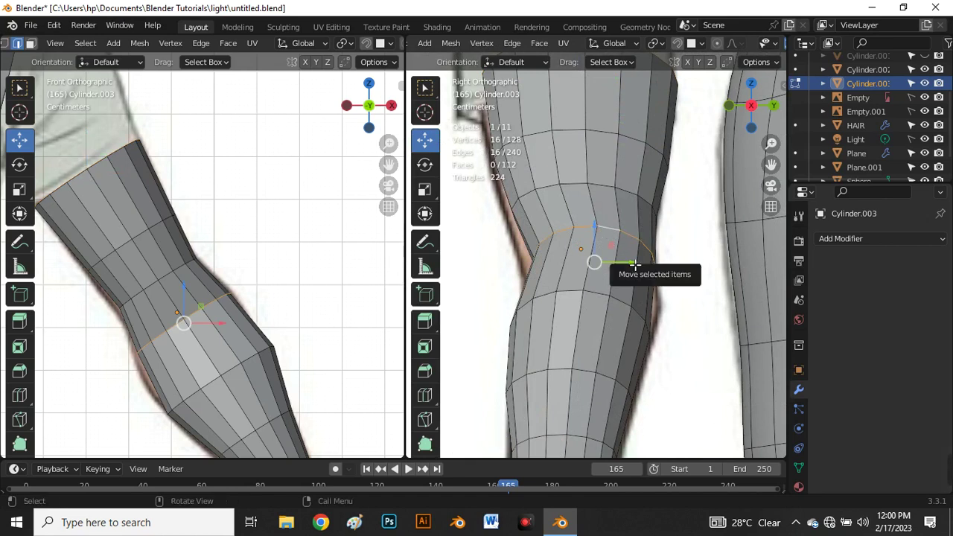
drag(634, 266, 631, 266)
scroll(623, 231, down, 3)
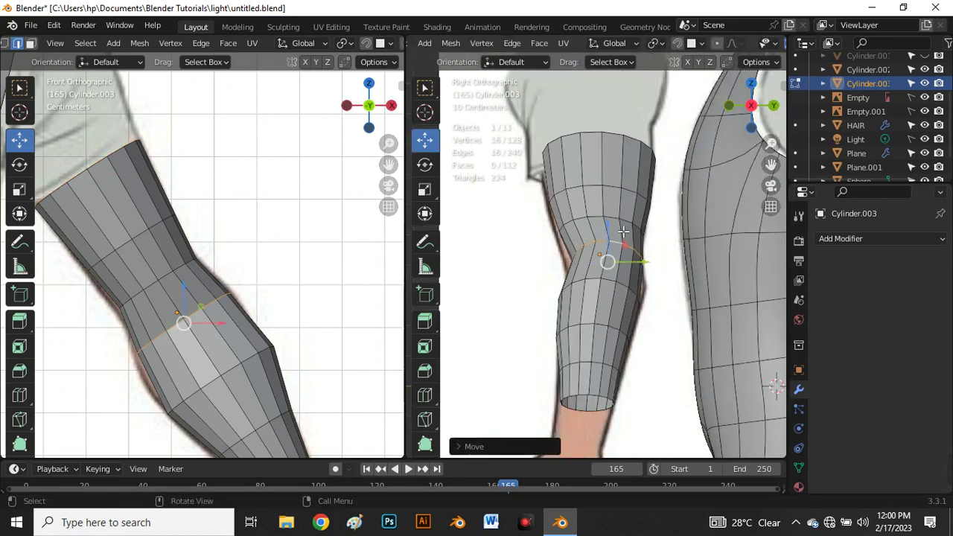
- Widen the edge loop just above the elbow along Y and nudge it along Y to fit the side drawing
scroll(618, 225, up, 4)
key(s)
key(y)
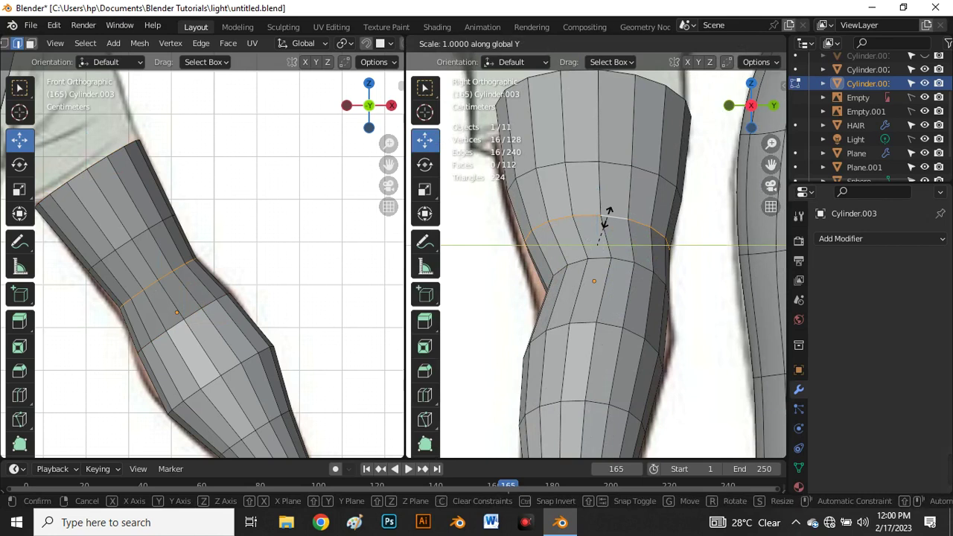
click(606, 212)
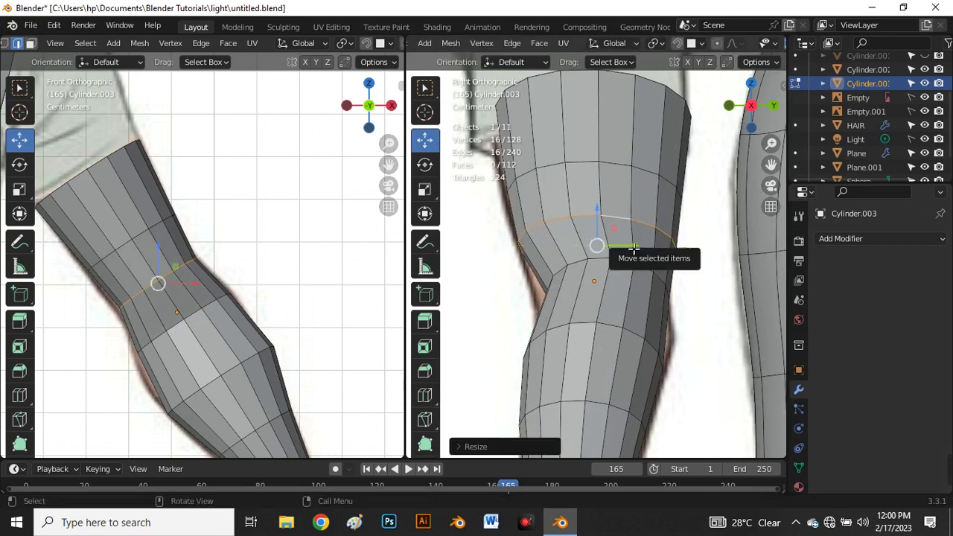
click(633, 248)
scroll(569, 318, down, 6)
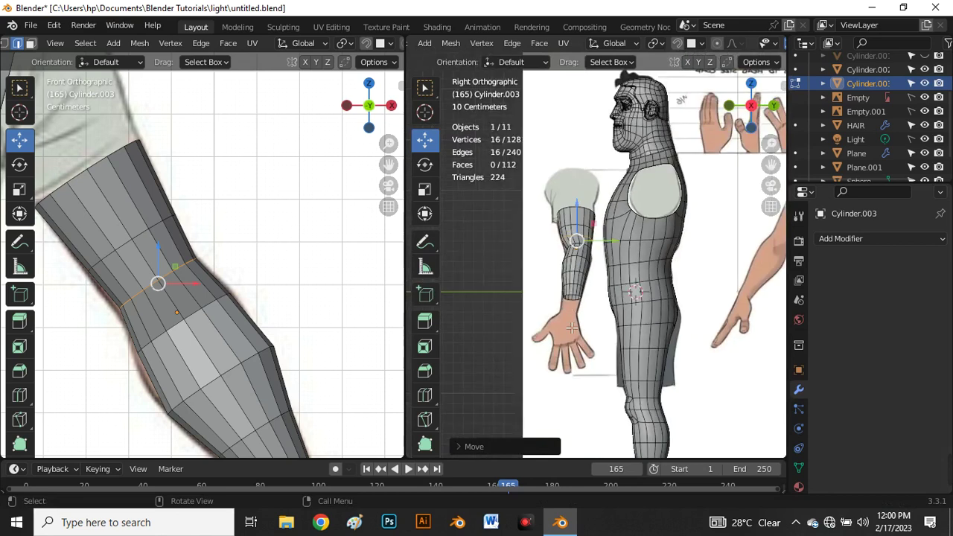
- Examine the arm's fit against the reference drawings and the sleeve gap between the arm's top and the torso's armhole
scroll(223, 221, down, 5)
scroll(233, 226, up, 5)
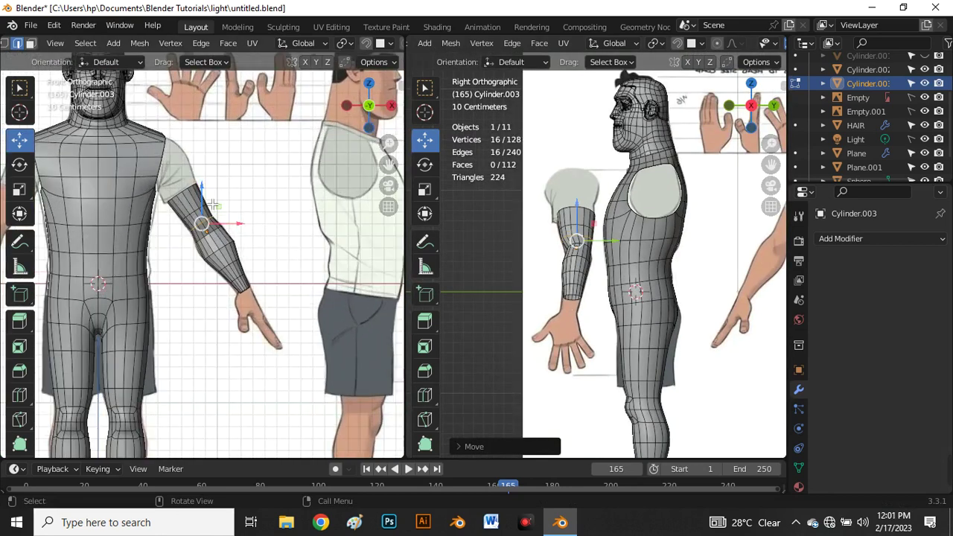
scroll(587, 276, down, 3)
scroll(200, 203, down, 4)
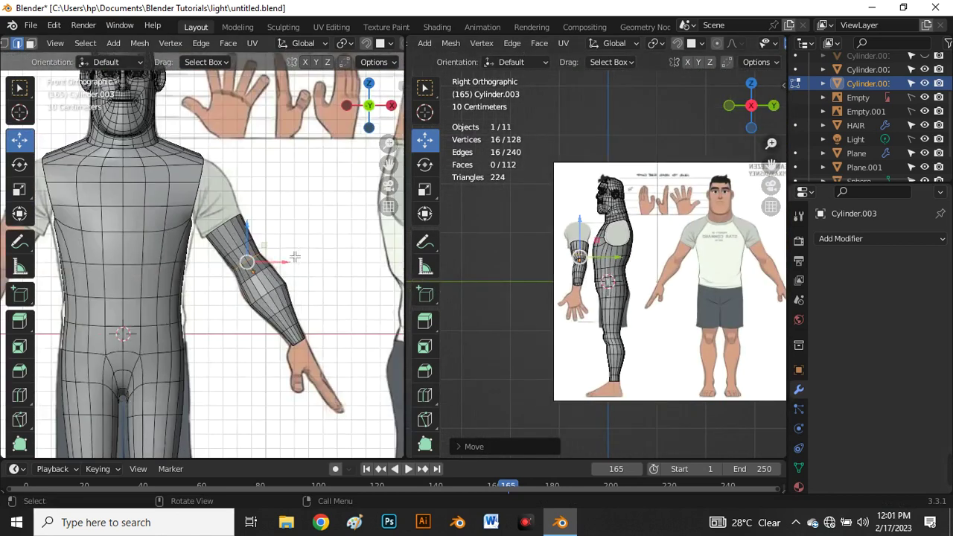
scroll(200, 203, up, 3)
scroll(200, 202, down, 4)
scroll(179, 198, up, 4)
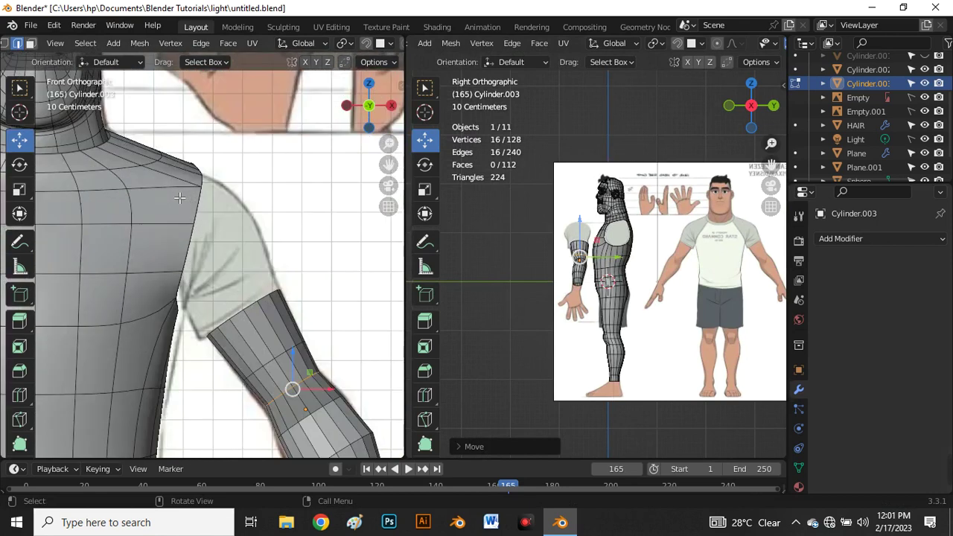
scroll(193, 230, down, 4)
scroll(236, 295, up, 4)
scroll(234, 284, down, 4)
scroll(234, 283, up, 4)
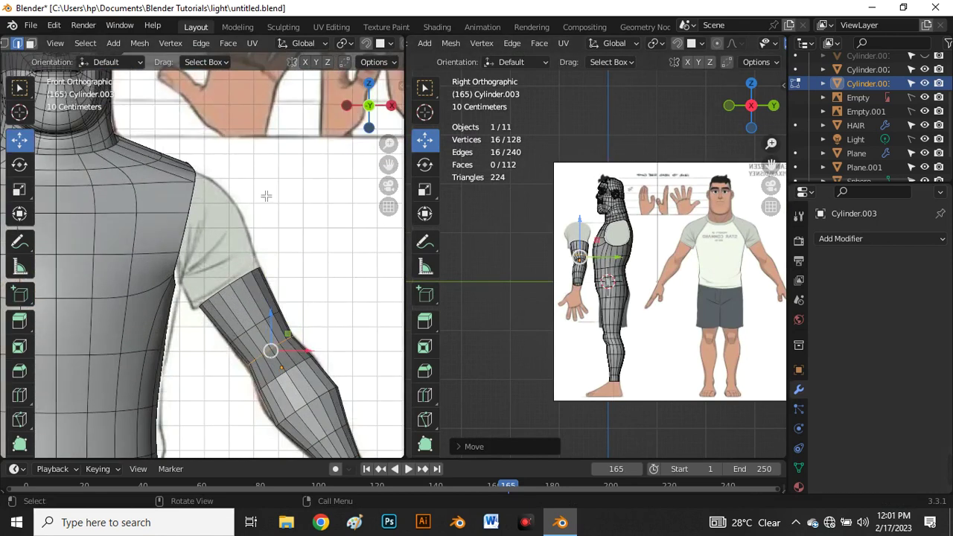
scroll(266, 195, down, 4)
scroll(262, 209, up, 4)
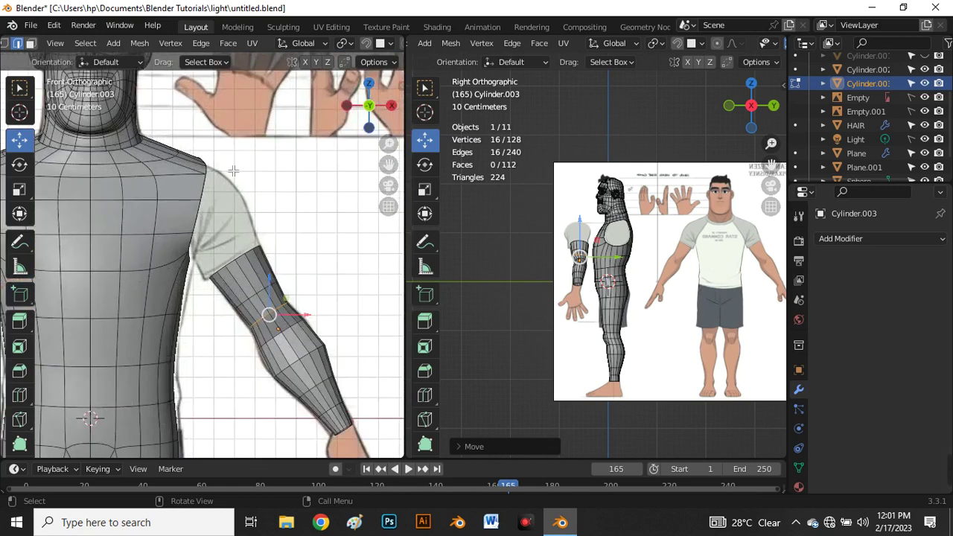
- Leave Edit Mode on the arm, select the torso and hide its Subdivision Surface modifier in the viewport
key(Tab)
scroll(230, 194, down, 4)
scroll(195, 206, up, 3)
scroll(216, 232, down, 4)
click(208, 215)
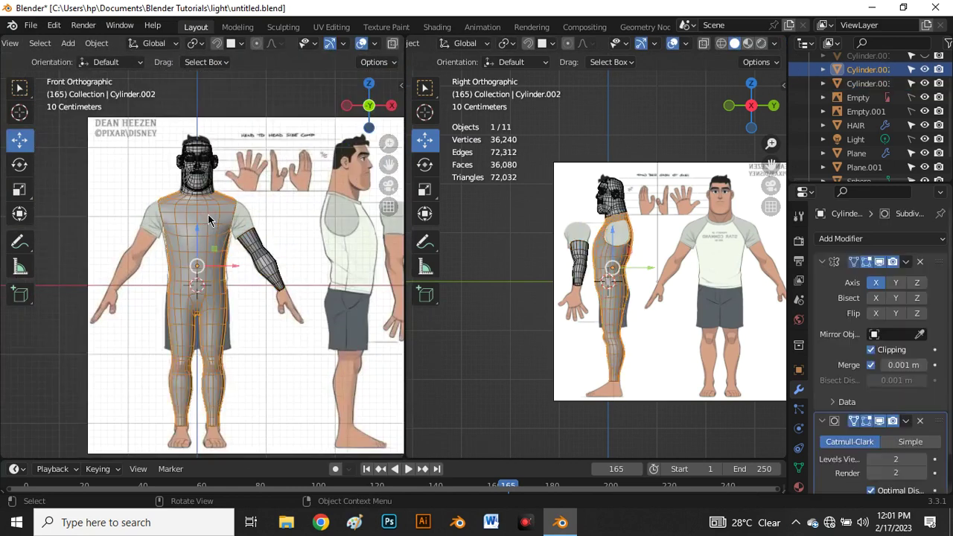
scroll(208, 215, up, 5)
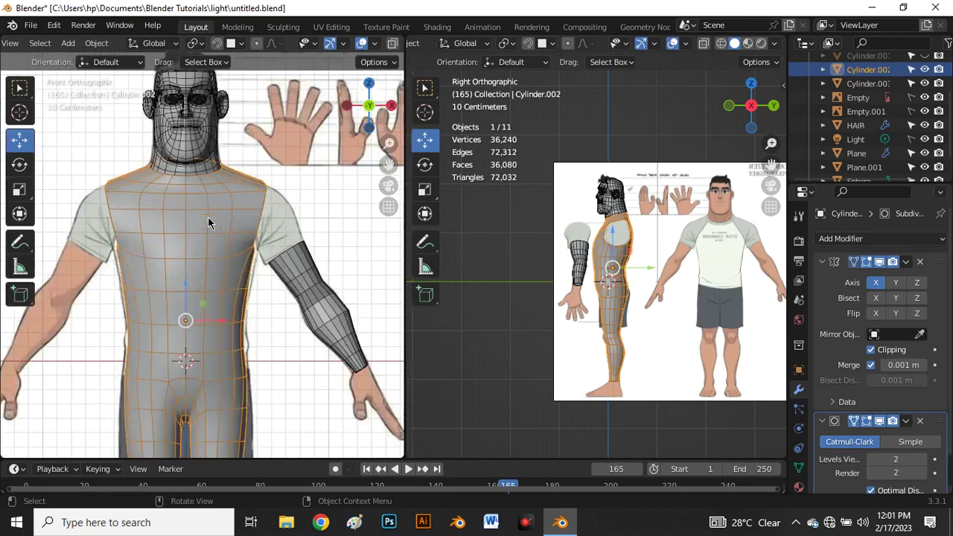
click(880, 421)
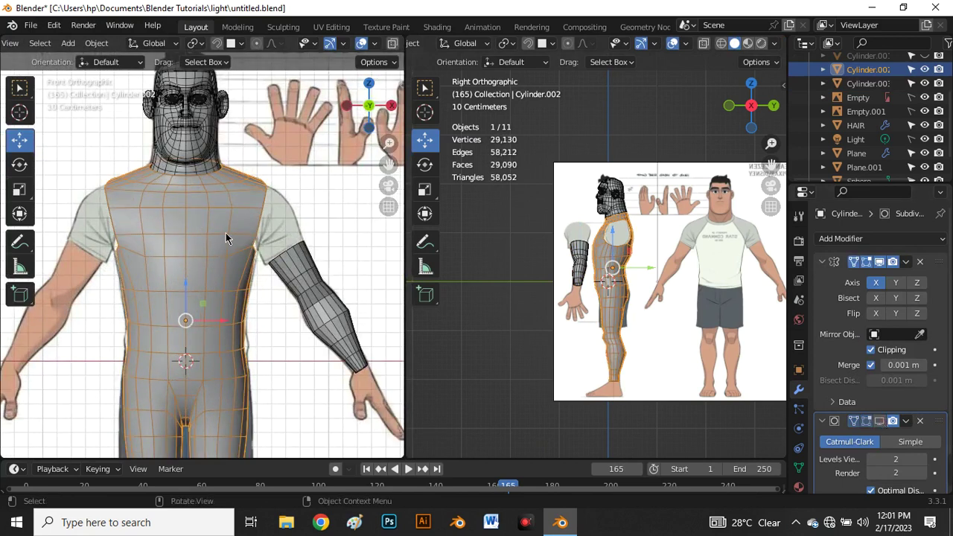
- Open the torso mesh for editing in edge selection mode, keeping the armhole edge loop selected
key(Tab)
scroll(242, 222, up, 3)
key(1)
scroll(242, 223, down, 2)
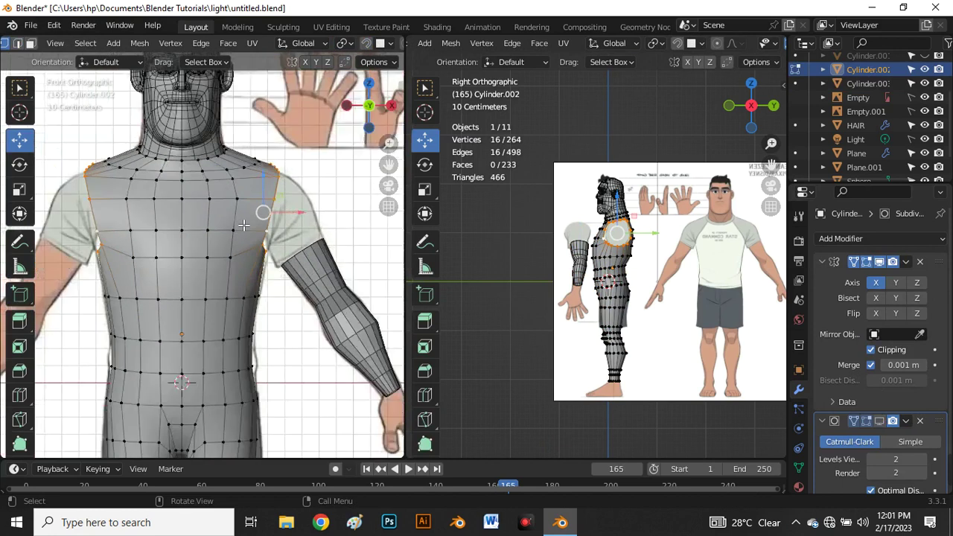
scroll(246, 218, up, 2)
scroll(294, 200, up, 2)
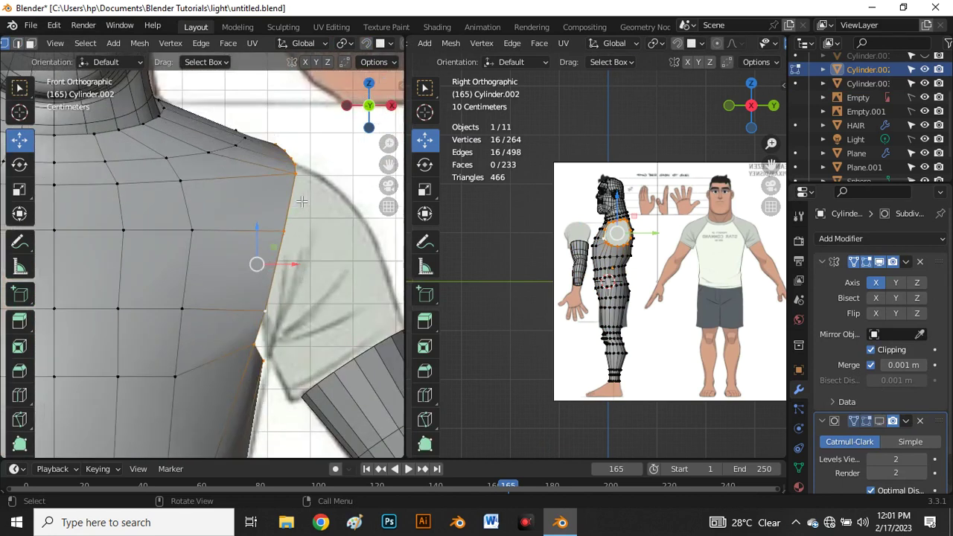
scroll(711, 212, up, 1)
scroll(311, 190, down, 2)
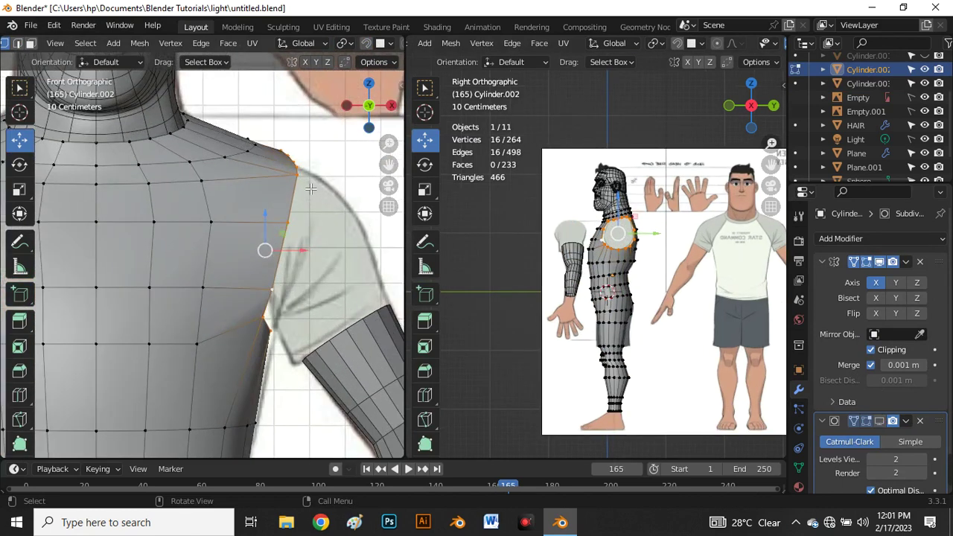
key(2)
scroll(312, 190, down, 1)
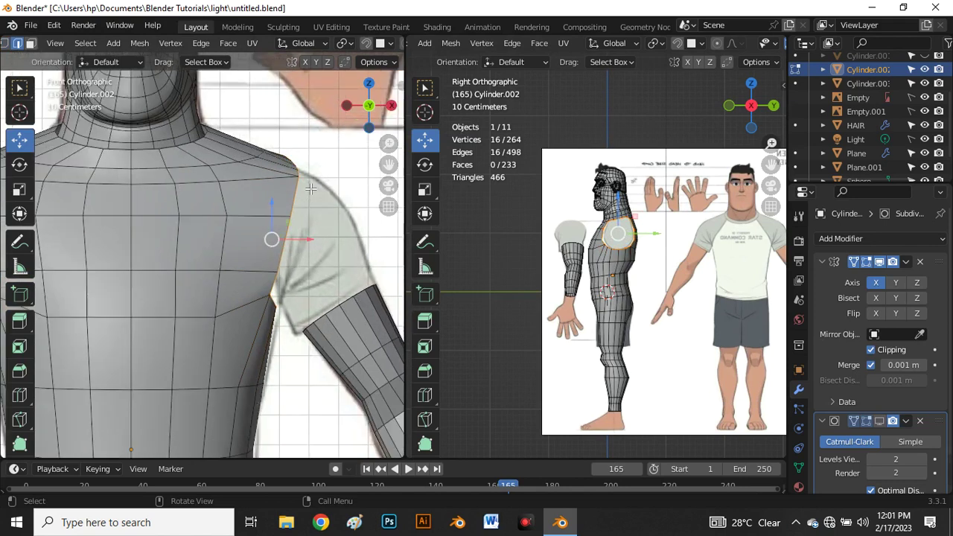
- Shift the torso's armhole edge loop outward along X and rotate it clockwise in the front view towards the sleeve's slope
key(r)
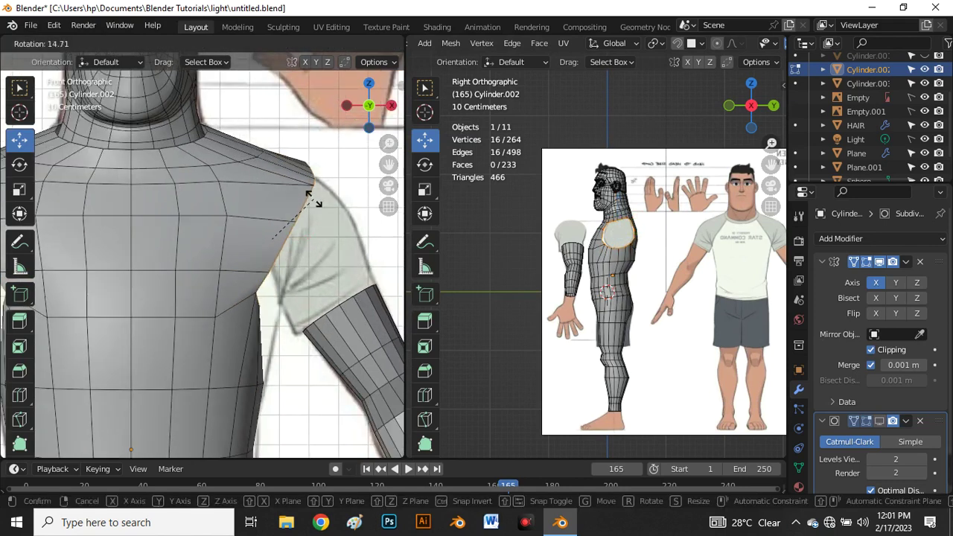
click(377, 257)
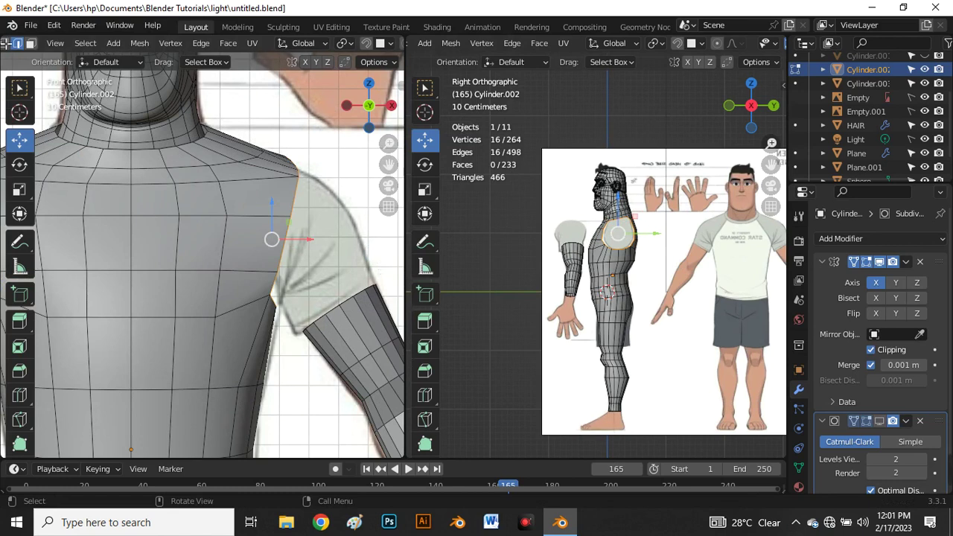
scroll(204, 154, down, 2)
scroll(253, 142, up, 4)
scroll(291, 130, down, 2)
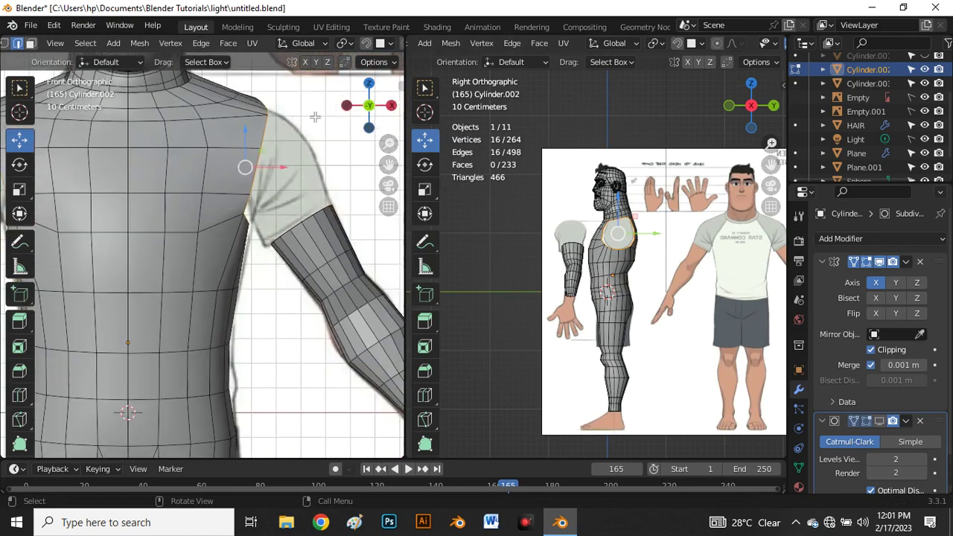
scroll(305, 126, up, 2)
scroll(305, 126, down, 2)
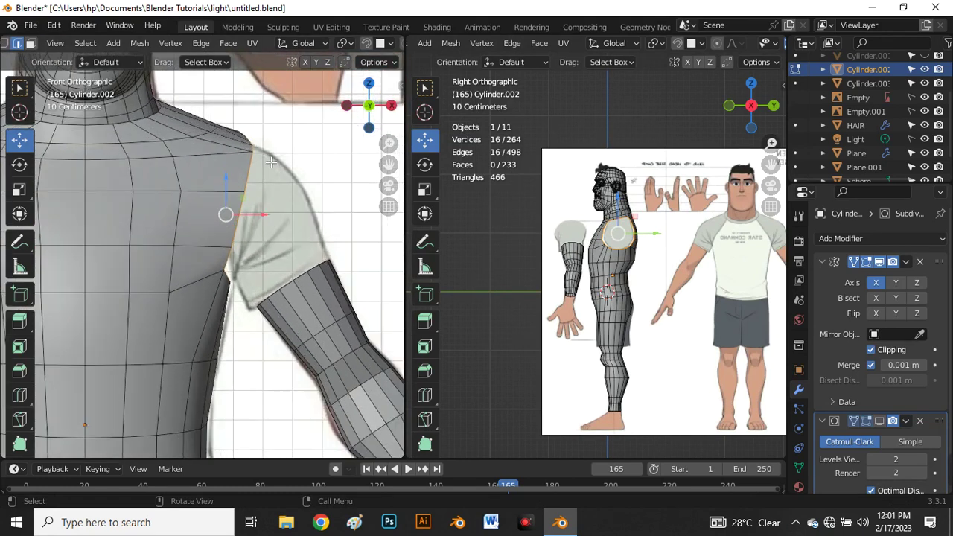
drag(256, 214, 266, 215)
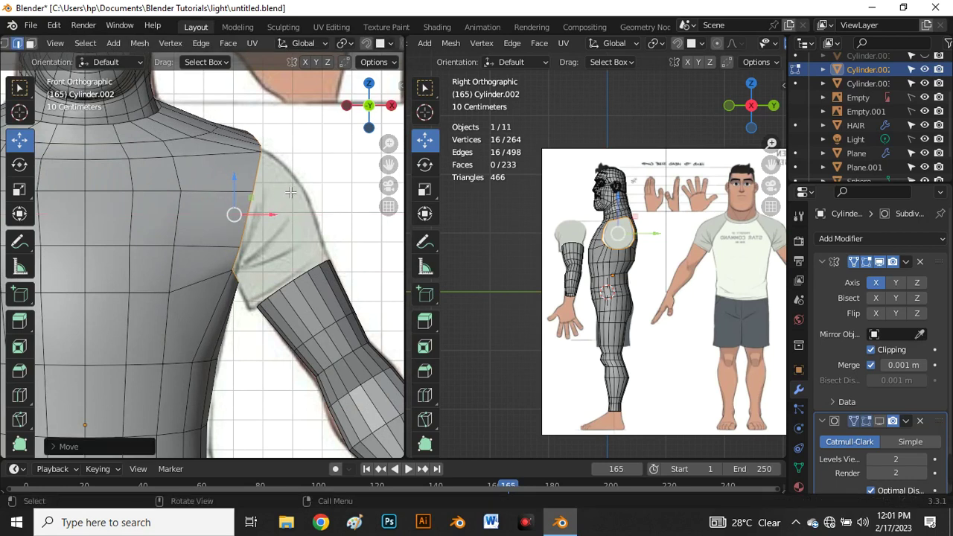
key(r)
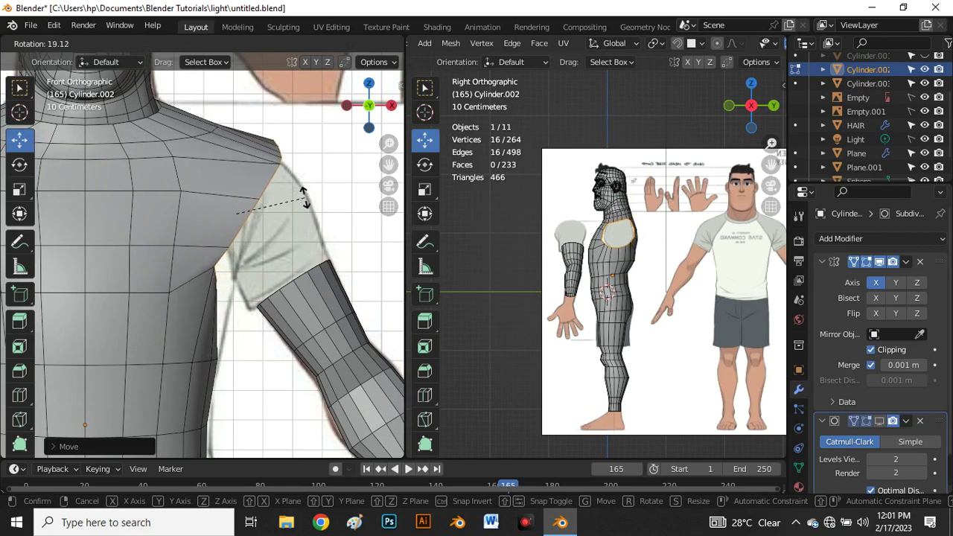
click(309, 207)
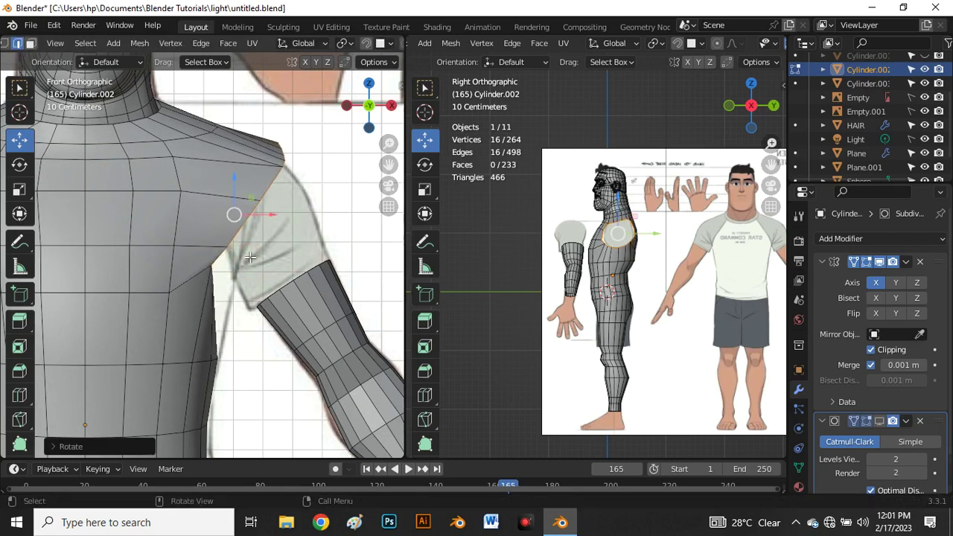
- Using vertex selection with X-ray on, move the armhole's underarm vertices outward to the drawn armpit, and turn X-ray off
key(1)
key(alt+z)
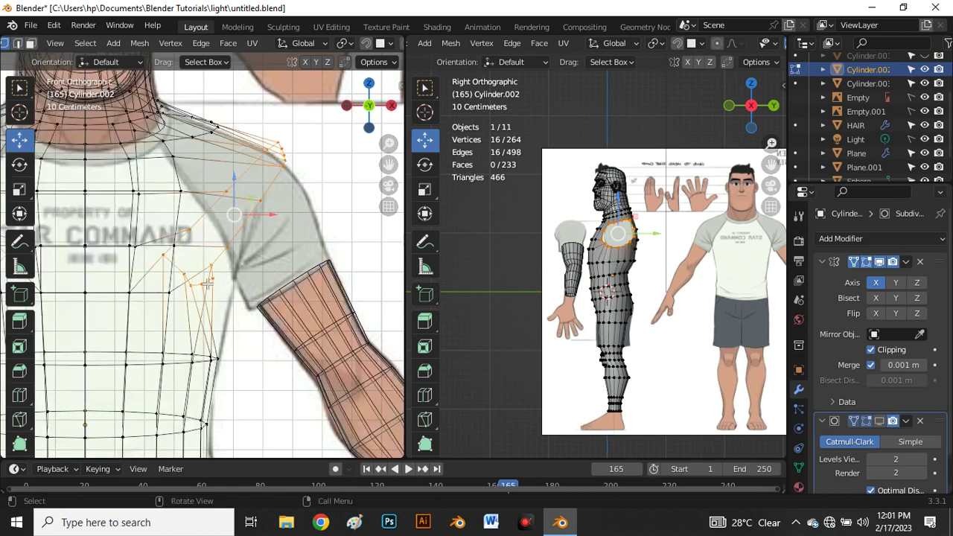
scroll(208, 284, up, 2)
click(148, 245)
shift+click(177, 273)
shift+click(203, 287)
ctrl+click(222, 272)
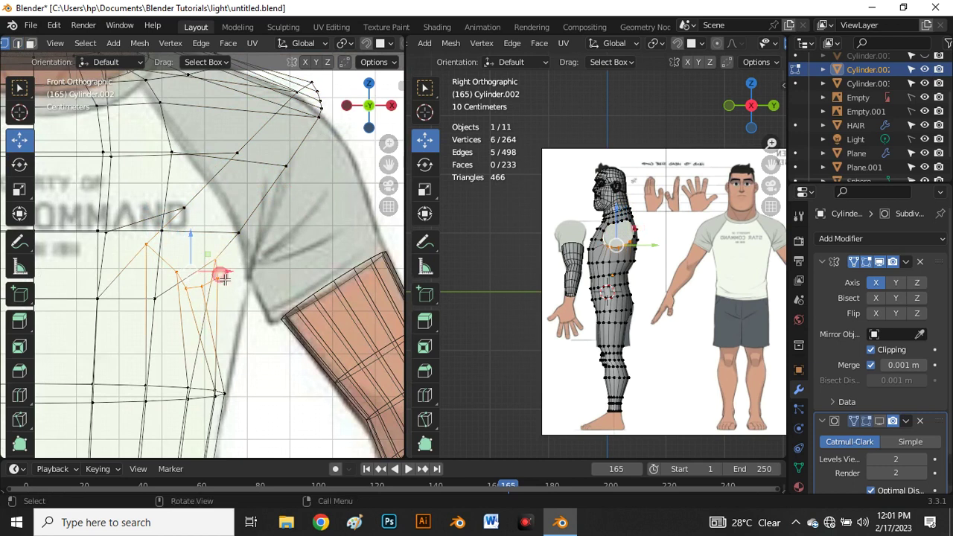
drag(222, 274, 256, 285)
key(alt+z)
- Move the front armpit vertex slightly down and inward onto the torso outline
click(251, 259)
key(g)
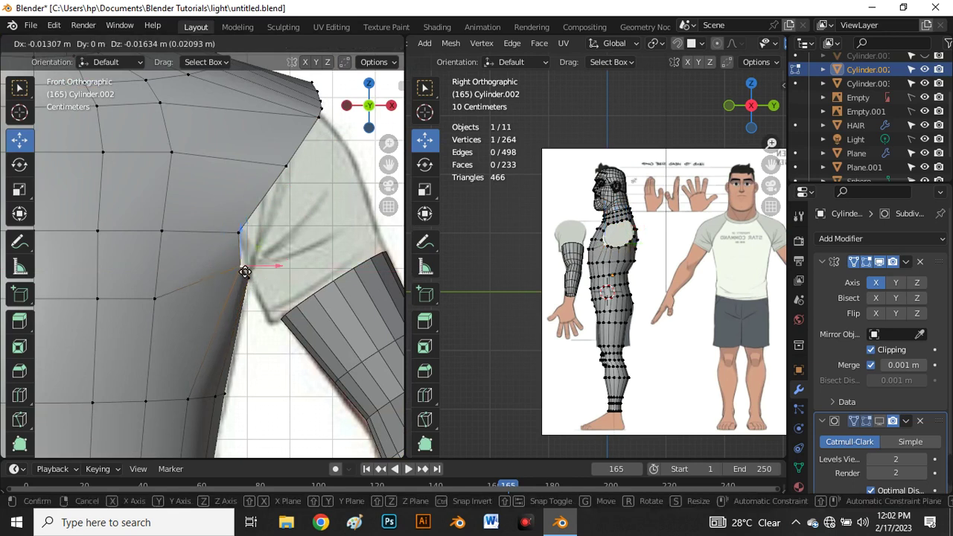
click(243, 276)
scroll(245, 277, down, 3)
scroll(268, 279, up, 3)
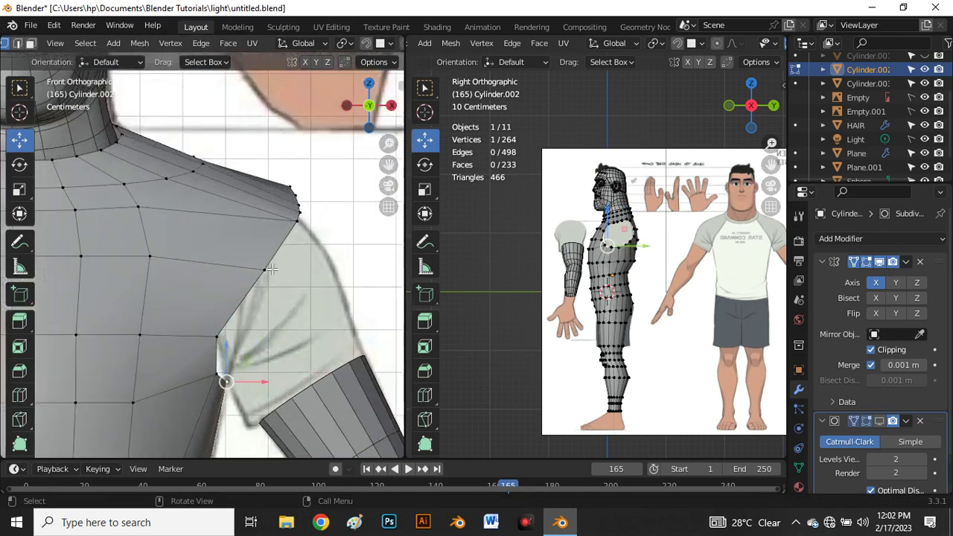
- Shift the front armhole vertices between the armpit and the shoulder tip slightly inward to curve the opening
drag(272, 281, 262, 274)
click(303, 231)
drag(302, 231, 302, 216)
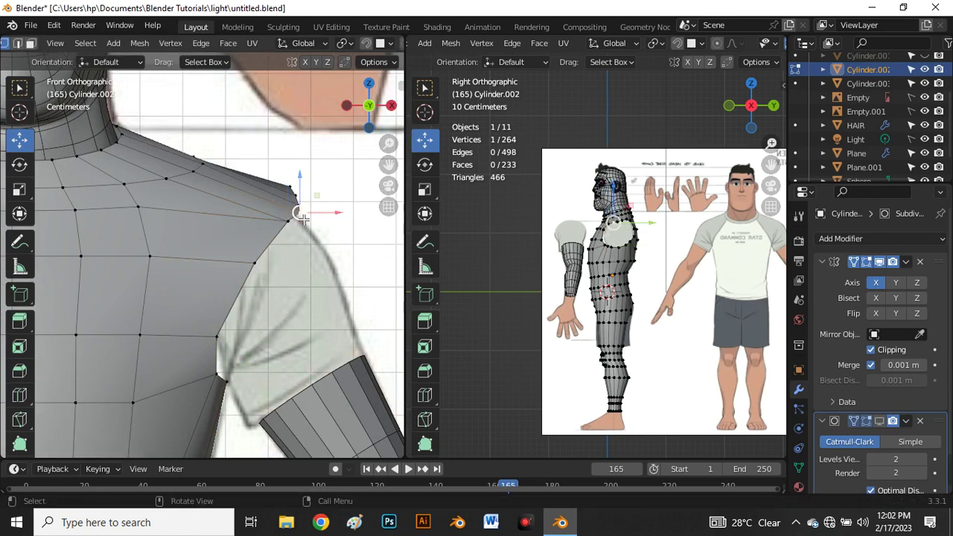
scroll(285, 219, down, 3)
scroll(282, 235, up, 3)
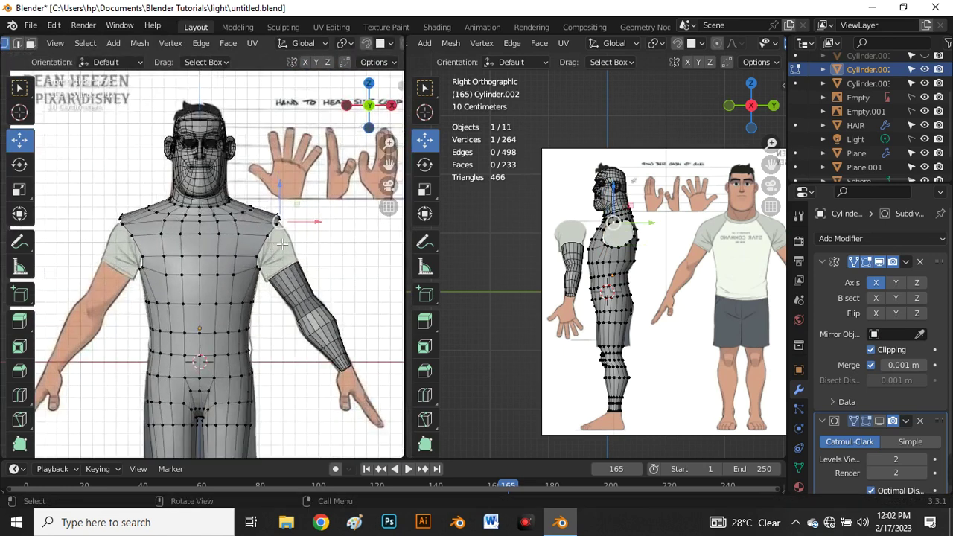
- Refine the upper front armhole vertices near the shoulder tip by moving them slightly inward
click(269, 224)
drag(266, 225, 257, 225)
click(291, 203)
drag(293, 203, 289, 205)
scroll(279, 194, down, 5)
scroll(217, 213, up, 2)
scroll(216, 214, up, 4)
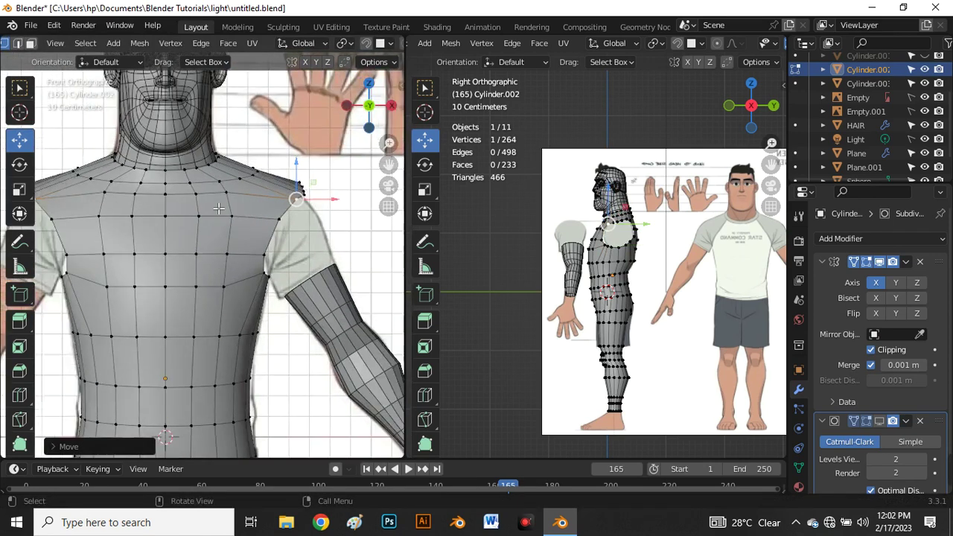
- With X-ray on, move the upper-chest row of vertices down and forward in the side view to follow the chest outline
click(231, 179)
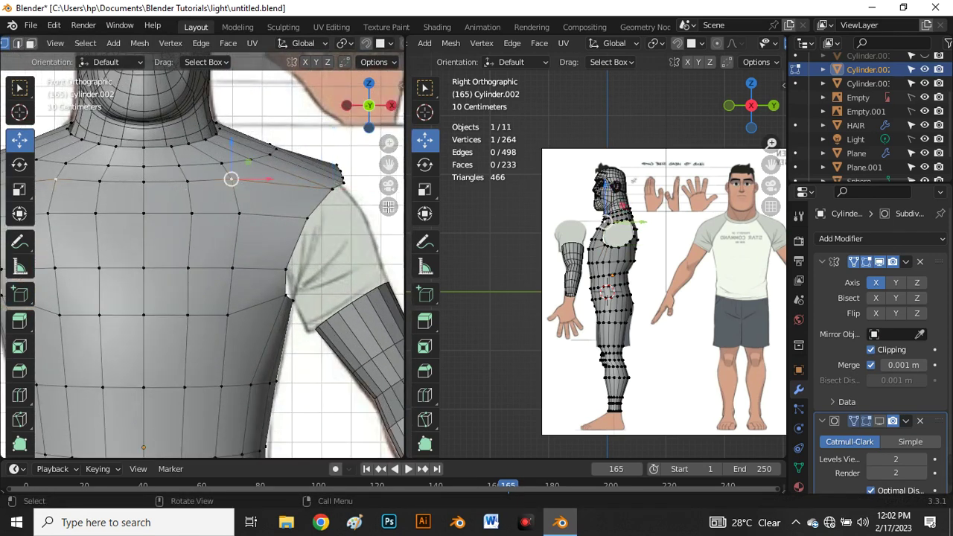
scroll(577, 216, up, 8)
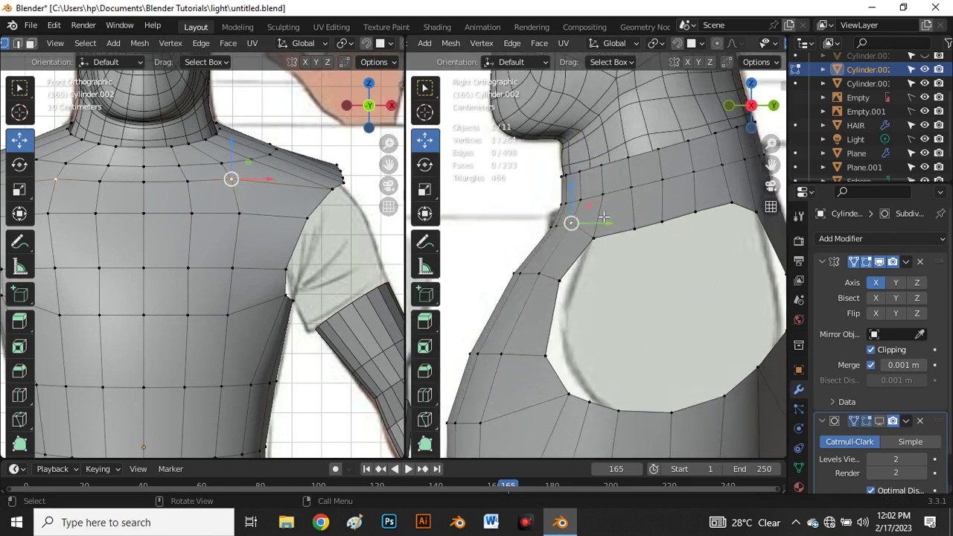
key(alt+z)
drag(514, 218, 589, 244)
key(g)
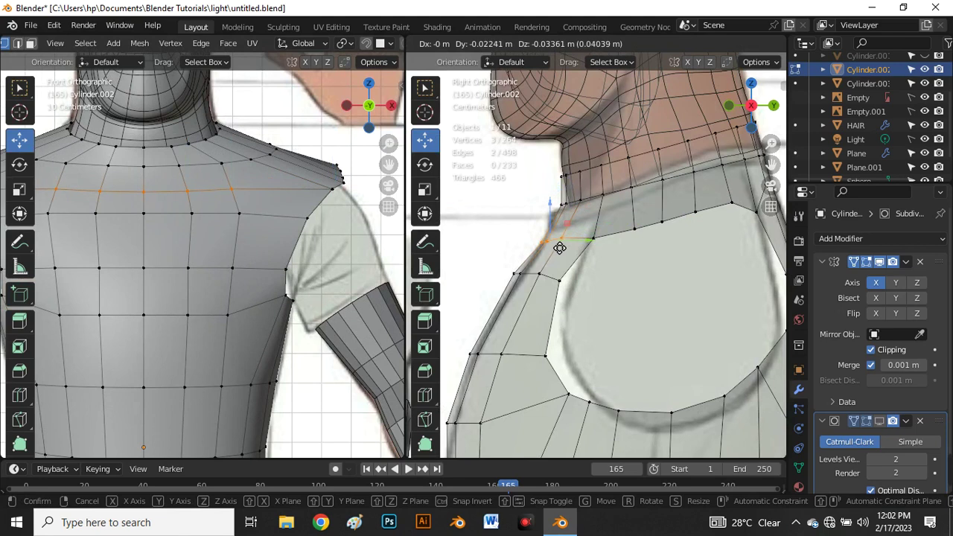
click(555, 247)
- Finish moving the upper-chest row, then edge-slide the row below it and the upper-chest row itself slightly down between the chest and the armhole
click(510, 258)
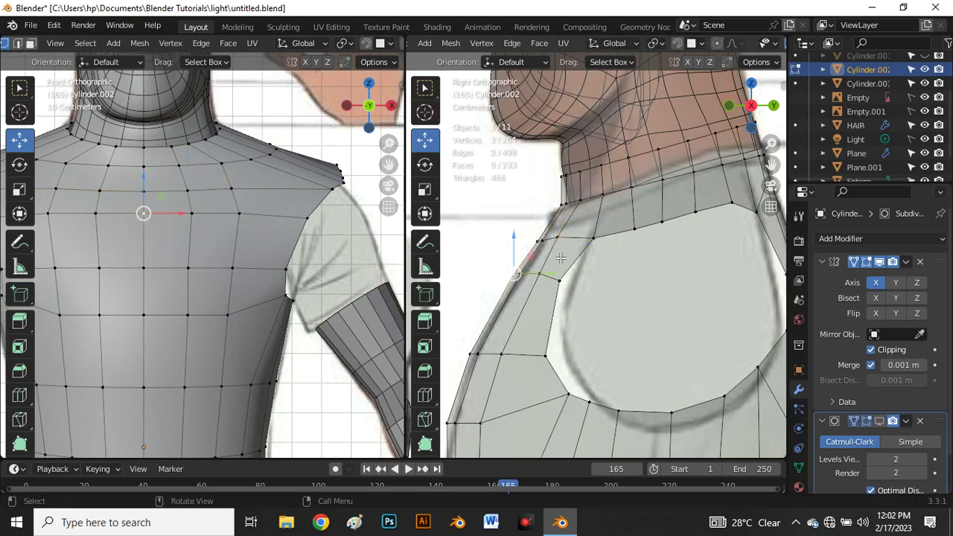
scroll(560, 257, down, 4)
drag(511, 255, 574, 286)
scroll(566, 276, up, 2)
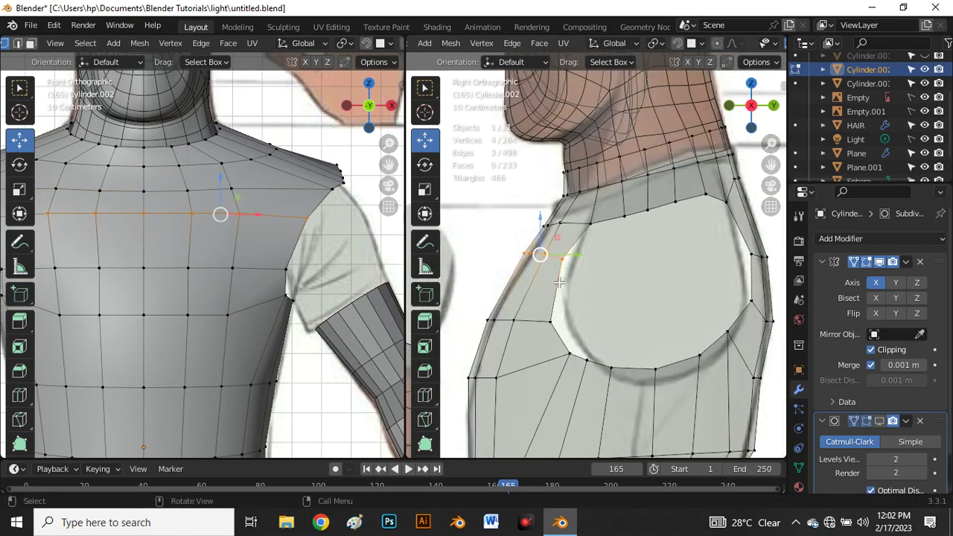
key(g)
key(g)
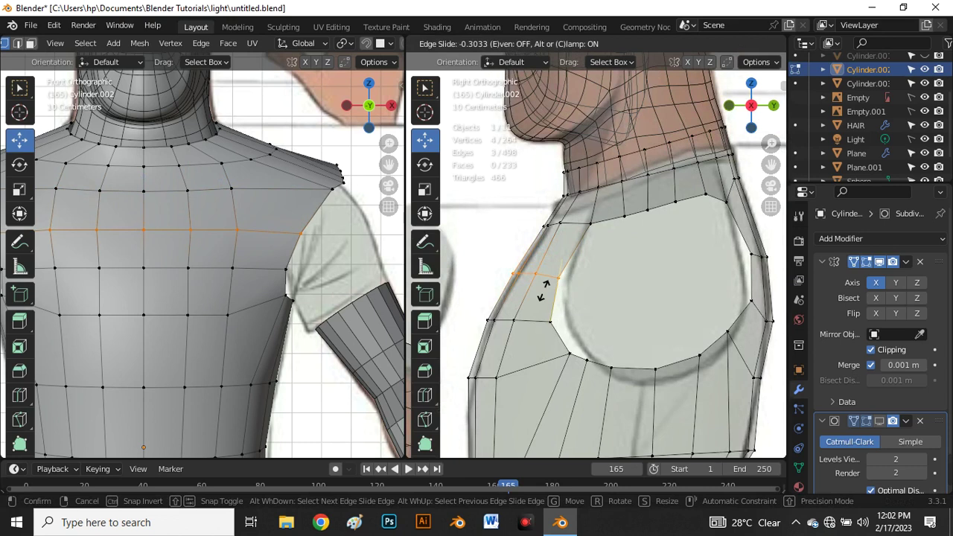
click(550, 289)
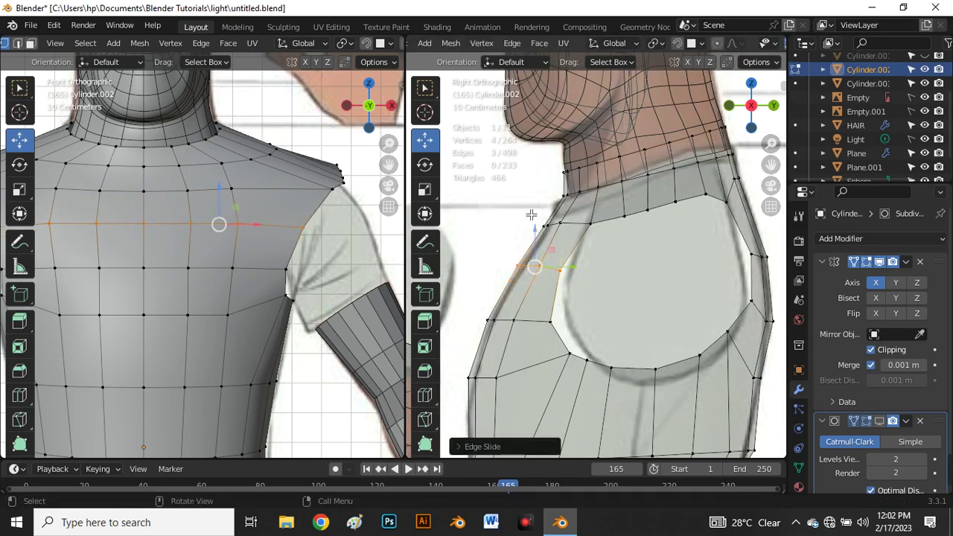
key(g)
key(g)
click(595, 252)
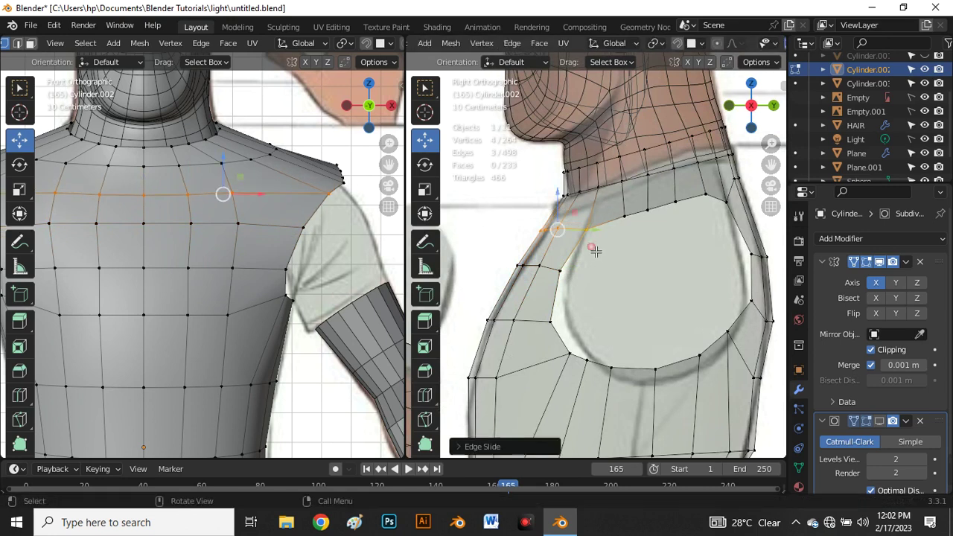
- Select the three vertices along the top of the armhole in the side view and move them along the Z axis
scroll(647, 215, up, 1)
drag(620, 213, 719, 277)
scroll(661, 216, down, 2)
key(g)
key(z)
click(661, 205)
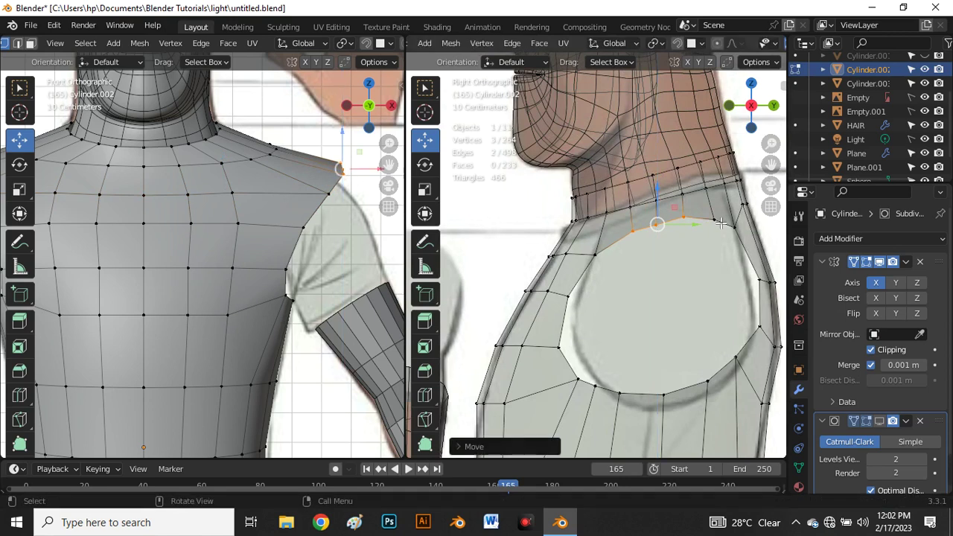
- Adjust the individual top armhole vertices in the side view to round the opening along the sleeve outline
click(643, 241)
key(g)
click(638, 234)
click(663, 231)
key(g)
click(660, 218)
scroll(657, 220, down, 3)
scroll(318, 222, up, 2)
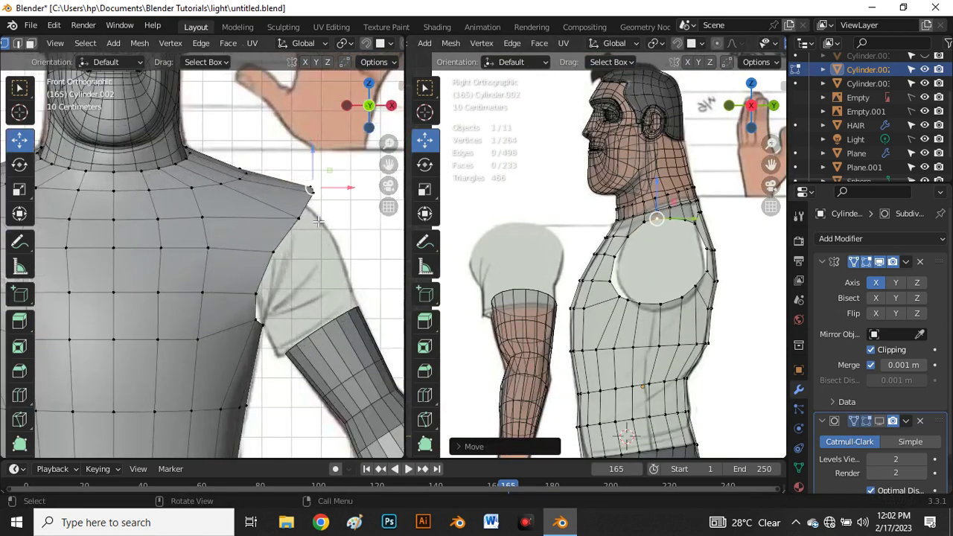
- Move the front shoulder vertex and the shoulder-tip vertices slightly inward in the front view to meet the sleeve outline
click(315, 218)
key(g)
click(311, 209)
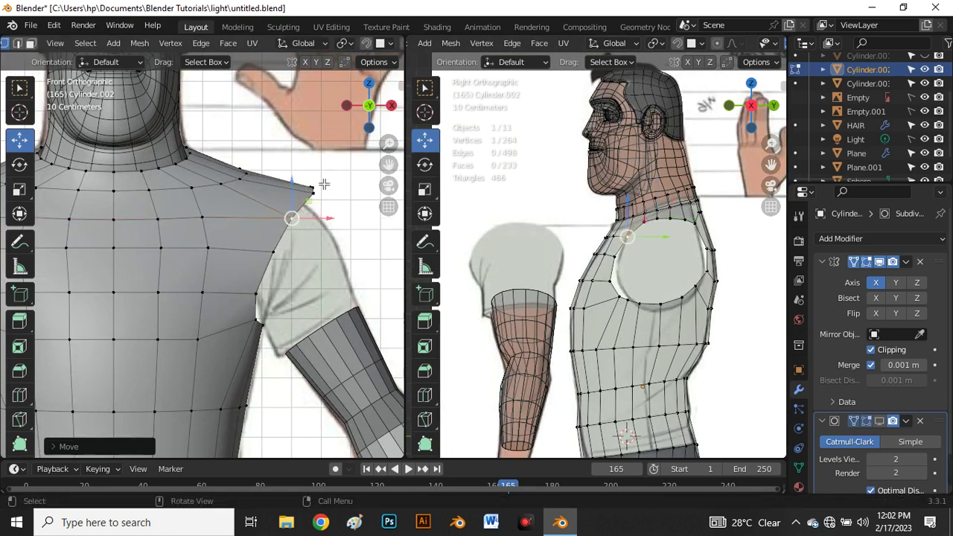
click(311, 193)
key(g)
click(323, 197)
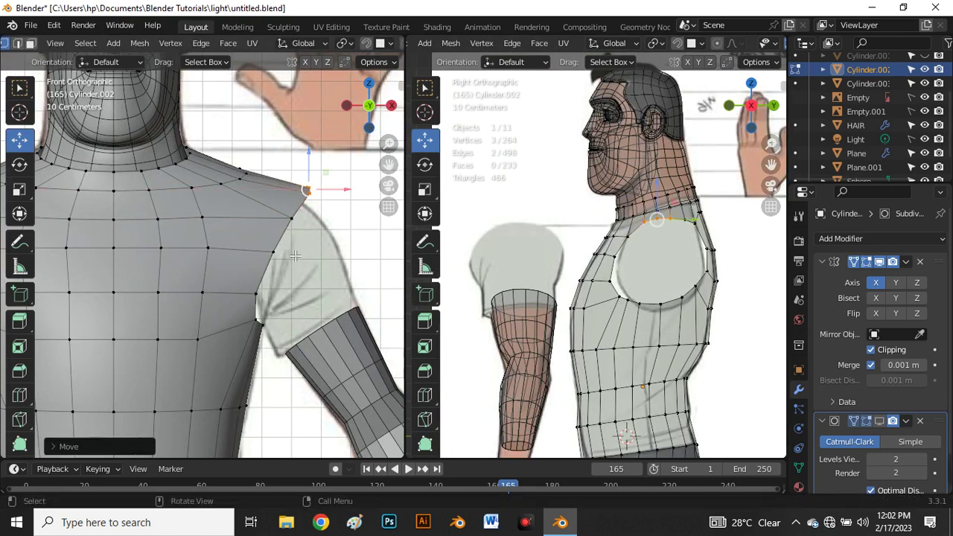
scroll(296, 256, down, 5)
scroll(301, 288, up, 4)
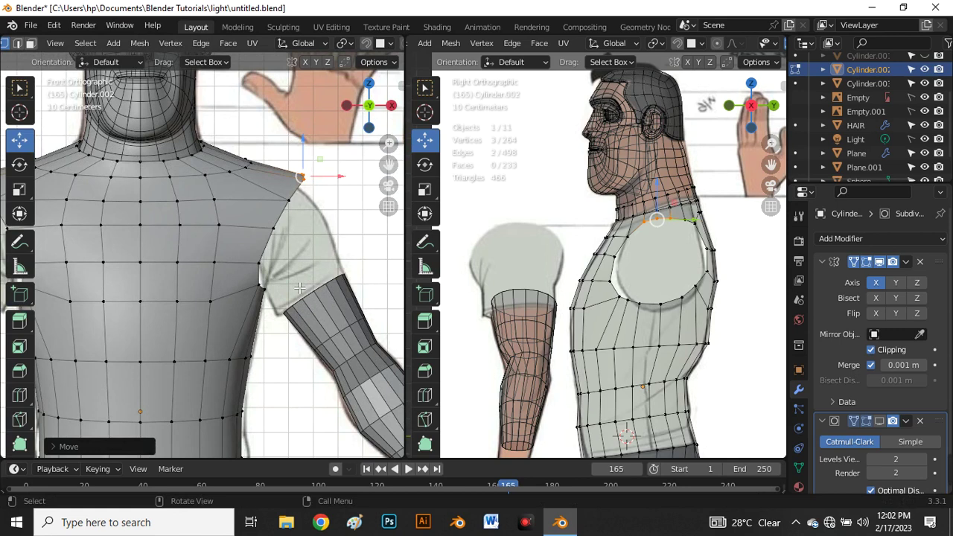
- Return to Object Mode and move the arm object along the Y axis until it sits beneath the torso's armhole in the side view
key(Tab)
scroll(291, 284, down, 5)
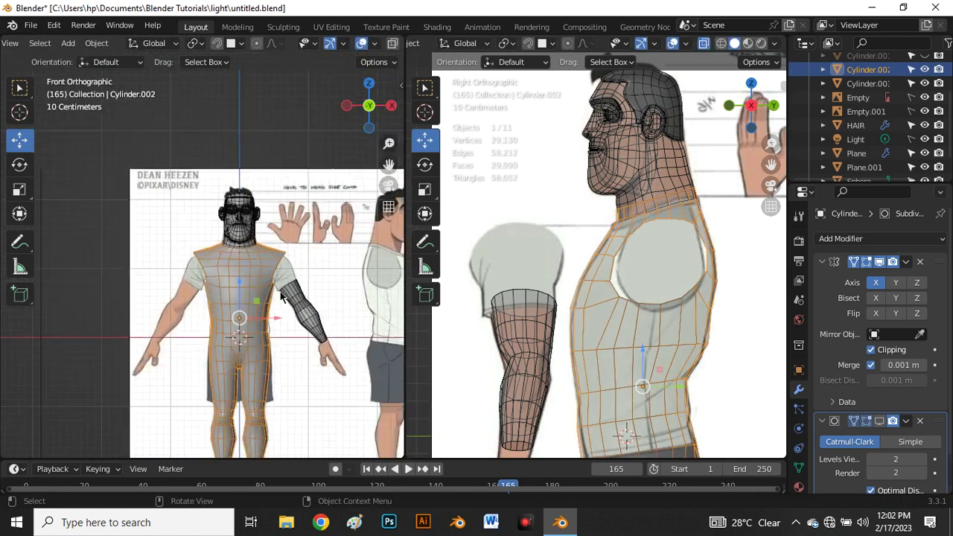
click(535, 354)
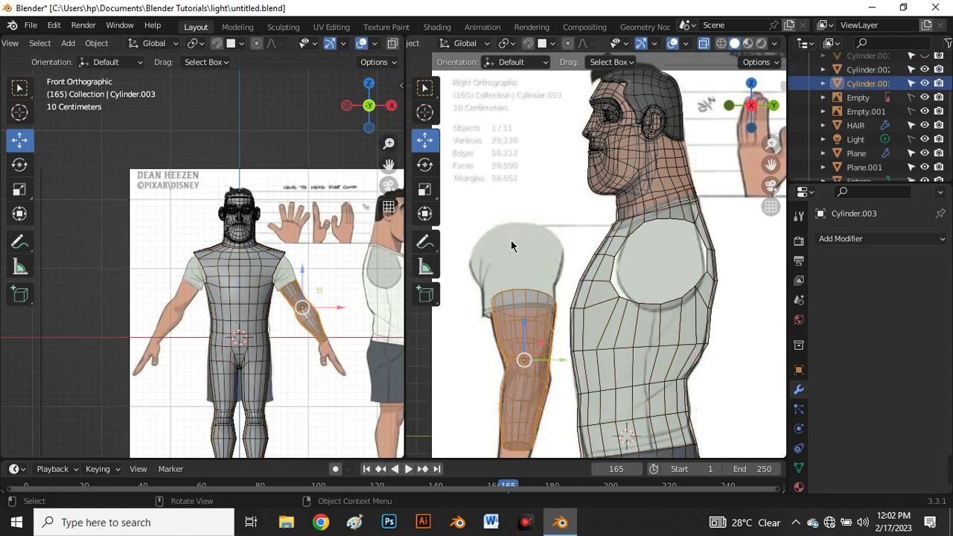
scroll(535, 350, down, 3)
scroll(538, 320, up, 4)
key(g)
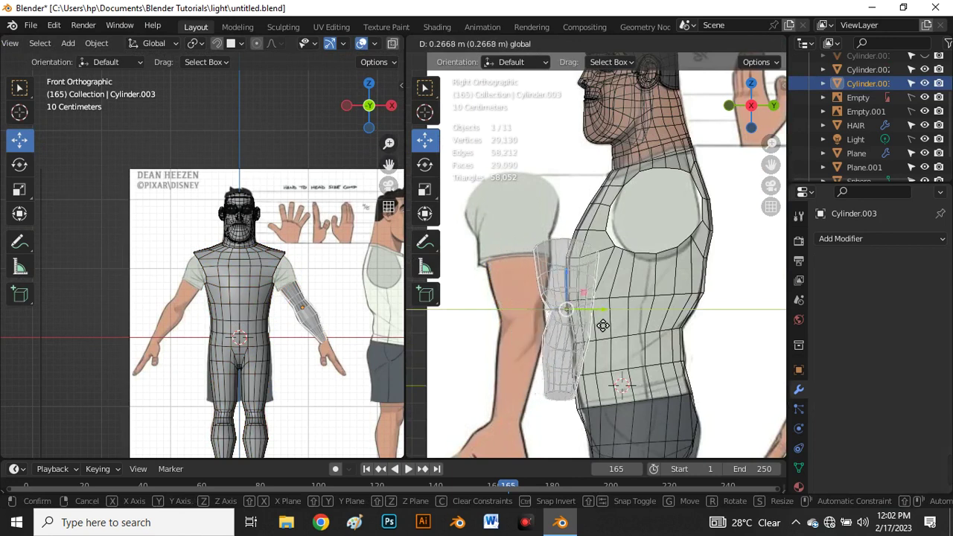
click(683, 338)
scroll(333, 343, down, 4)
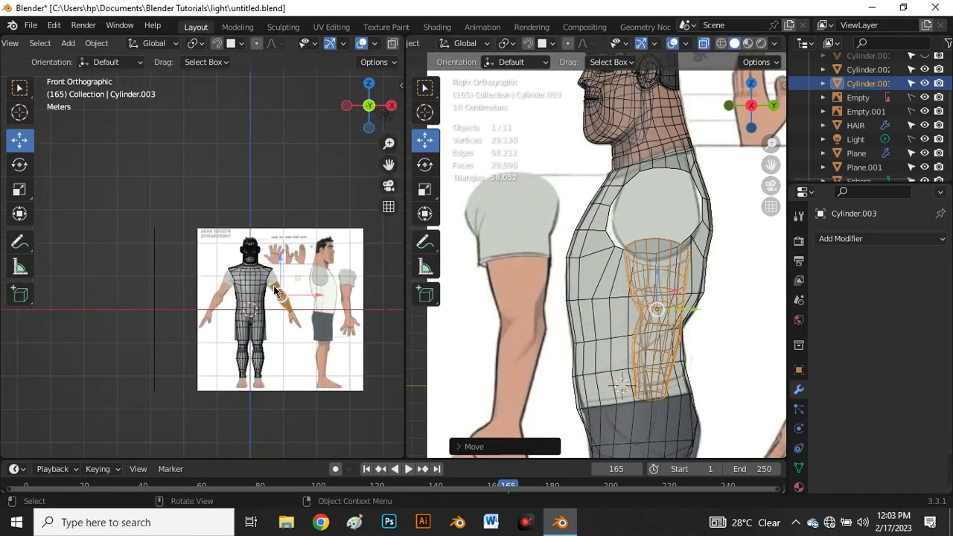
scroll(333, 343, up, 8)
scroll(333, 343, down, 3)
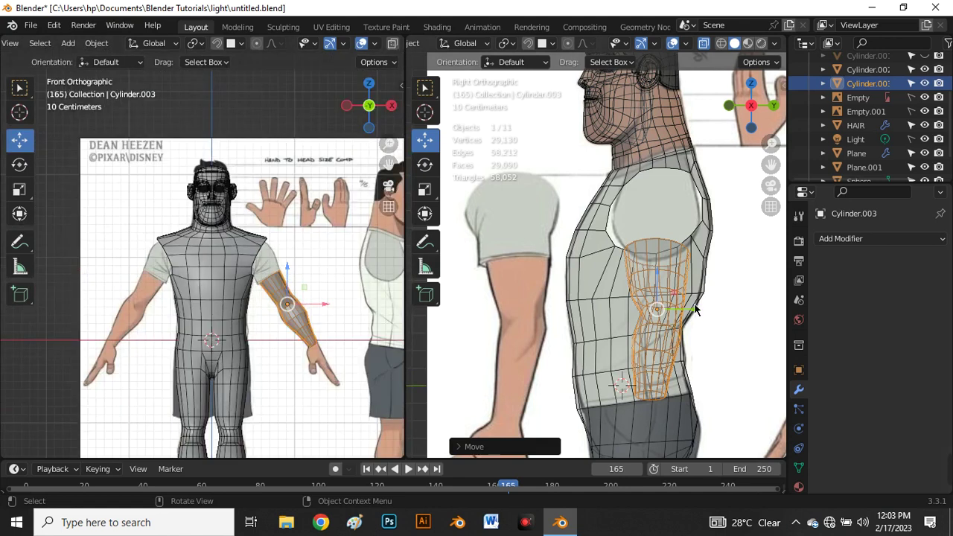
scroll(694, 309, up, 2)
mouse_move(675, 317)
mouse_down()
mouse_move(686, 318)
mouse_move(673, 305)
mouse_up()
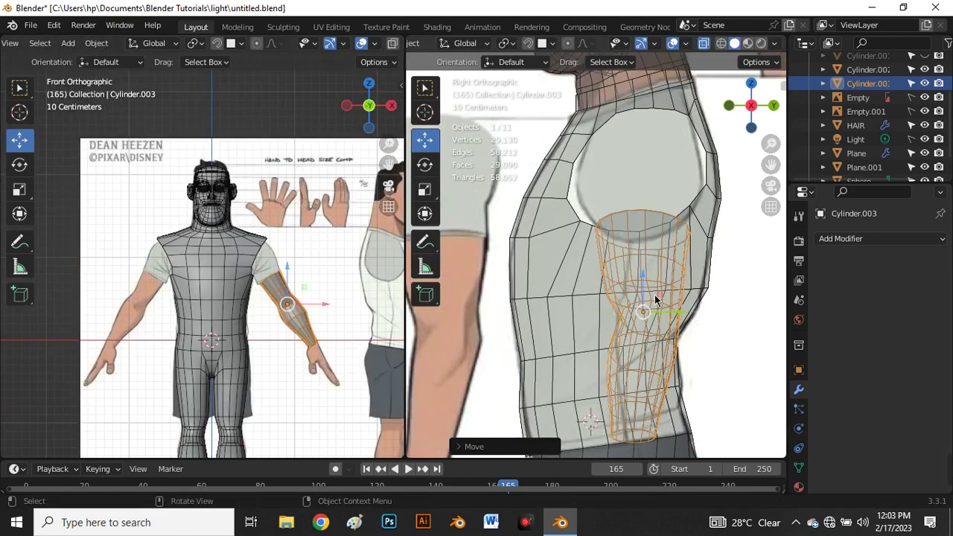
- Turn off X-ray in the side view and join the arm object into the torso object
scroll(639, 295, down, 5)
middle_drag(639, 295, 616, 279)
key(grave)
click(686, 293)
scroll(595, 253, up, 2)
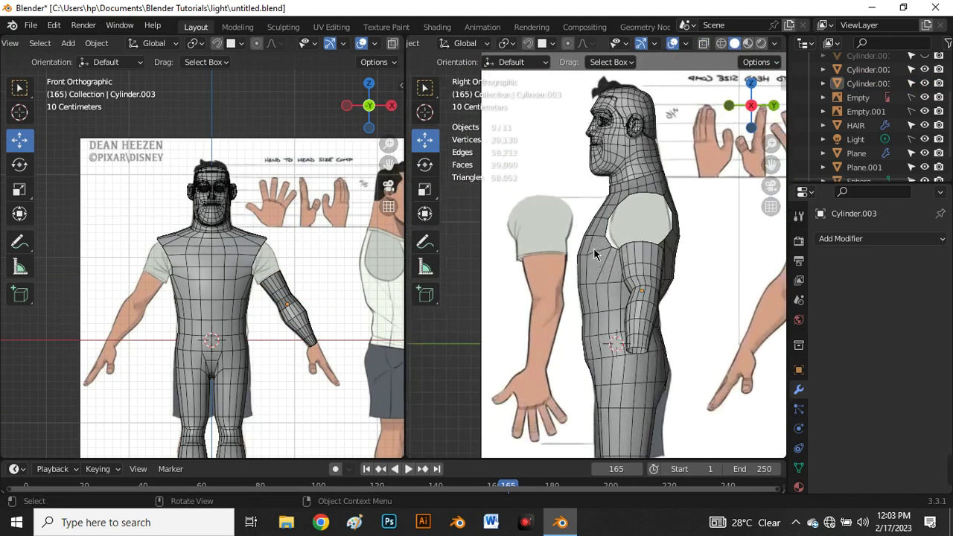
click(634, 265)
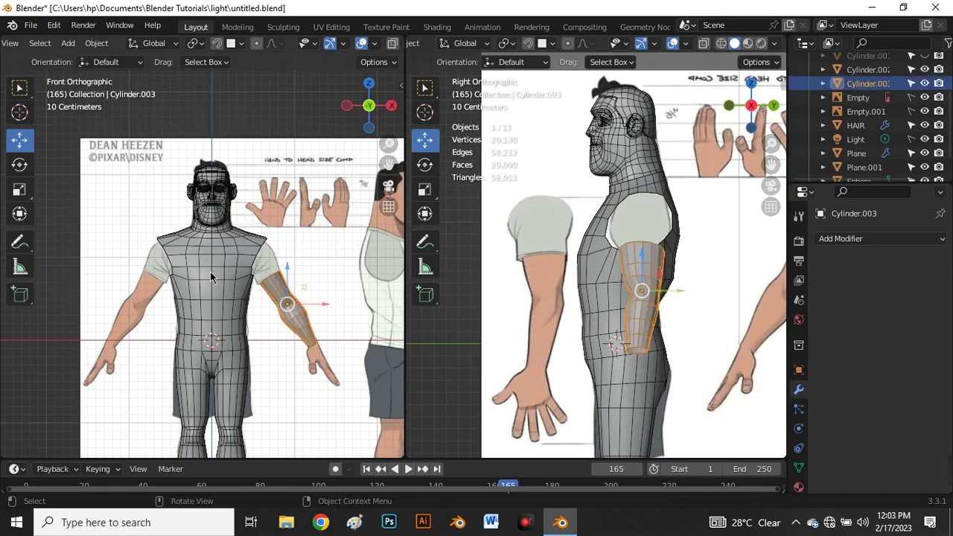
shift+click(223, 254)
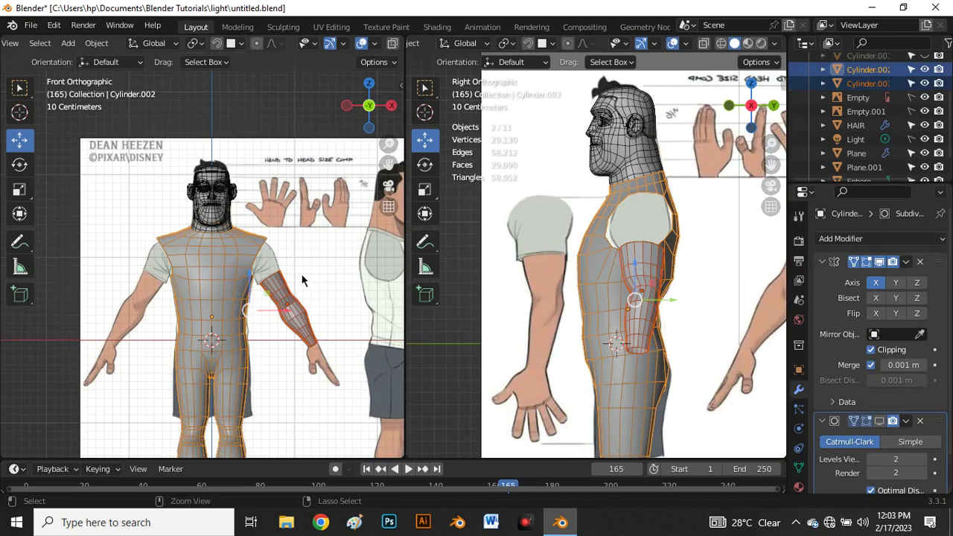
key(ctrl+j)
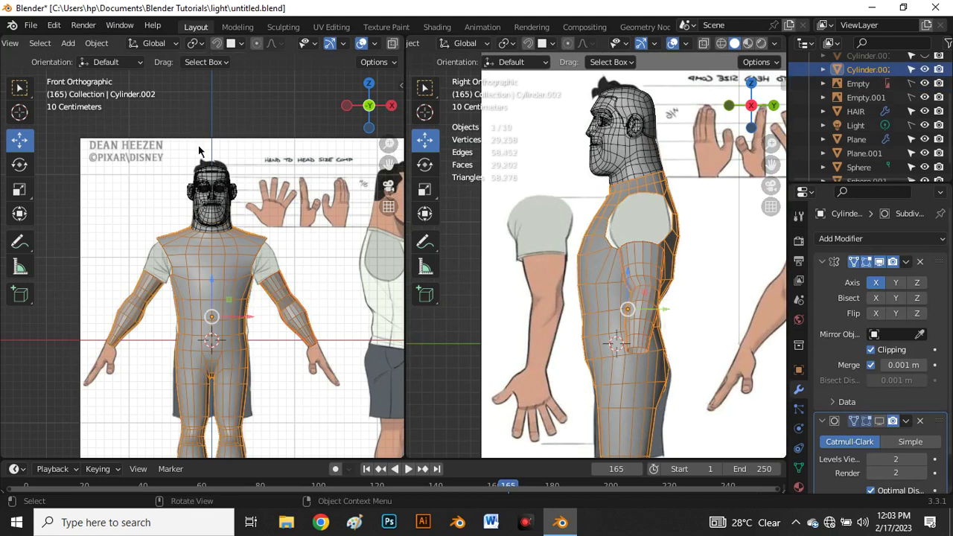
- Apply Shade Flat to the joined body mesh
scroll(223, 267, up, 3)
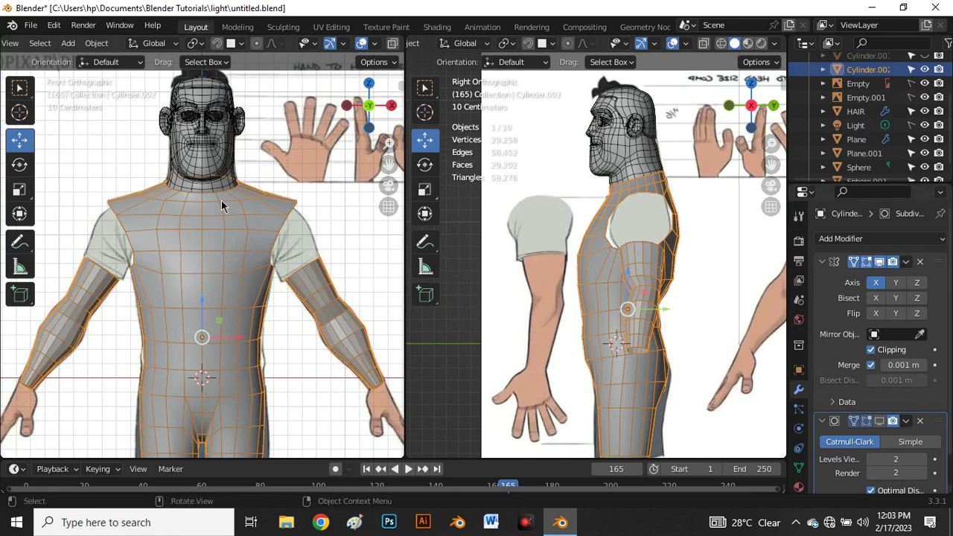
scroll(209, 238, down, 1)
scroll(207, 242, up, 2)
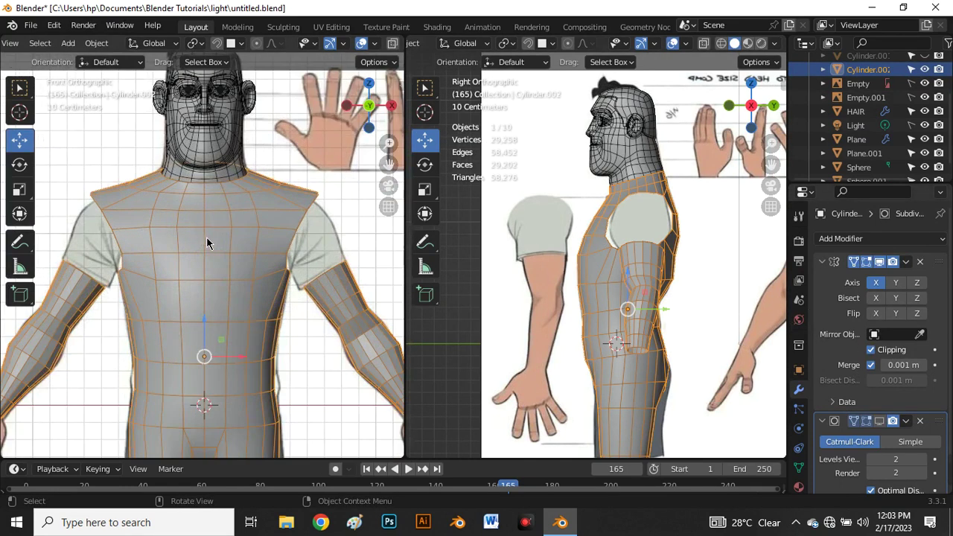
scroll(209, 229, down, 2)
scroll(224, 226, up, 1)
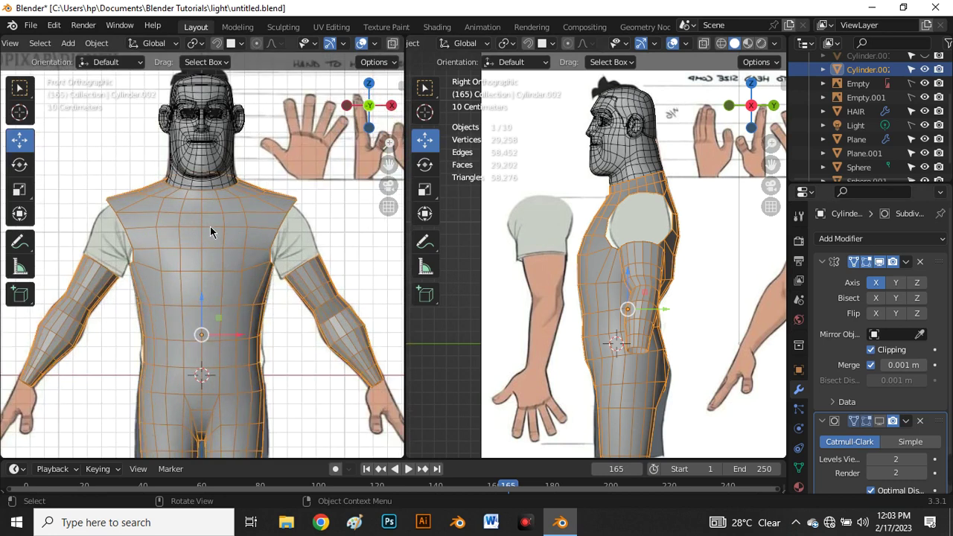
right_click(210, 228)
click(193, 254)
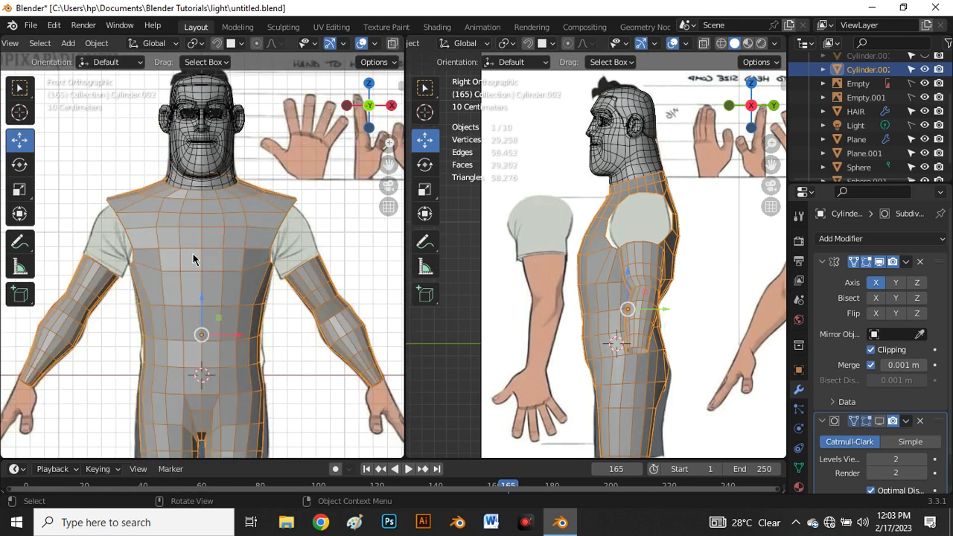
right_click(204, 217)
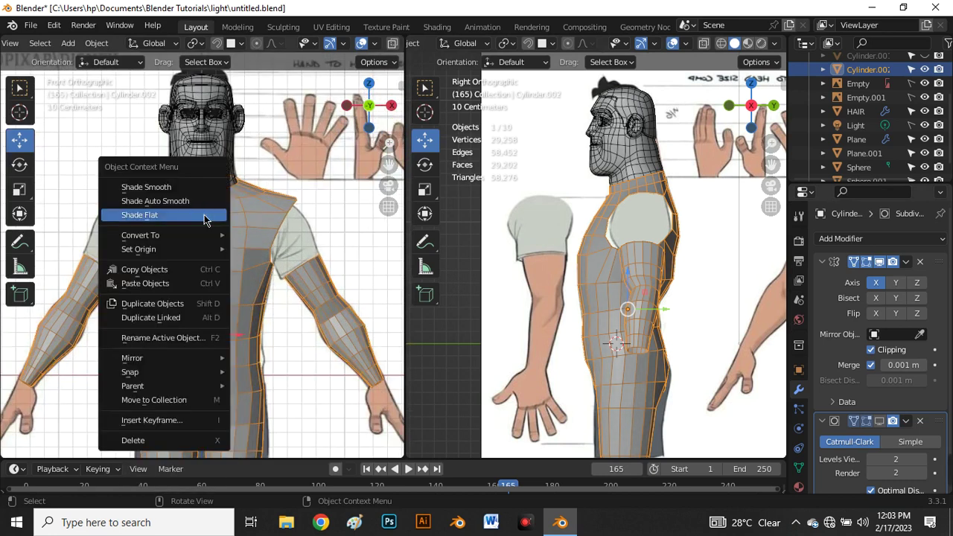
click(180, 220)
- In Edit Mode, bridge the arm's upper open edge loop with the torso's armhole edge loop to form the shoulder and sleeve
scroll(260, 284, up, 3)
scroll(259, 283, down, 3)
scroll(289, 253, up, 2)
key(Tab)
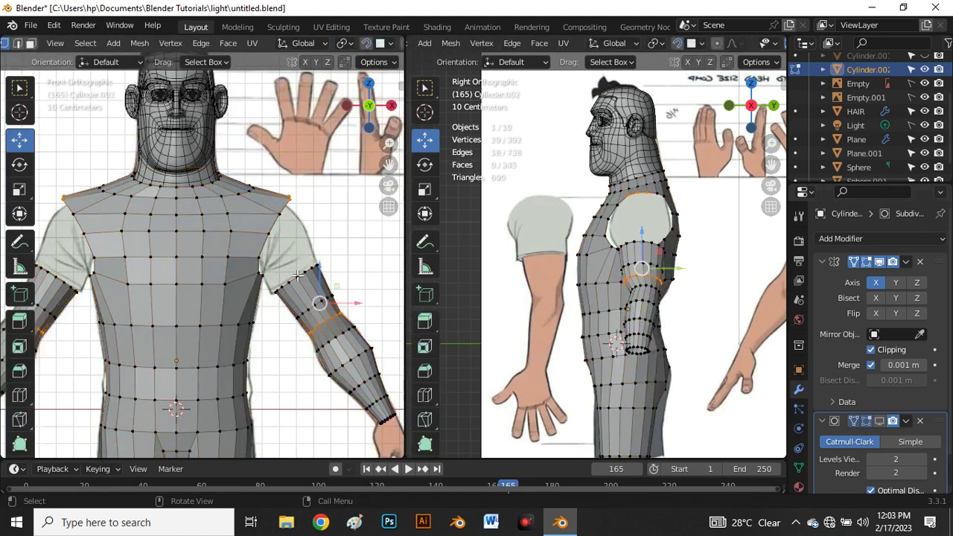
scroll(297, 275, up, 4)
key(2)
scroll(298, 279, down, 4)
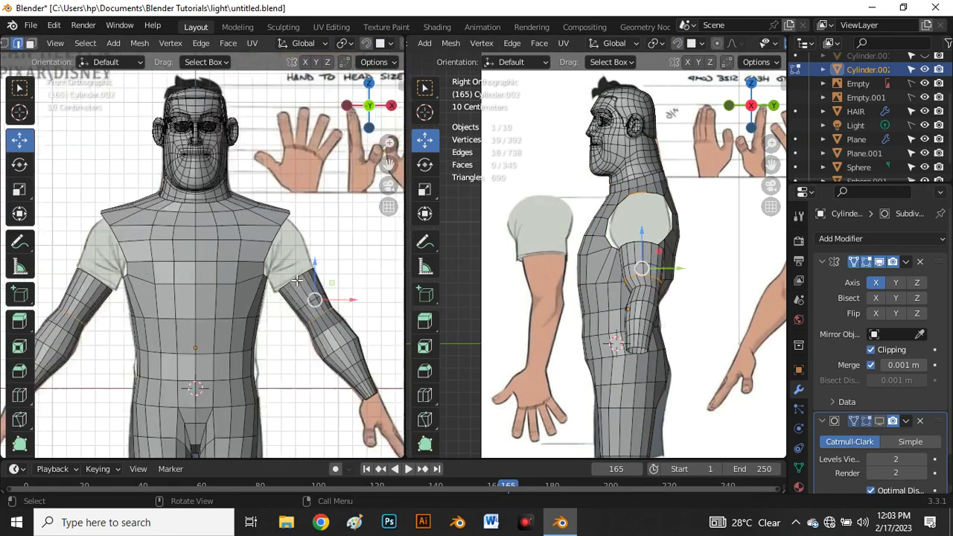
scroll(296, 283, up, 4)
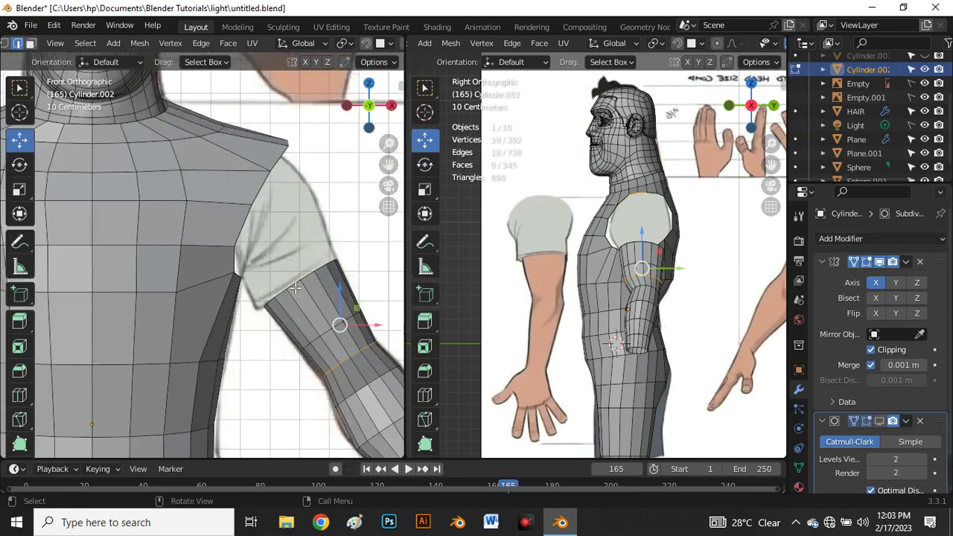
alt+click(295, 289)
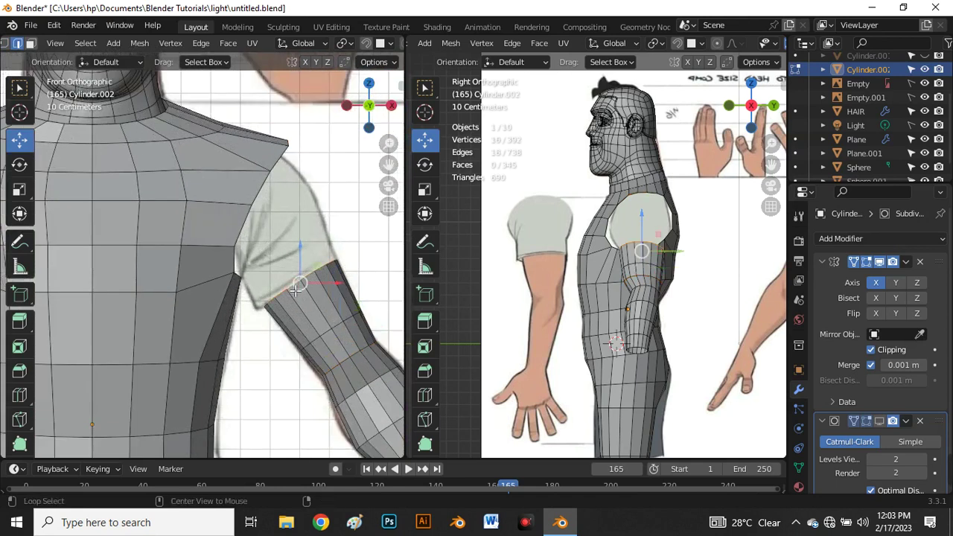
alt+shift+click(266, 192)
scroll(264, 197, down, 4)
scroll(265, 197, up, 4)
scroll(261, 201, down, 4)
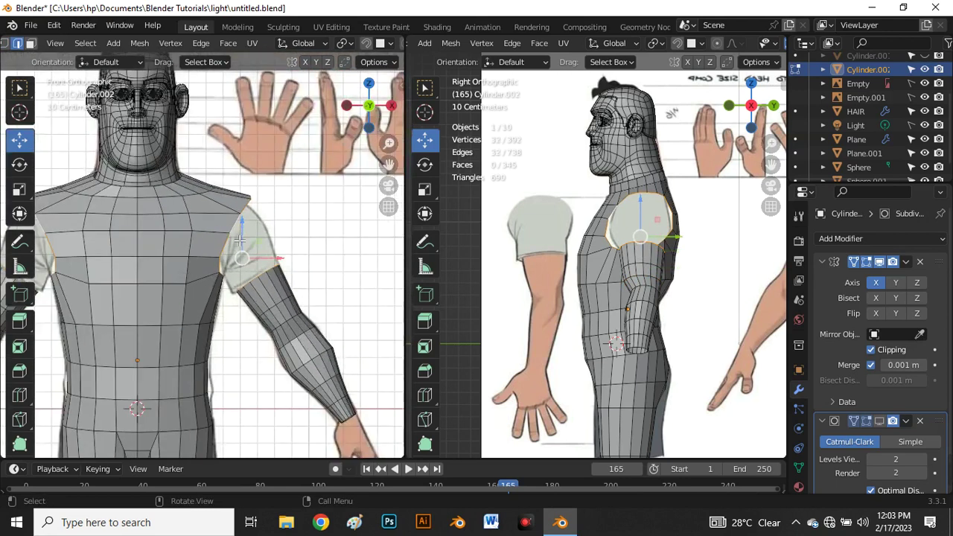
scroll(239, 241, up, 1)
right_click(305, 167)
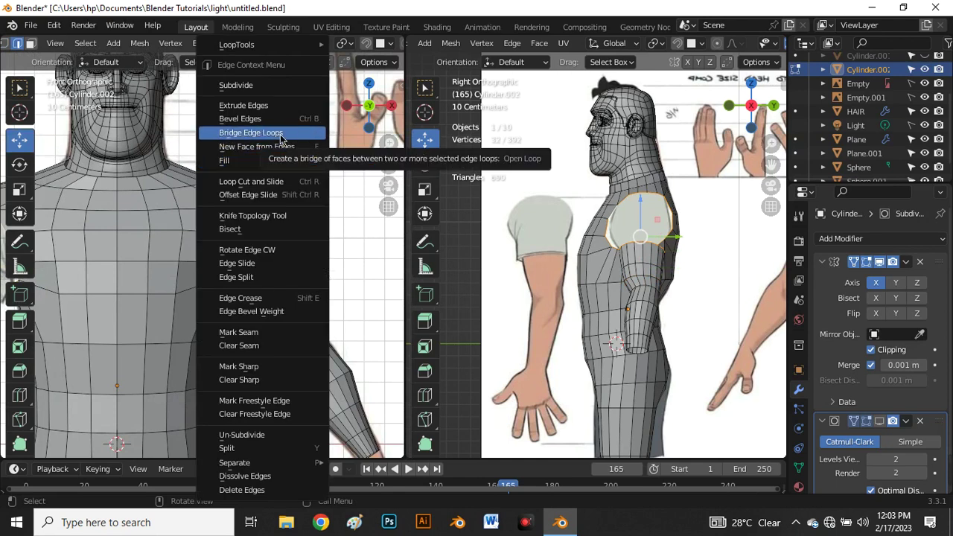
click(281, 139)
scroll(285, 299, up, 3)
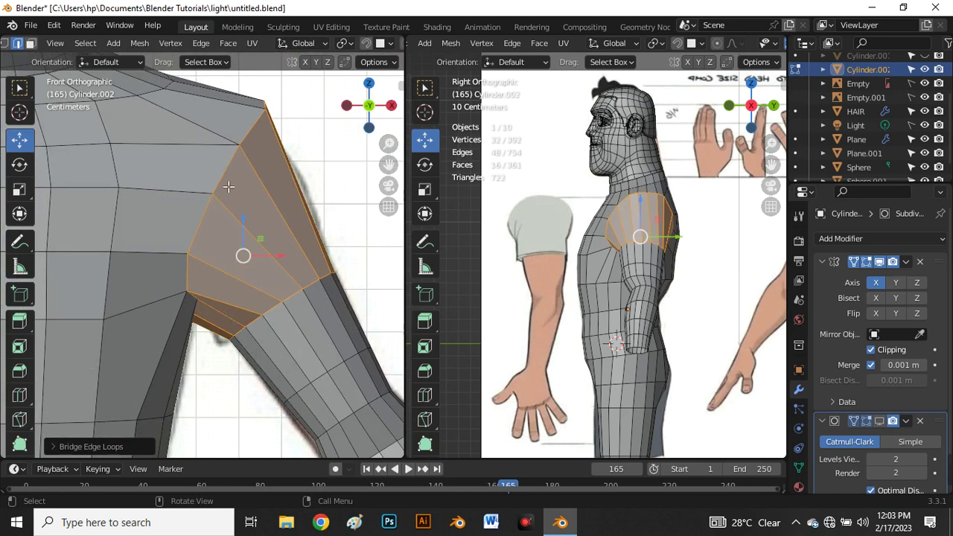
- Move the armpit vertex of the bridged shoulder slightly down and inward in the front view
scroll(231, 200, down, 5)
scroll(224, 251, up, 5)
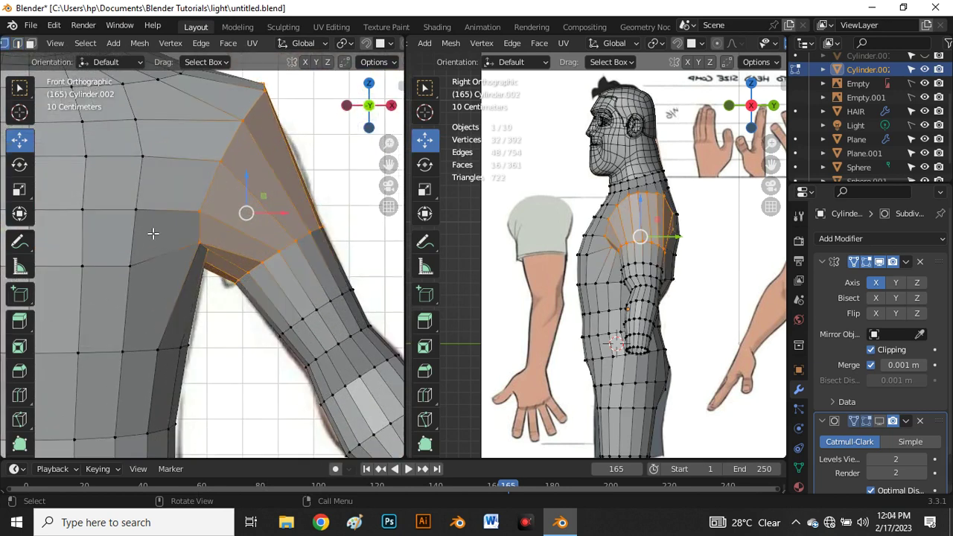
scroll(268, 259, up, 2)
key(alt+z)
key(alt+z)
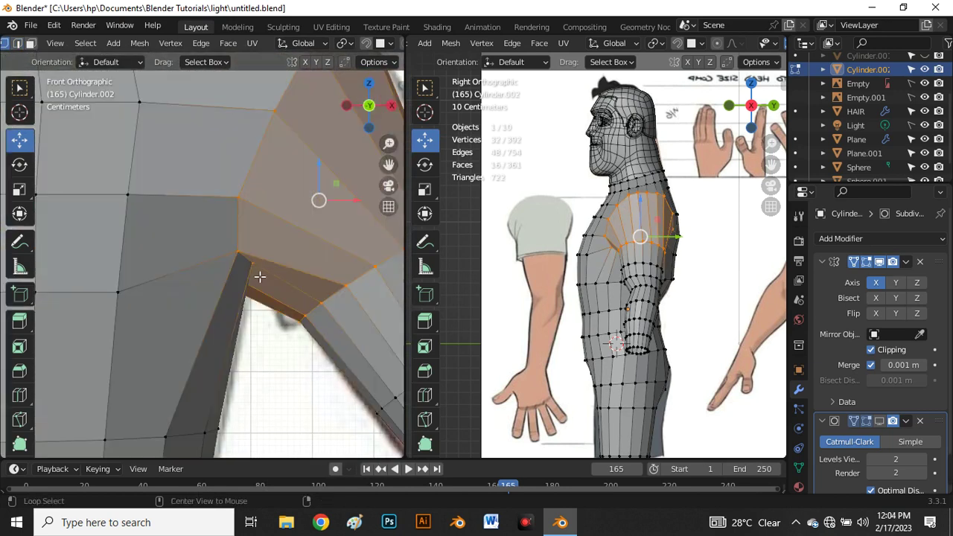
click(257, 267)
drag(258, 269, 239, 277)
scroll(238, 274, down, 4)
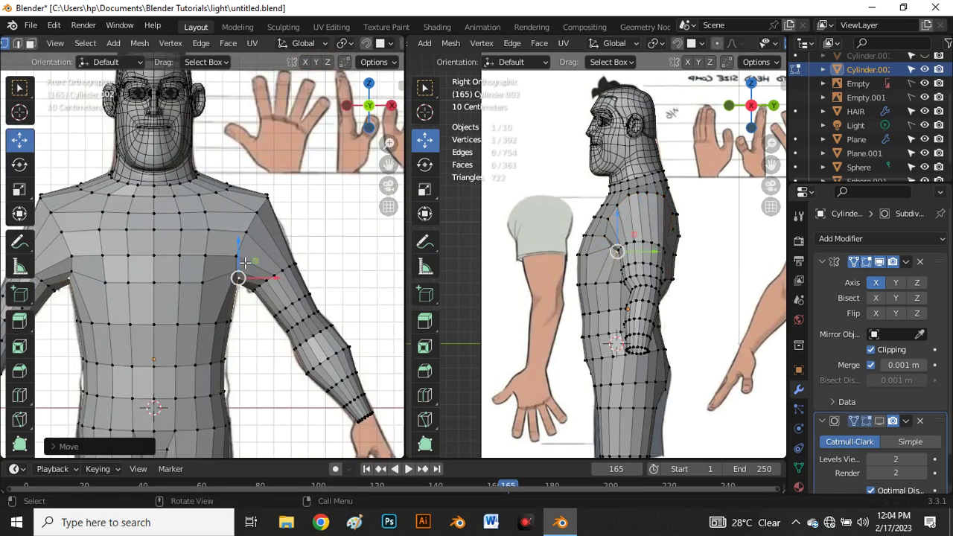
- Add one edge loop around the bridged sleeve section, between the armhole and the top ring of the arm
scroll(276, 256, up, 4)
key(ctrl+r)
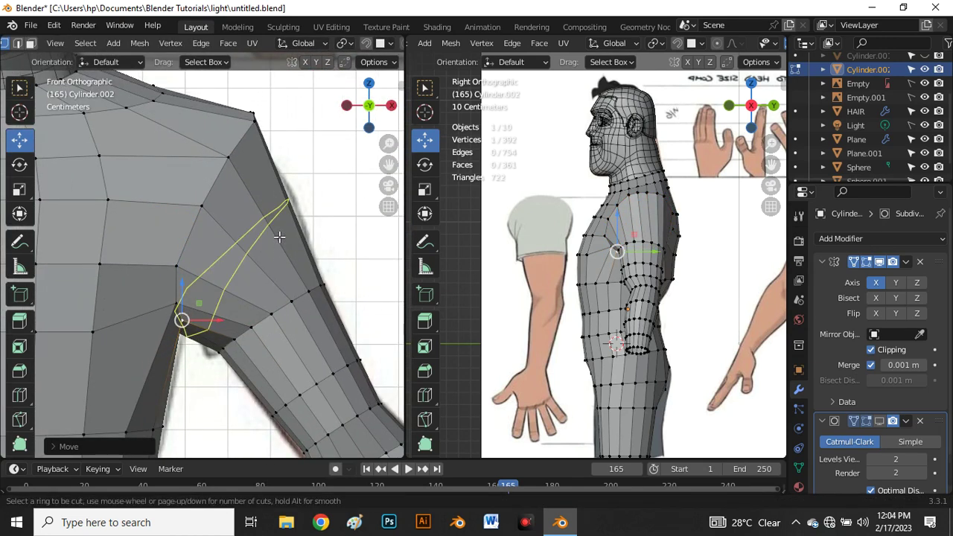
click(277, 232)
click(285, 235)
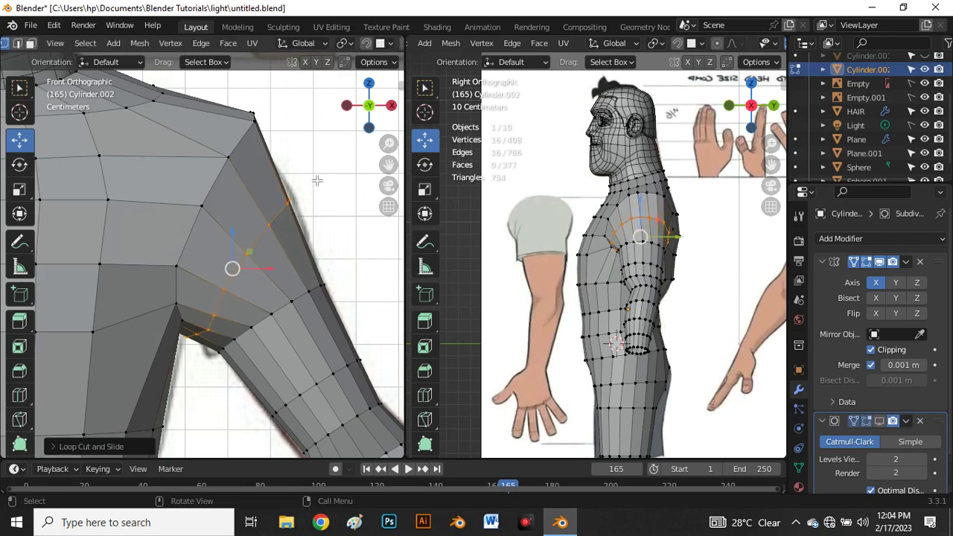
- Turn on proportional editing and lower the shoulder's corner vertex slightly inward in the front view, with an influence size of about 0.15 m
key(o)
scroll(298, 175, down, 3)
click(262, 179)
key(g)
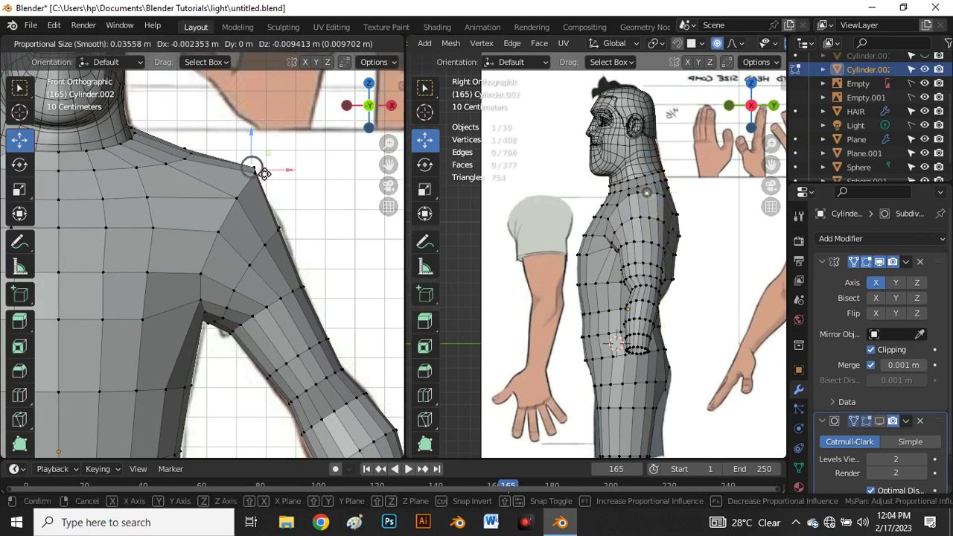
scroll(265, 174, down, 4)
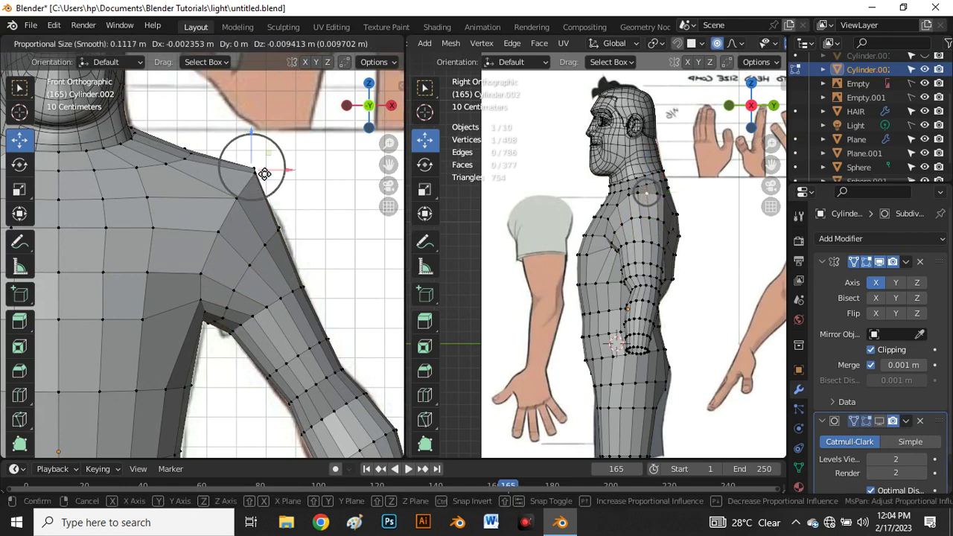
click(263, 172)
scroll(262, 171, down, 2)
scroll(262, 172, down, 3)
scroll(276, 287, up, 5)
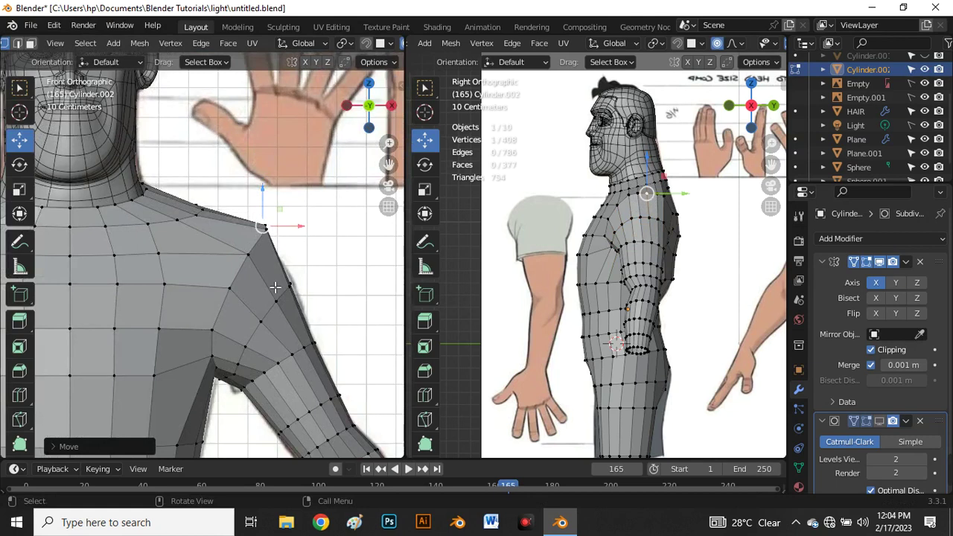
- Nudge the shoulder-tip vertices slightly down and inward in the front view to follow the reference outline
click(265, 236)
key(g)
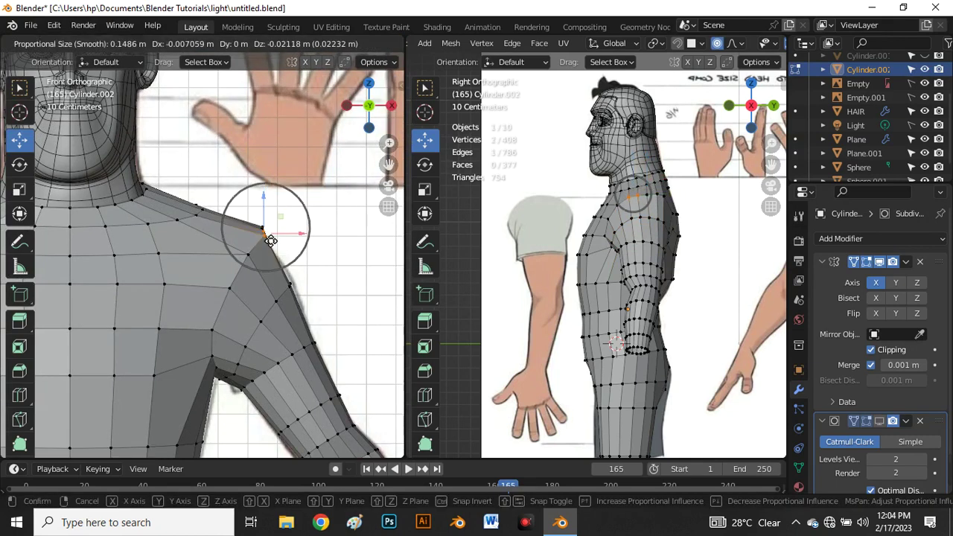
click(270, 233)
scroll(268, 223, up, 2)
click(271, 214)
scroll(630, 211, up, 6)
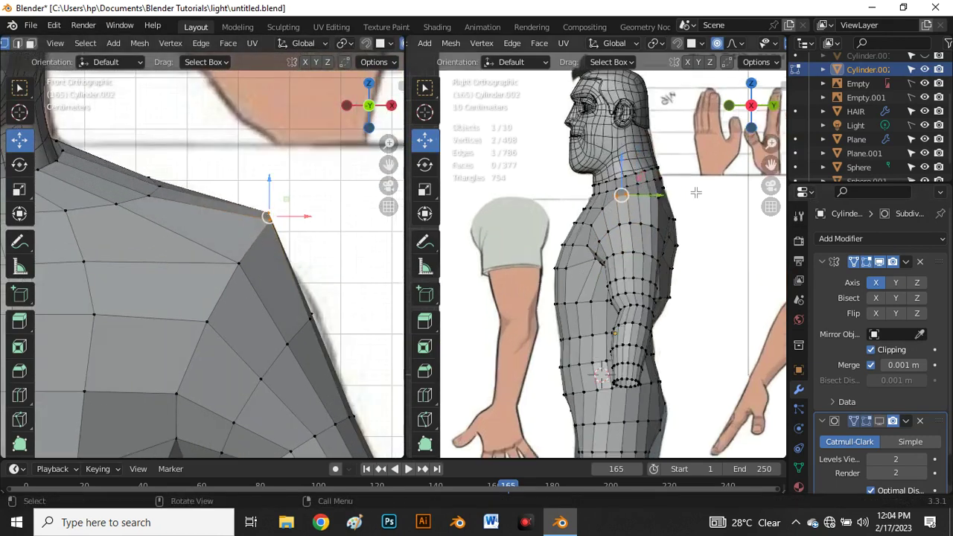
- In the side view, select the row of five vertices across the top of the shoulder and move it slightly down
shift+click(622, 210)
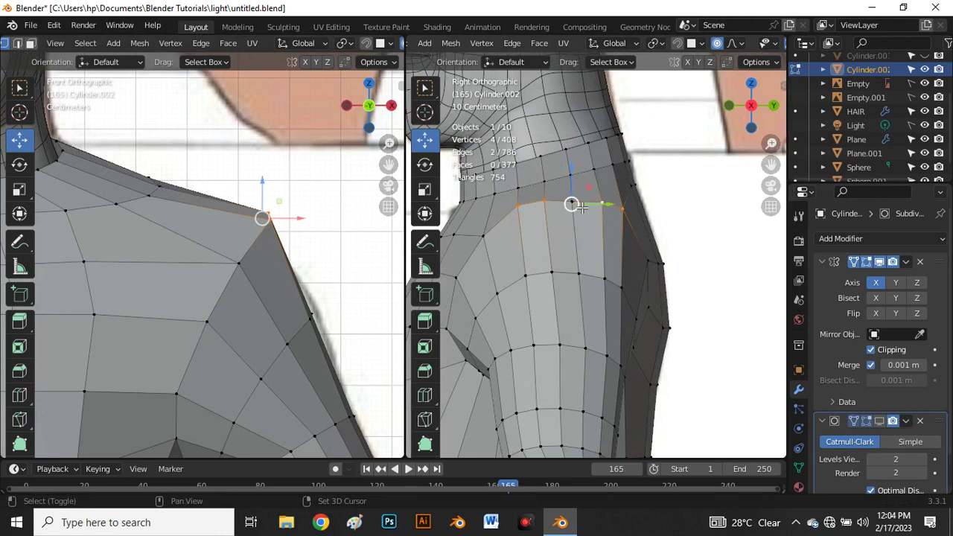
ctrl+click(488, 237)
shift+click(558, 210)
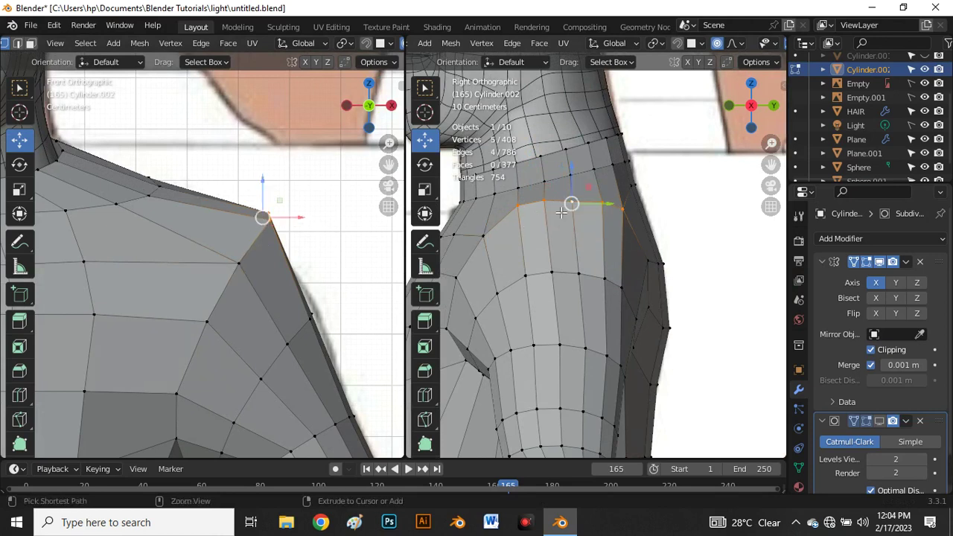
key(g)
click(571, 223)
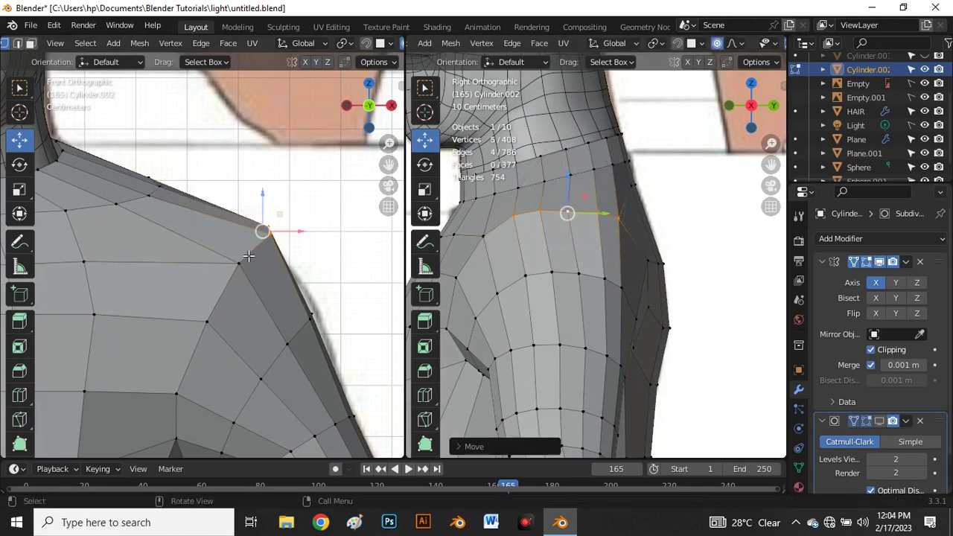
- Move the single shoulder-tip vertex slightly inward in the front view
click(264, 232)
key(g)
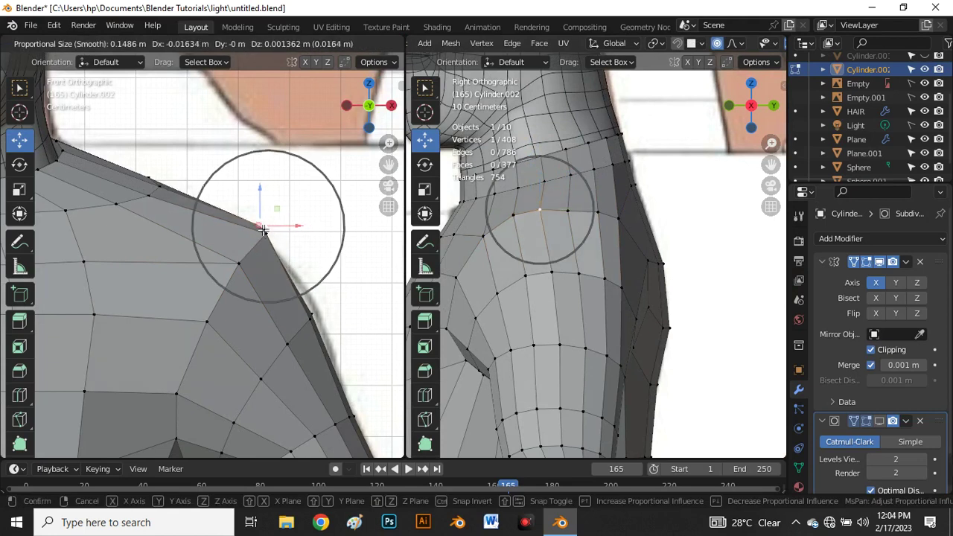
click(268, 238)
- Move three outer vertices of the new sleeve loop slightly outward to the reference silhouette in the front view
scroll(264, 267, down, 3)
scroll(264, 267, up, 3)
ctrl+click(295, 268)
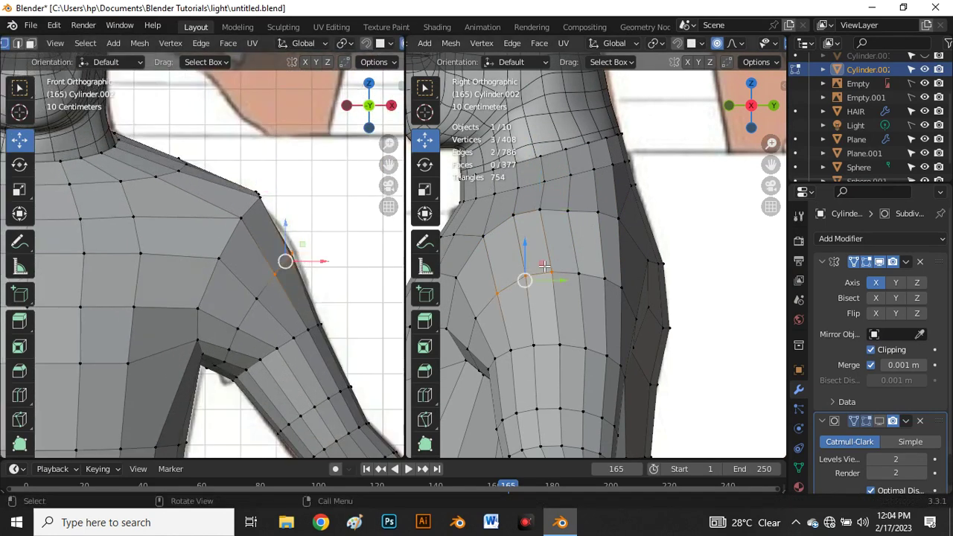
key(g)
click(272, 301)
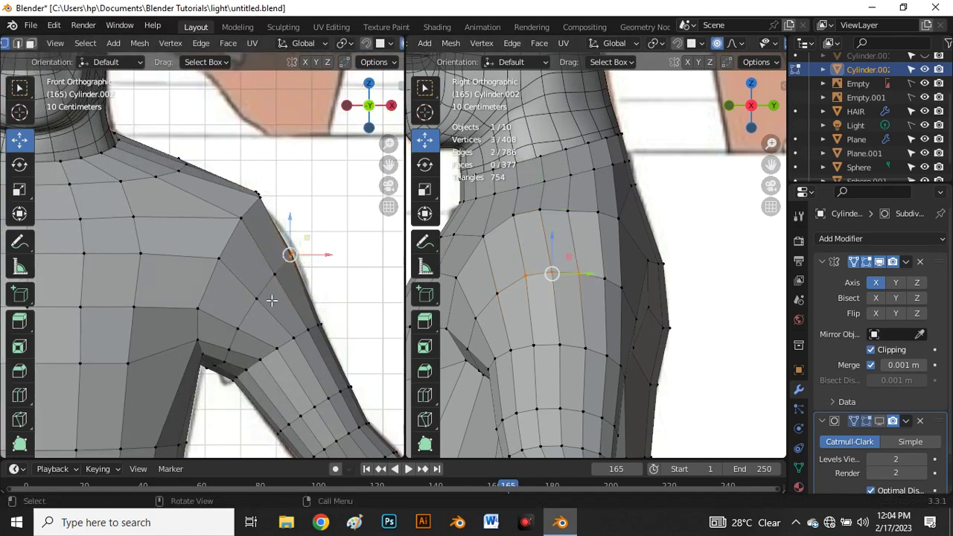
key(g)
click(301, 259)
- Shift the upper front vertex of the new sleeve loop slightly outward to even out its spacing
click(264, 295)
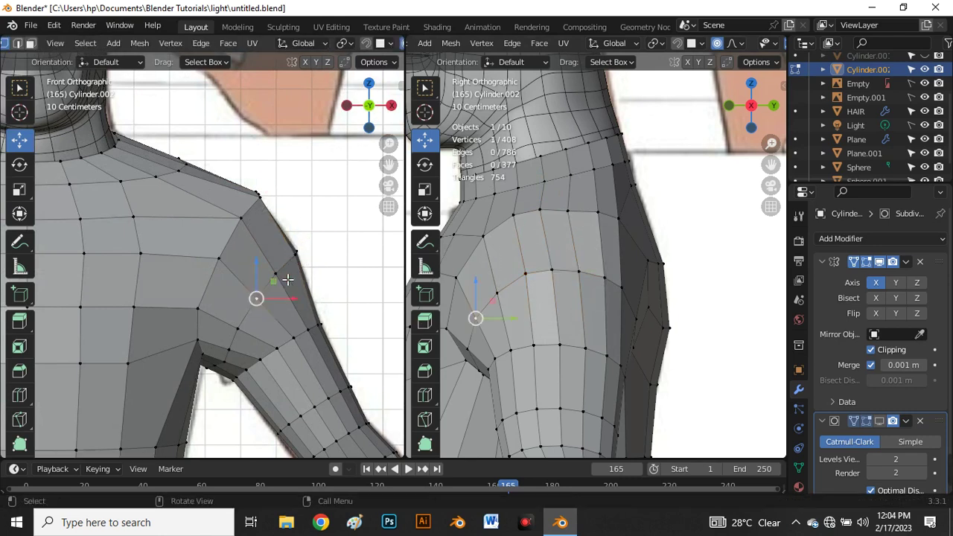
key(g)
click(289, 277)
scroll(290, 290, down, 3)
scroll(304, 326, up, 4)
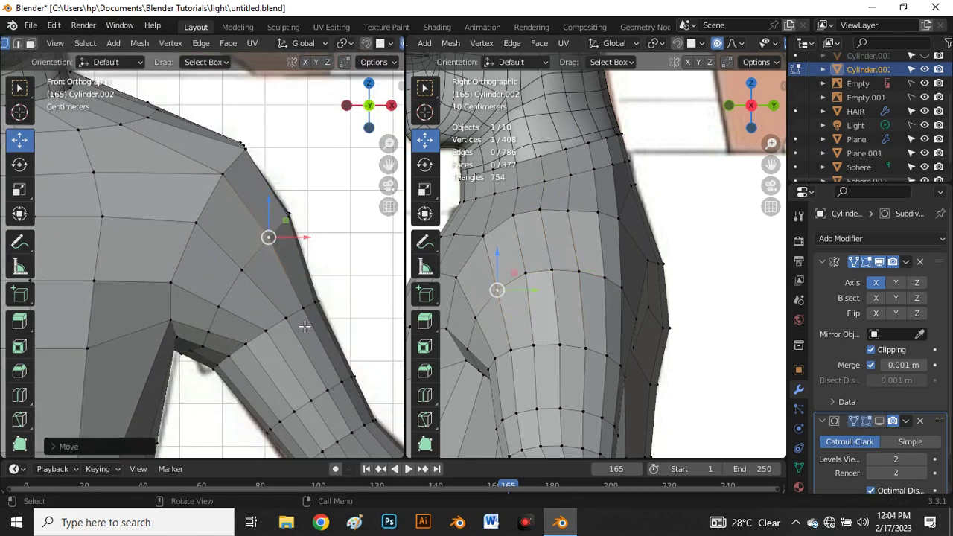
- Move four front vertices of the upper-arm ring, starting beside the armpit, slightly down and inward in the front view
scroll(283, 344, up, 3)
click(233, 355)
key(g)
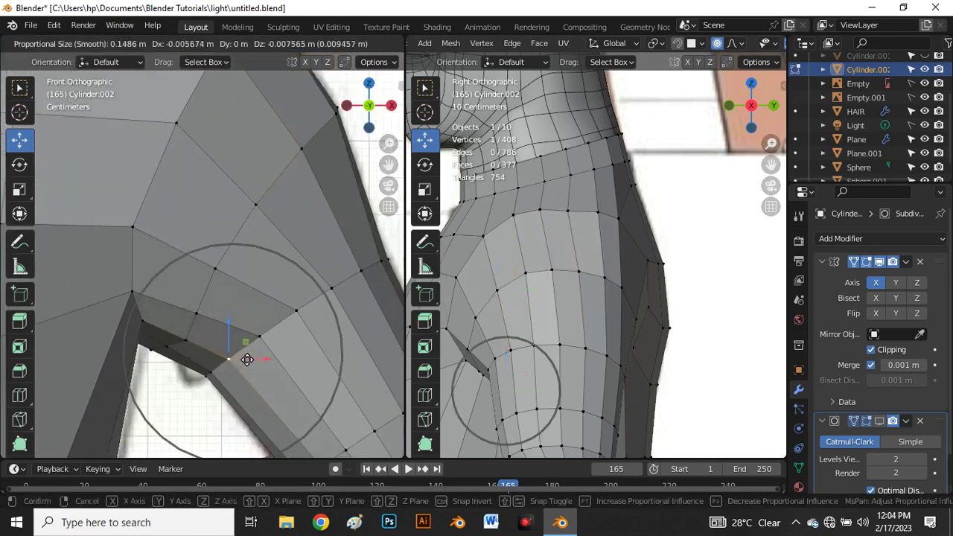
click(223, 358)
key(g)
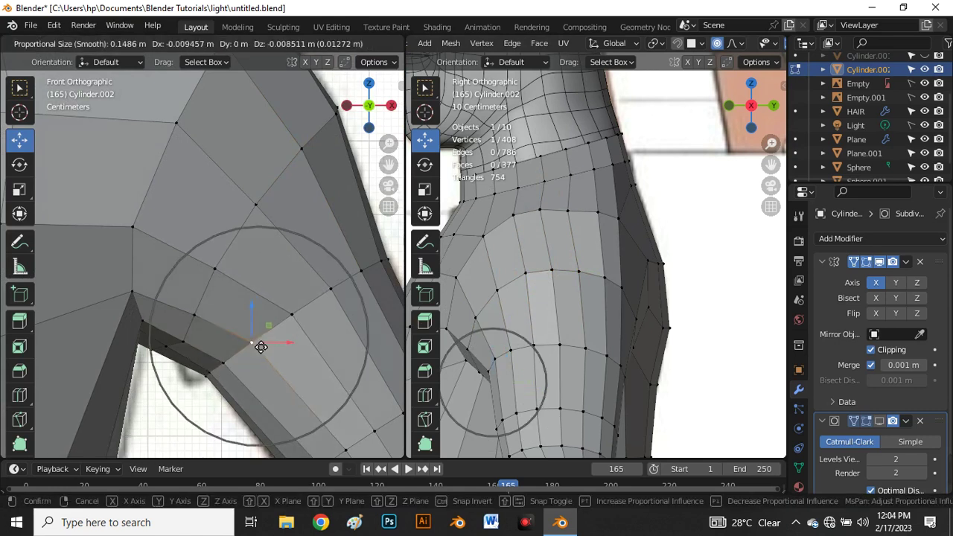
click(261, 339)
key(g)
click(279, 320)
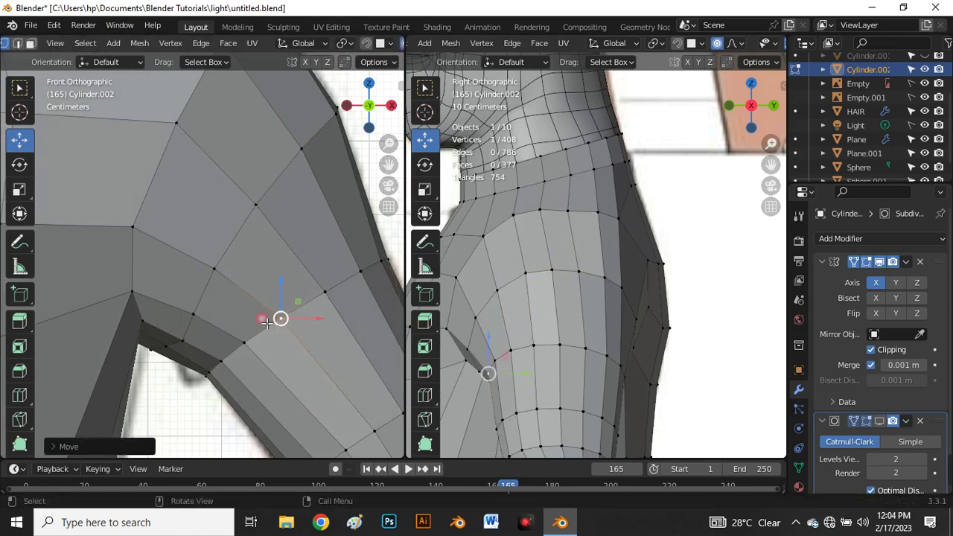
scroll(290, 304, down, 2)
scroll(291, 303, up, 2)
key(g)
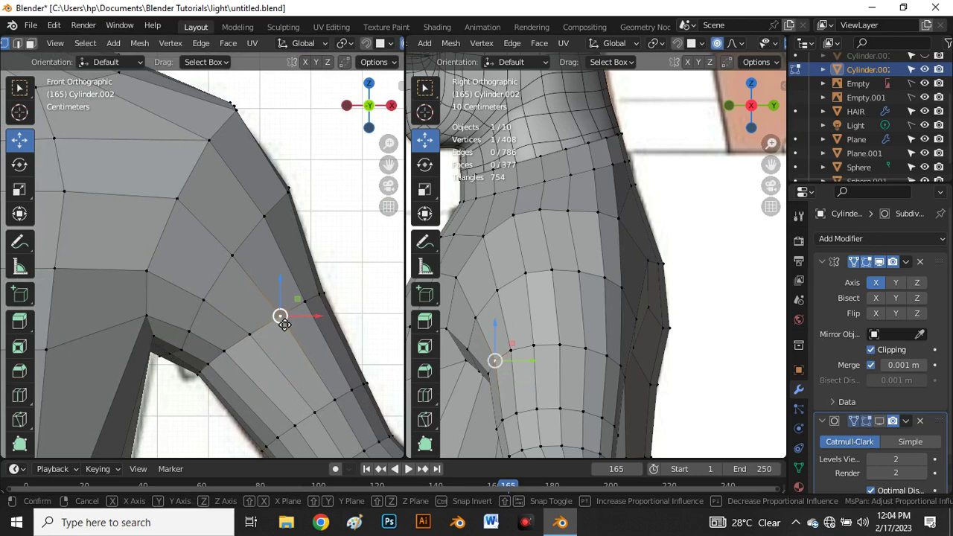
click(278, 326)
- Turn off proportional editing and widen the perspective viewport at the expense of the front view
scroll(566, 253, down, 3)
middle_drag(566, 253, 527, 231)
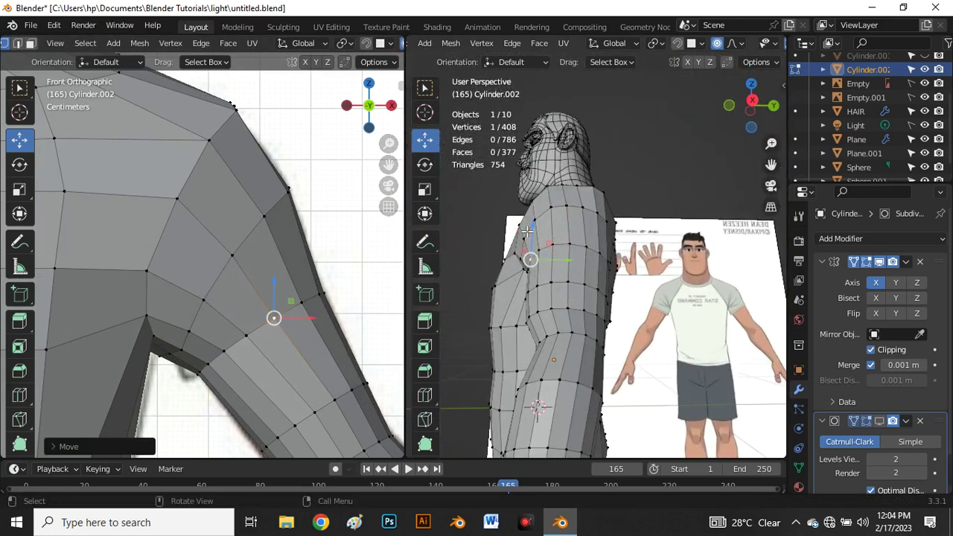
key(o)
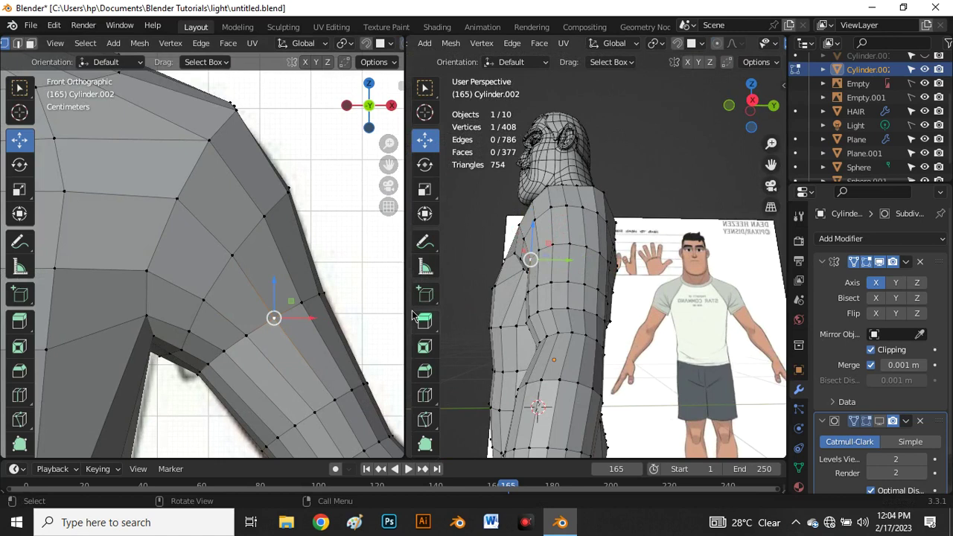
drag(412, 315, 205, 315)
- From the back, slide the rear shoulder-tip vertex along its edge toward the shoulder blade by a factor of about 0.42
scroll(469, 242, down, 4)
middle_drag(470, 242, 375, 268)
scroll(398, 275, up, 4)
scroll(434, 219, up, 4)
click(414, 179)
scroll(414, 179, down, 3)
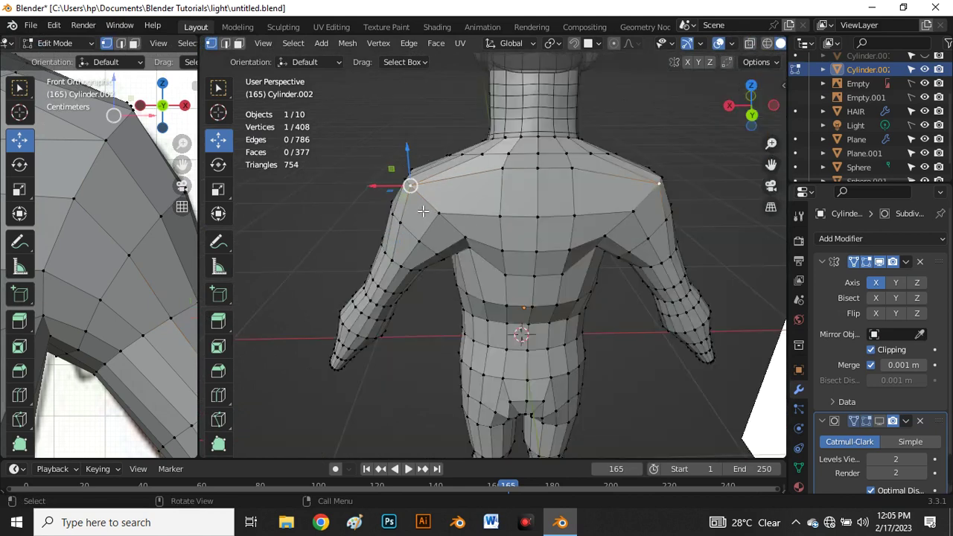
scroll(417, 186, up, 2)
key(g)
key(g)
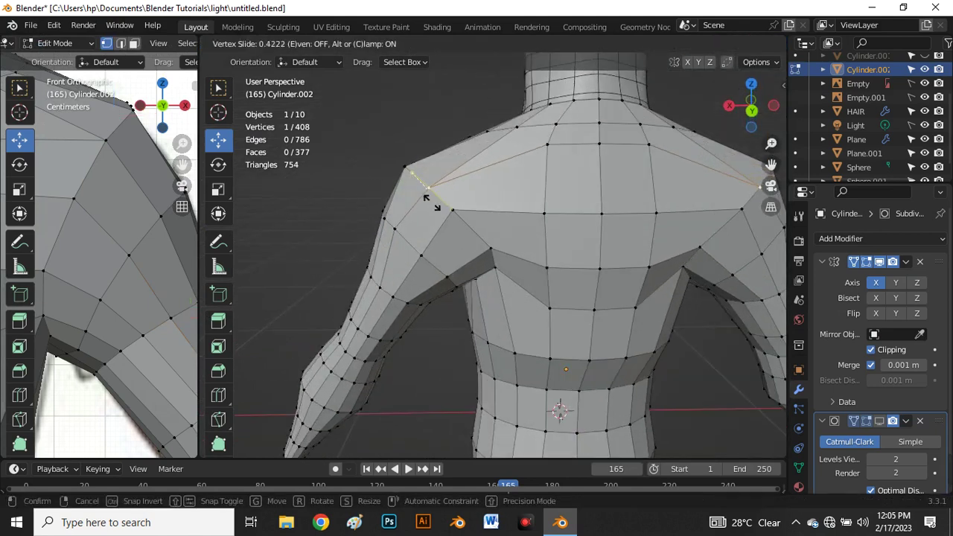
click(434, 199)
- Slide the rear armpit vertex and its neighbour under the arm slightly down along their torso edges
middle_drag(433, 200, 522, 273)
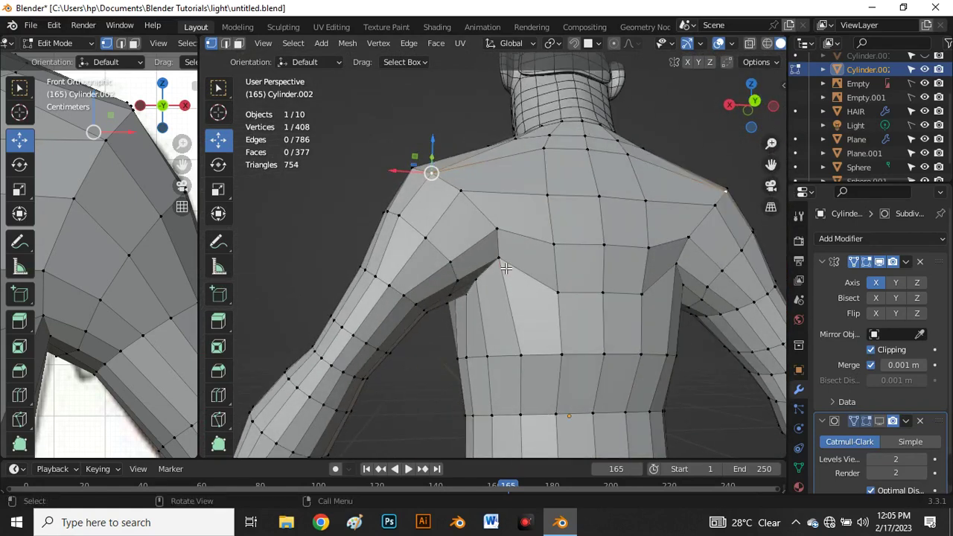
key(shift+v)
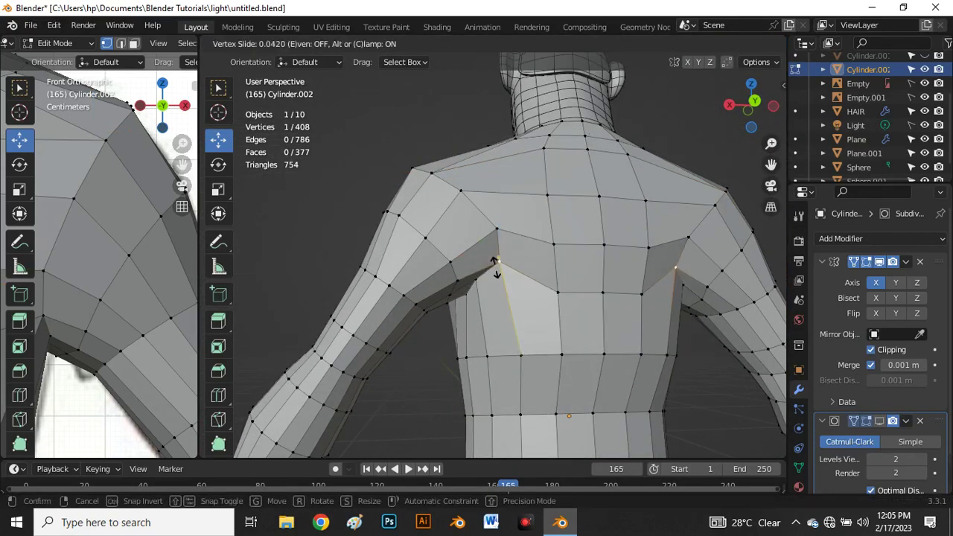
click(502, 279)
scroll(511, 268, up, 6)
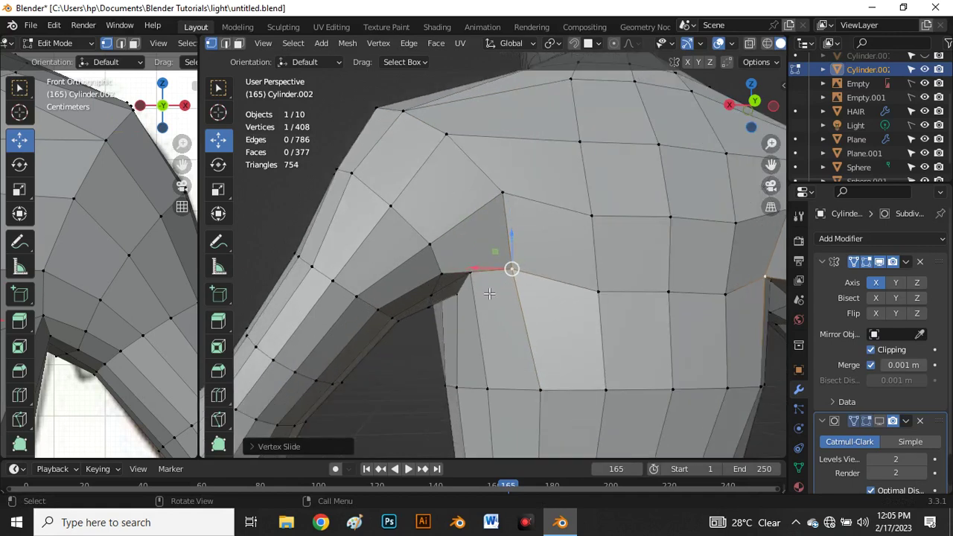
key(g)
key(g)
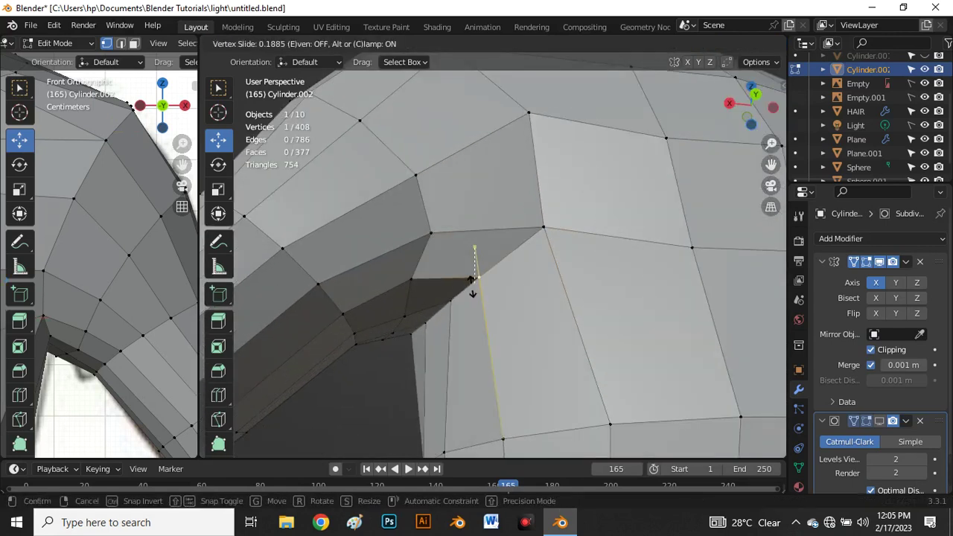
click(443, 349)
- Slide the two following underarm vertices of the armhole loop slightly down along their torso edges
click(451, 303)
key(g)
key(g)
click(449, 315)
click(423, 324)
key(g)
key(g)
click(425, 333)
- Slide the two front armpit vertices of the armhole loop slightly down along their torso edges
middle_drag(432, 350, 446, 257)
click(430, 248)
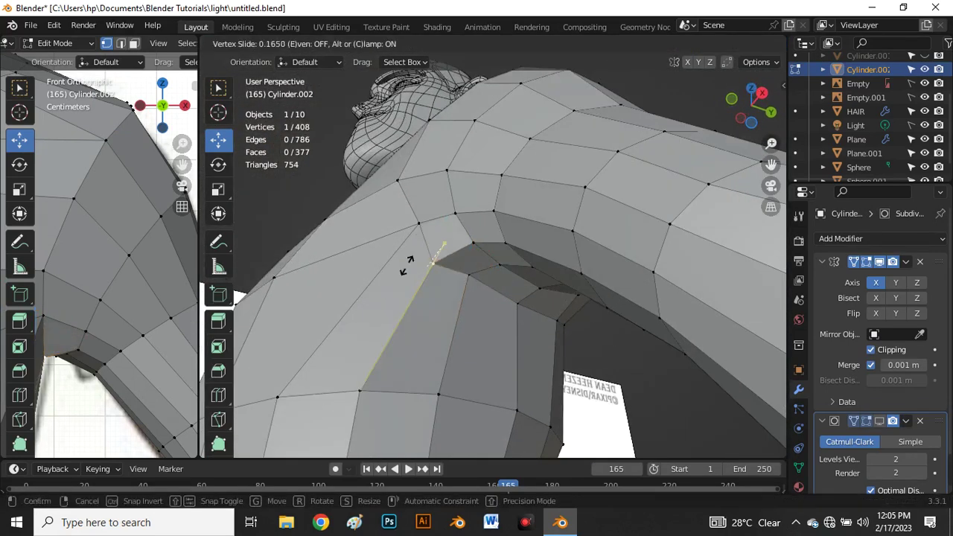
click(412, 258)
key(g)
key(g)
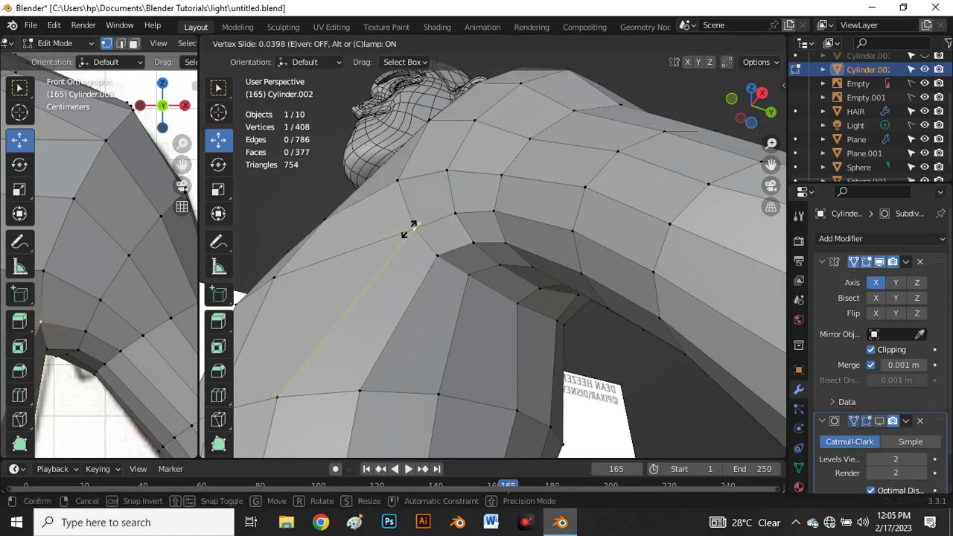
click(406, 233)
- Bevel the complete edge loop around the armhole, front, back and underarm, with one segment and a width of about 0.078 m
scroll(408, 233, down, 4)
middle_drag(421, 230, 537, 262)
scroll(545, 253, up, 3)
key(grave)
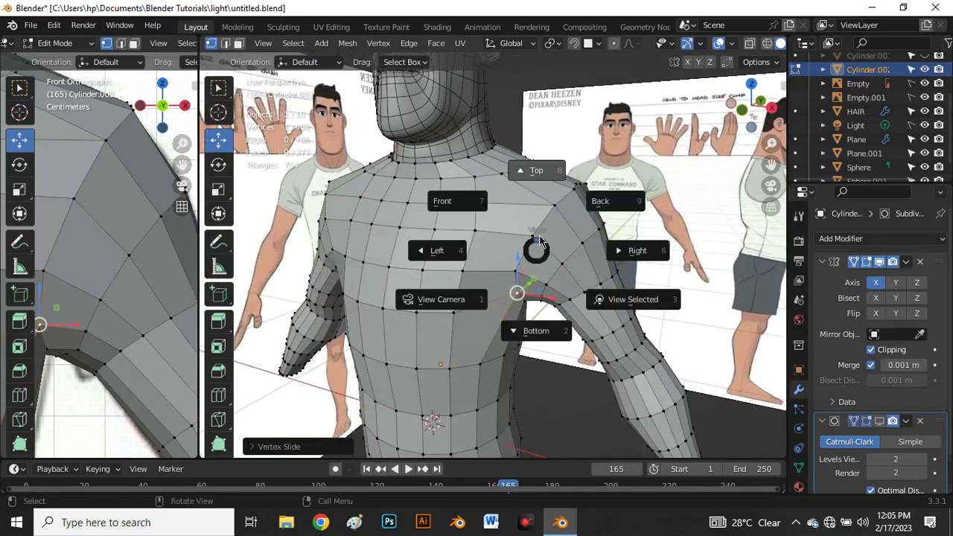
click(452, 200)
scroll(514, 223, up, 5)
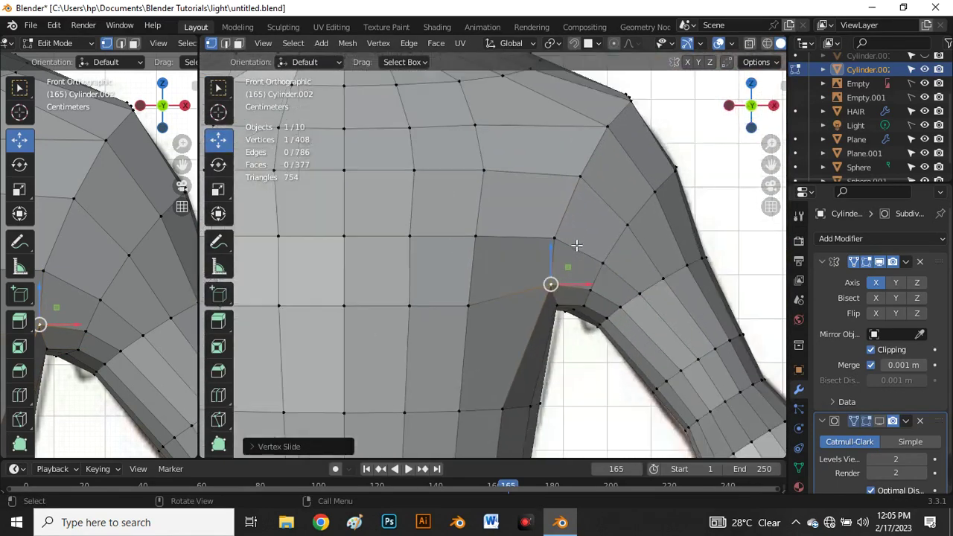
key(2)
alt+click(584, 178)
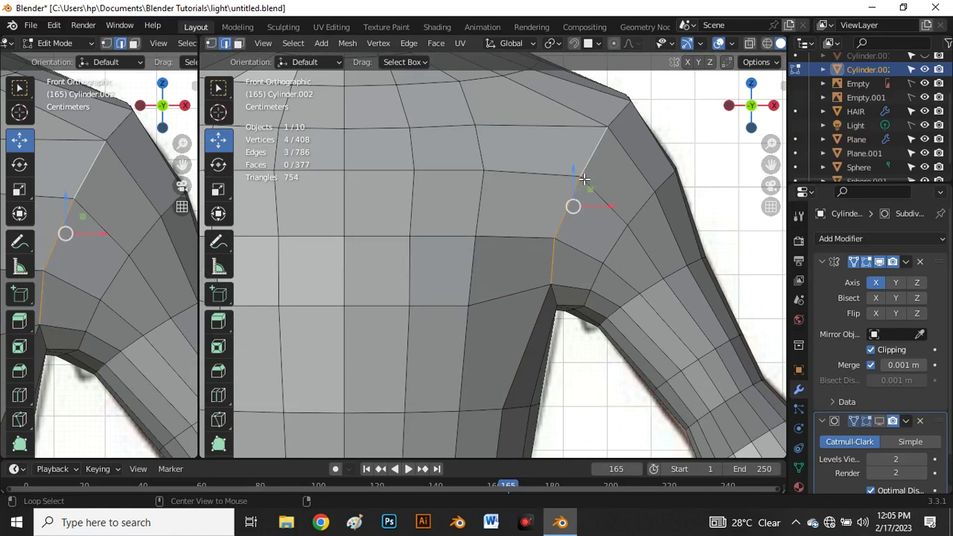
alt+shift+click(558, 298)
scroll(579, 225, down, 4)
middle_drag(579, 226, 390, 189)
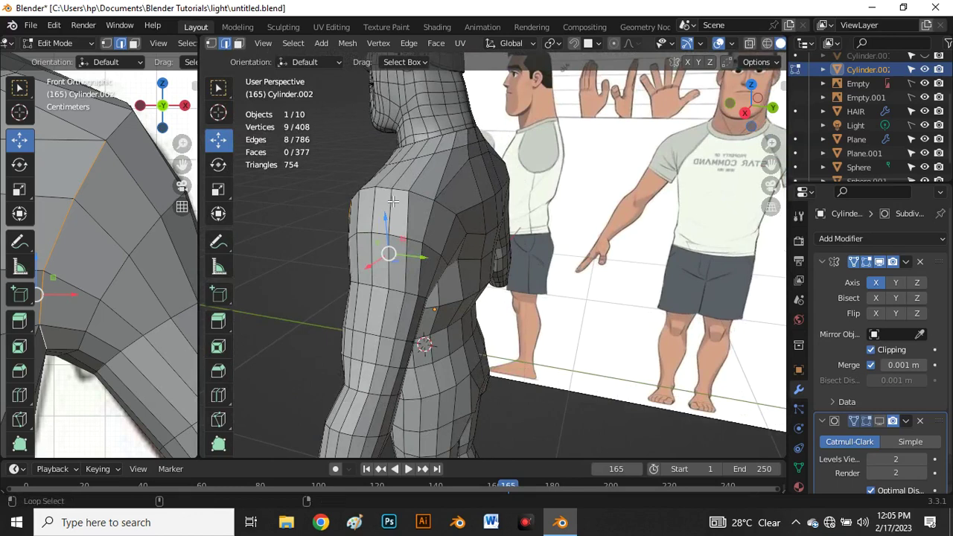
alt+shift+click(400, 197)
alt+shift+click(436, 257)
middle_drag(436, 261, 399, 315)
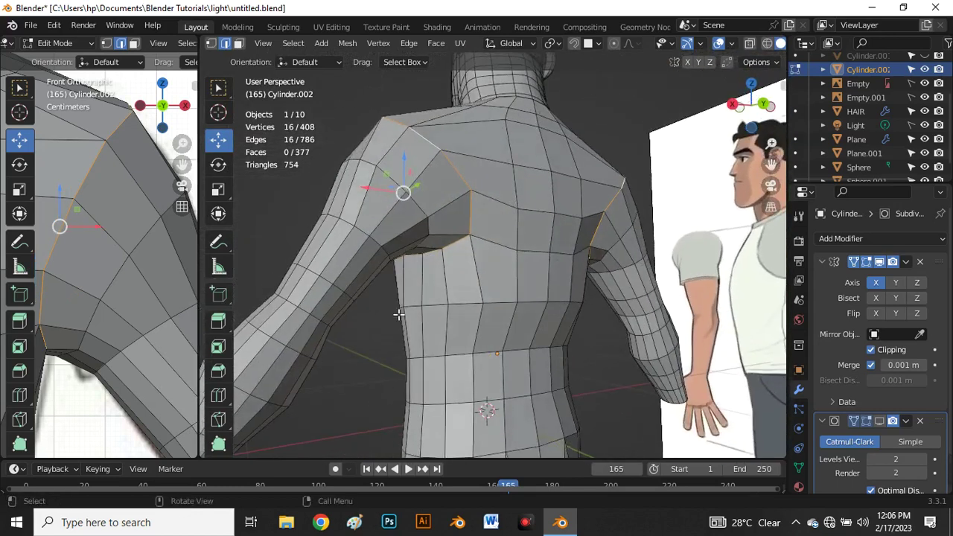
key(ctrl+b)
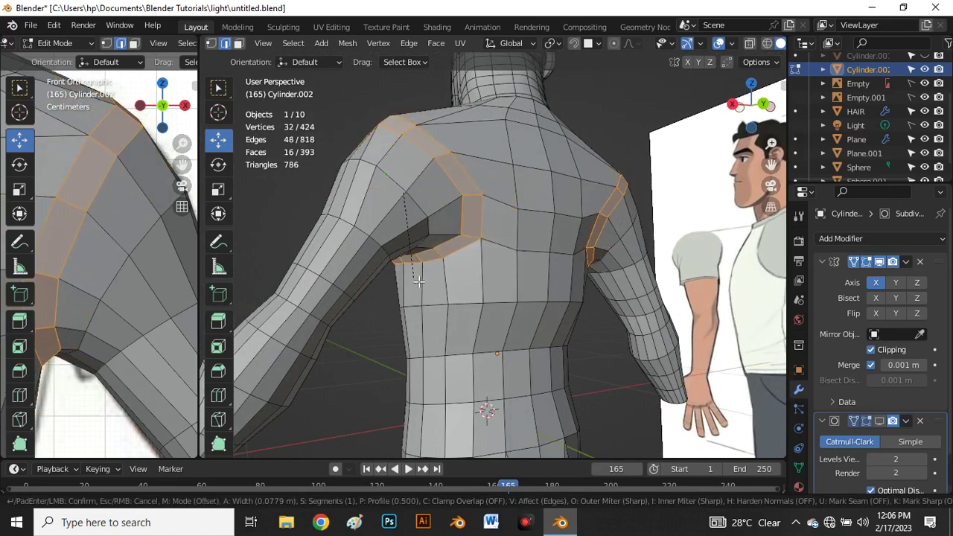
click(418, 279)
- From the front view, add one edge loop around the upper arm, midway between the existing loops just outside the shoulder
middle_drag(415, 283, 411, 299)
key(grave)
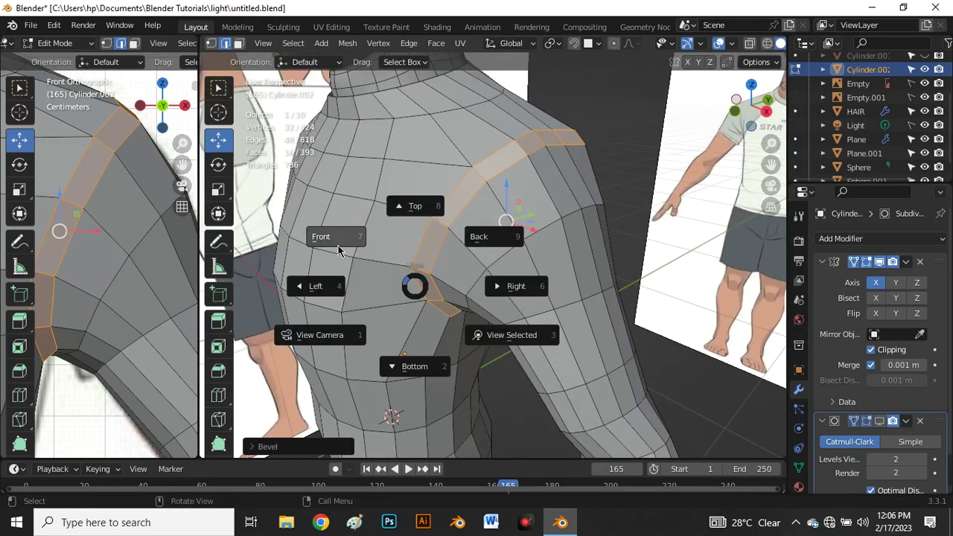
click(339, 242)
scroll(462, 238, down, 3)
scroll(562, 237, up, 4)
scroll(562, 239, up, 2)
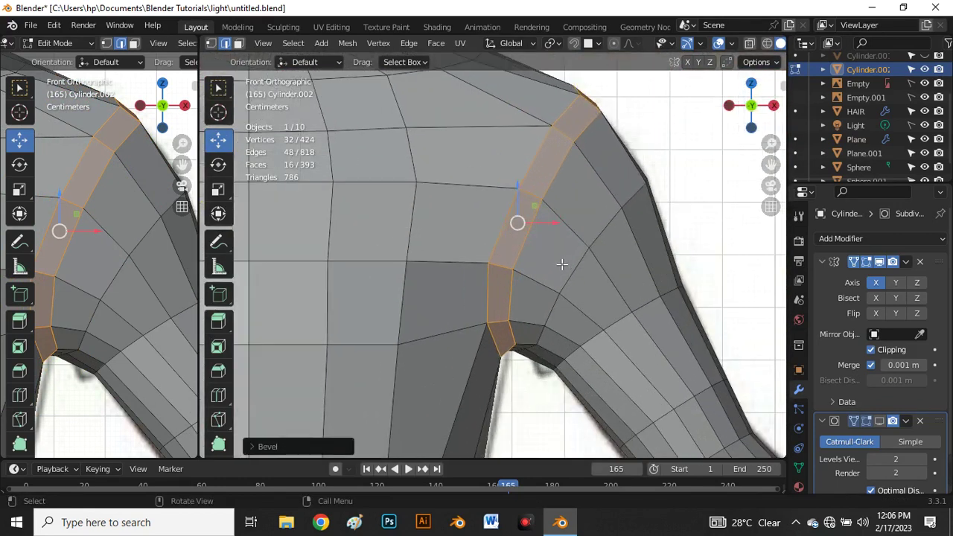
click(517, 324)
scroll(522, 313, down, 5)
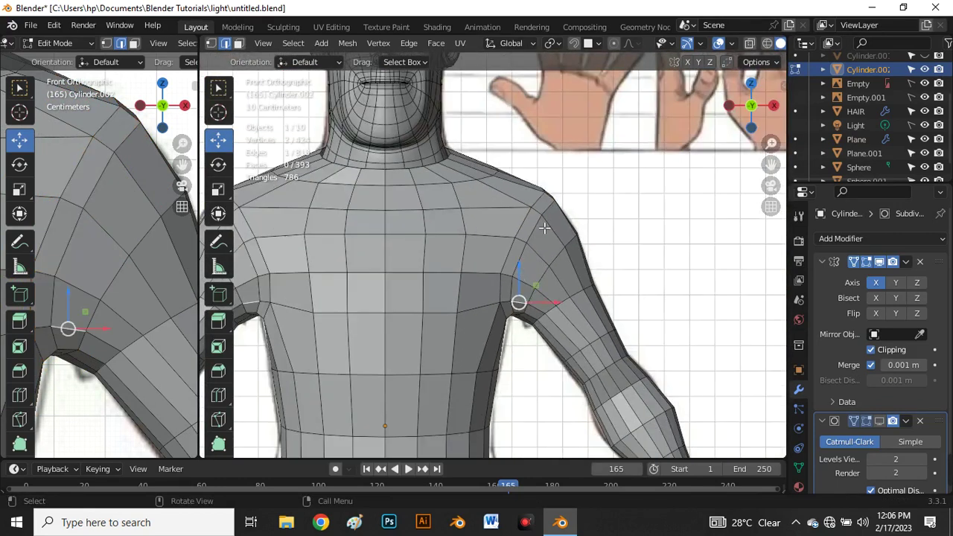
scroll(522, 305, up, 1)
scroll(537, 268, down, 1)
scroll(544, 258, up, 2)
key(ctrl+r)
click(581, 262)
click(588, 268)
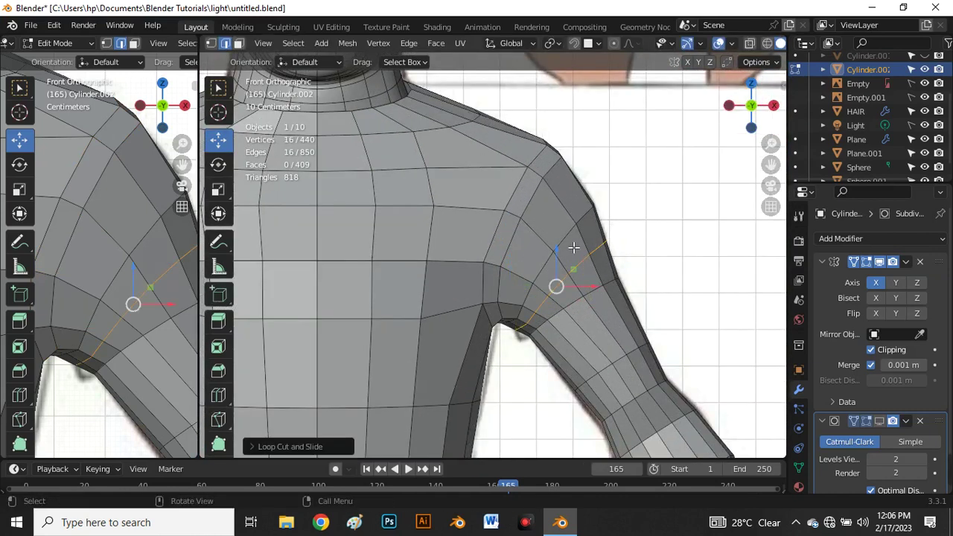
- Slide the upper-arm edge loop nearest the beveled armhole toward the shoulder by a factor of about 0.26
alt+click(570, 241)
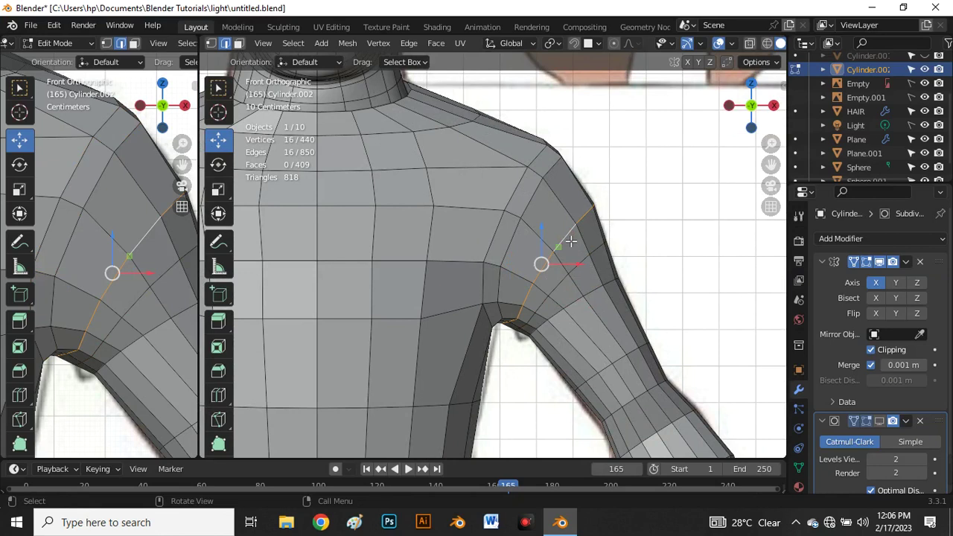
key(g)
key(g)
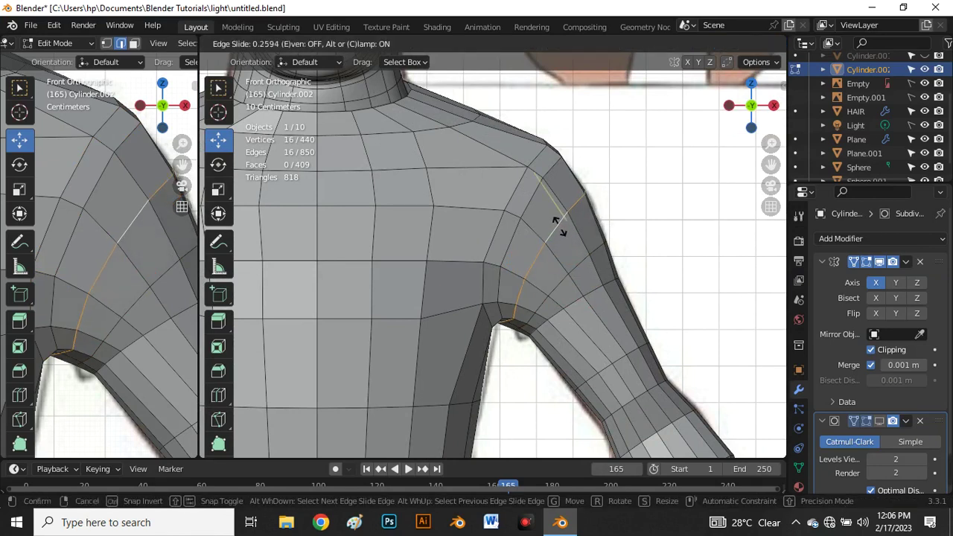
click(561, 225)
scroll(562, 215, down, 5)
scroll(548, 215, up, 5)
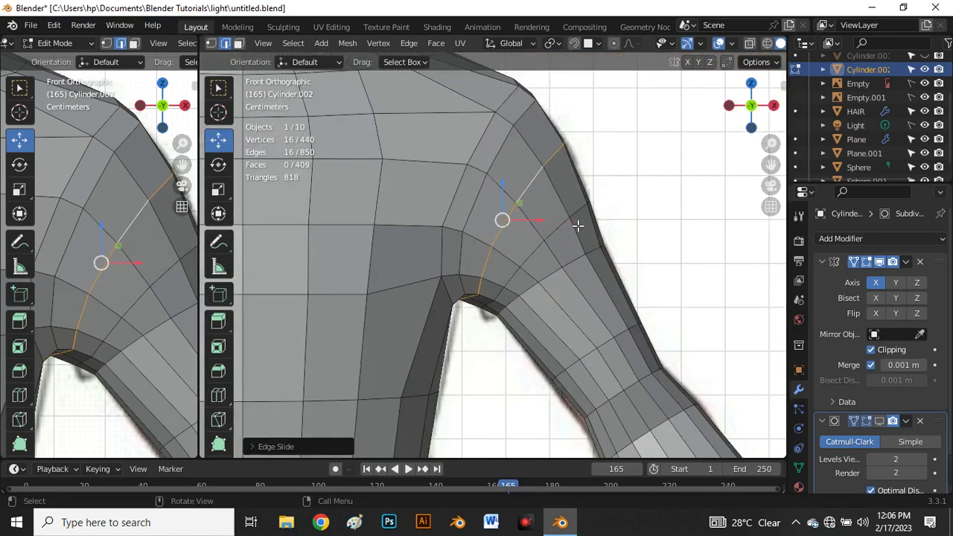
- Slide the newly cut upper-arm edge loop slightly up toward the shoulder
alt+click(584, 218)
alt+click(564, 224)
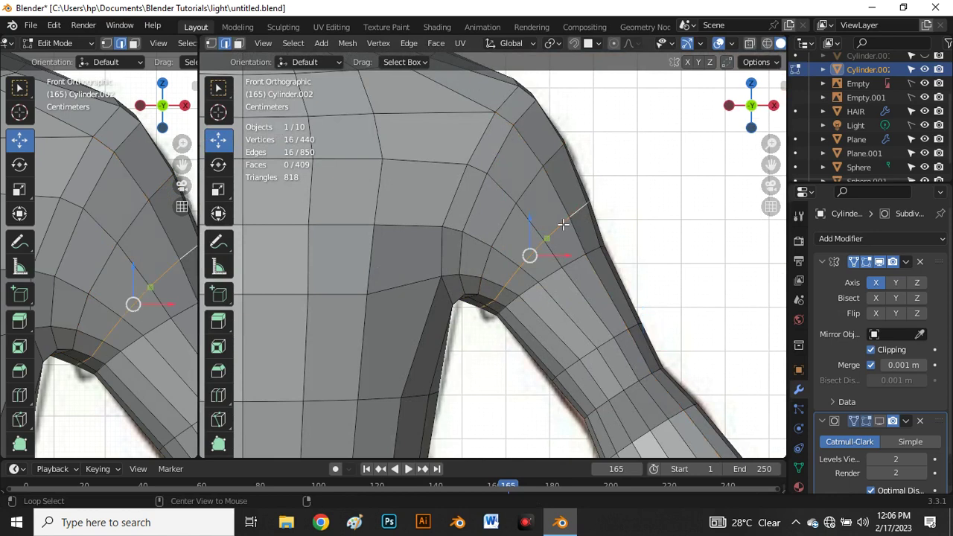
key(g)
key(g)
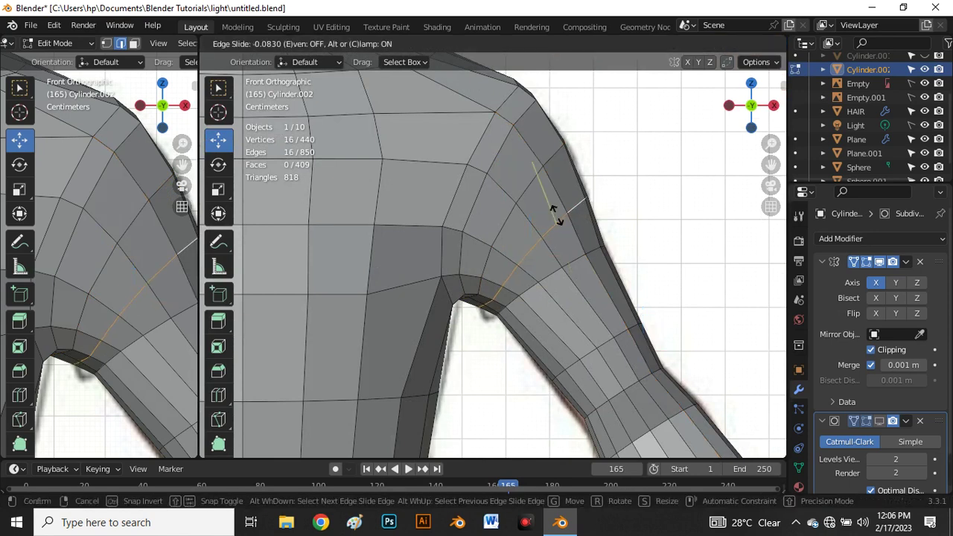
click(561, 220)
- Slide the three rear armpit vertices on the torso side of the armhole bevel down along their torso edges
scroll(496, 298, up, 8)
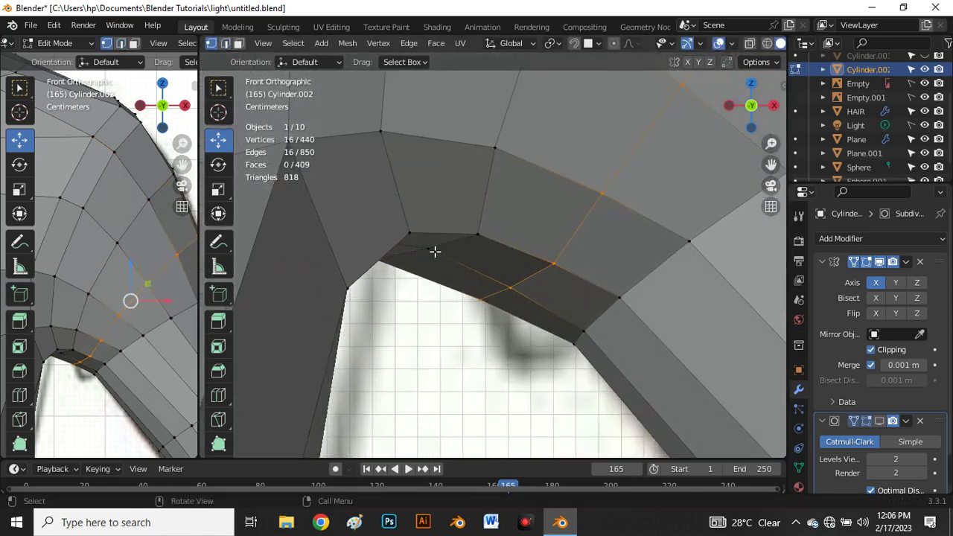
middle_drag(435, 252, 385, 306)
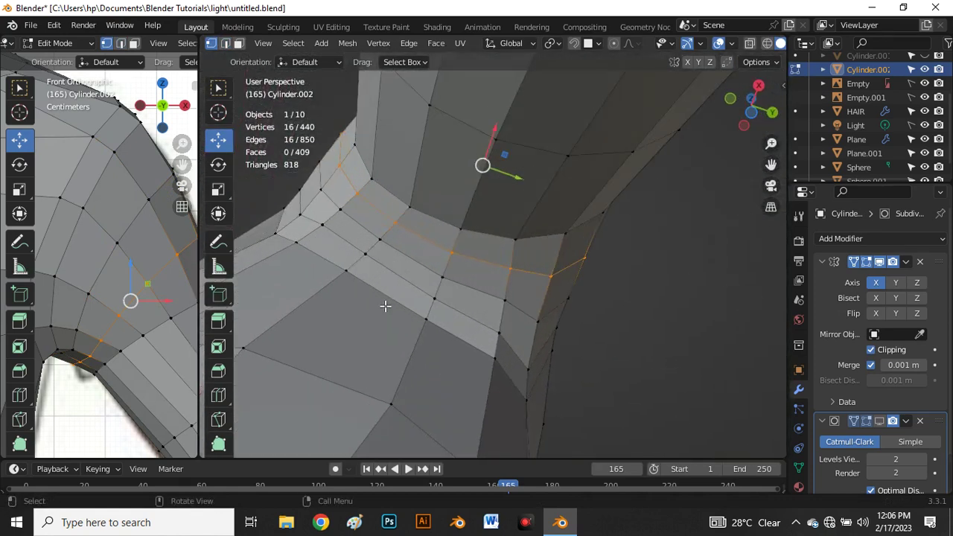
click(302, 244)
middle_drag(302, 244, 608, 280)
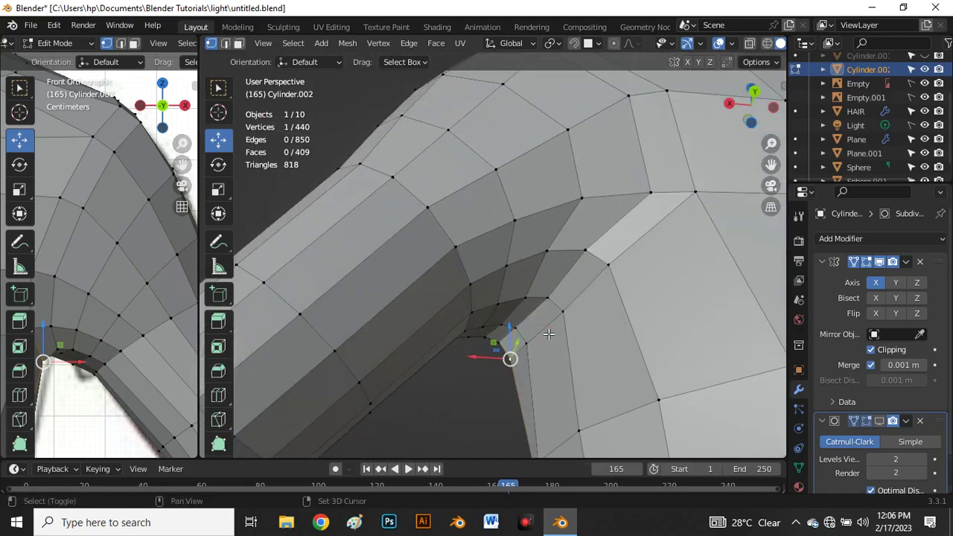
click(612, 288)
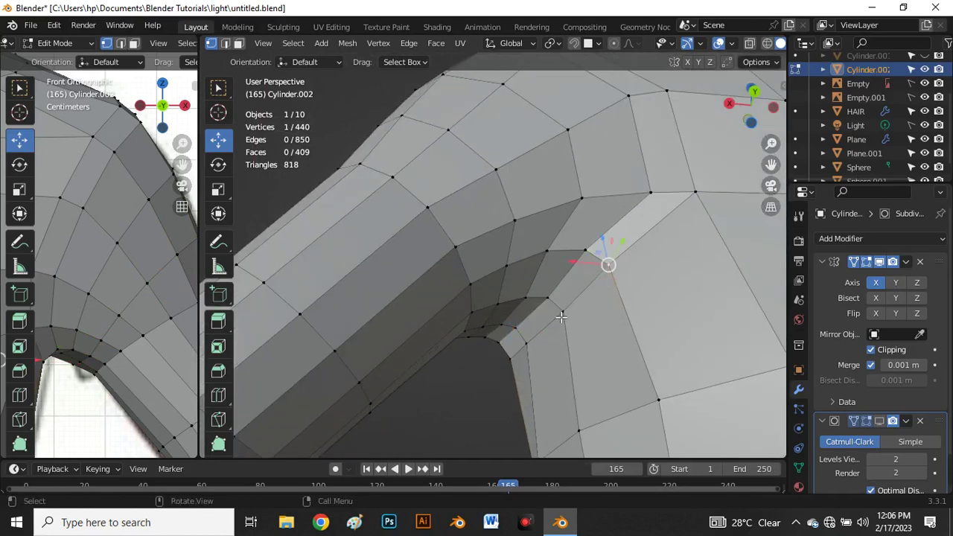
key(g)
key(g)
click(532, 363)
- Slide the two rear armpit vertices on the arm side of the armhole bevel slightly down toward the torso-side loop
click(587, 256)
key(g)
key(g)
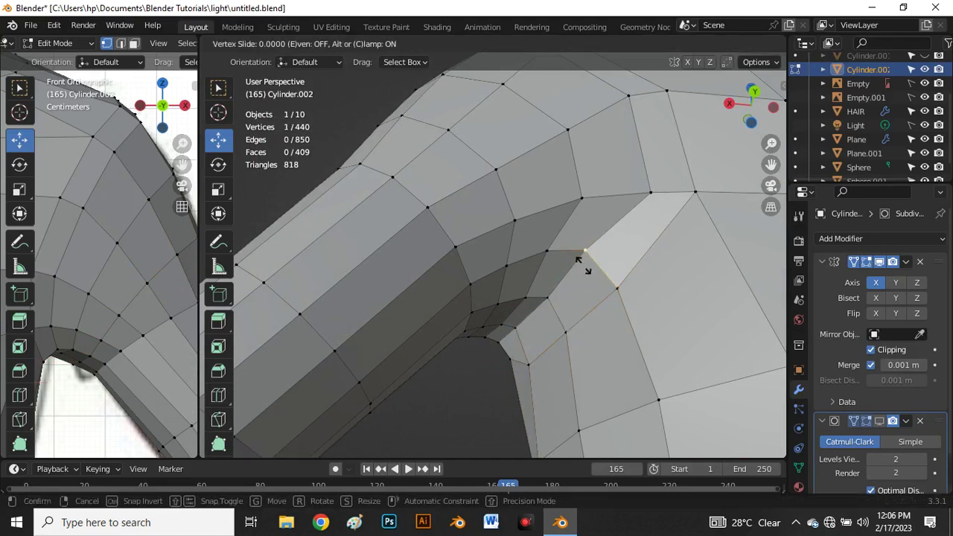
click(581, 302)
key(g)
key(g)
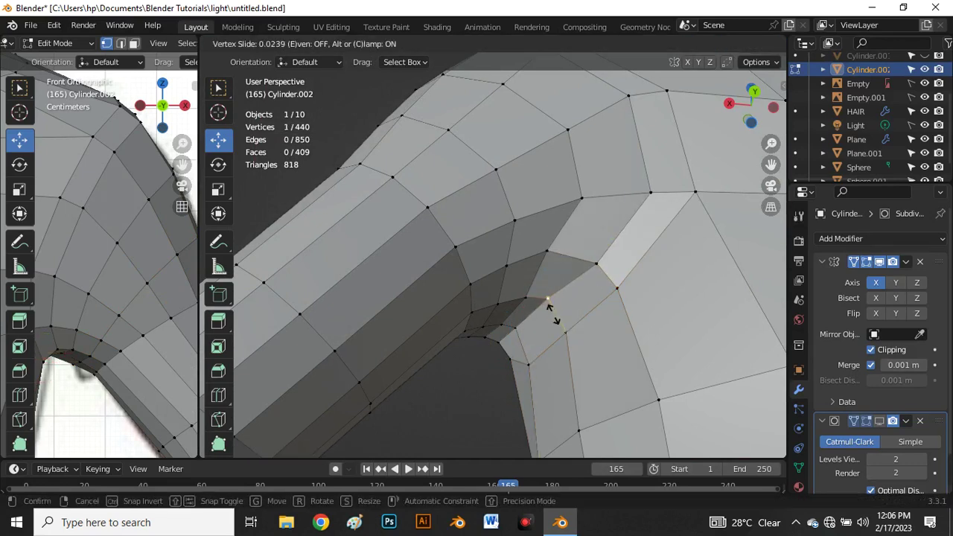
click(555, 317)
- Slide the front armpit corner vertex and its underarm neighbour on the torso-side loop slightly down along their torso edges
middle_drag(555, 316, 403, 246)
scroll(403, 247, up, 6)
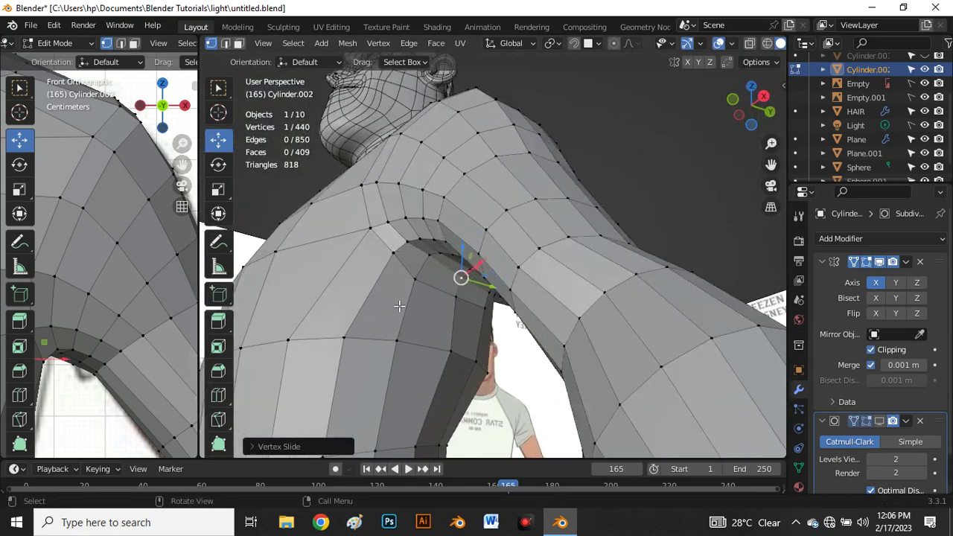
key(g)
key(g)
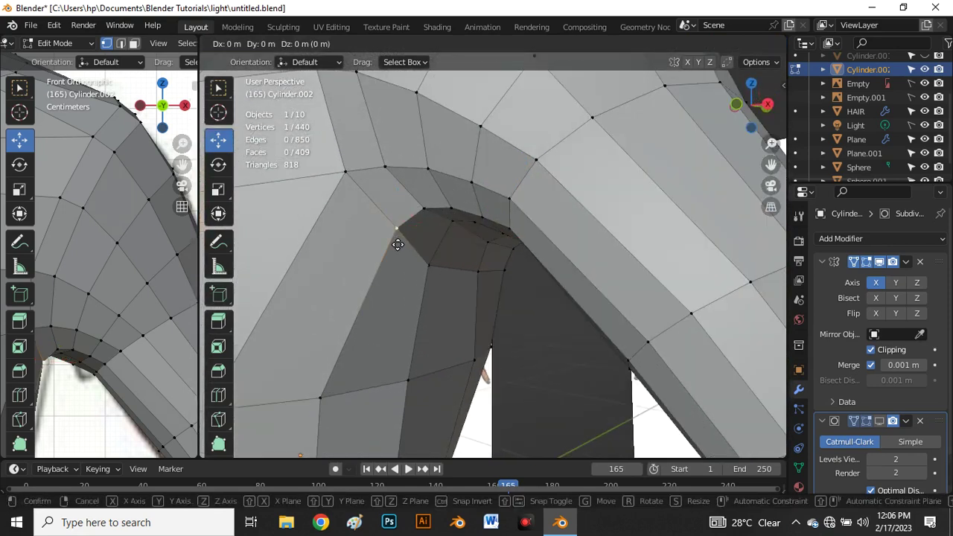
click(389, 248)
middle_drag(389, 249, 440, 298)
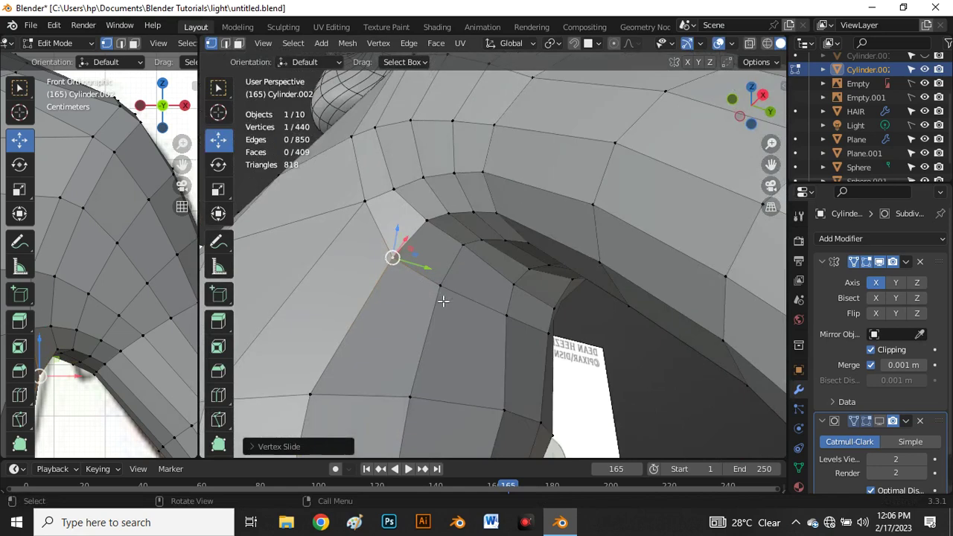
key(g)
key(g)
click(466, 248)
- Slide the inner front armpit vertex and the adjoining underarm vertices slightly along their edges to even the armhole band
key(g)
key(g)
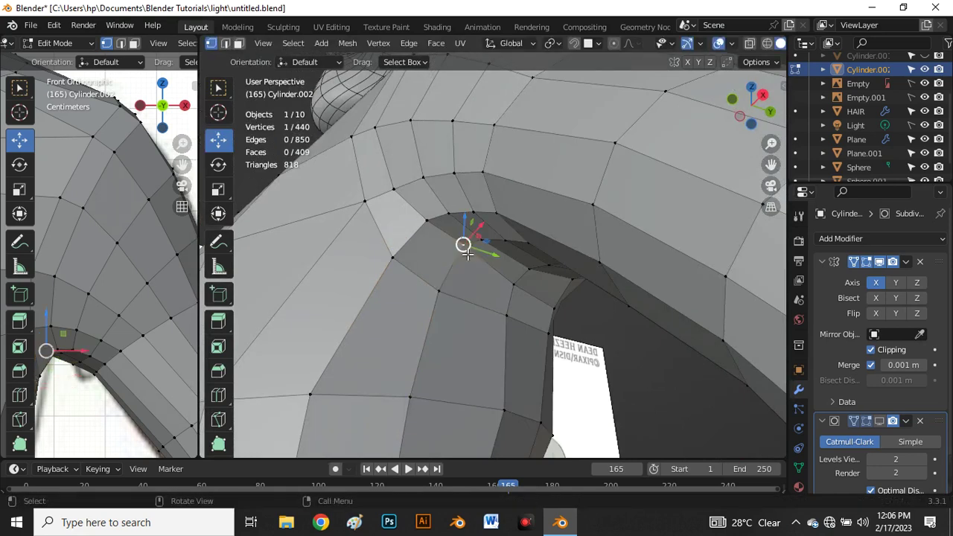
click(452, 256)
key(g)
key(g)
click(580, 328)
key(g)
key(g)
click(509, 287)
- Examine the shoulder, armpit and upper-back topology from several angles
middle_drag(510, 287, 454, 286)
scroll(536, 282, down, 6)
middle_drag(570, 283, 514, 286)
scroll(479, 290, up, 3)
scroll(454, 271, down, 3)
scroll(546, 242, up, 3)
middle_drag(546, 242, 544, 179)
middle_drag(454, 209, 508, 170)
scroll(520, 216, down, 3)
middle_drag(521, 216, 498, 210)
scroll(514, 212, up, 3)
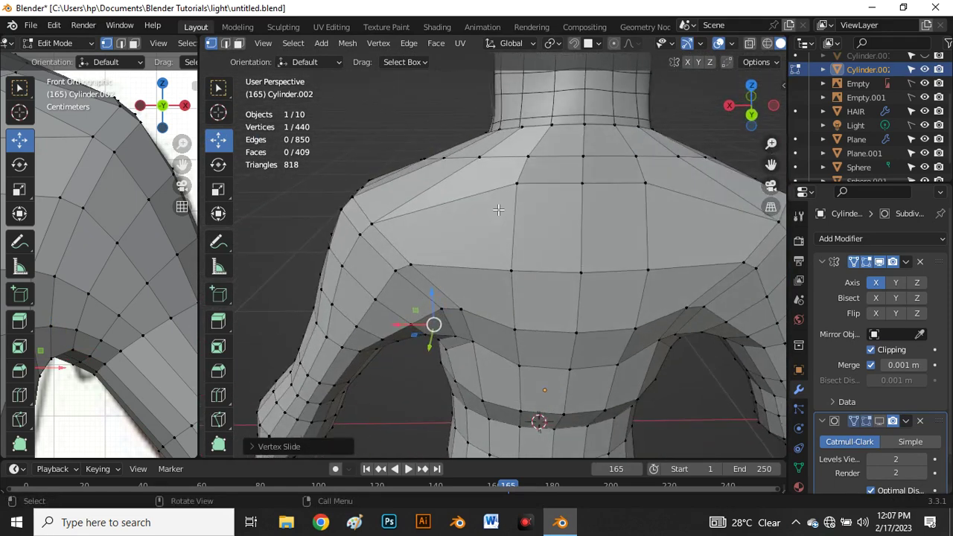
- Dissolve the slanted edge on the upper back that runs from the shoulder blade area to the rear shoulder tip
key(2)
scroll(498, 210, down, 3)
scroll(474, 214, up, 5)
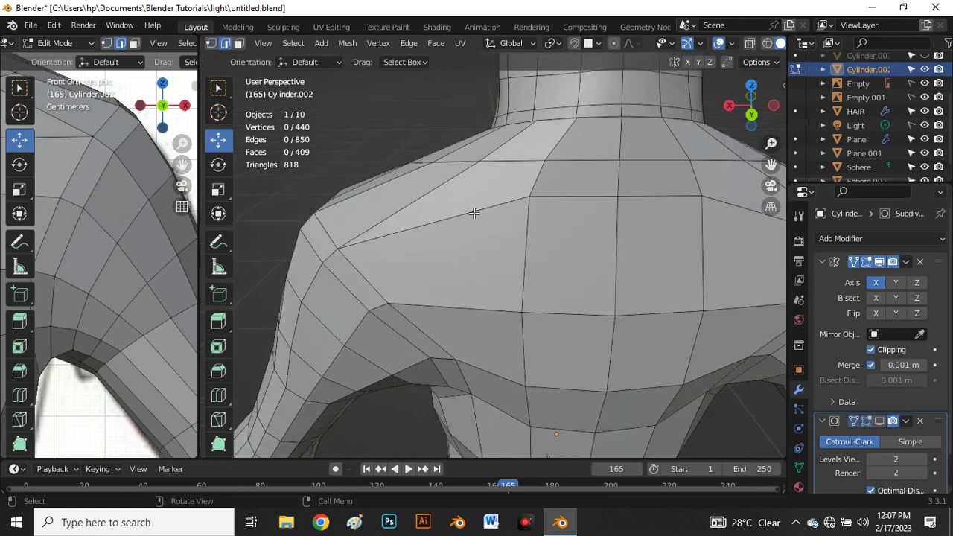
key(x)
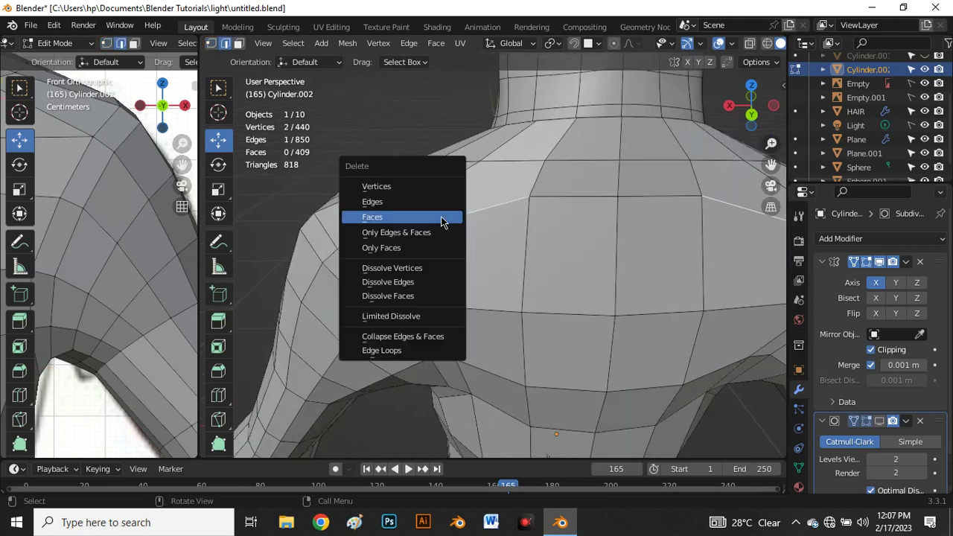
click(406, 289)
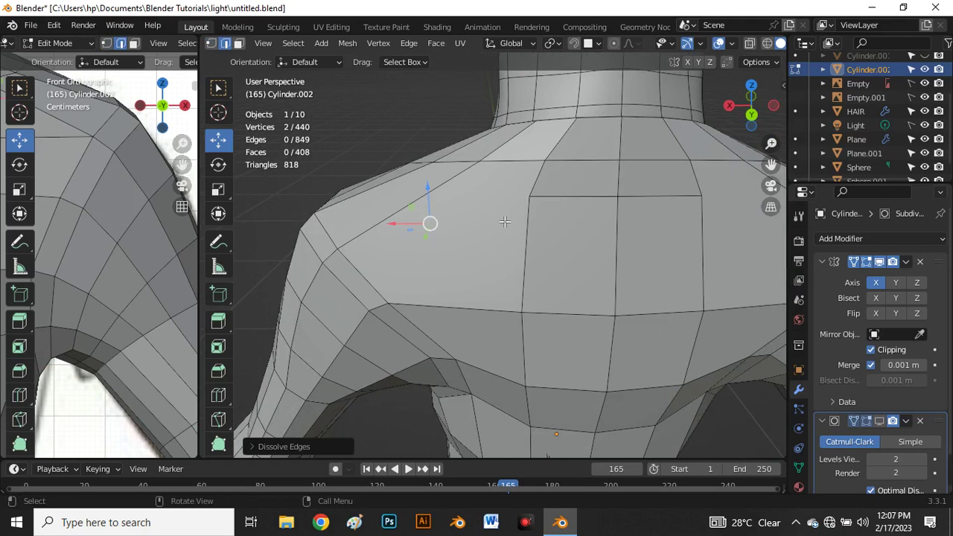
- Dissolve the remaining horizontal edge across the middle of the upper back below the neck
scroll(504, 219, down, 3)
mouse_move(504, 219)
middle_down()
mouse_move(507, 247)
mouse_move(578, 255)
mouse_move(536, 246)
mouse_move(607, 242)
mouse_move(579, 213)
mouse_move(479, 228)
mouse_move(487, 224)
middle_up()
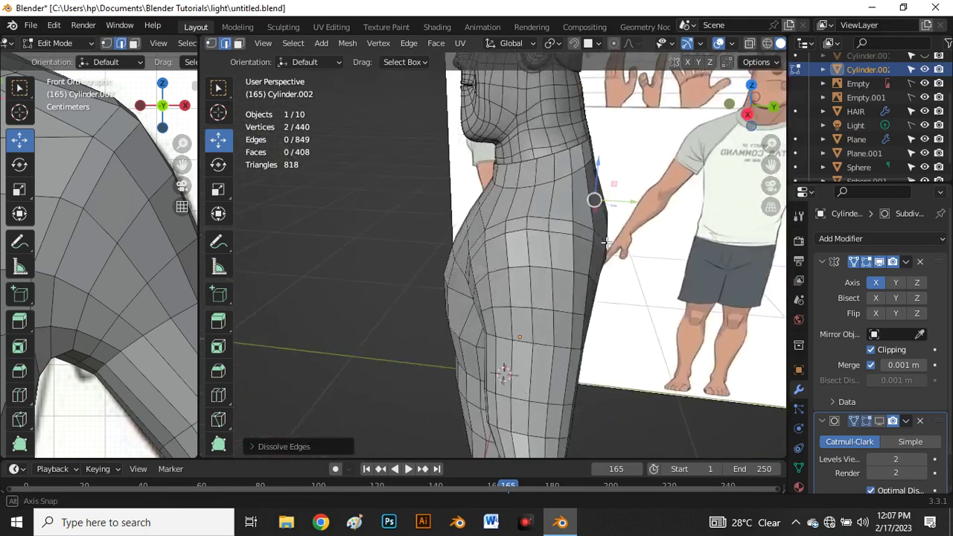
click(569, 207)
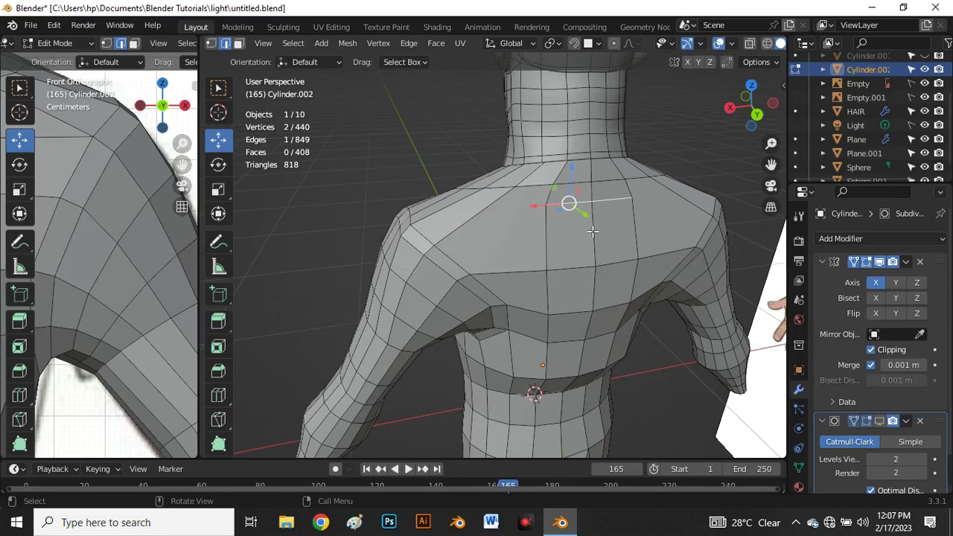
key(x)
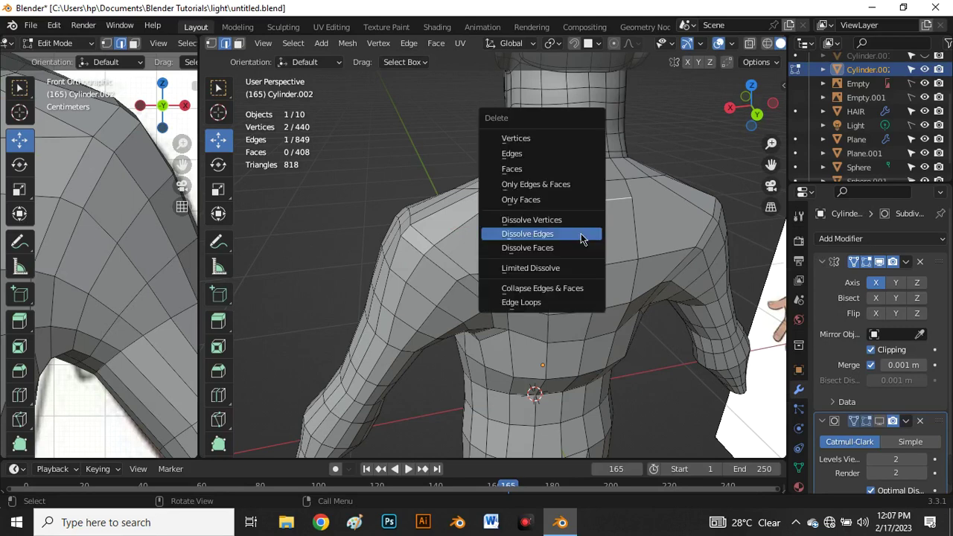
click(577, 242)
- Examine the upper-back topology between the neck, shoulder blades and armpits from several angles
middle_drag(577, 242, 514, 295)
key(1)
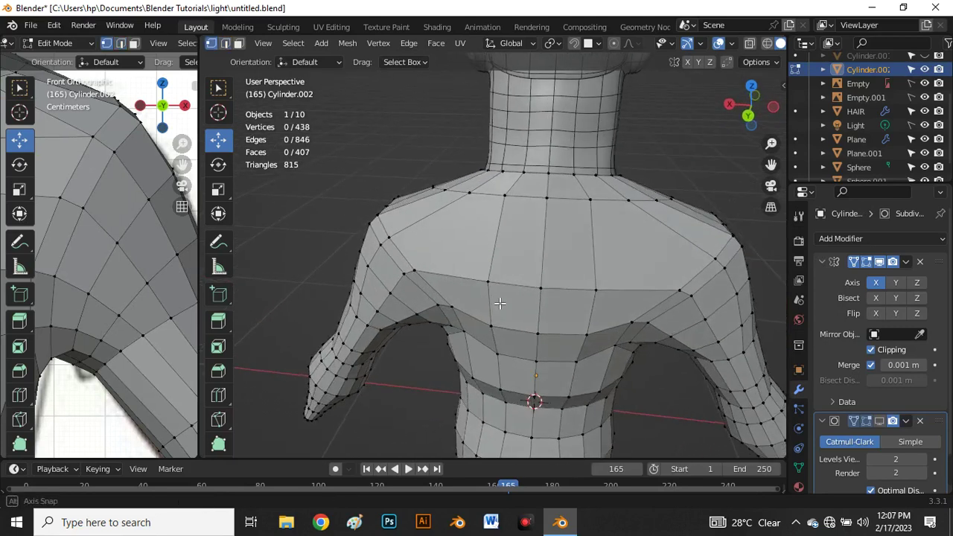
scroll(510, 213, up, 3)
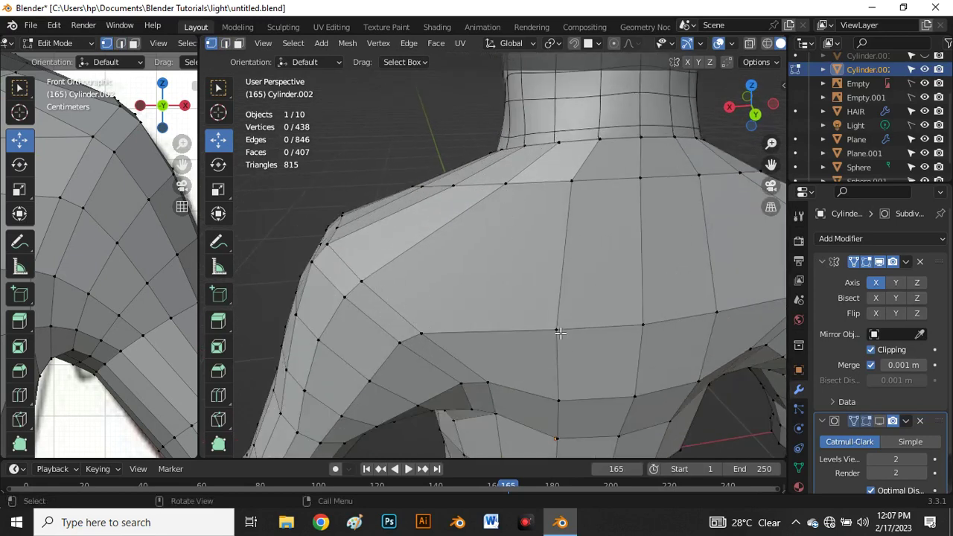
scroll(491, 238, down, 3)
middle_drag(502, 308, 456, 231)
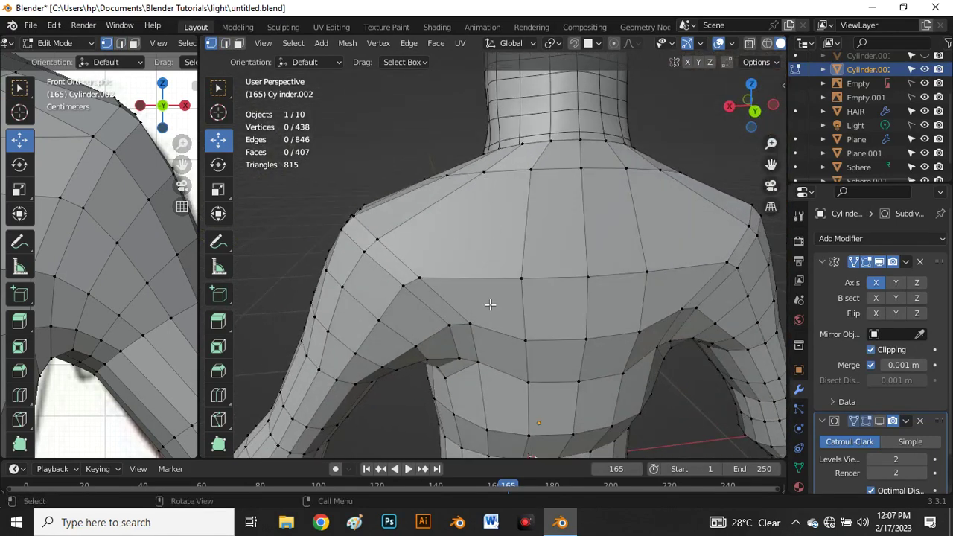
scroll(490, 304, down, 4)
middle_drag(488, 276, 504, 319)
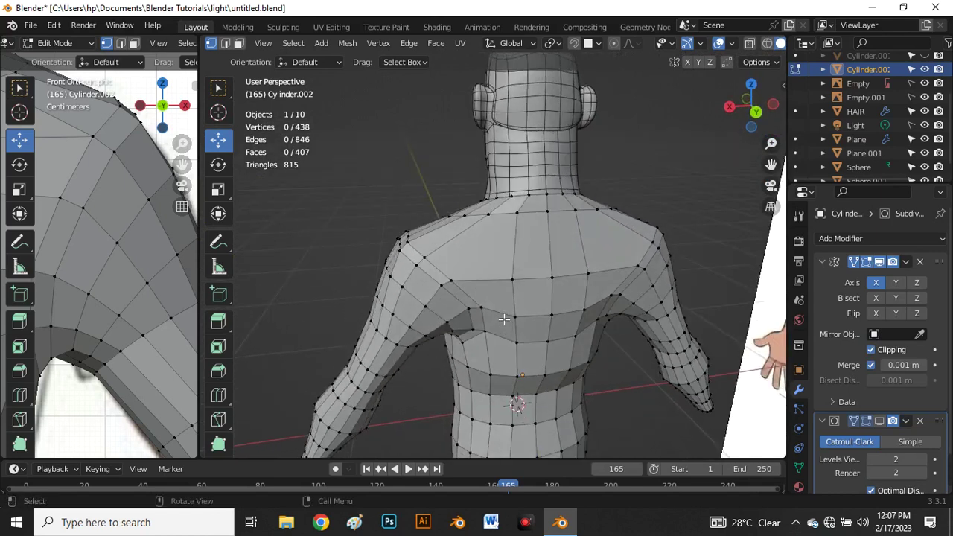
scroll(505, 319, up, 2)
- Try adding a vertical loop cut down the back beside the spine and a second centred one down the front of the chest
key(ctrl+r)
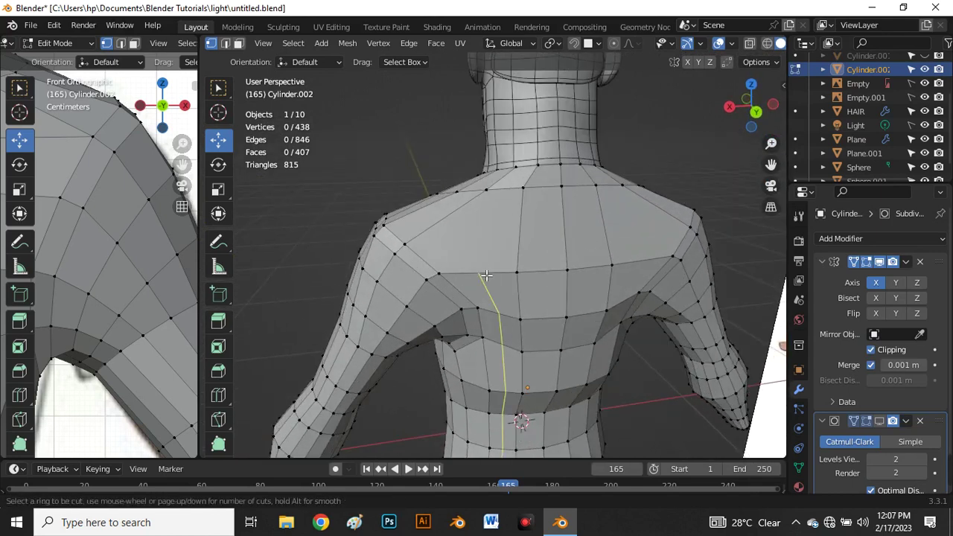
click(486, 276)
middle_drag(483, 314, 654, 350)
key(ctrl+r)
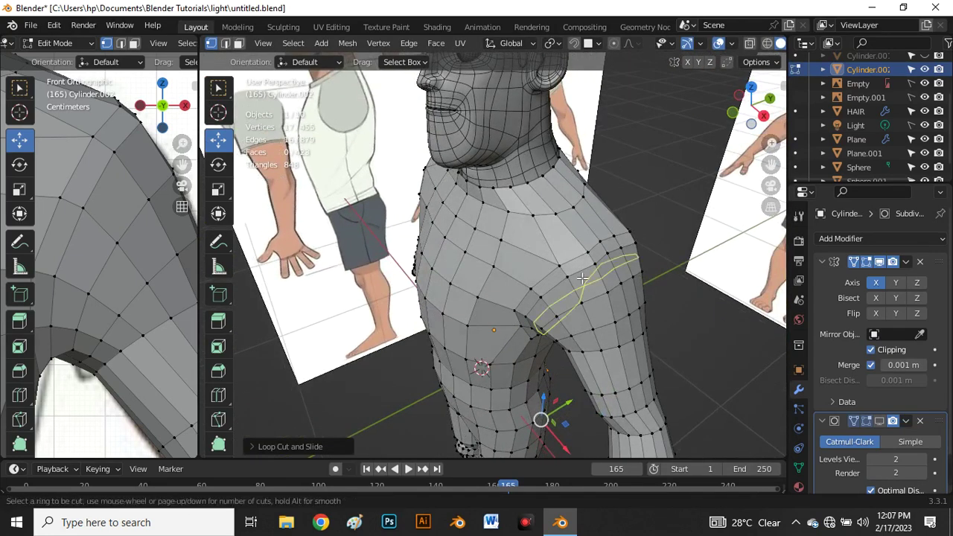
click(533, 265)
right_click(533, 264)
- Try to dissolve the two uppermost edges of the chest loop just below the base of the neck
scroll(522, 223, up, 3)
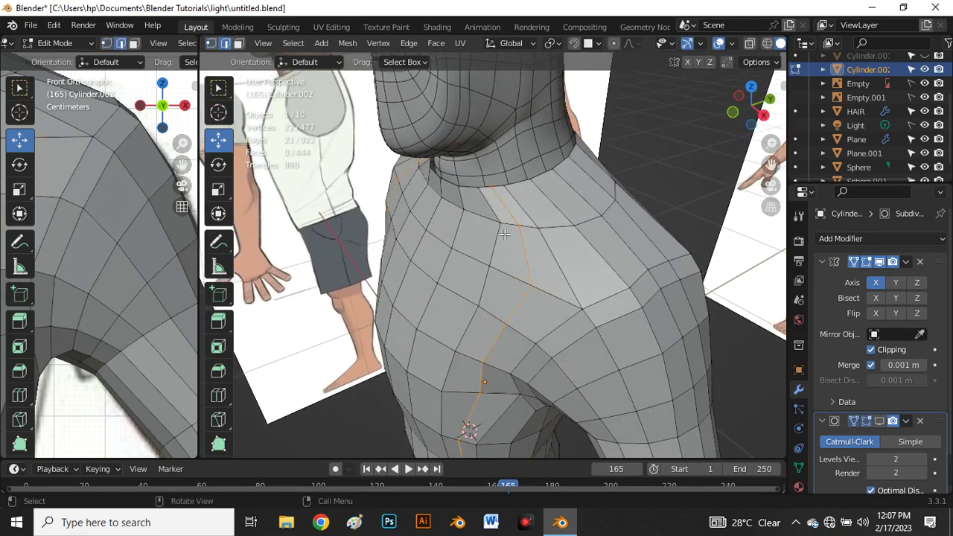
middle_drag(504, 234, 508, 218)
click(514, 221)
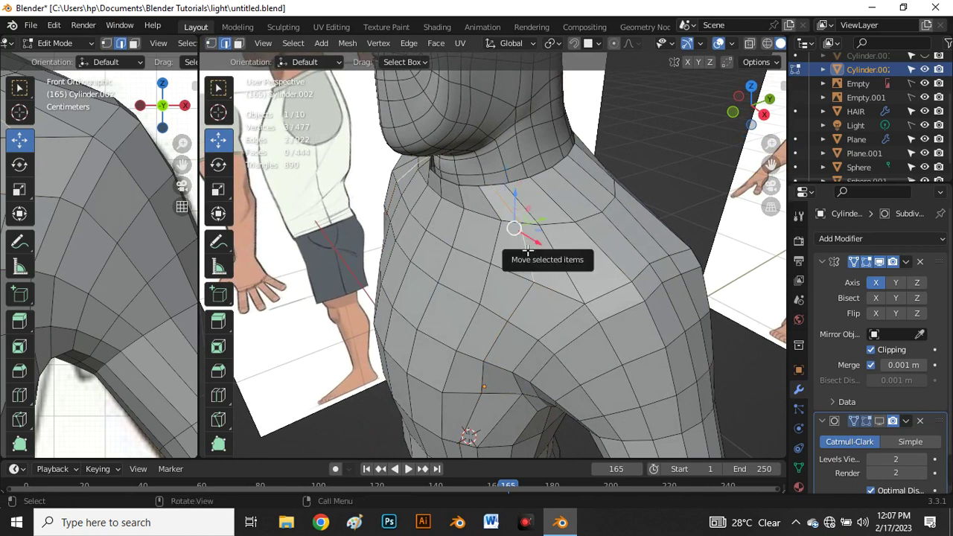
key(x)
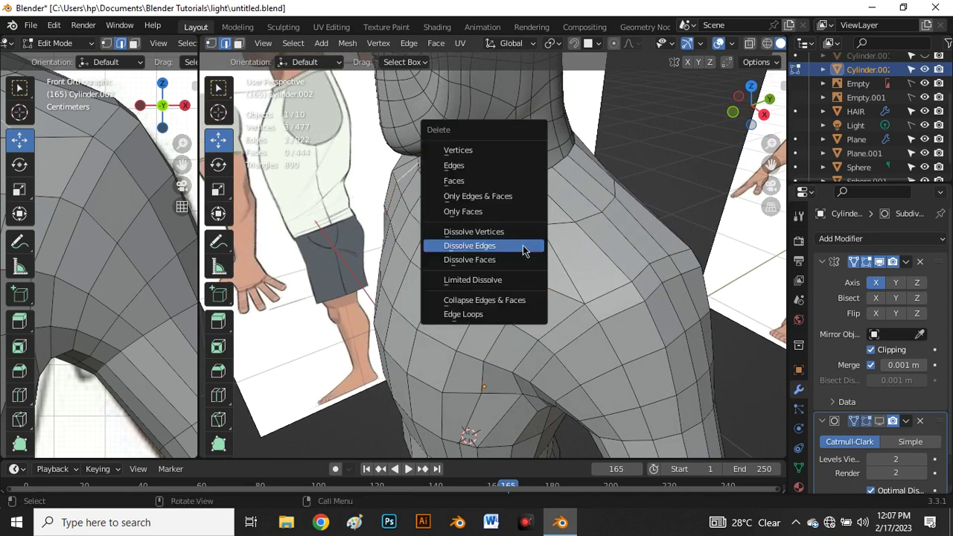
click(524, 250)
middle_drag(573, 277, 522, 317)
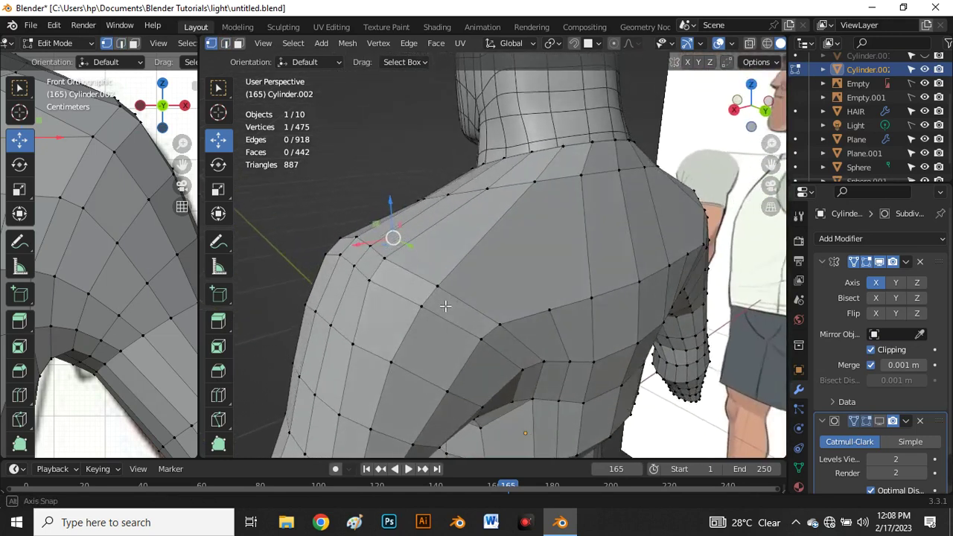
- Try to cut new edges with the Knife from the shoulder blade over the top of the shoulder to the upper chest
key(k)
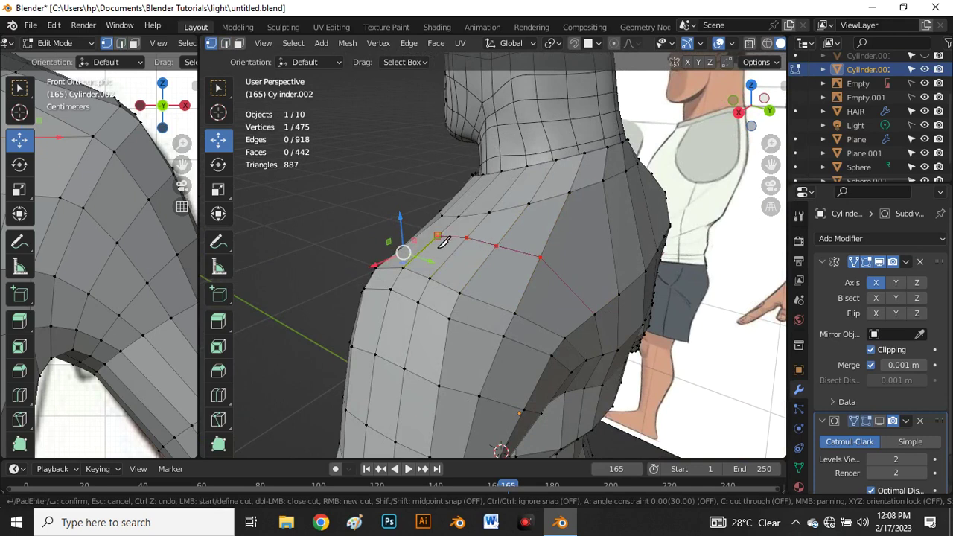
middle_drag(443, 240, 580, 240)
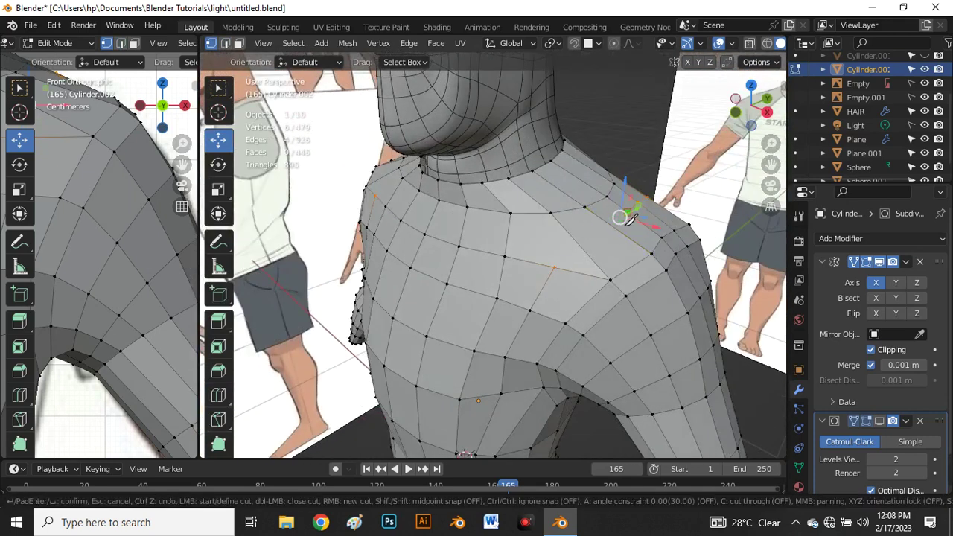
middle_drag(632, 242, 610, 255)
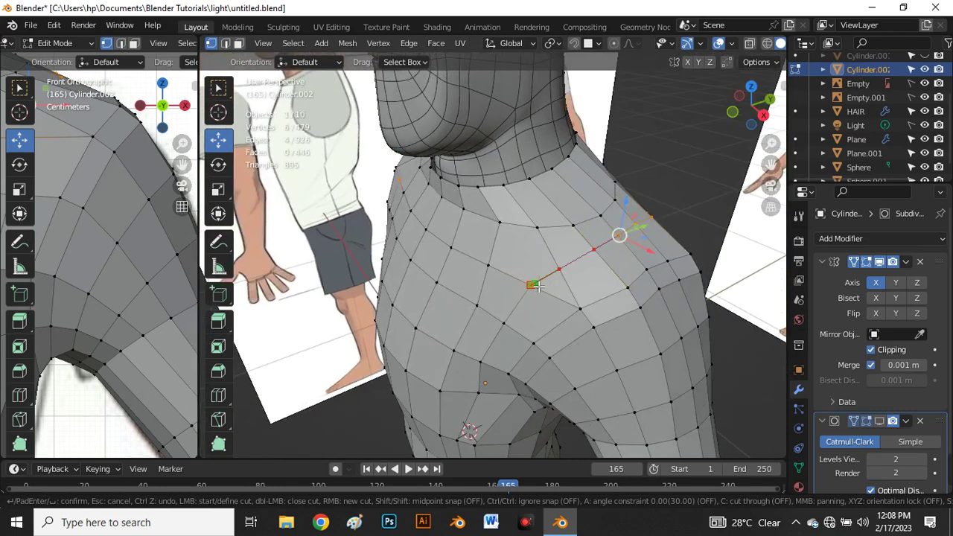
key(Return)
- Examine the new shoulder and chest cuts from the front, comparing the body in and out of Edit Mode
middle_drag(538, 286, 488, 301)
scroll(596, 299, down, 5)
key(Tab)
scroll(576, 253, up, 3)
key(Tab)
mouse_move(576, 253)
middle_down()
mouse_move(543, 281)
mouse_move(588, 266)
middle_up()
scroll(588, 266, up, 2)
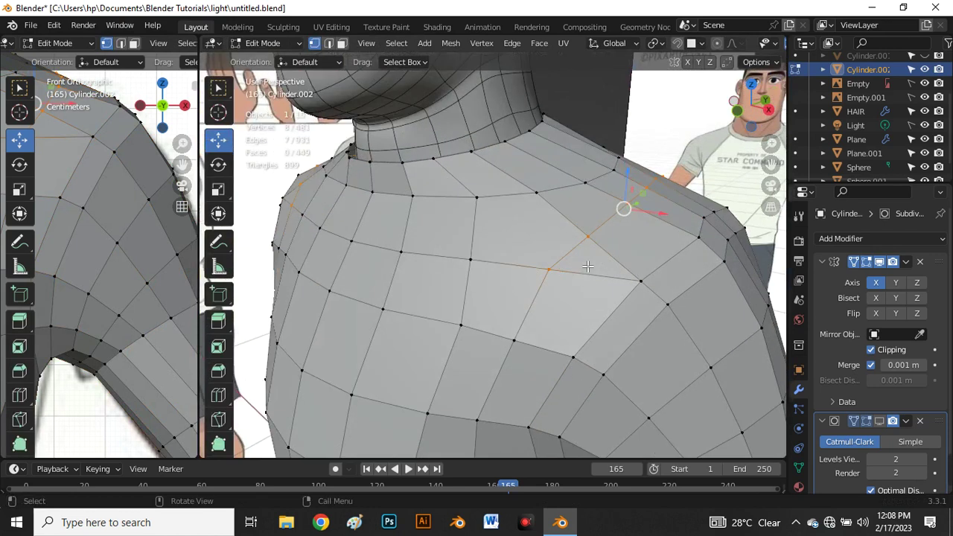
scroll(629, 287, down, 1)
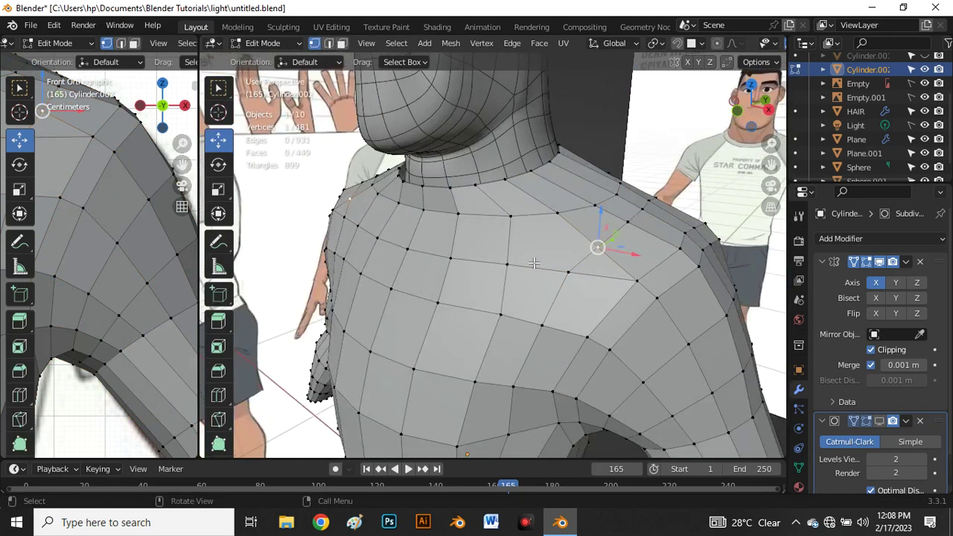
scroll(534, 263, down, 4)
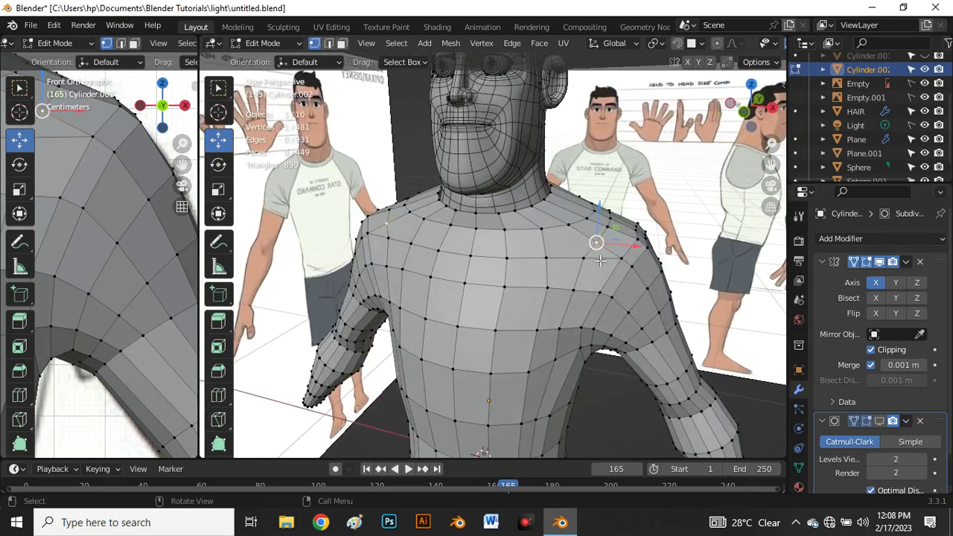
key(Tab)
key(Tab)
- Undo the shoulder knife cuts, the dissolved chest edges and both vertical loop cuts
key(2)
click(600, 260)
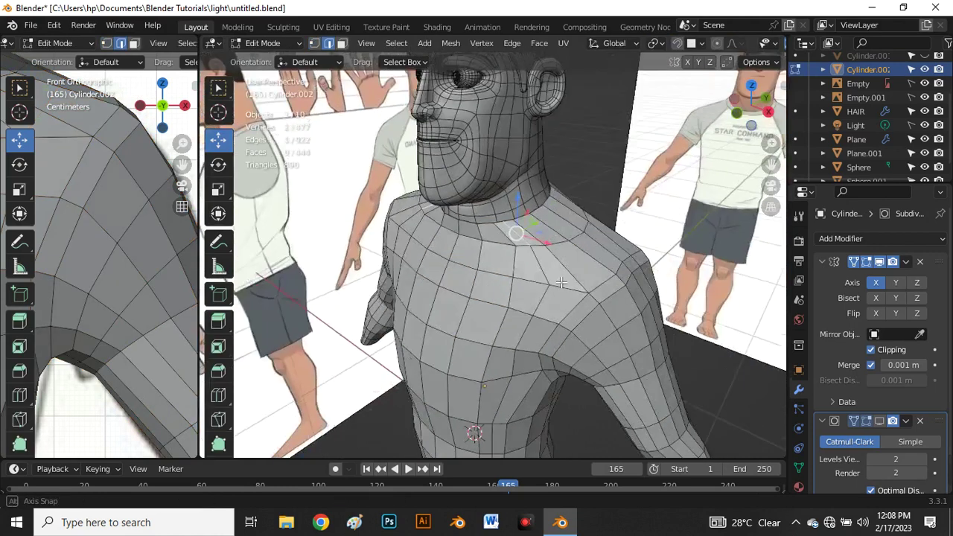
middle_drag(605, 264, 554, 278)
alt+click(554, 278)
key(1)
key(alt+a)
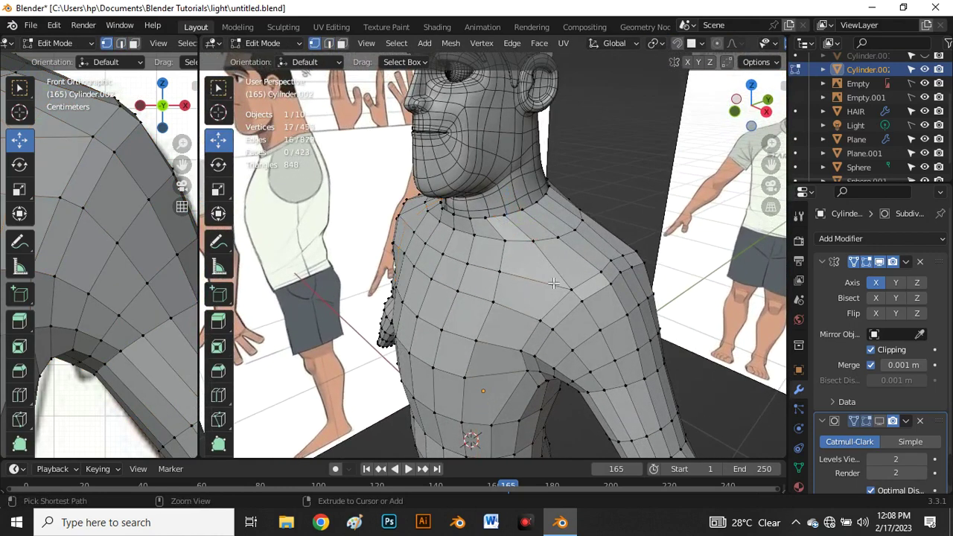
middle_drag(554, 278, 437, 278)
alt+click(476, 286)
key(ctrl+x)
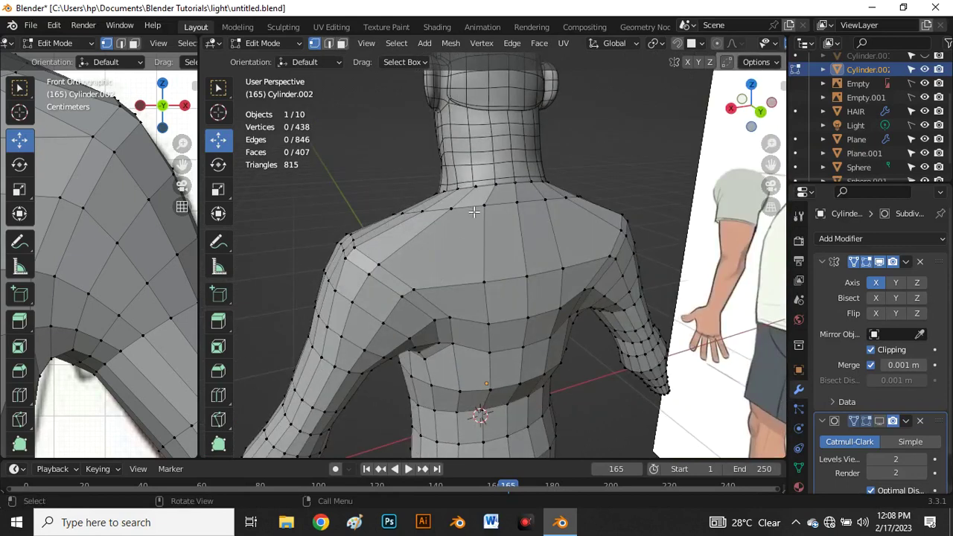
- Add a centred loop cut over the top of the shoulder between the neck and the arm
scroll(481, 224, up, 2)
middle_drag(452, 299, 417, 301)
key(ctrl+r)
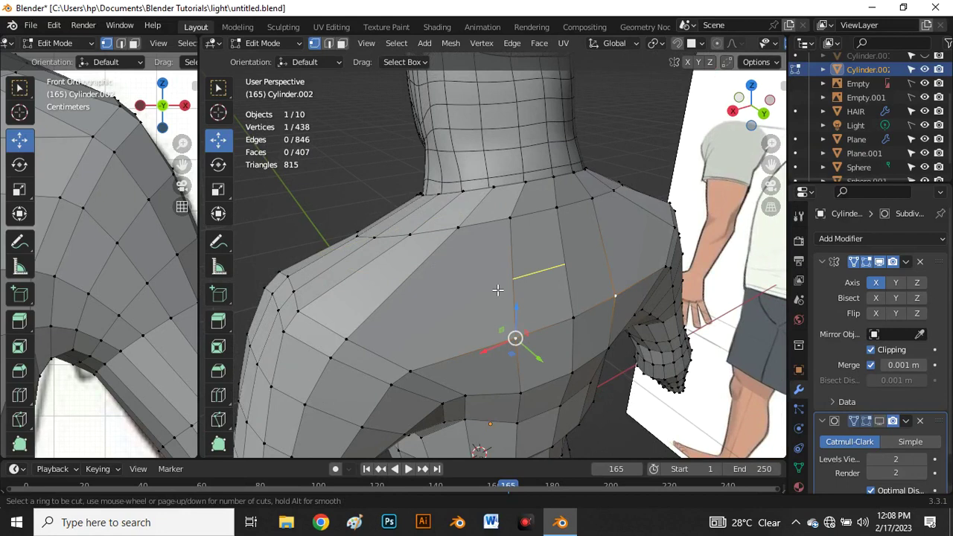
click(391, 259)
right_click(382, 245)
- Cut an edge with the Knife from the rear end of the shoulder loop to the mid-back vertex beside the spine
middle_drag(472, 362, 403, 295)
key(k)
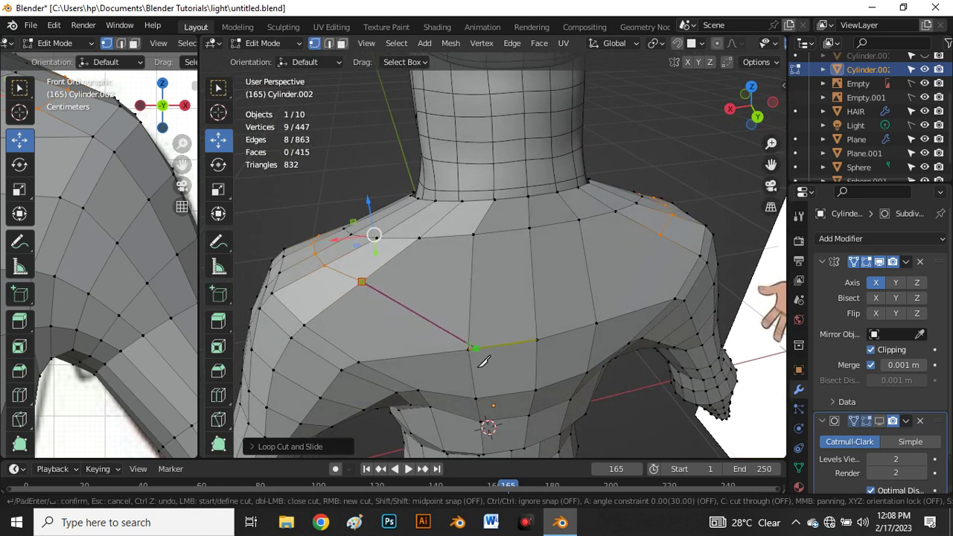
key(ctrl)
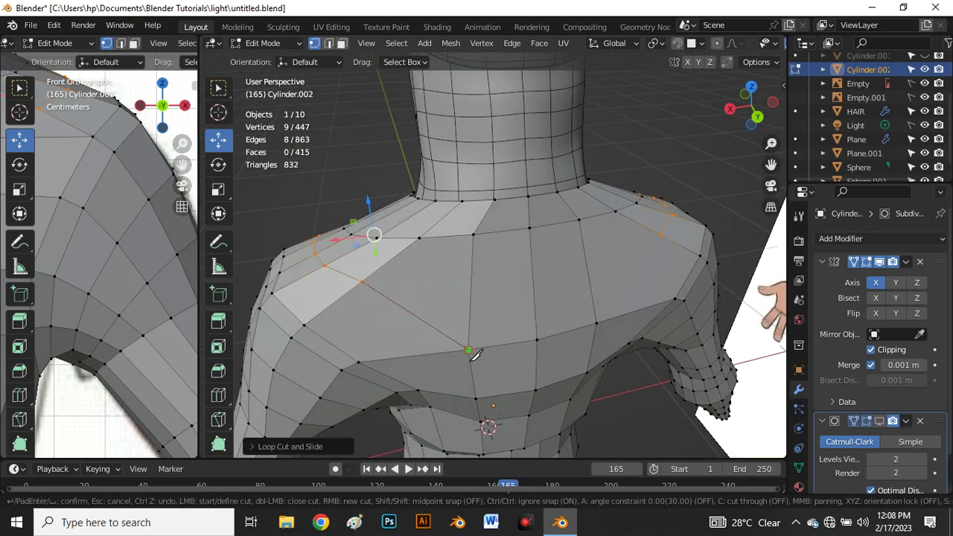
key(Return)
- Shift the upper-back vertex at the new cut slightly along X toward the shoulder
middle_drag(516, 353, 436, 269)
click(448, 275)
key(g)
key(x)
click(423, 283)
- Move the shoulder-blade vertex at the rear end of the new loop and the vertex above it slightly backward along Y
click(373, 262)
middle_drag(372, 262, 461, 296)
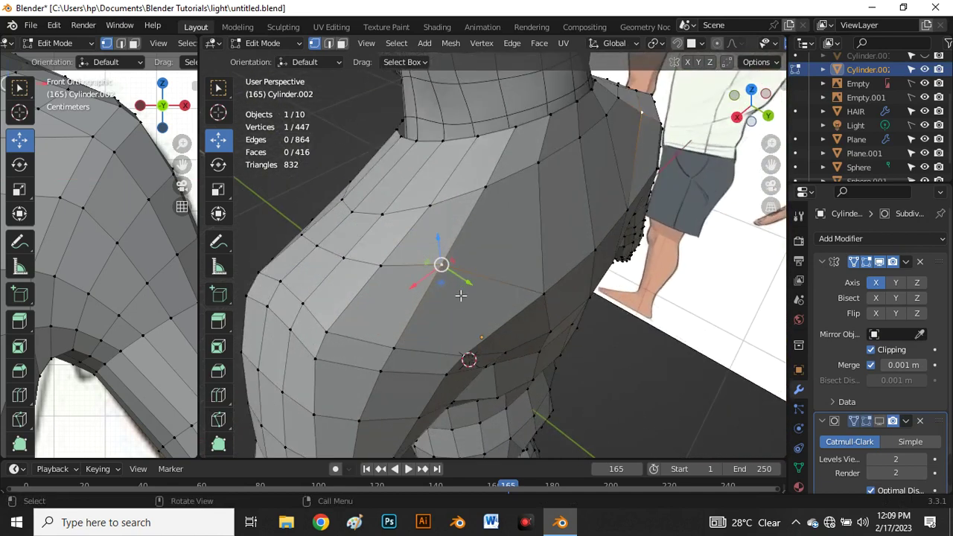
key(g)
key(y)
drag(469, 287, 469, 288)
click(491, 191)
drag(511, 199, 520, 204)
middle_drag(525, 229, 483, 240)
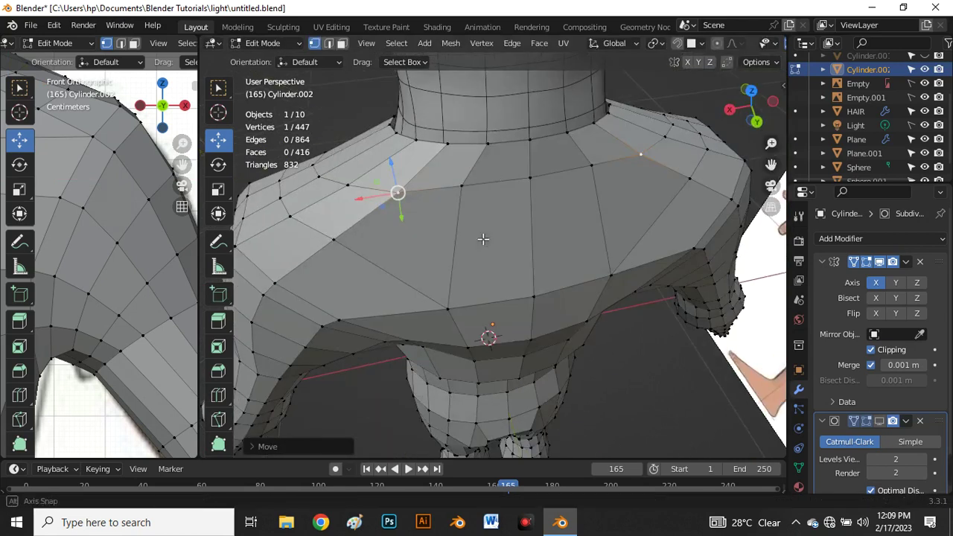
- Slide the neighbouring vertex in the row below the neck toward the spine and nudge it slightly into place
click(461, 186)
key(shift+v)
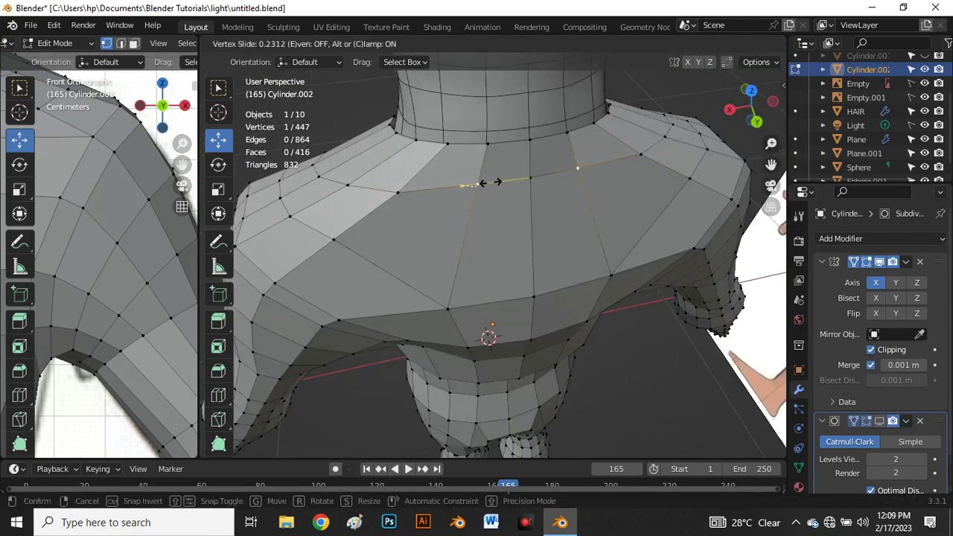
click(492, 183)
middle_drag(495, 216, 517, 236)
scroll(517, 236, up, 3)
drag(515, 236, 515, 237)
- Examine the reshaped back from behind and check the torso's side profile in the right orthographic view
scroll(521, 290, down, 5)
middle_drag(544, 204, 484, 264)
scroll(455, 228, up, 2)
middle_drag(450, 293, 517, 298)
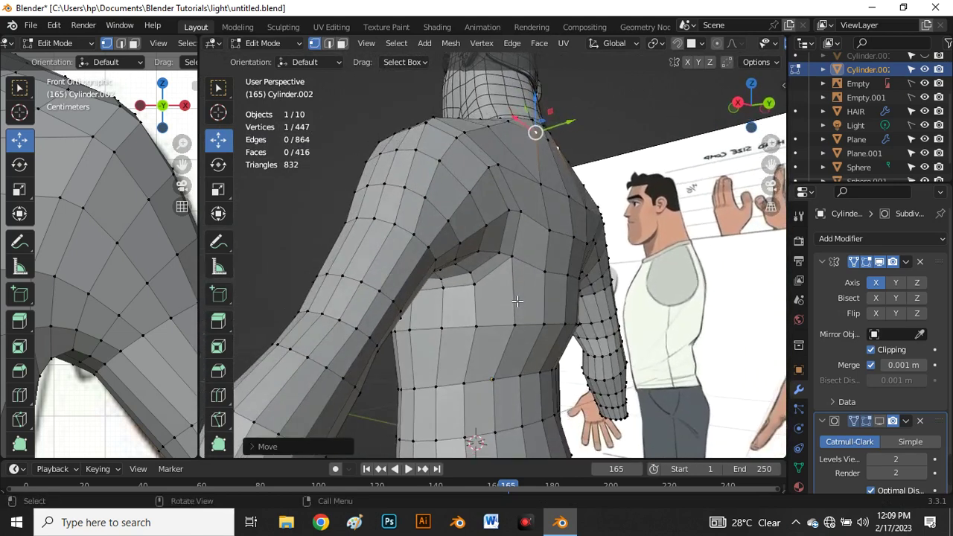
key(grave)
click(612, 295)
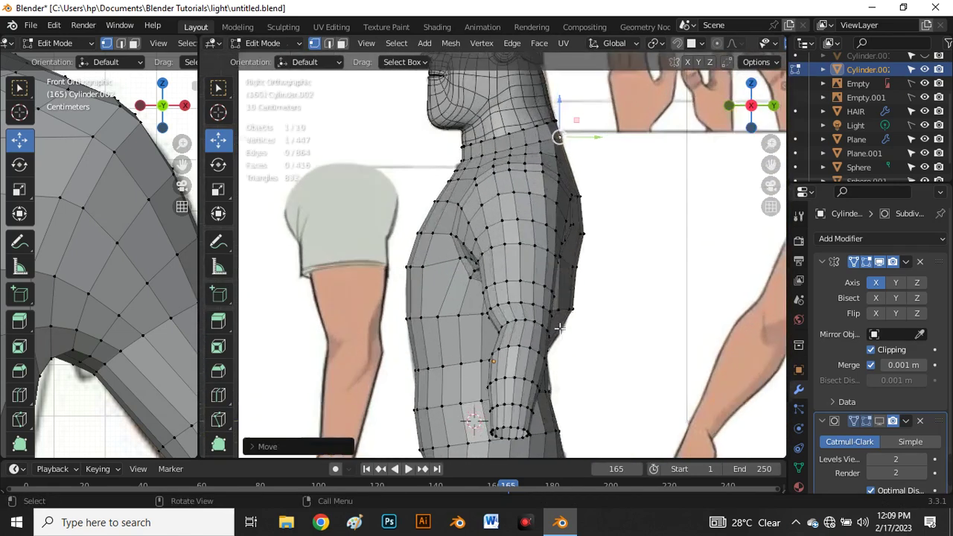
- Move the single vertex on the side of the back, below the armpit, slightly along the body's depth in the right view
scroll(556, 291, up, 5)
click(566, 301)
key(g)
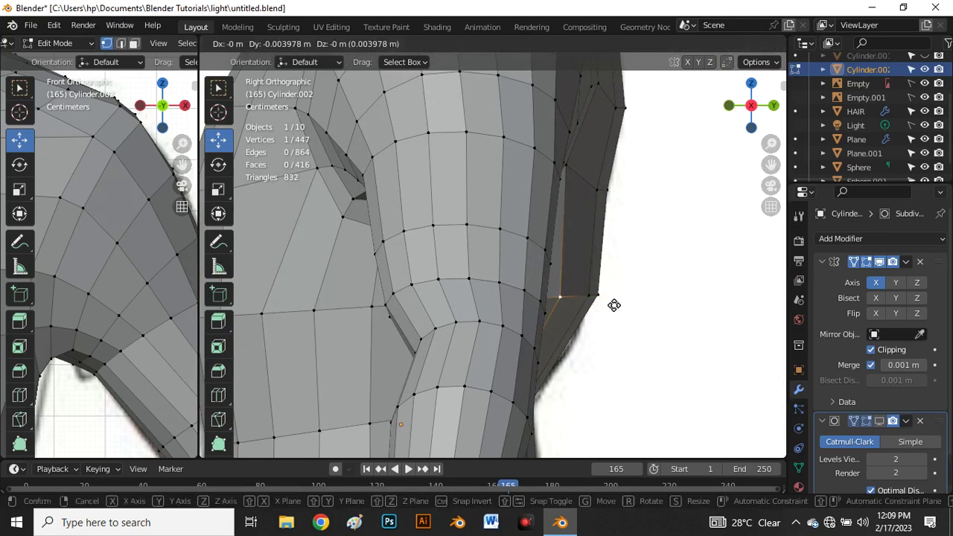
click(610, 305)
- Add the neighbouring vertex above it, beside the armpit, to the selection and shift both vertices slightly
middle_drag(611, 305, 400, 333)
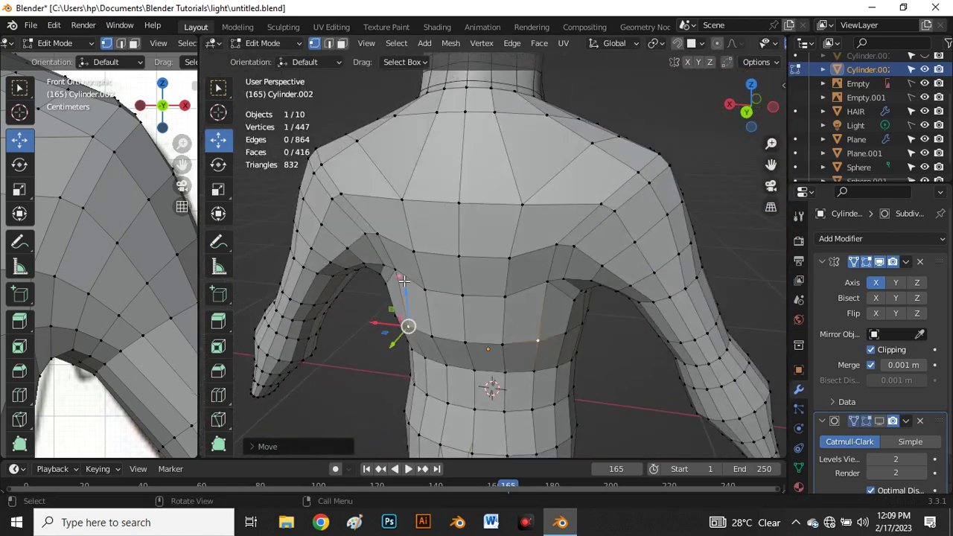
scroll(405, 282, up, 4)
shift+click(377, 275)
middle_drag(402, 327, 403, 341)
drag(403, 342, 407, 355)
- Compare the back and armpit contour with the side reference in X-ray, and examine the whole body from several angles
key(grave)
click(502, 347)
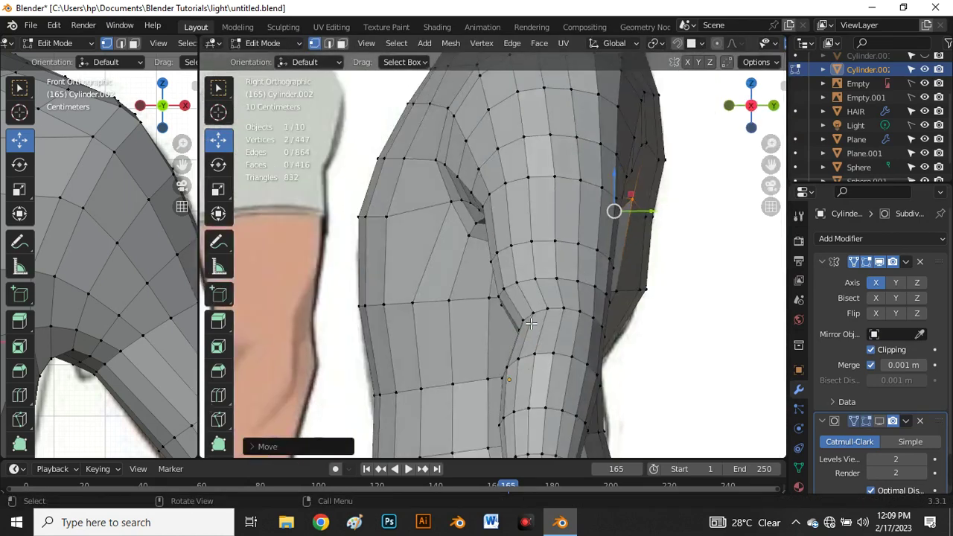
scroll(618, 252, up, 4)
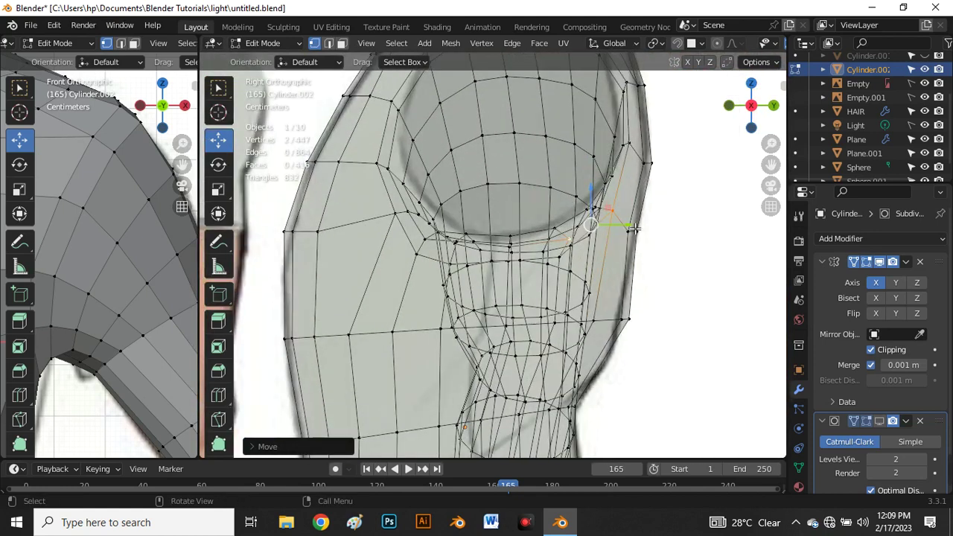
scroll(627, 225, down, 9)
middle_drag(628, 225, 685, 246)
key(alt+z)
mouse_move(547, 298)
middle_down()
mouse_move(632, 305)
mouse_move(556, 292)
middle_up()
key(grave)
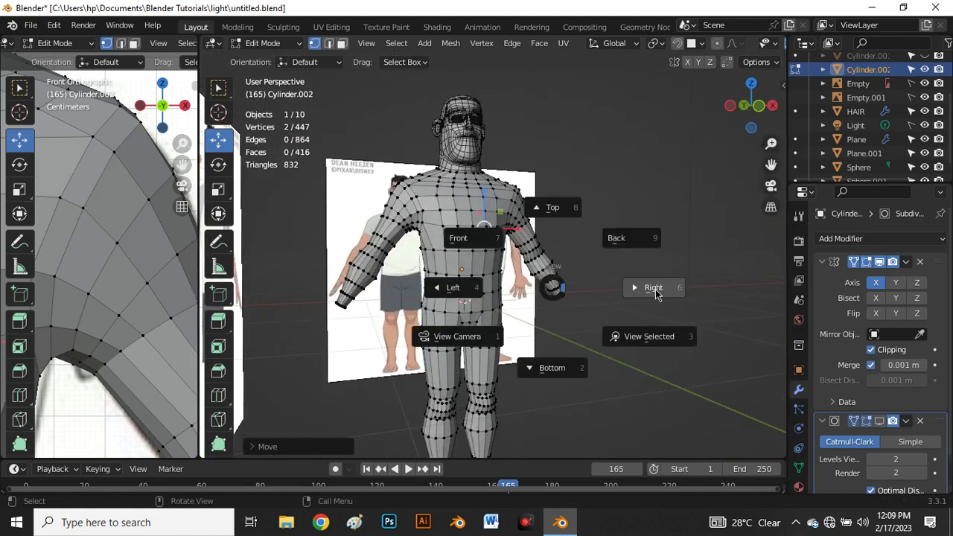
click(658, 296)
- Enlarge the front viewport and frame the full figure in it
drag(205, 294, 532, 320)
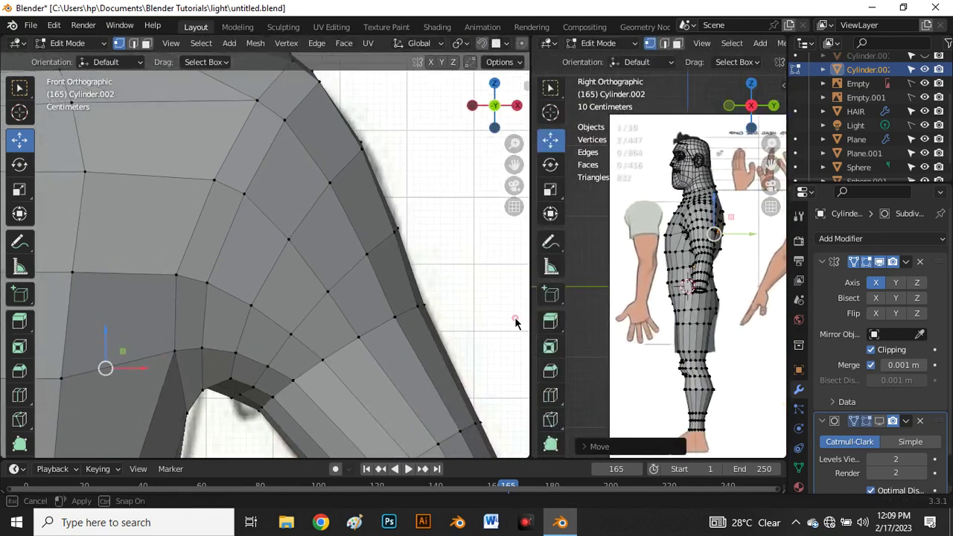
scroll(441, 259, down, 5)
scroll(344, 221, down, 2)
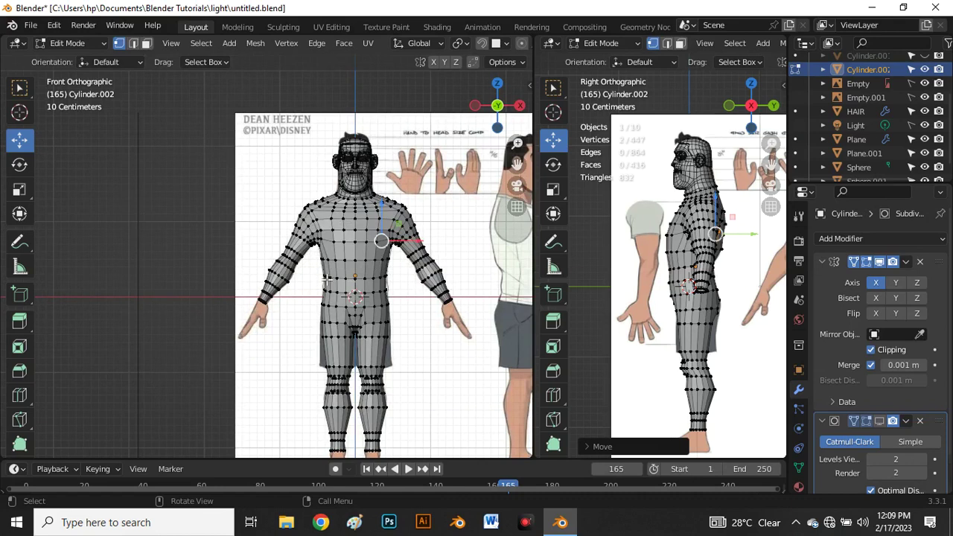
scroll(328, 283, down, 2)
- Add a centred edge loop around both thighs, midway between the crotch and the knees
scroll(364, 365, up, 7)
scroll(397, 293, up, 2)
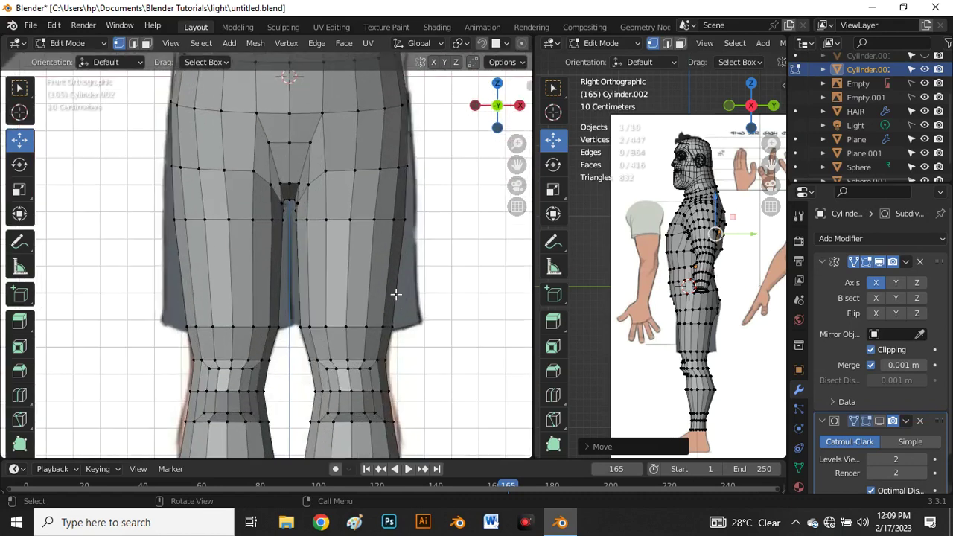
key(ctrl+r)
click(358, 272)
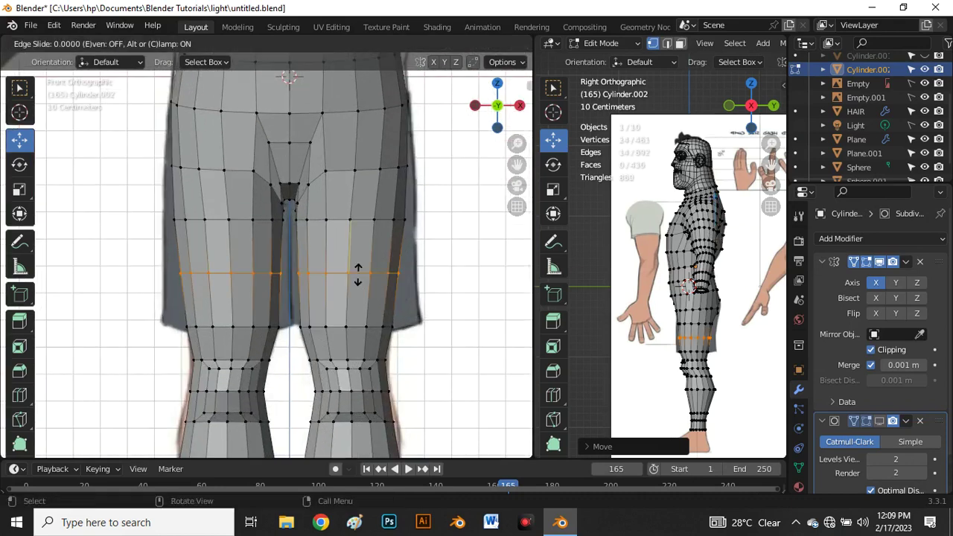
right_click(358, 273)
key(alt+z)
key(alt+z)
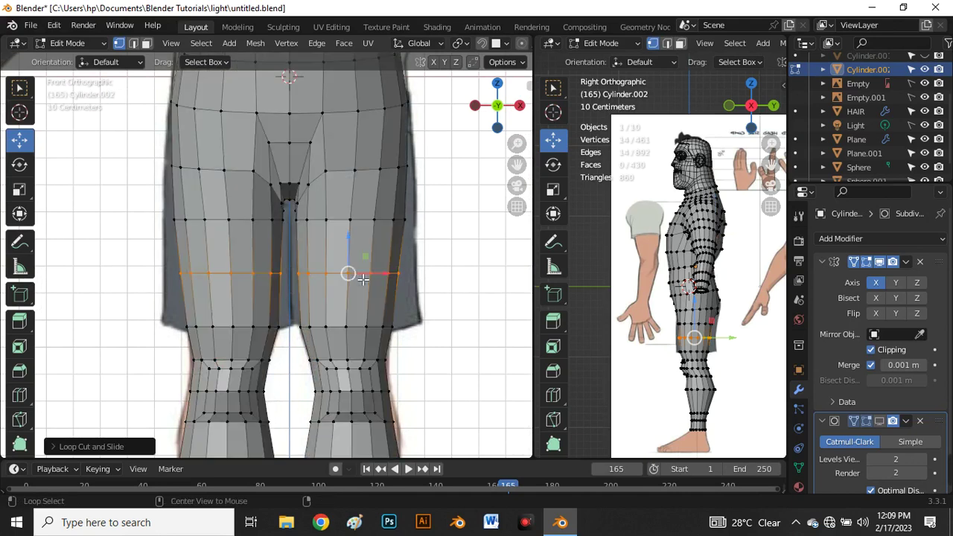
- Add an edge loop around both lower legs, between the widest part of the calves and the ankles
scroll(321, 264, down, 5)
scroll(663, 337, up, 3)
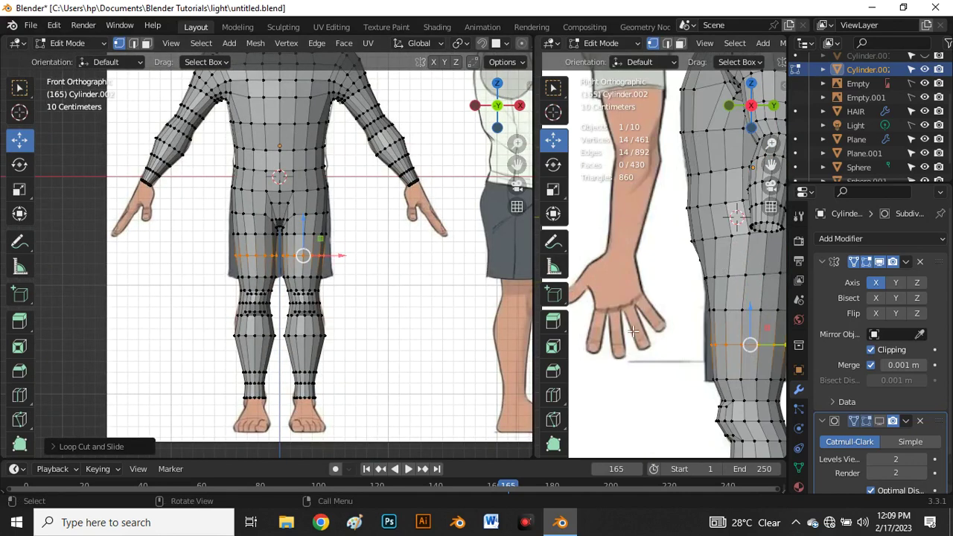
scroll(599, 328, down, 2)
scroll(235, 312, up, 4)
key(alt+z)
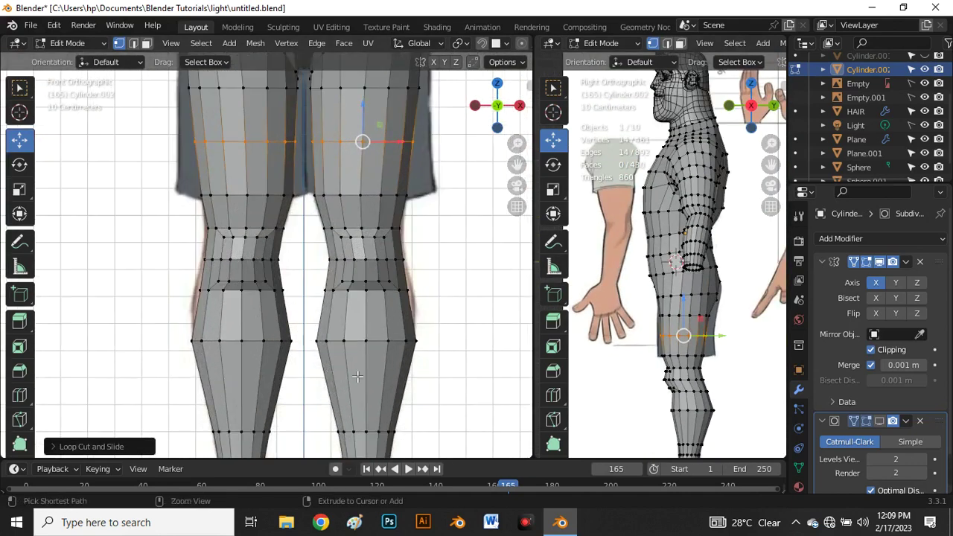
key(ctrl+r)
click(366, 365)
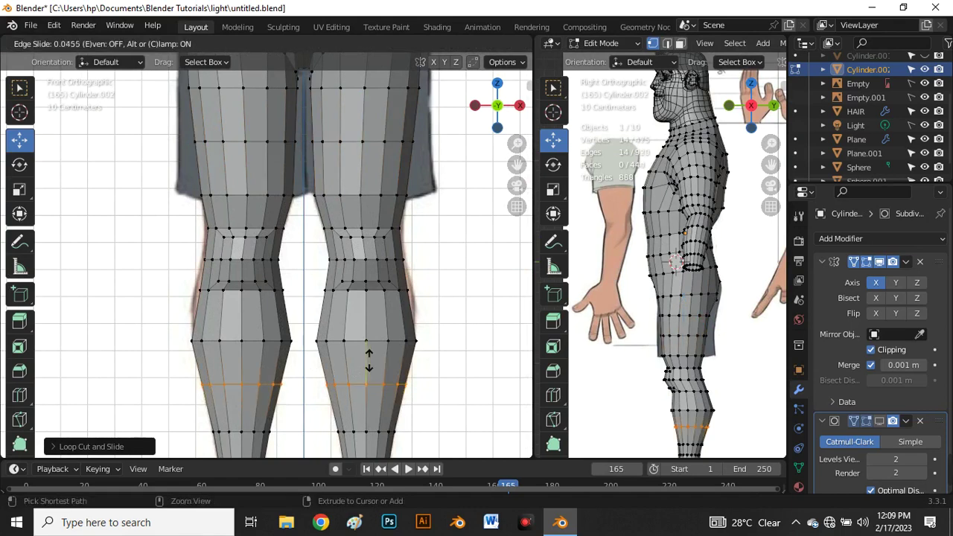
click(368, 359)
- Enable the Subdivision modifier's viewport display on the body after checking the legs in the front and side views
scroll(249, 277, down, 5)
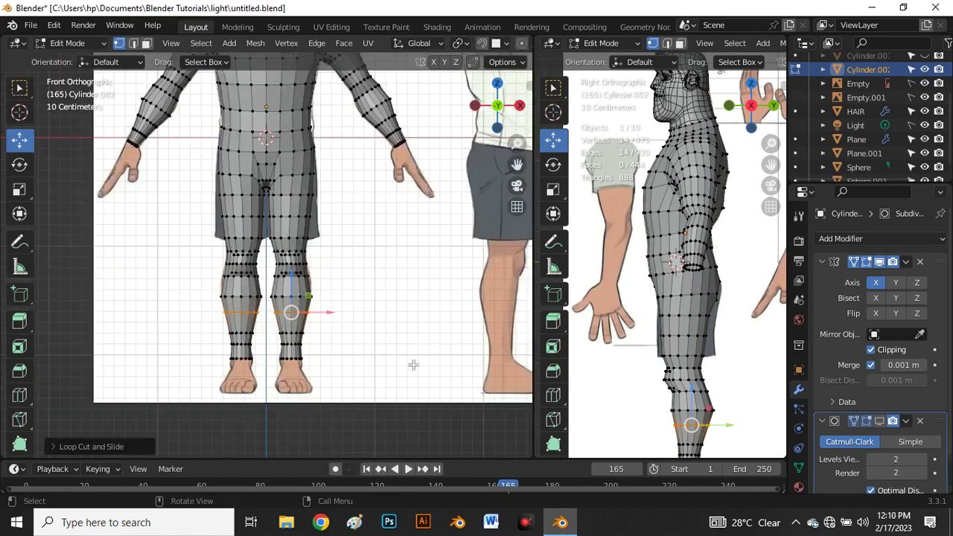
scroll(744, 450, up, 3)
scroll(690, 235, down, 3)
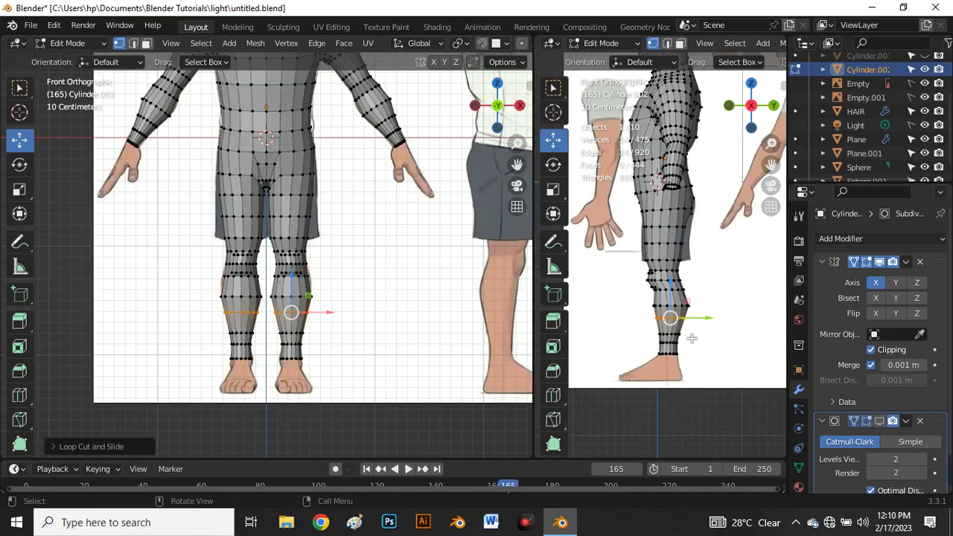
scroll(703, 349, up, 3)
scroll(268, 186, down, 3)
scroll(272, 181, up, 3)
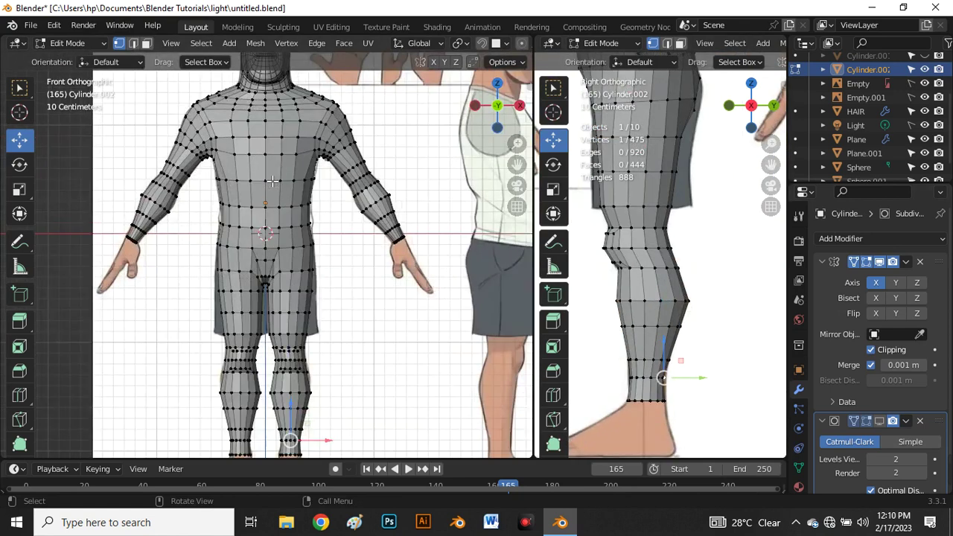
click(880, 422)
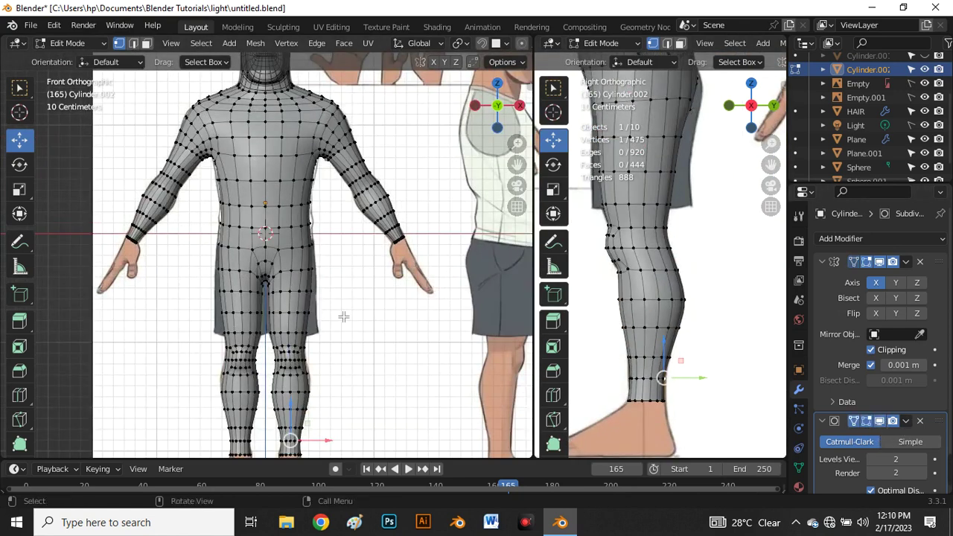
scroll(336, 304, down, 3)
scroll(314, 159, up, 6)
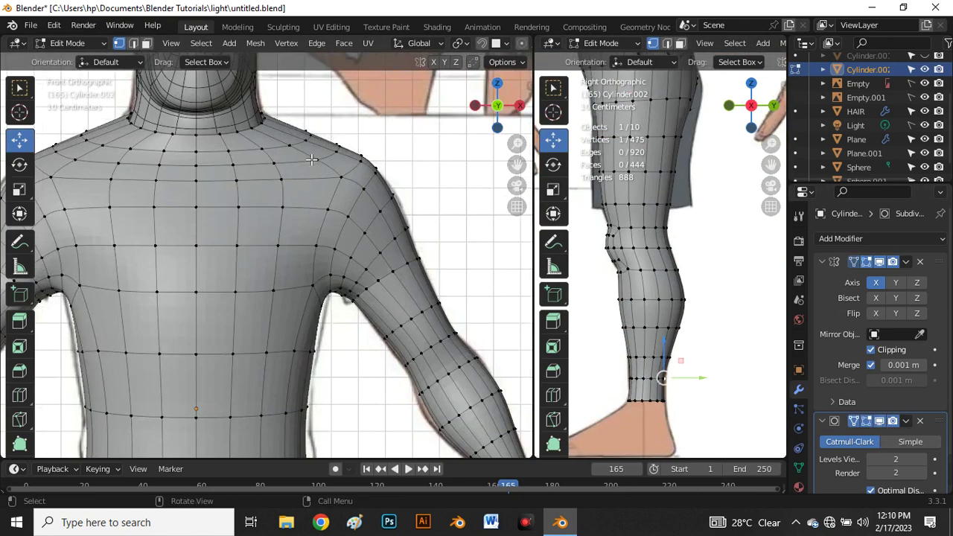
- Examine the subdivided shoulder, armpit and arm in Object Mode and Edit Mode
key(Tab)
scroll(298, 223, down, 2)
scroll(304, 208, up, 2)
mouse_move(332, 235)
middle_down()
mouse_move(262, 261)
mouse_move(238, 238)
mouse_move(322, 232)
middle_up()
scroll(332, 261, up, 4)
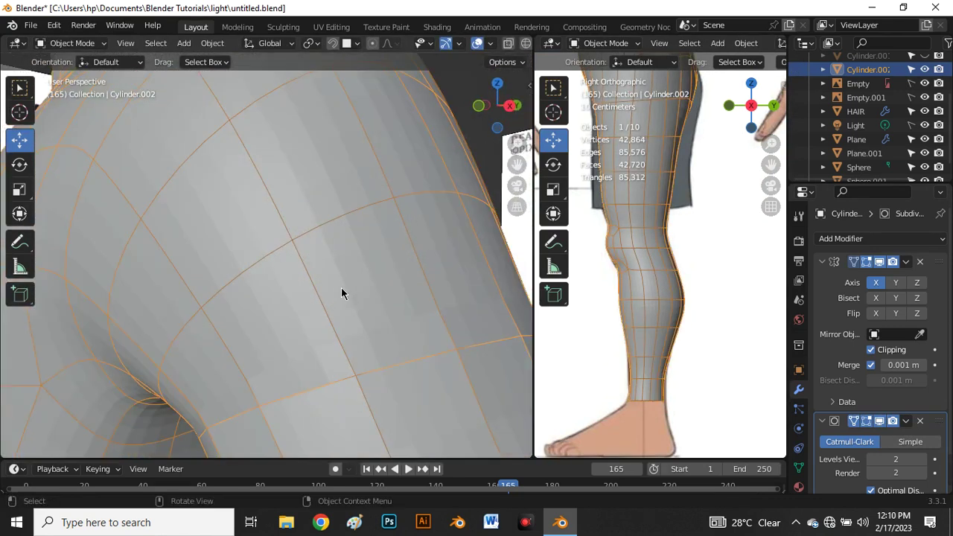
key(Tab)
scroll(332, 268, down, 2)
scroll(385, 162, down, 3)
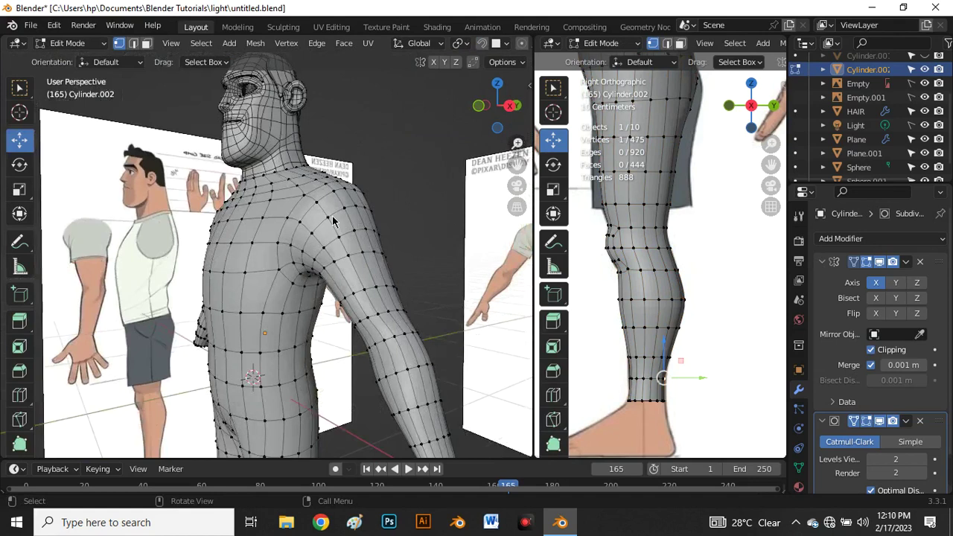
- Apply Shade Smooth to the body in Object Mode and inspect the upper arm
key(Tab)
right_click(333, 219)
click(310, 190)
middle_drag(310, 187, 376, 269)
scroll(327, 300, up, 4)
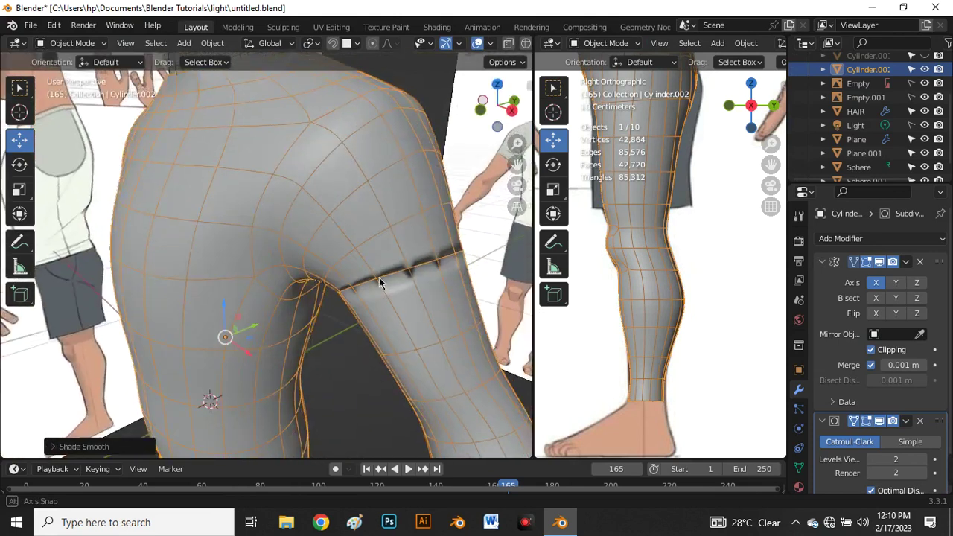
scroll(378, 273, up, 3)
scroll(395, 274, down, 3)
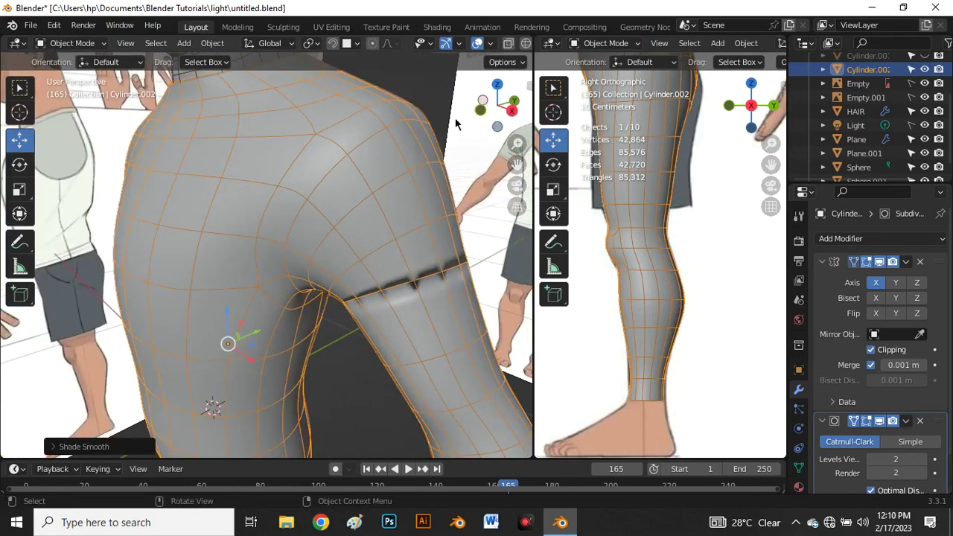
- Turn off the wireframe overlay in the larger viewport
click(490, 43)
click(403, 281)
middle_drag(335, 247, 411, 273)
- Select all faces of the body mesh and recalculate their normals to the outside
key(Tab)
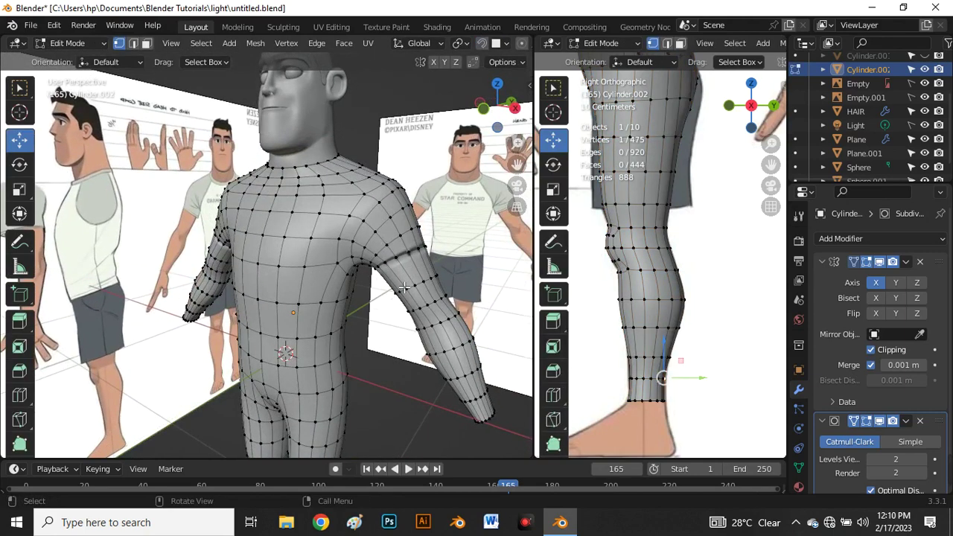
scroll(405, 287, up, 5)
scroll(410, 287, down, 5)
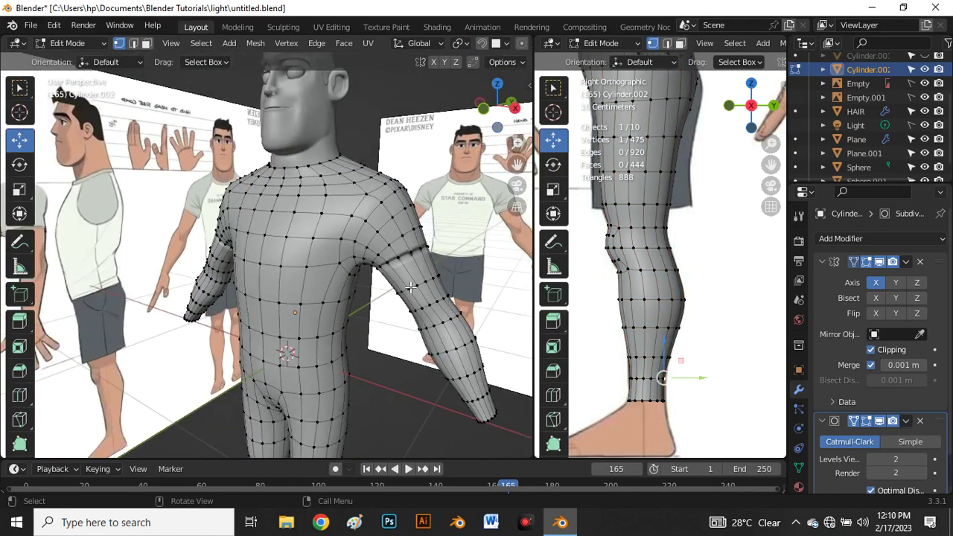
key(3)
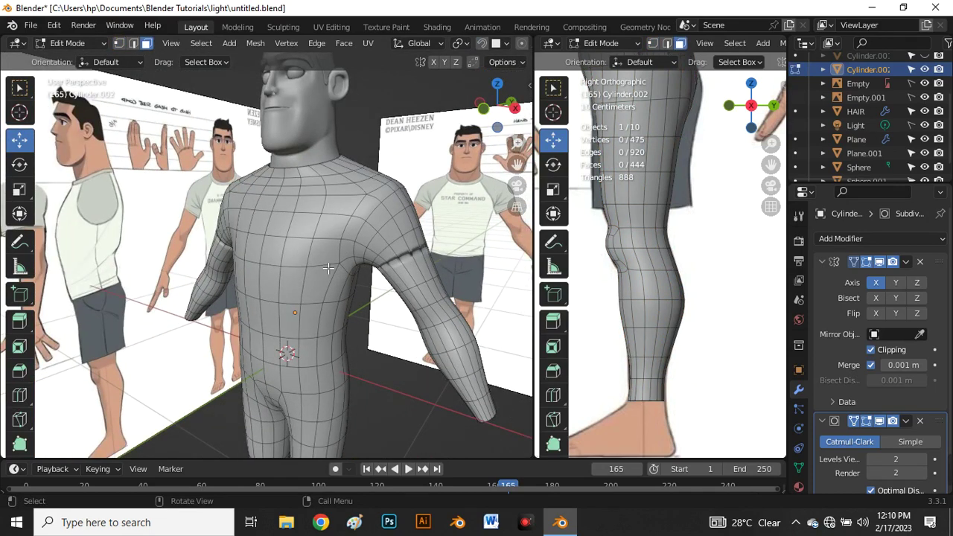
scroll(328, 269, up, 2)
key(a)
middle_drag(328, 268, 347, 273)
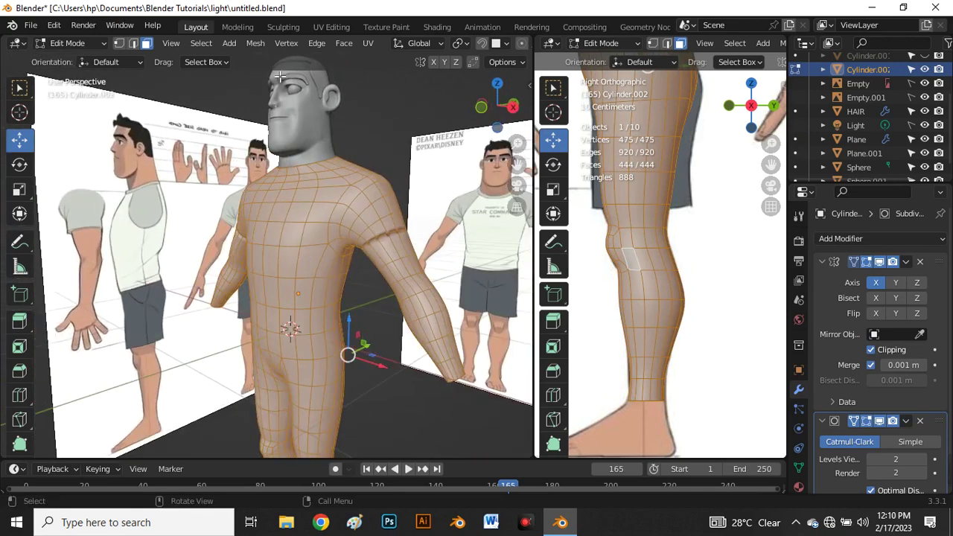
click(255, 43)
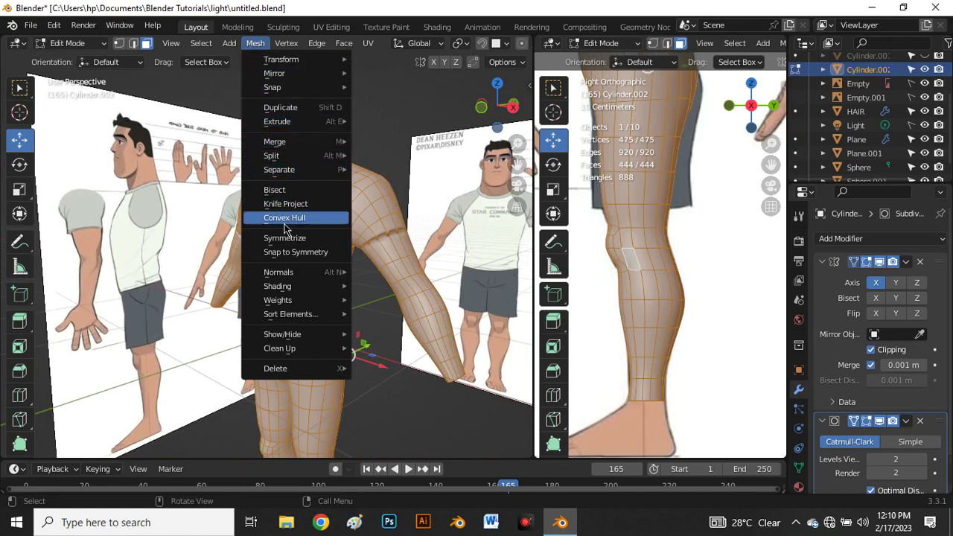
mouse_move(295, 278)
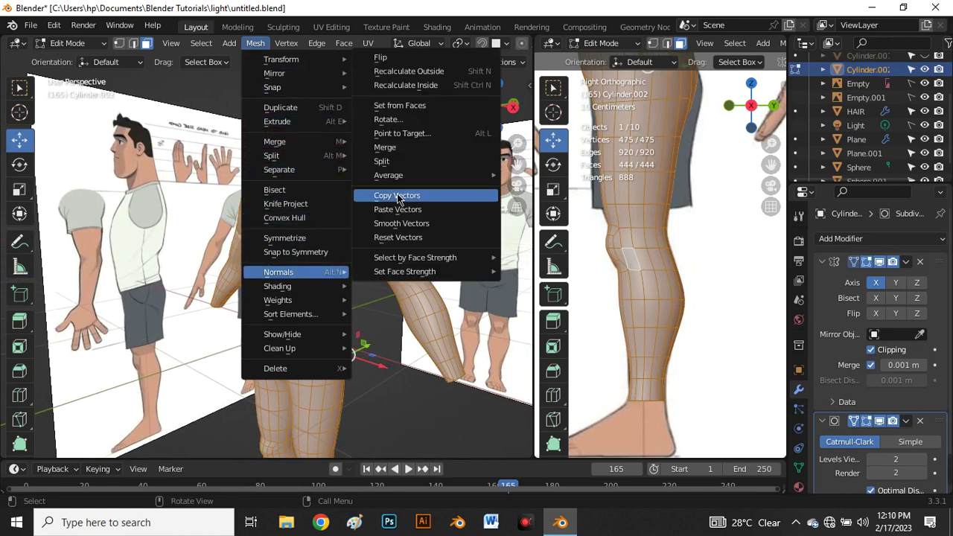
click(419, 77)
- Inspect the smoothed body in Object Mode from an angle and in the front view against the reference
middle_drag(354, 233, 374, 256)
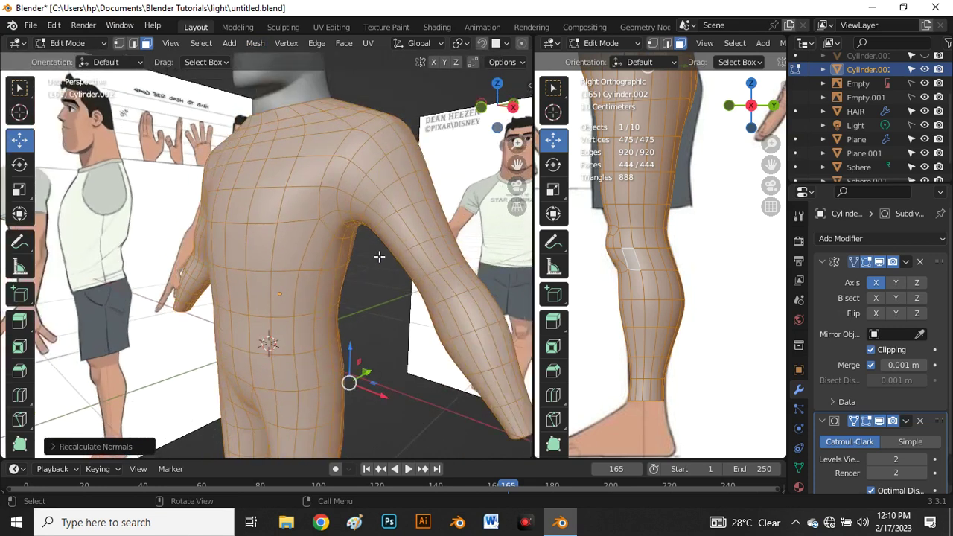
key(Tab)
middle_drag(385, 311, 425, 370)
key(grave)
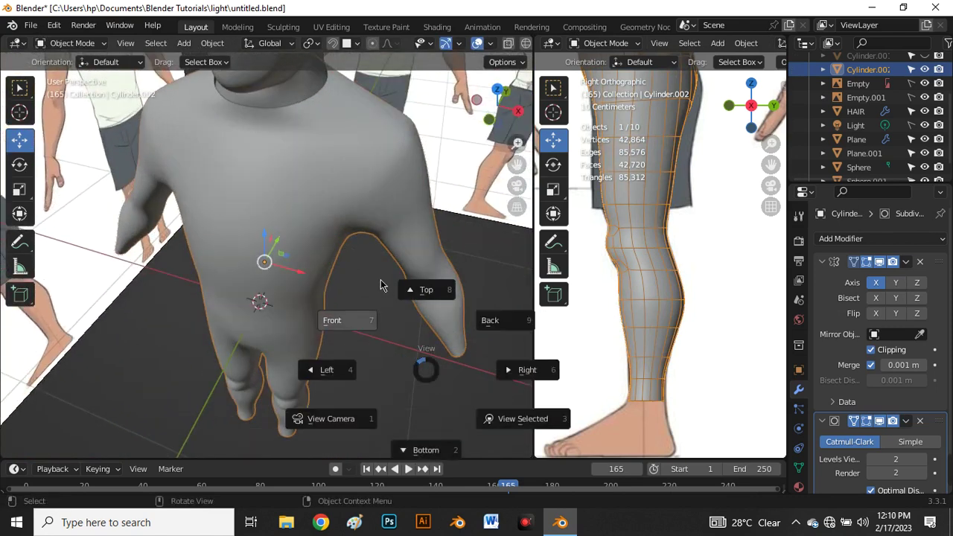
click(344, 317)
scroll(371, 287, up, 4)
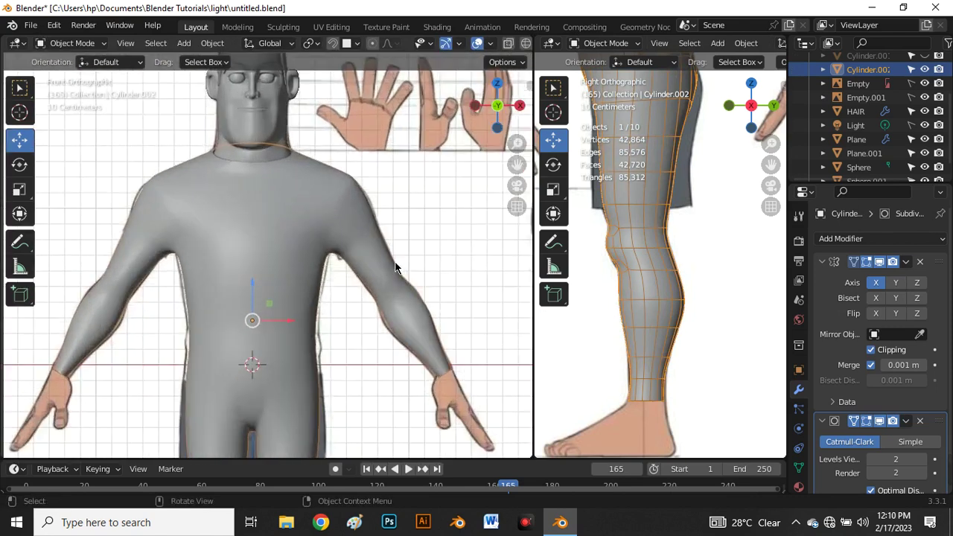
scroll(588, 244, down, 7)
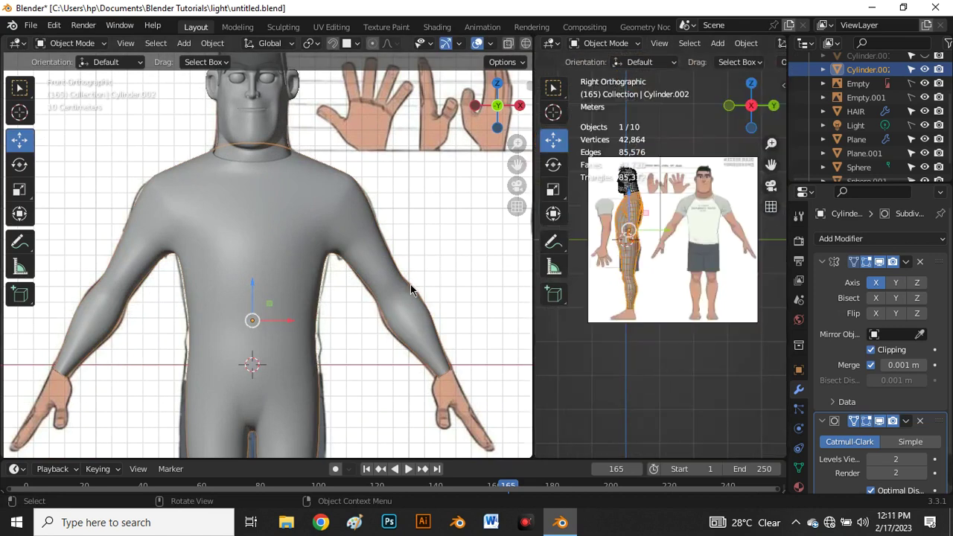
- Open the body mesh in Edit Mode with edge selection and turn on X-ray to reveal the arm reference
key(Tab)
scroll(330, 216, up, 4)
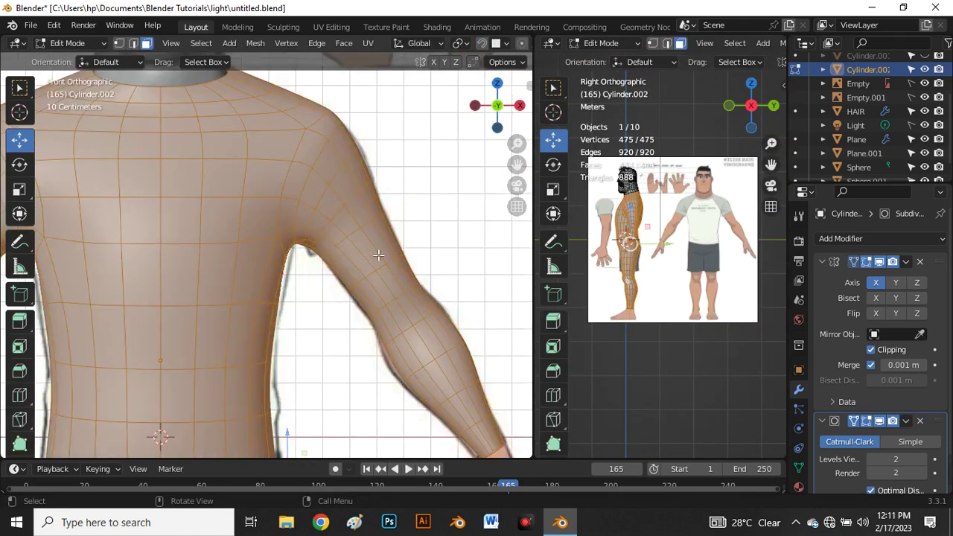
scroll(362, 216, down, 3)
key(2)
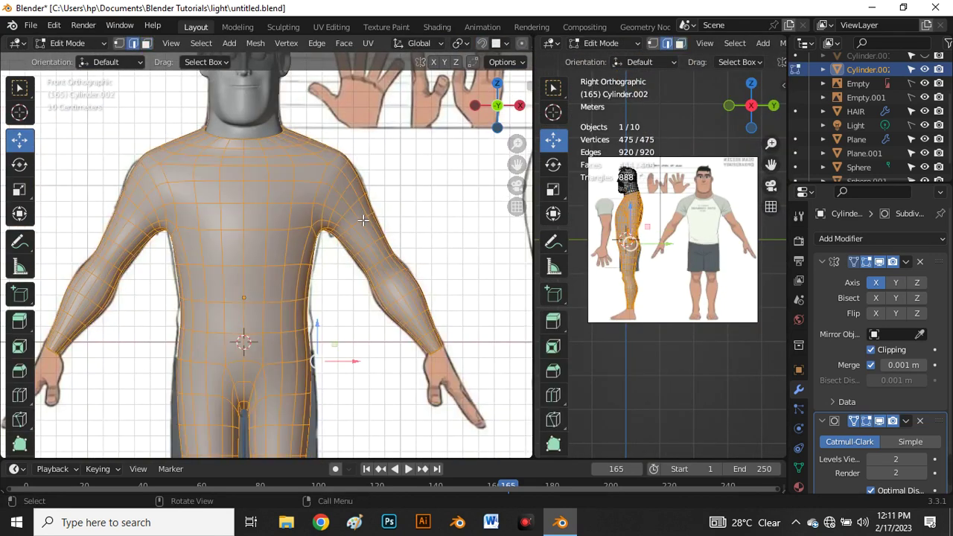
click(364, 228)
scroll(366, 228, up, 3)
key(alt+z)
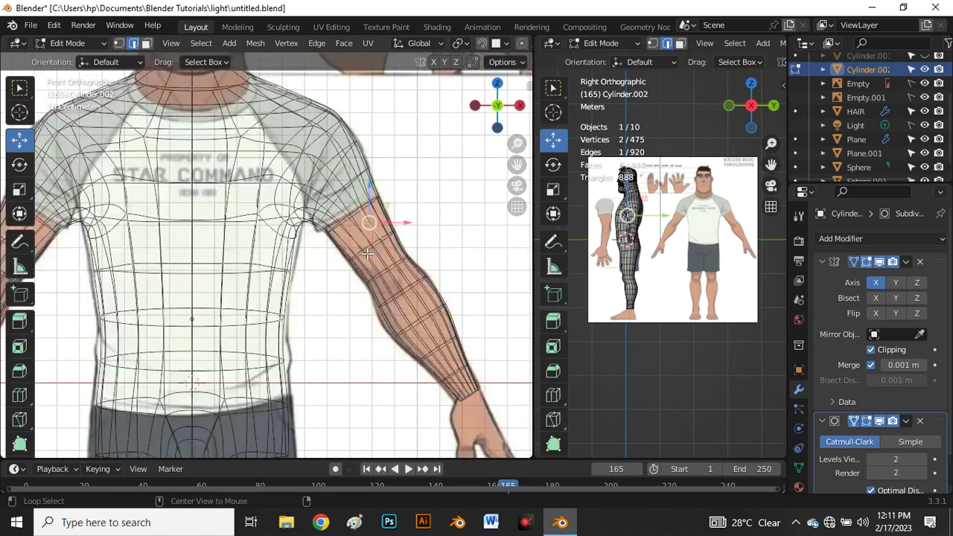
- Select the edge loop just above the elbow and scale it to about 0.92 to fit the reference outline
scroll(369, 223, up, 2)
scroll(366, 223, down, 2)
scroll(417, 283, up, 2)
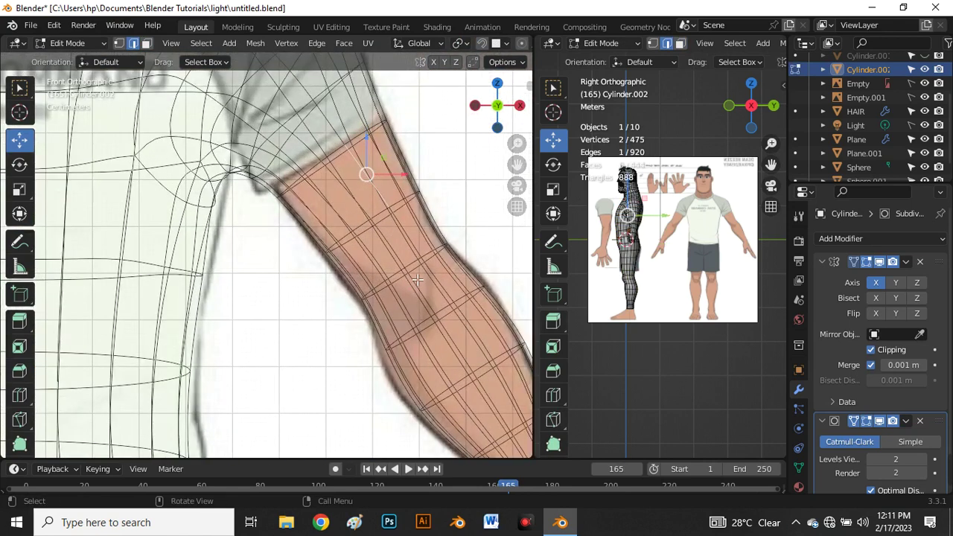
scroll(377, 238, down, 1)
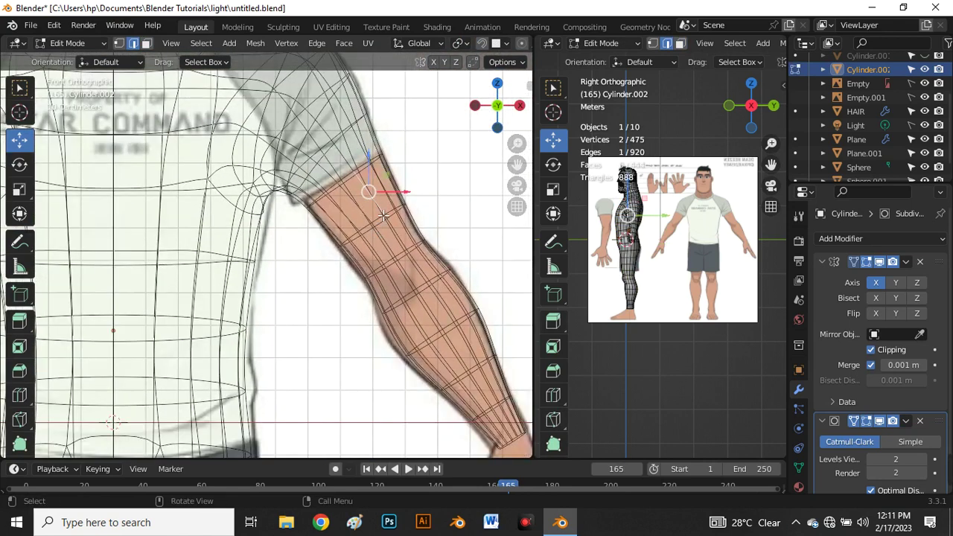
key(alt+z)
key(alt+z)
scroll(379, 226, up, 3)
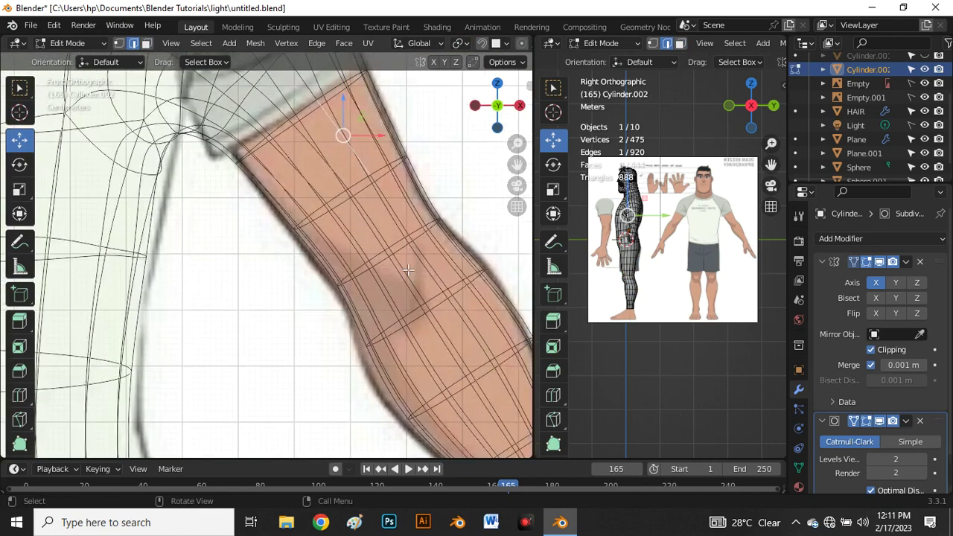
alt+click(395, 254)
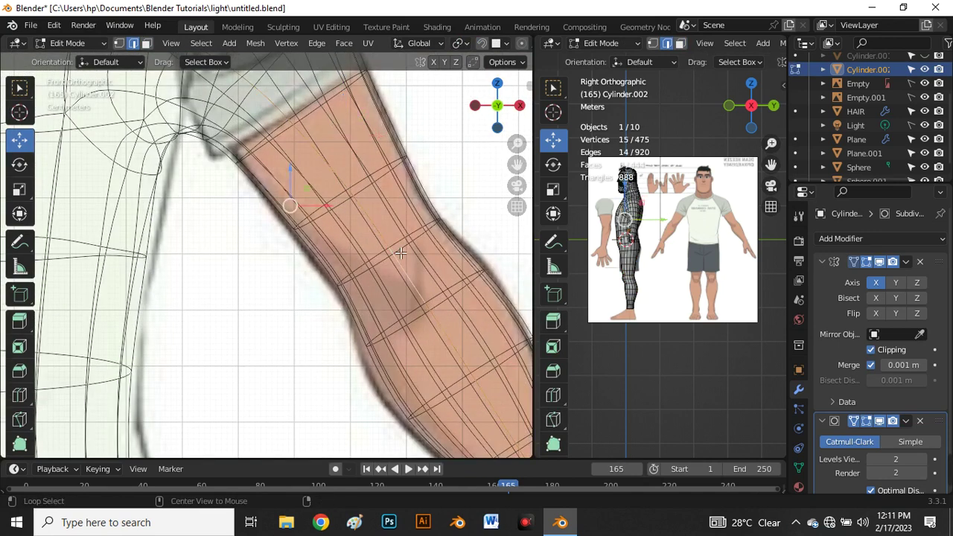
scroll(410, 244, up, 2)
scroll(388, 256, down, 4)
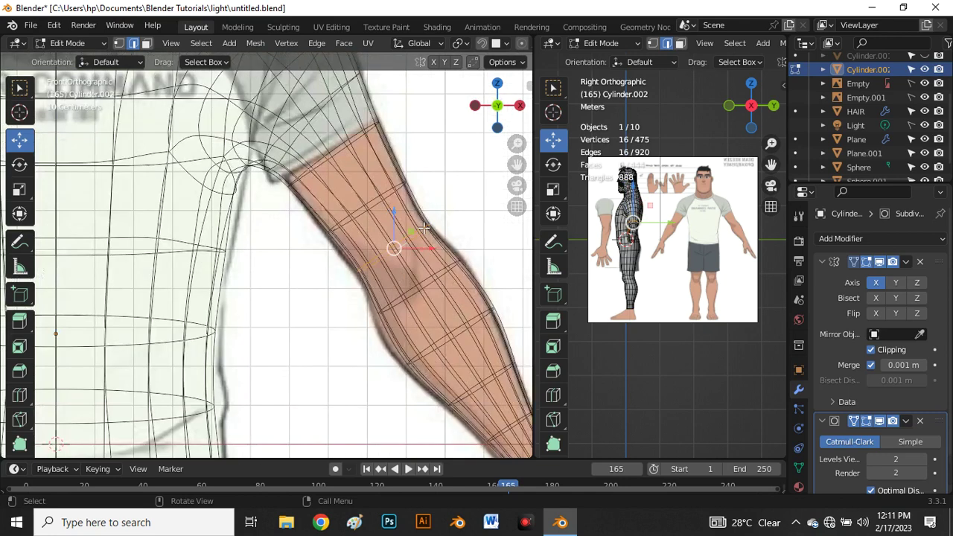
scroll(393, 249, up, 2)
key(s)
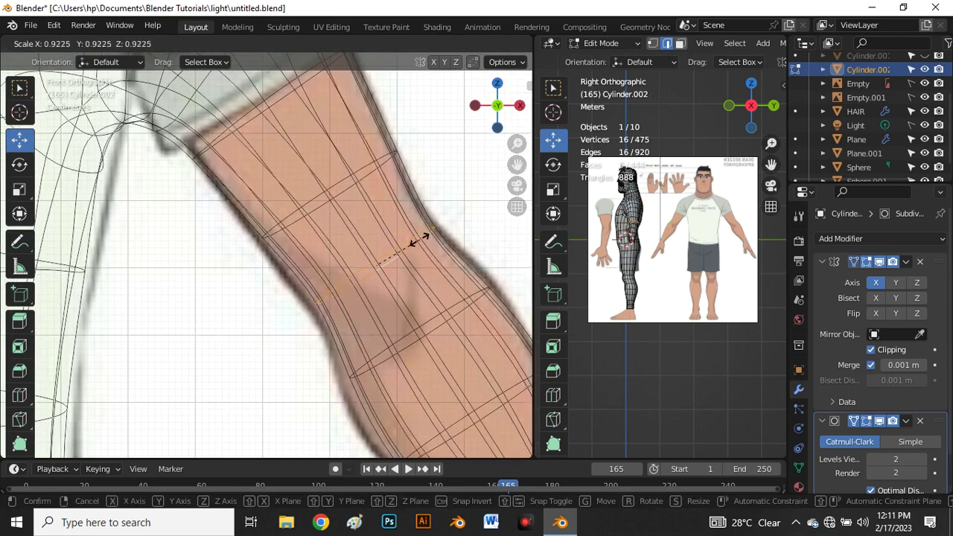
click(422, 244)
scroll(371, 224, down, 1)
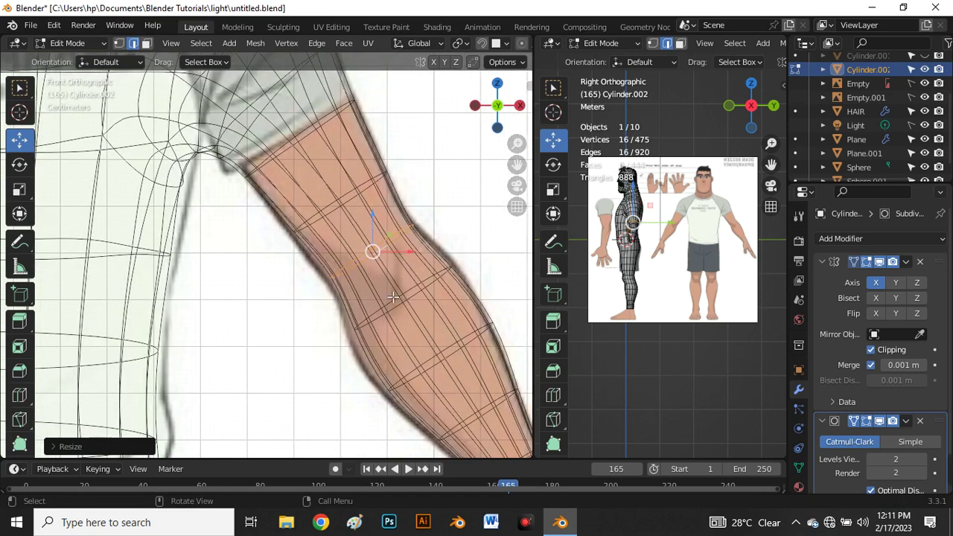
- Select the edge loop at the elbow and scale it up to about 1.09 to match the reference
alt+click(399, 314)
scroll(403, 312, up, 3)
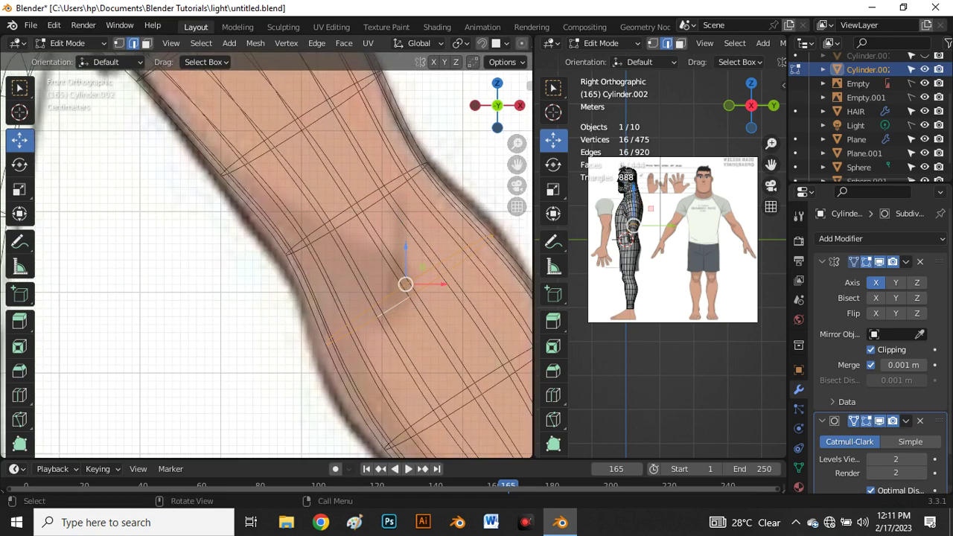
key(s)
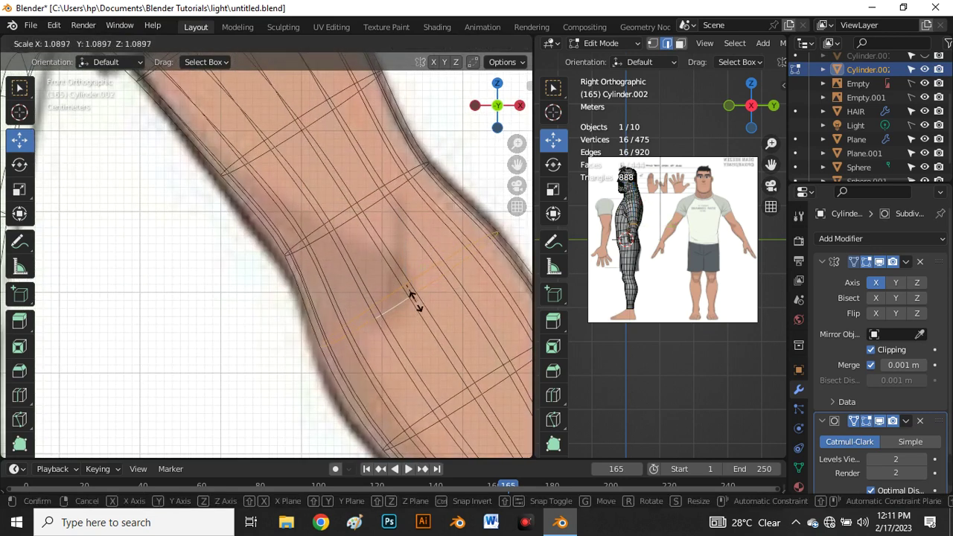
click(417, 302)
scroll(341, 250, down, 1)
scroll(341, 250, down, 3)
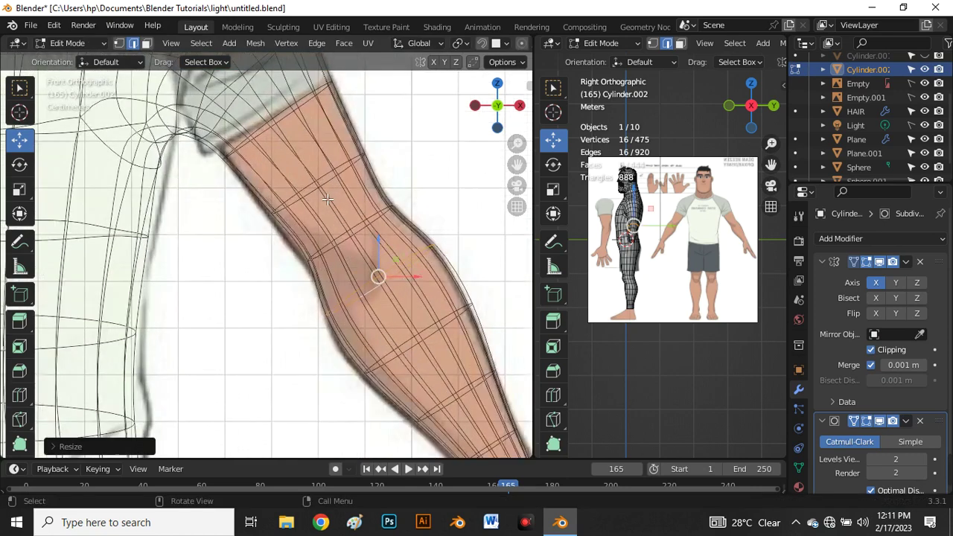
- Scale the edge loop around the middle of the upper arm to fit the reference, and turn off X-ray
alt+click(315, 187)
scroll(310, 200, up, 3)
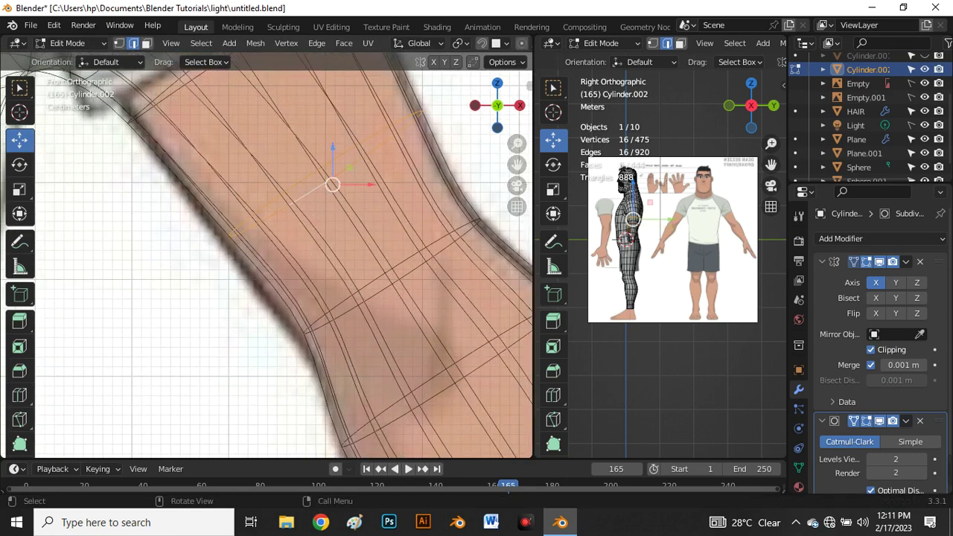
key(s)
click(316, 219)
scroll(318, 216, down, 4)
key(alt+z)
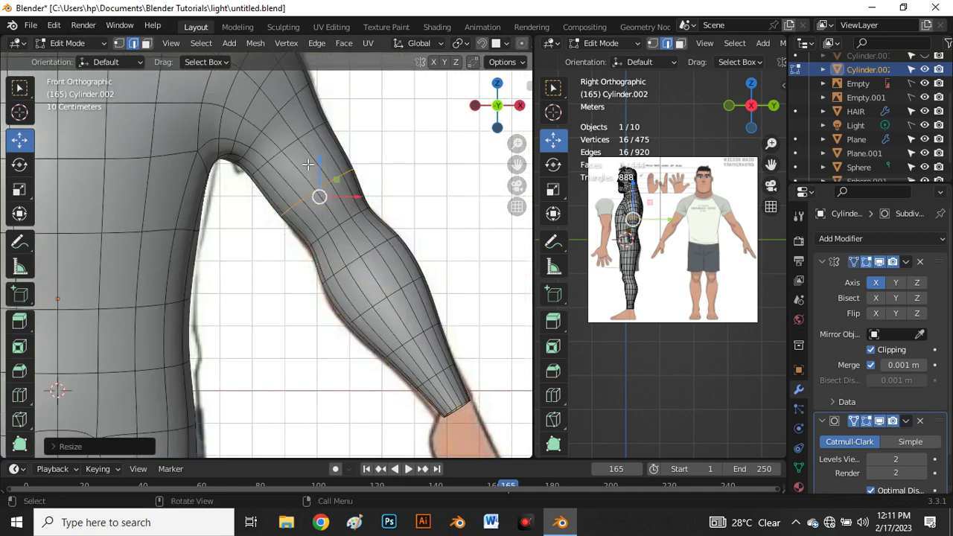
- Examine the reshaped arm against the front reference in Edit Mode and in Object Mode
scroll(307, 164, up, 2)
scroll(316, 195, down, 3)
scroll(315, 194, up, 2)
scroll(327, 223, down, 2)
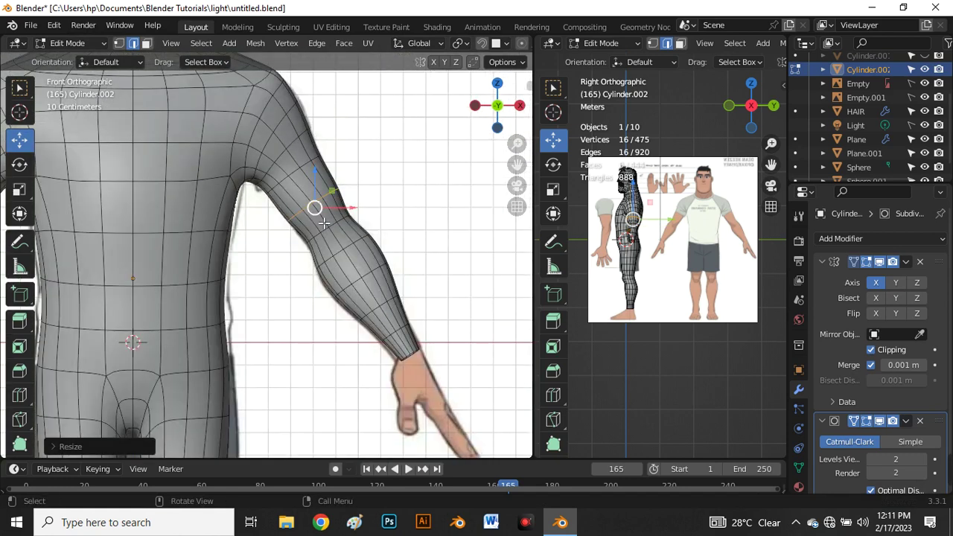
key(Tab)
scroll(332, 208, down, 3)
scroll(348, 208, up, 4)
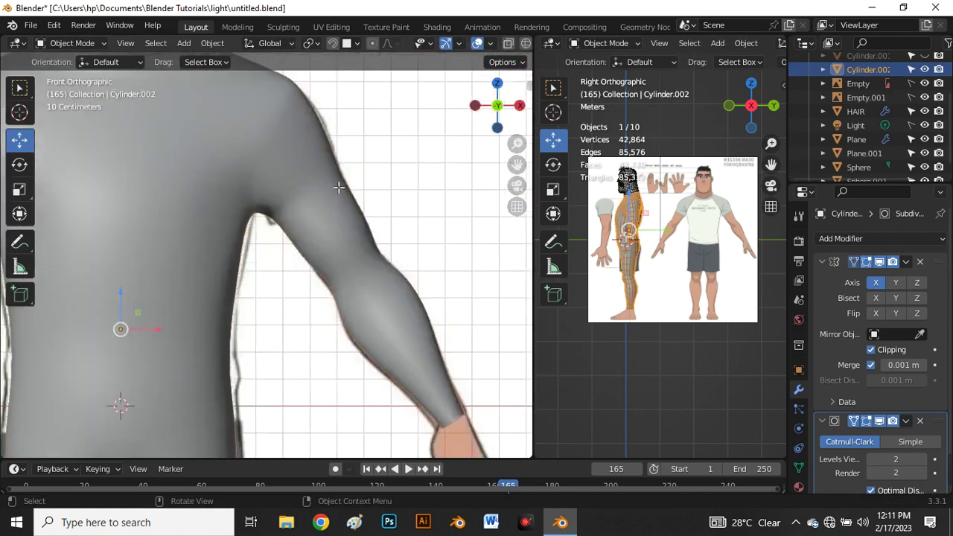
- Try adding an edge loop around the upper arm just below the armpit and scaling it
key(Tab)
key(alt+z)
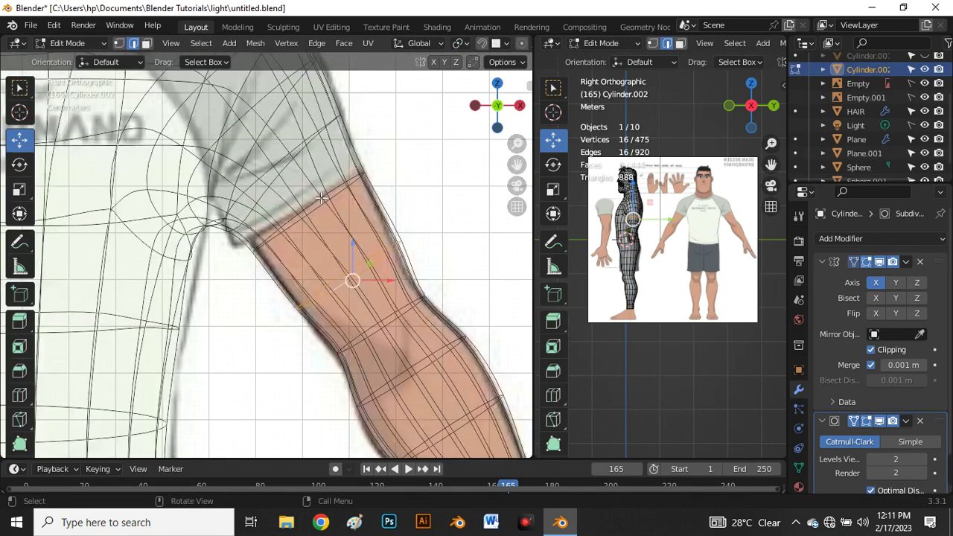
scroll(321, 200, up, 1)
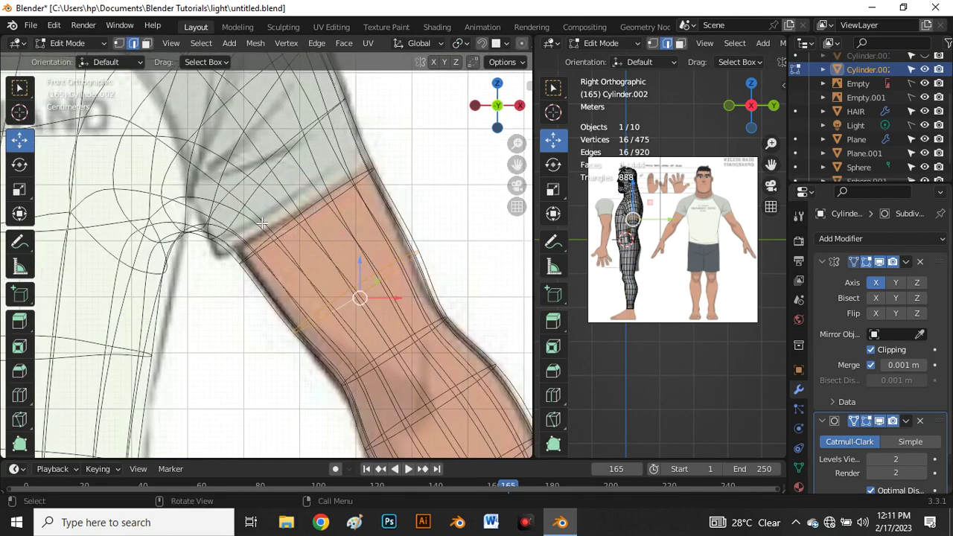
key(ctrl+r)
double_click(289, 203)
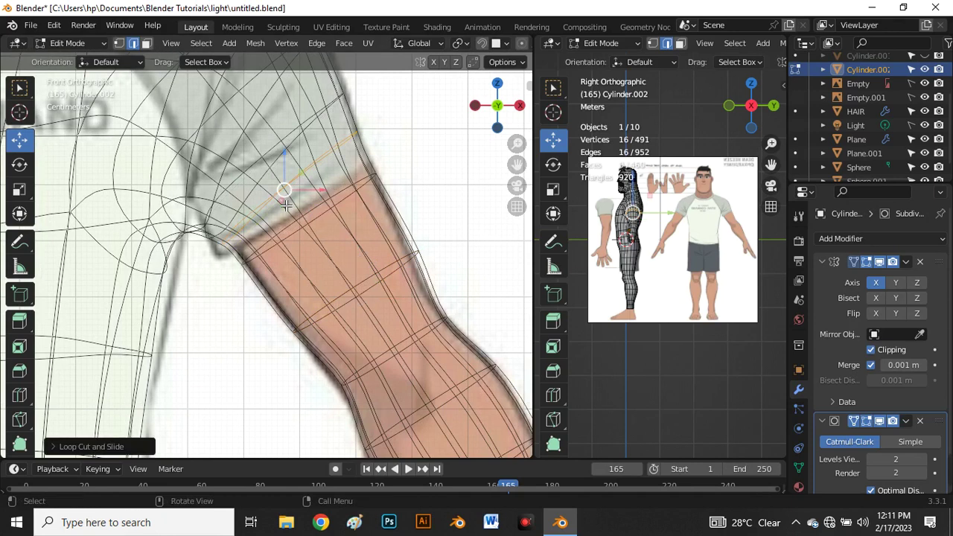
key(alt+z)
scroll(304, 193, down, 1)
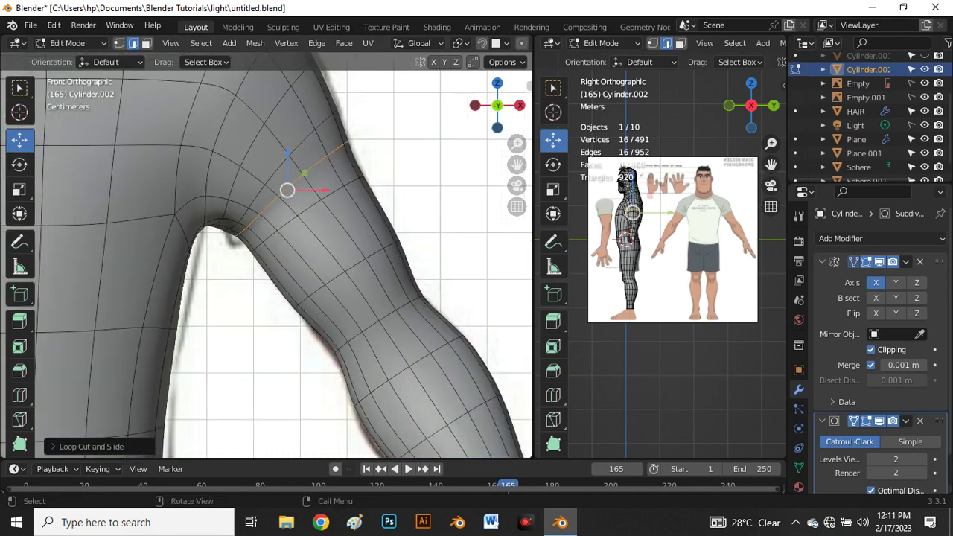
key(s)
click(341, 176)
scroll(352, 215, down, 7)
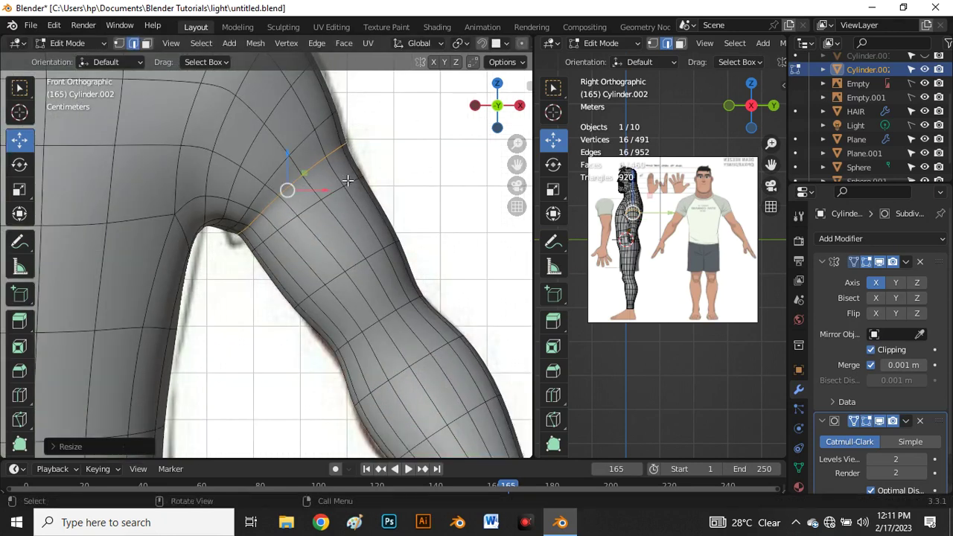
- Check the arm in Object Mode and undo the added upper-arm edge loop with its scaling
key(Tab)
scroll(353, 245, up, 8)
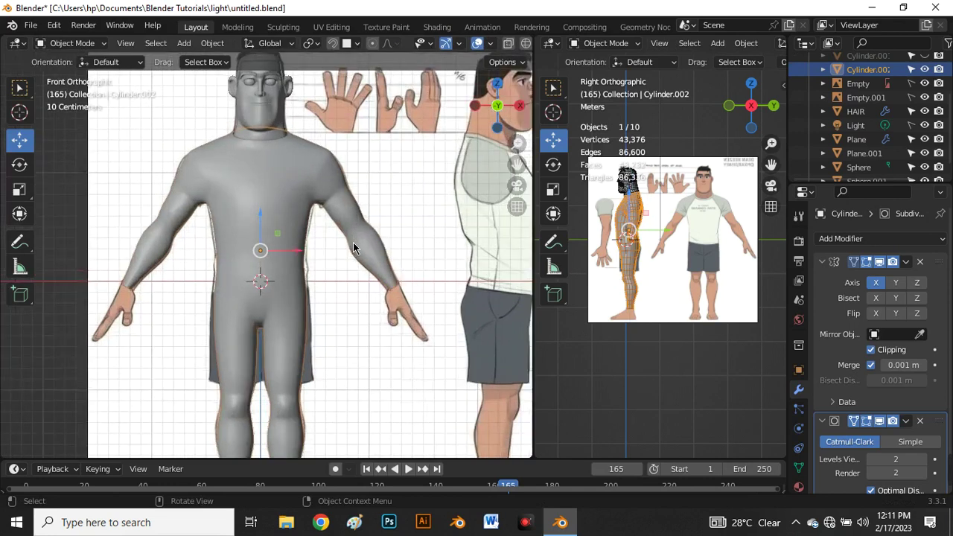
key(Tab)
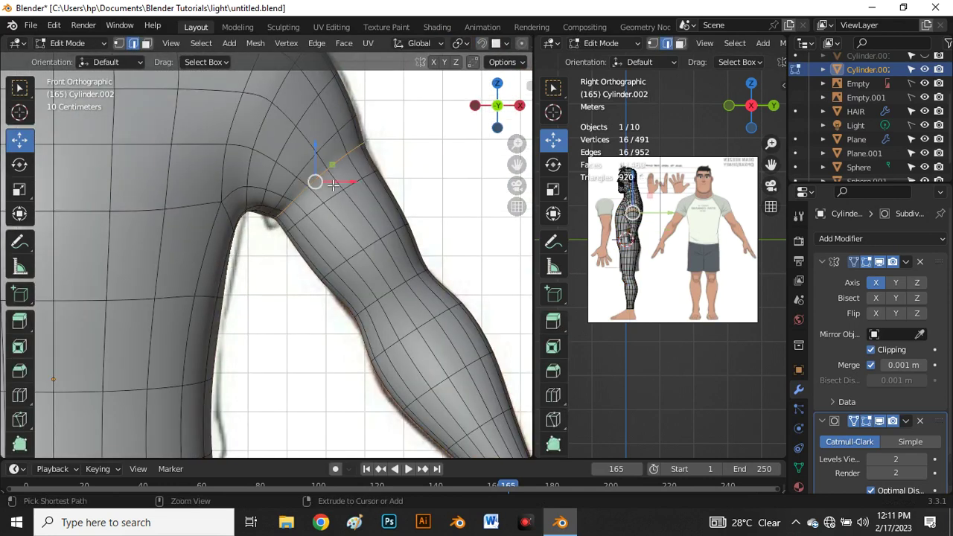
scroll(332, 196, down, 4)
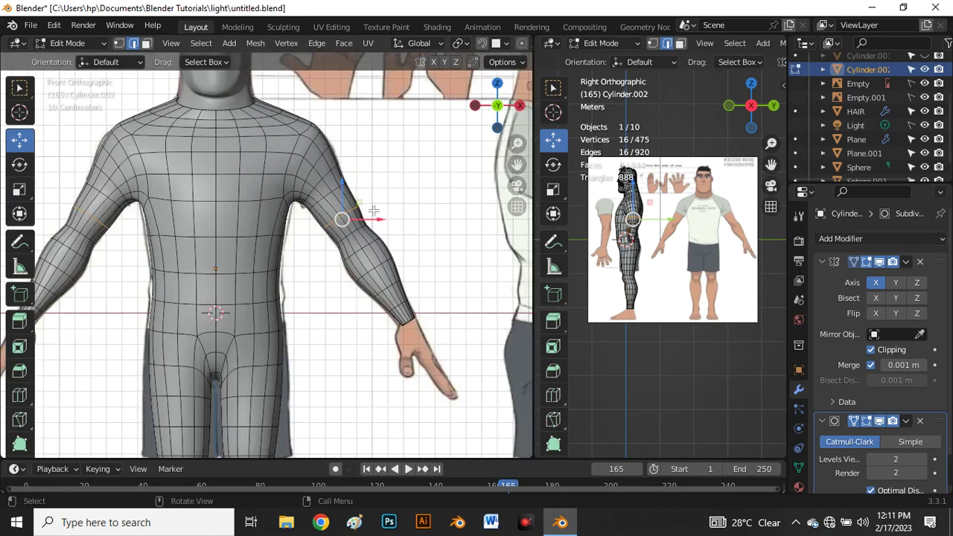
- Inspect the whole body in Object Mode from the front and from an angled view around the shoulder
key(Tab)
scroll(409, 191, down, 5)
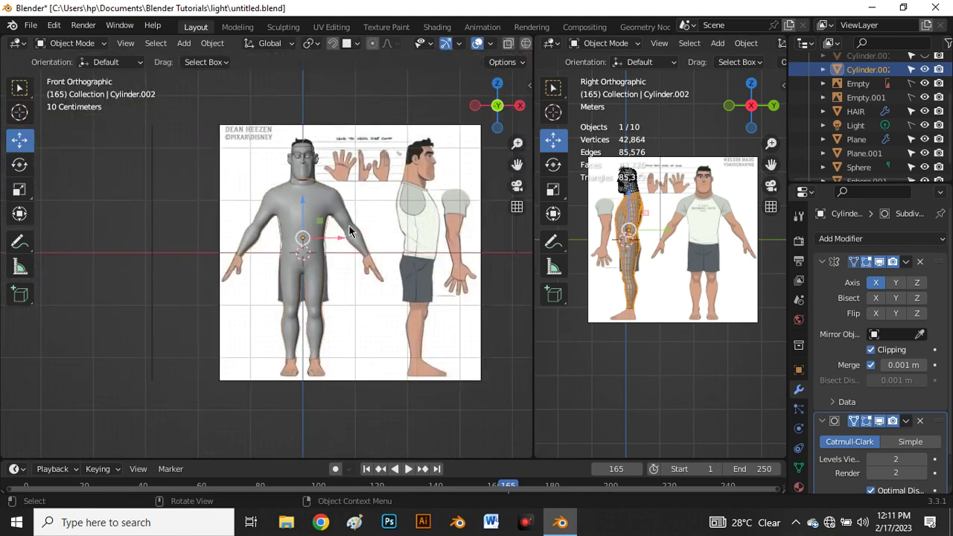
scroll(330, 181, up, 4)
middle_drag(330, 181, 197, 246)
scroll(293, 247, up, 3)
- Select a vertex in front of the armpit in Edit Mode, enable proportional editing and switch to the right view
key(Tab)
middle_drag(294, 246, 279, 259)
scroll(279, 259, up, 3)
click(277, 243)
scroll(598, 50, down, 5)
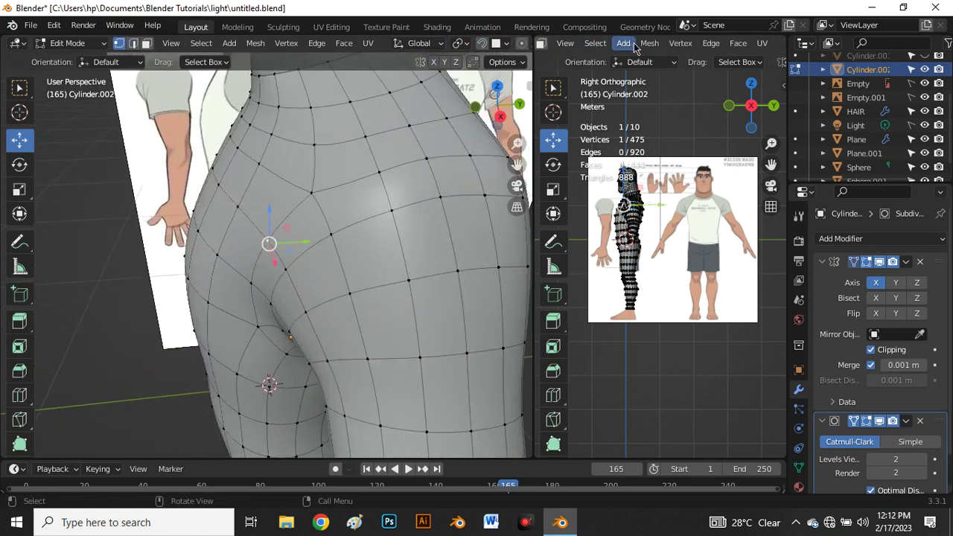
scroll(756, 47, down, 3)
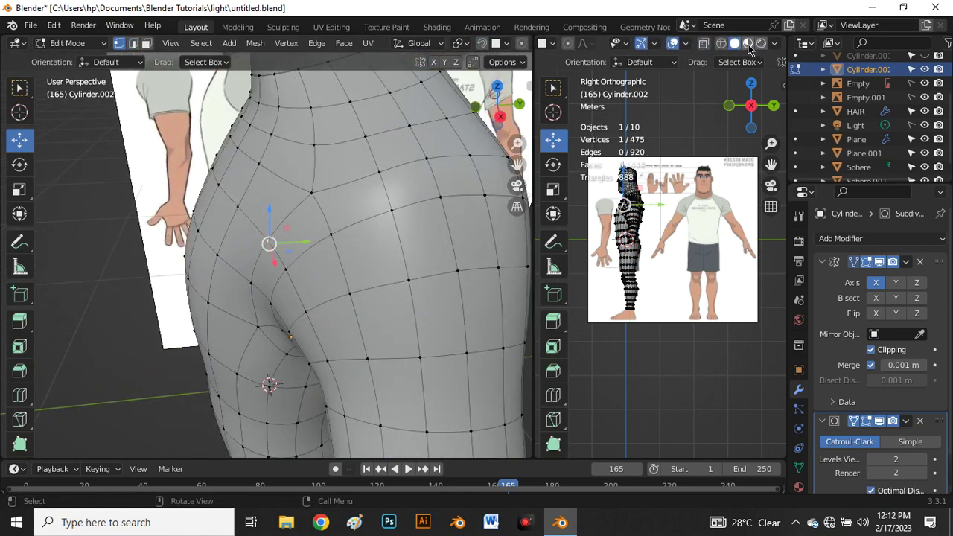
key(grave)
click(395, 239)
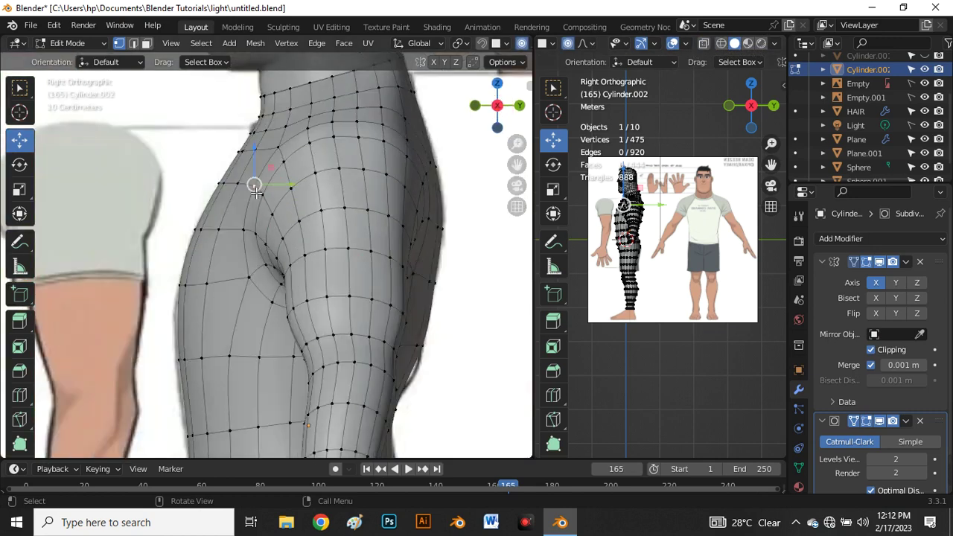
- Move the vertex in front of the armpit, extend the selection to three neighbouring vertices and shift them with proportional editing
click(293, 195)
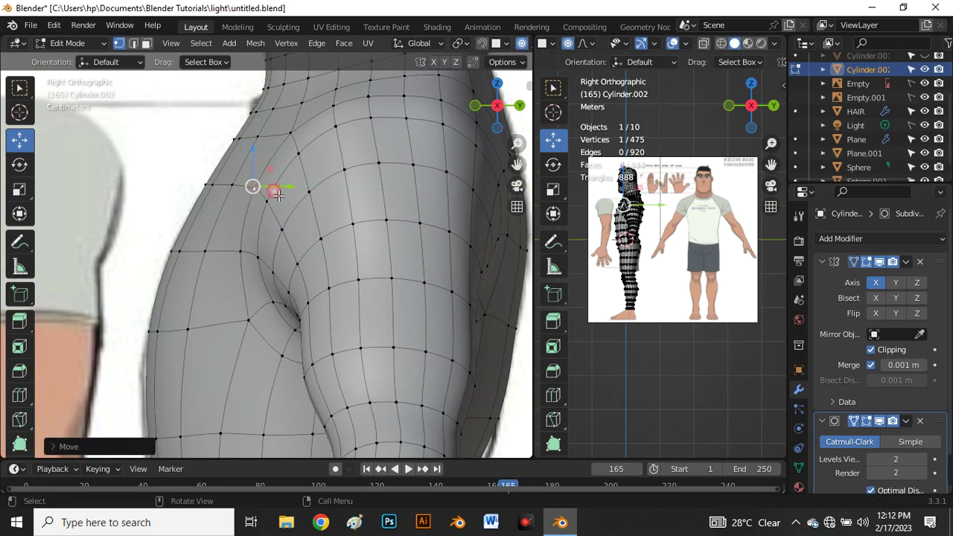
ctrl+click(280, 207)
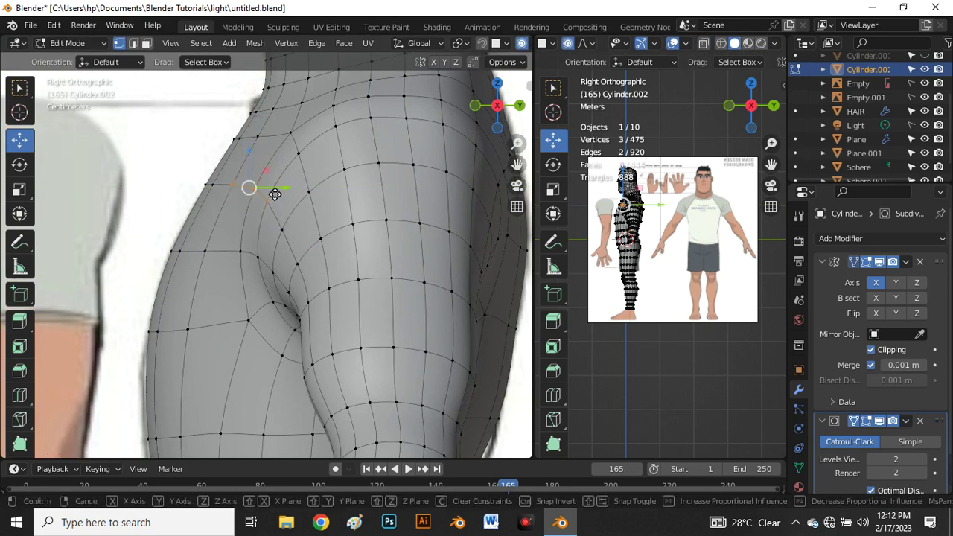
key(g)
click(268, 192)
drag(233, 242, 272, 260)
- Nudge individual upper-chest vertices between the neck and the armpit toward the front in the right view
click(291, 132)
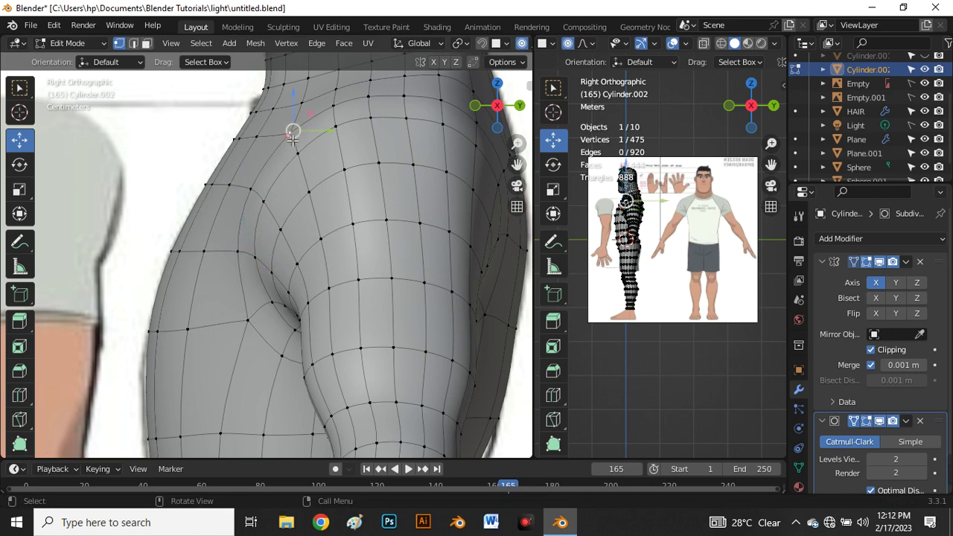
drag(315, 141, 279, 140)
click(257, 135)
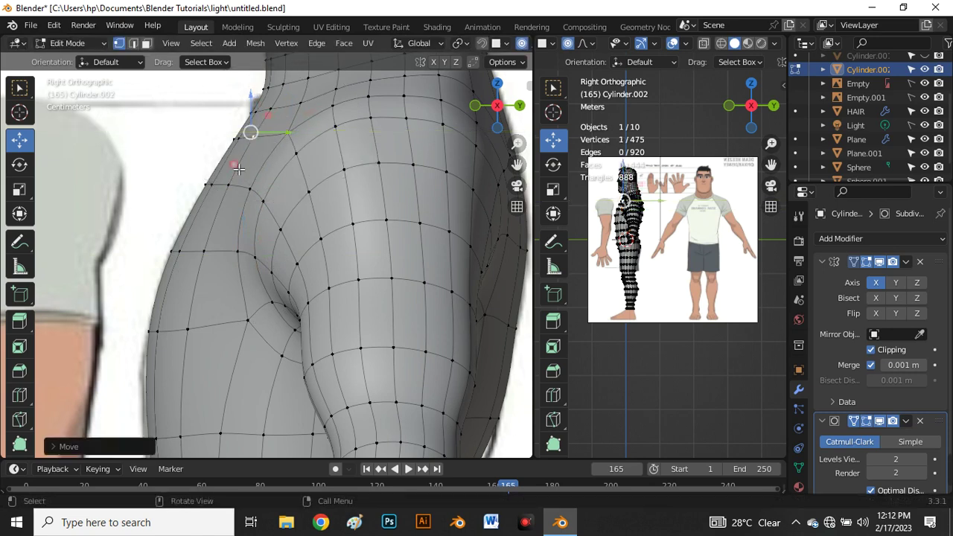
click(228, 184)
drag(254, 192, 245, 192)
mouse_move(238, 188)
middle_down()
mouse_move(321, 258)
mouse_move(237, 183)
middle_up()
- Return to the right view and reposition three vertices on the front outline just below the neck
key(grave)
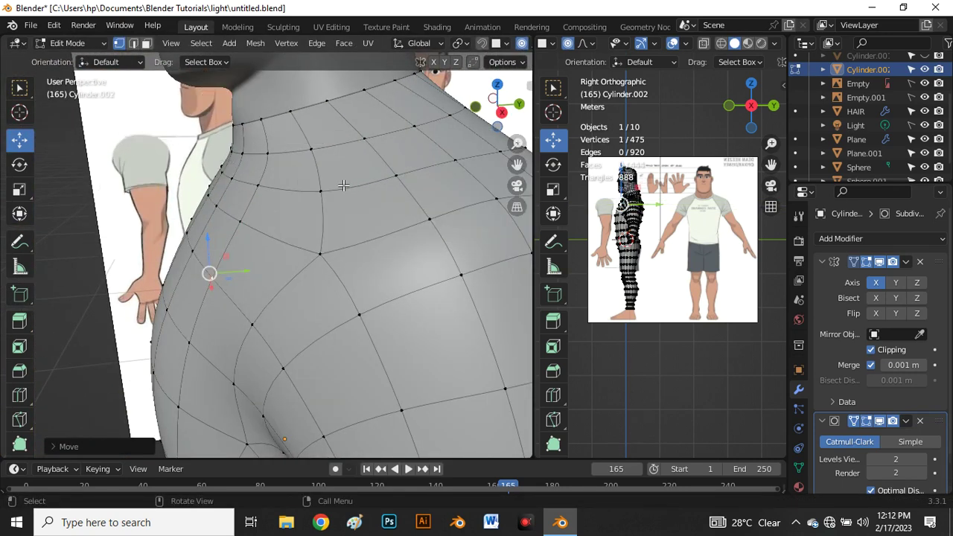
click(344, 185)
scroll(218, 184, up, 4)
drag(213, 171, 238, 183)
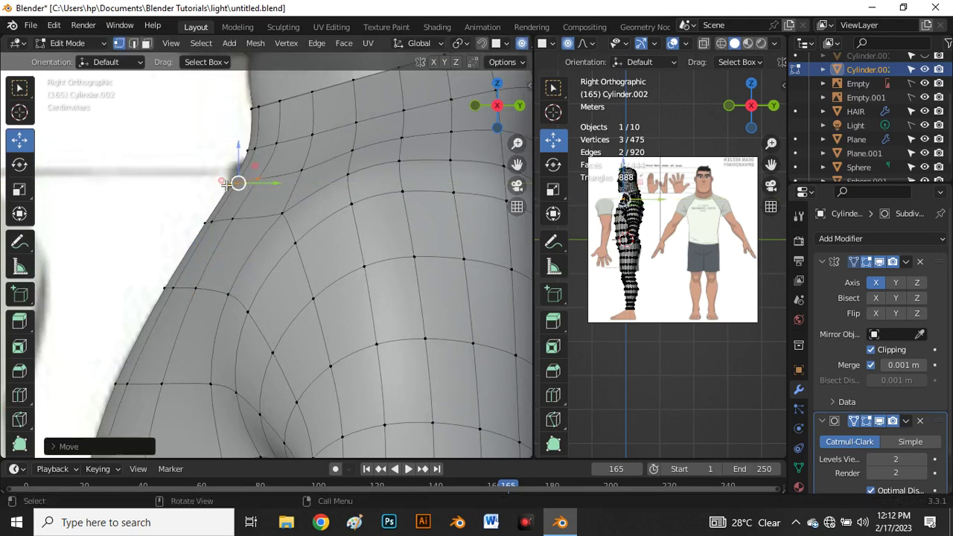
- Return to Object Mode and switch the main viewport to the front view
scroll(242, 190, down, 5)
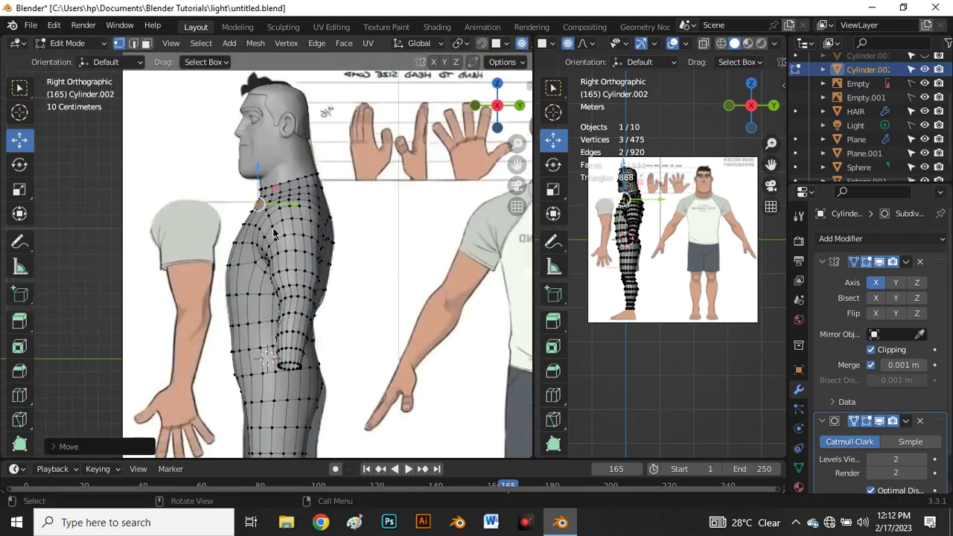
key(Tab)
scroll(279, 224, down, 3)
key(grave)
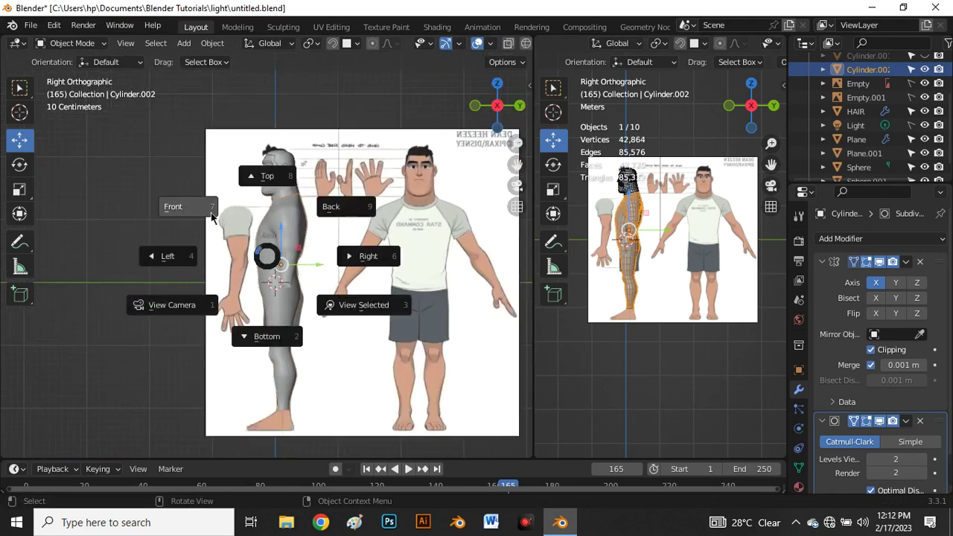
click(228, 203)
- Examine the smooth body and head against the front reference, from the hair down to the feet
scroll(298, 276, down, 3)
scroll(307, 283, up, 6)
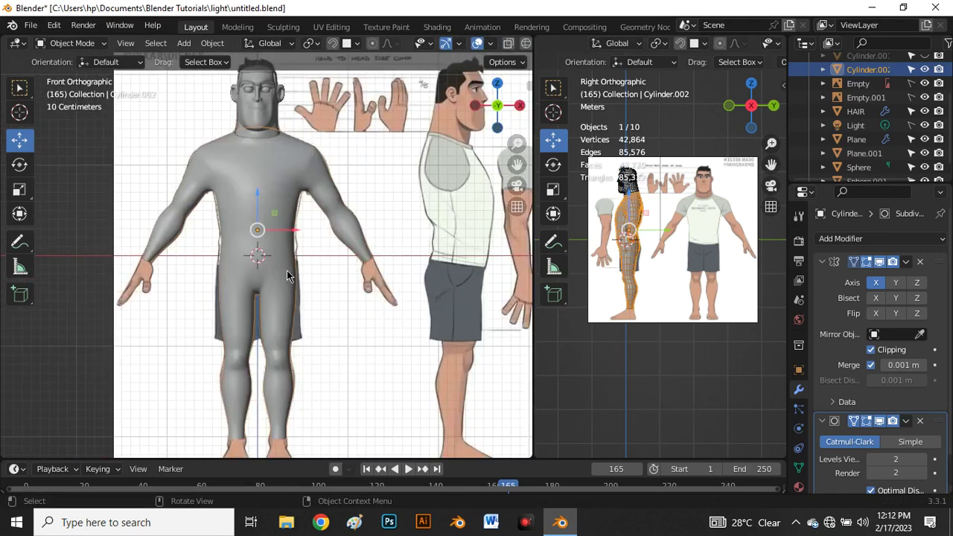
scroll(289, 277, down, 3)
scroll(304, 296, up, 5)
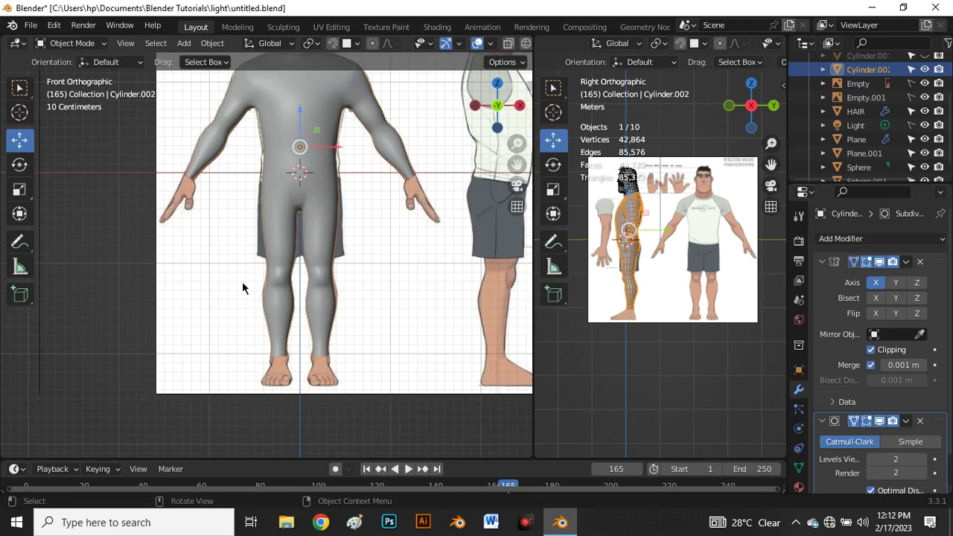
mouse_move(952, 480)
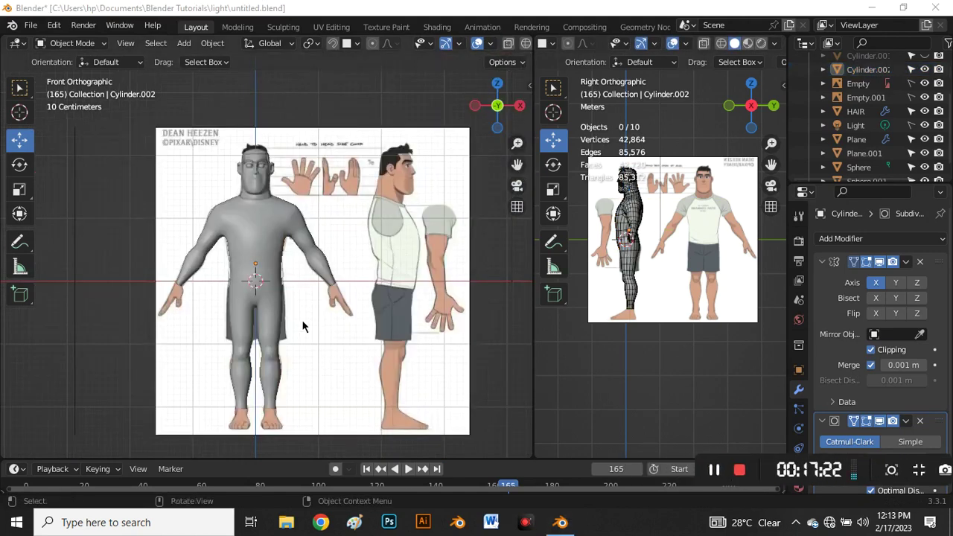
scroll(307, 302, up, 3)
scroll(306, 298, down, 3)
scroll(217, 160, up, 6)
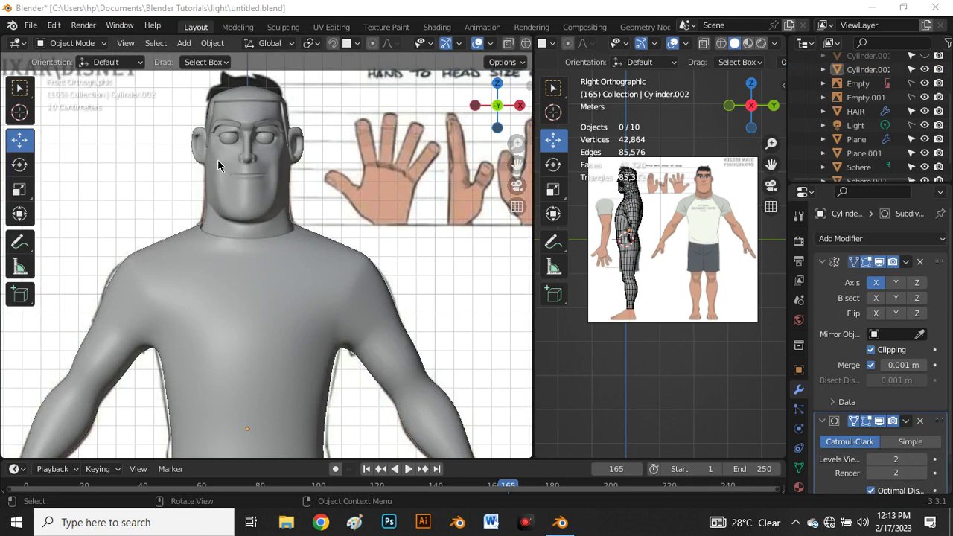
scroll(217, 160, down, 5)
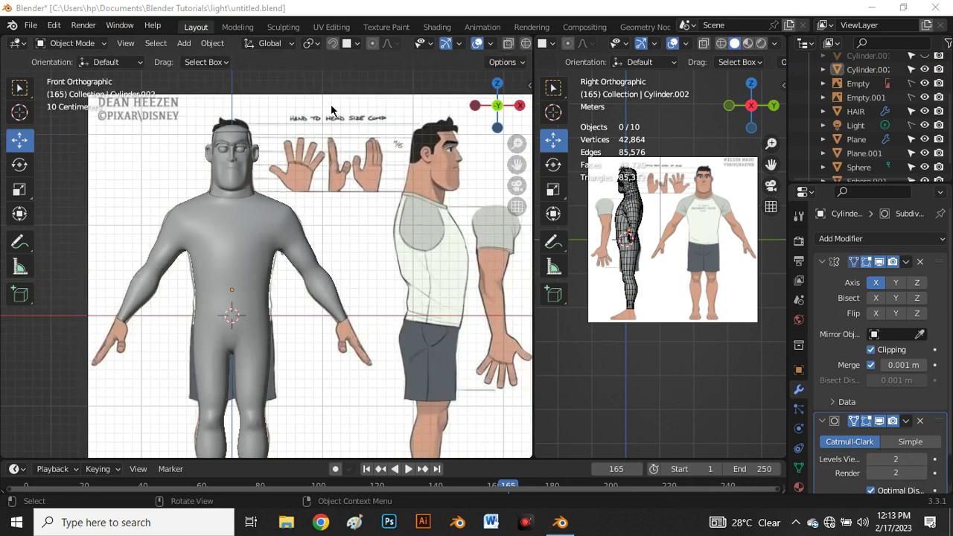
scroll(304, 237, down, 5)
scroll(302, 253, up, 4)
scroll(298, 298, up, 1)
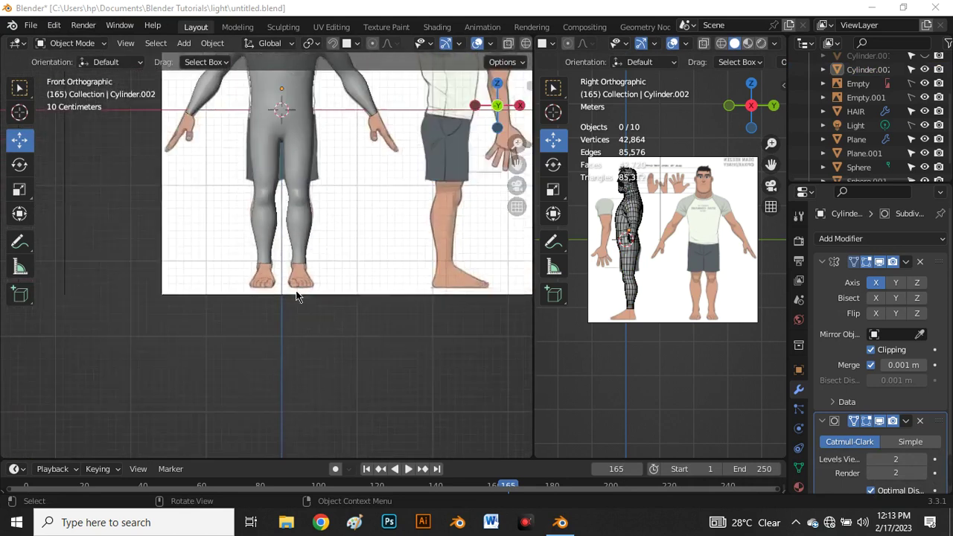
scroll(284, 130, down, 2)
scroll(281, 113, up, 3)
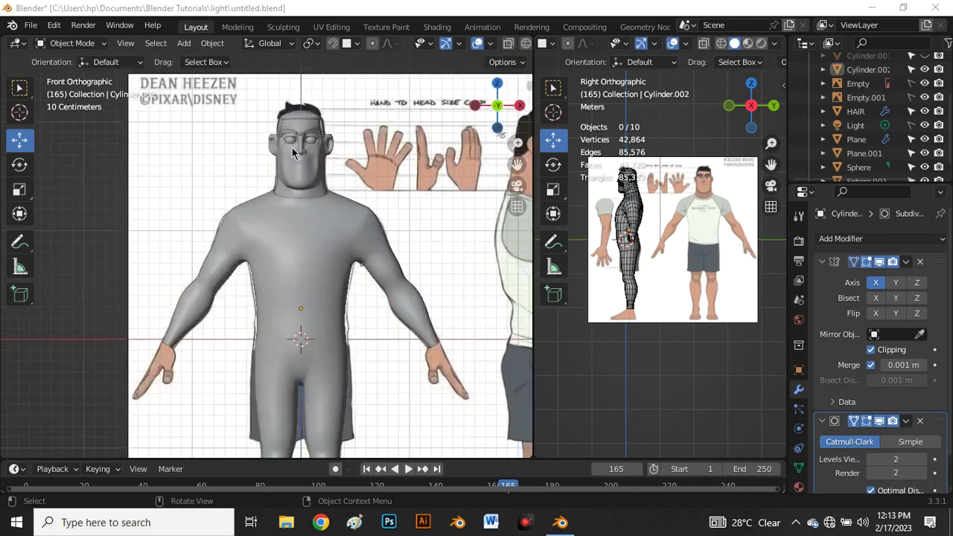
scroll(292, 145, up, 4)
scroll(290, 145, down, 5)
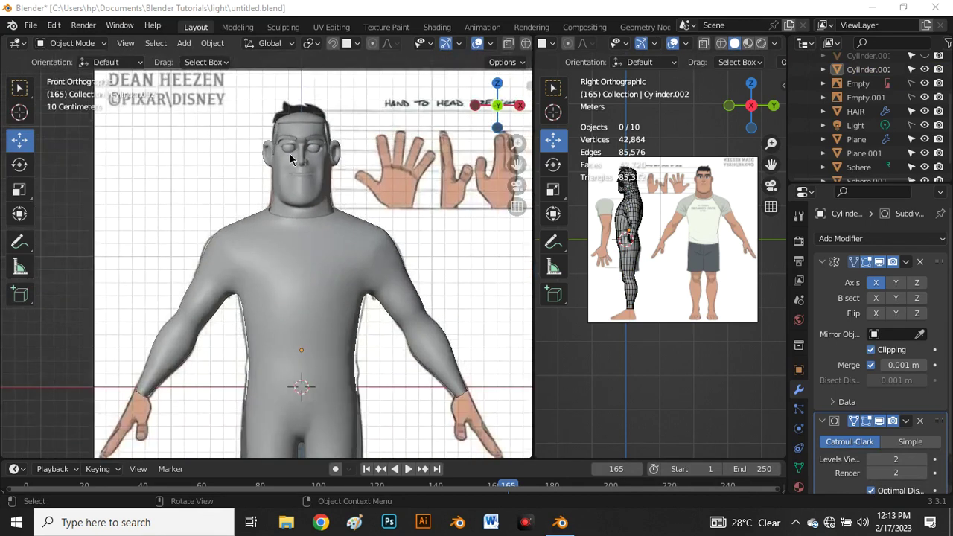
- Turn off the Subdivision modifier's viewport display on the body and shade the body flat
scroll(290, 153, up, 5)
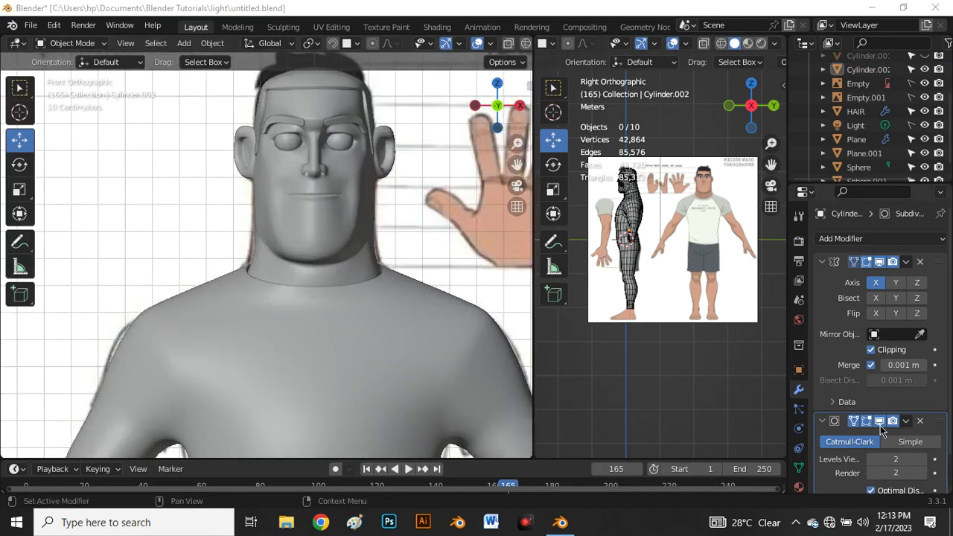
click(288, 322)
right_click(288, 322)
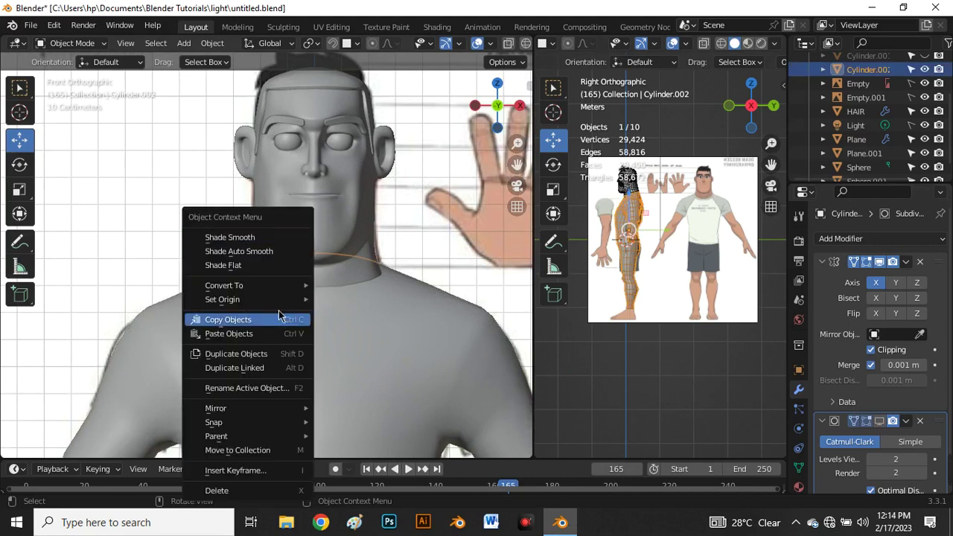
click(259, 265)
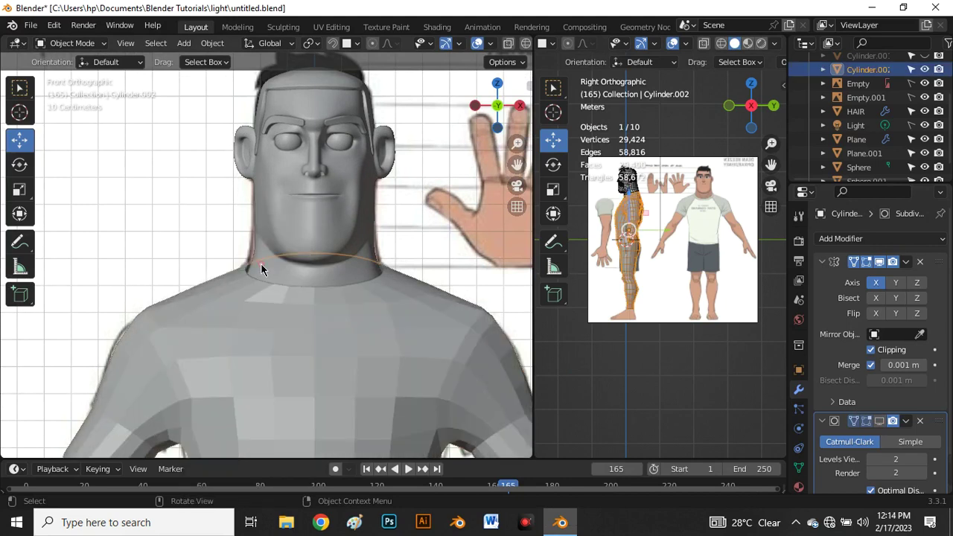
- Shade the head flat and turn off its Subdivision modifier's viewport display
click(348, 204)
right_click(348, 204)
click(329, 207)
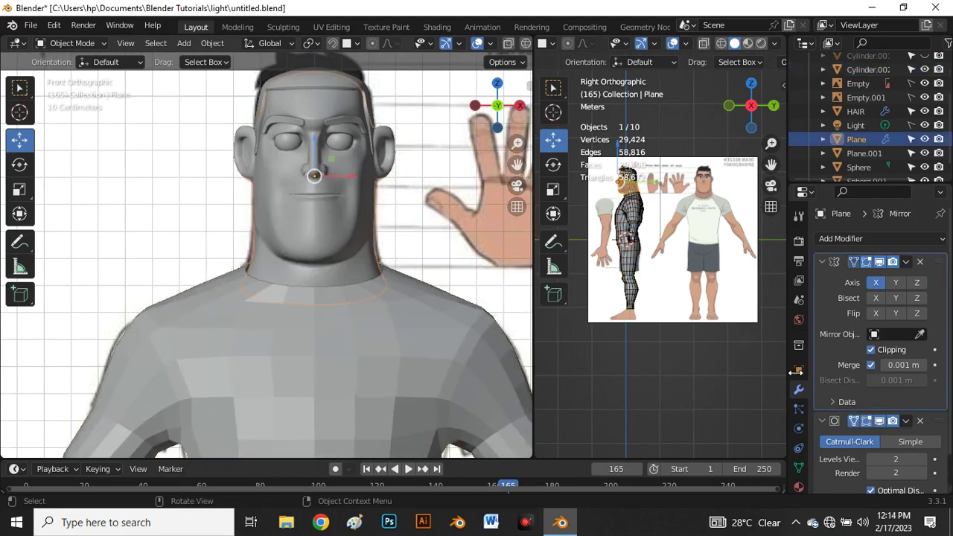
click(879, 421)
- Examine the faceted head, neck and torso against the front reference
middle_drag(466, 237, 367, 167)
scroll(350, 163, down, 6)
scroll(338, 145, up, 12)
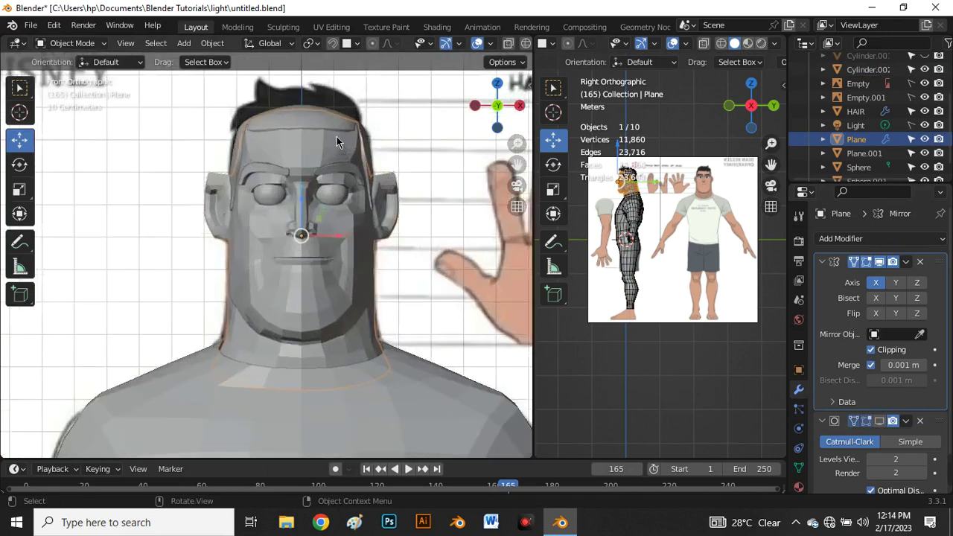
scroll(306, 158, down, 4)
scroll(302, 142, up, 2)
scroll(299, 157, down, 5)
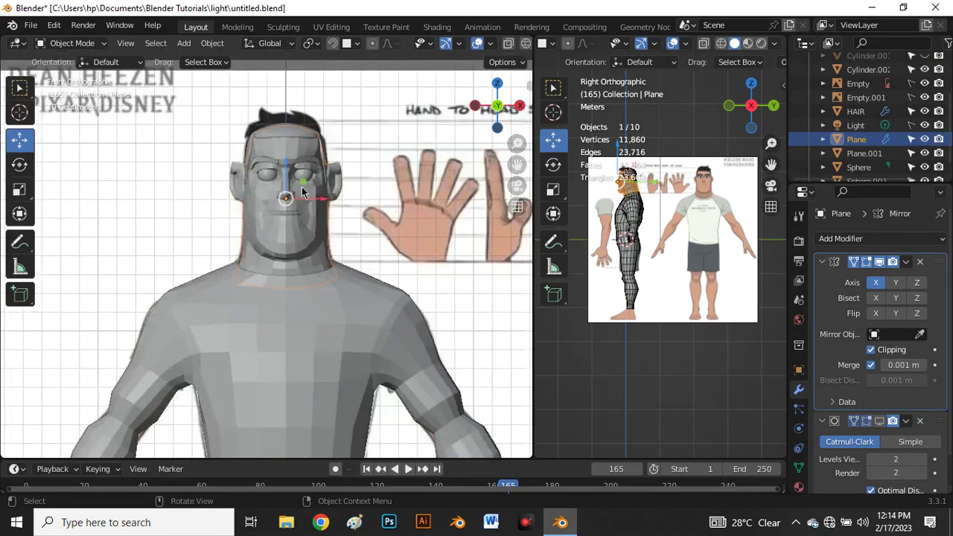
scroll(307, 314, up, 4)
scroll(312, 170, down, 6)
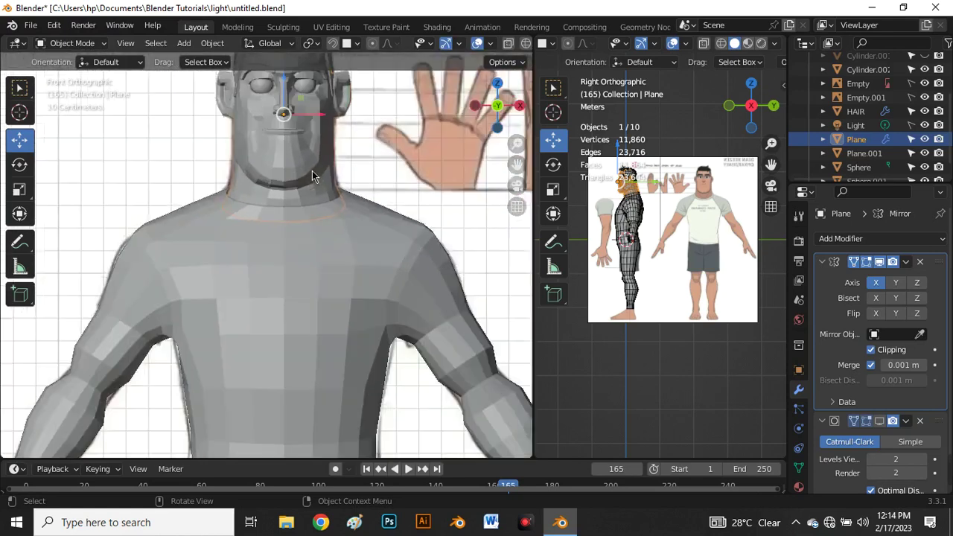
scroll(304, 222, down, 1)
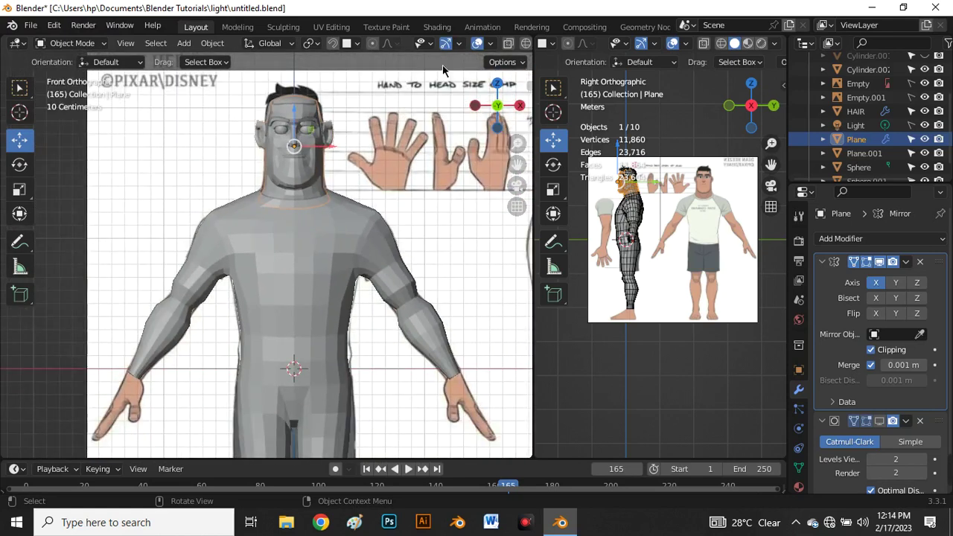
- Enable the Wireframe overlay in the front viewport and deselect the head
click(489, 44)
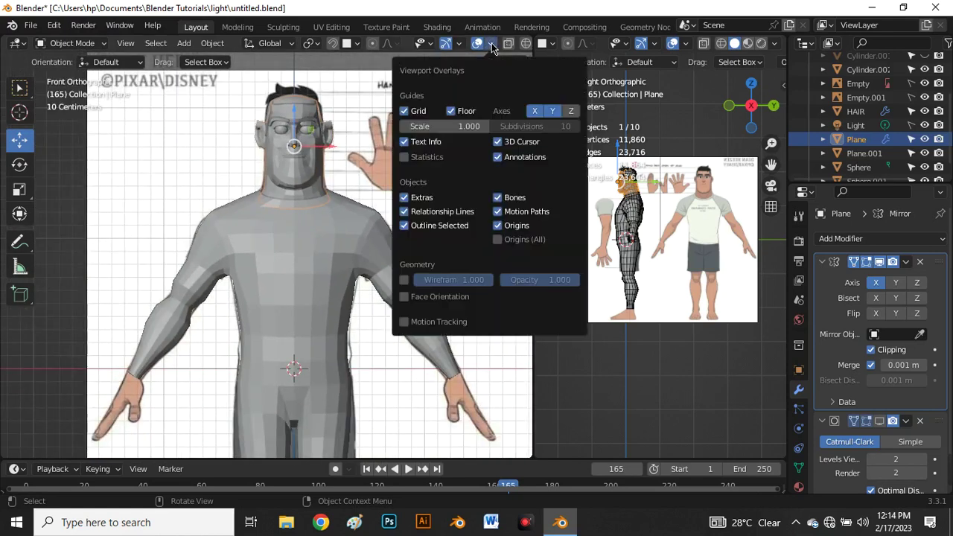
click(405, 279)
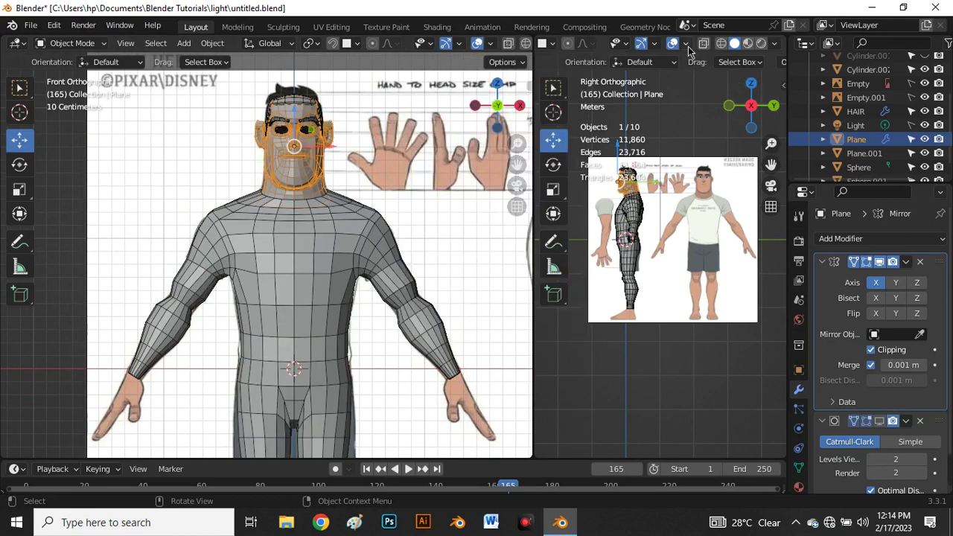
click(688, 51)
click(262, 242)
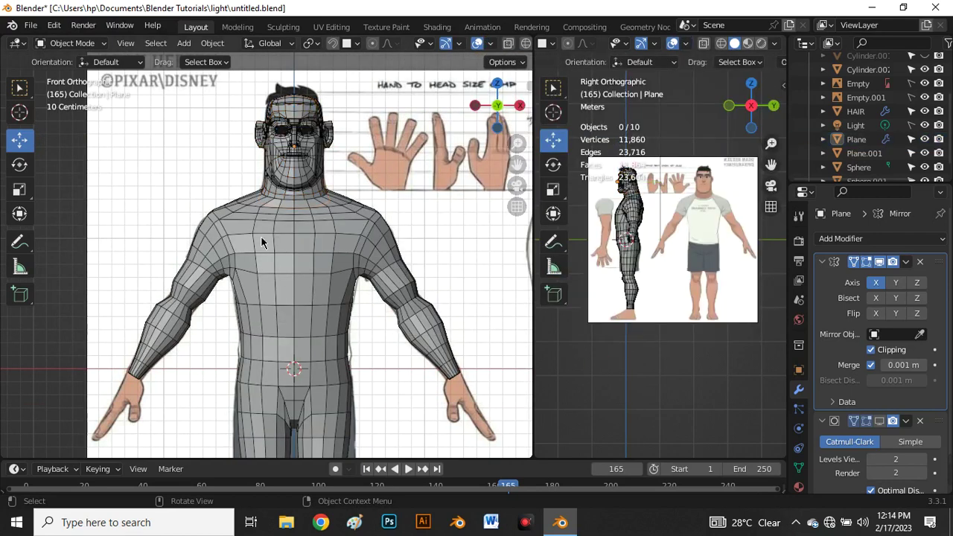
- Examine the torso, neck and head topology over the front reference, with X-ray switched on briefly
scroll(261, 242, down, 3)
scroll(233, 201, up, 5)
key(alt+z)
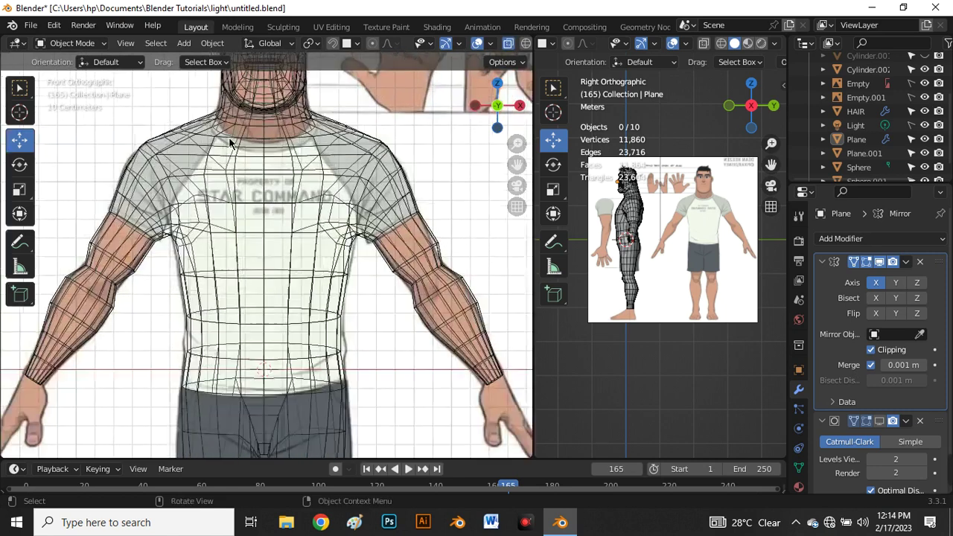
scroll(326, 223, up, 2)
scroll(325, 223, down, 6)
key(alt+z)
scroll(319, 272, up, 5)
scroll(330, 283, down, 6)
scroll(339, 112, up, 3)
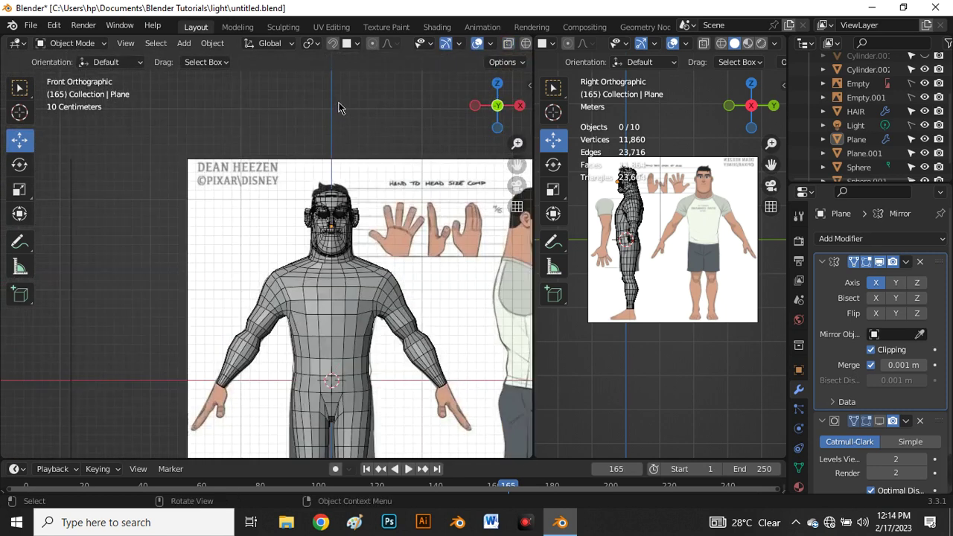
scroll(338, 104, up, 3)
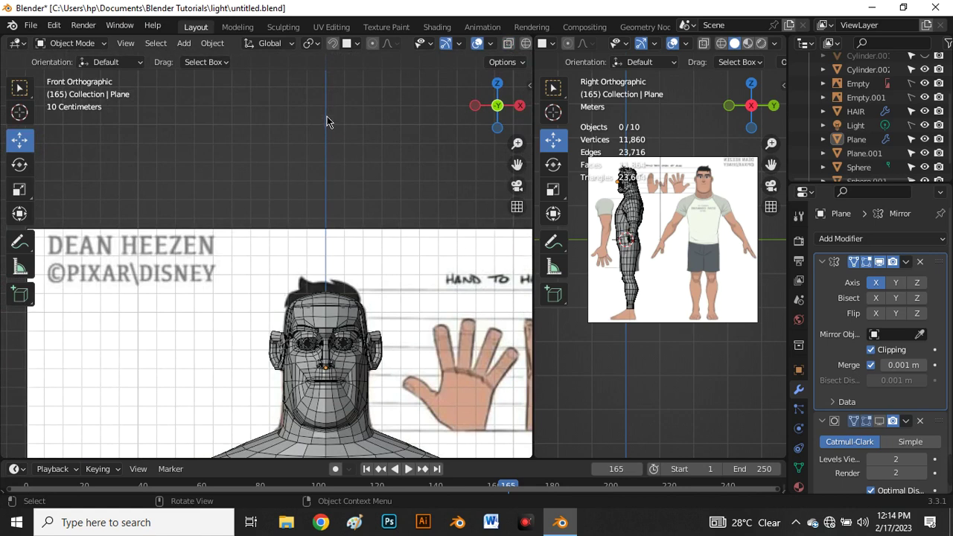
scroll(350, 142, up, 2)
scroll(350, 149, down, 4)
scroll(333, 140, up, 2)
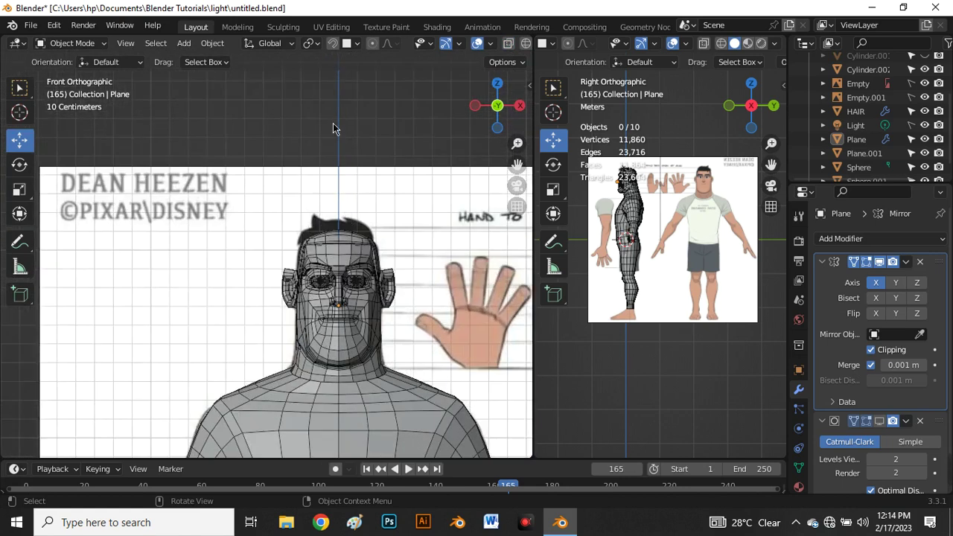
scroll(333, 121, down, 2)
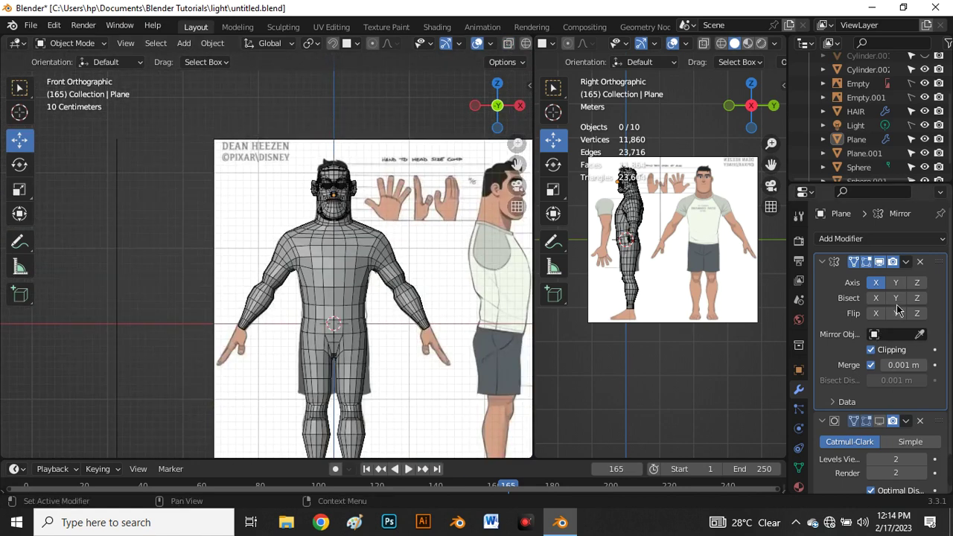
- Turn off the Mirror modifier's viewport display on the head and on the body
click(880, 262)
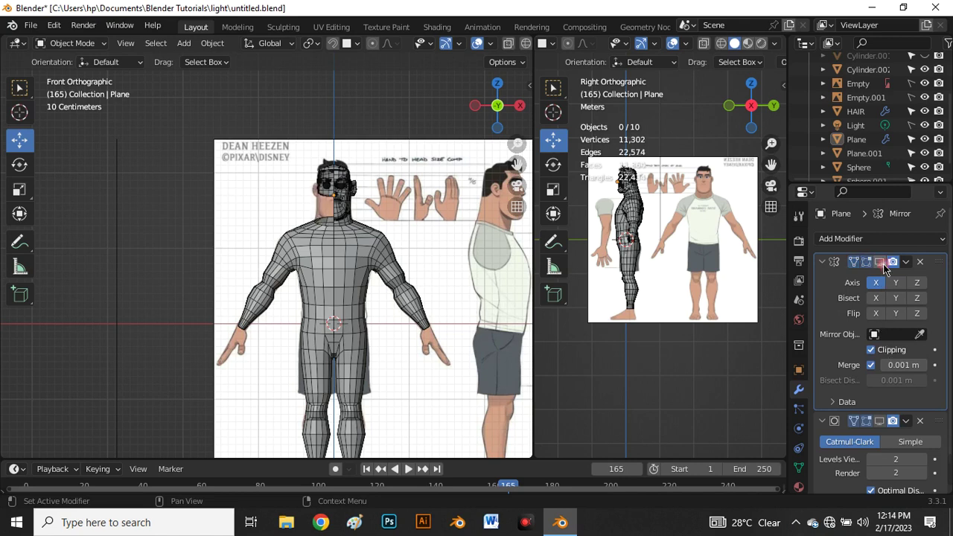
scroll(300, 162, up, 4)
scroll(355, 169, down, 2)
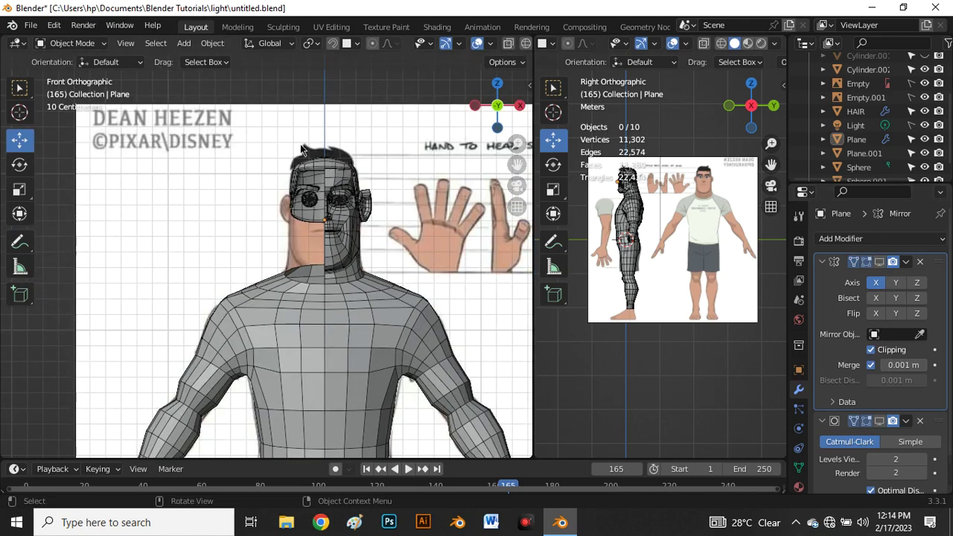
scroll(302, 149, down, 3)
click(305, 266)
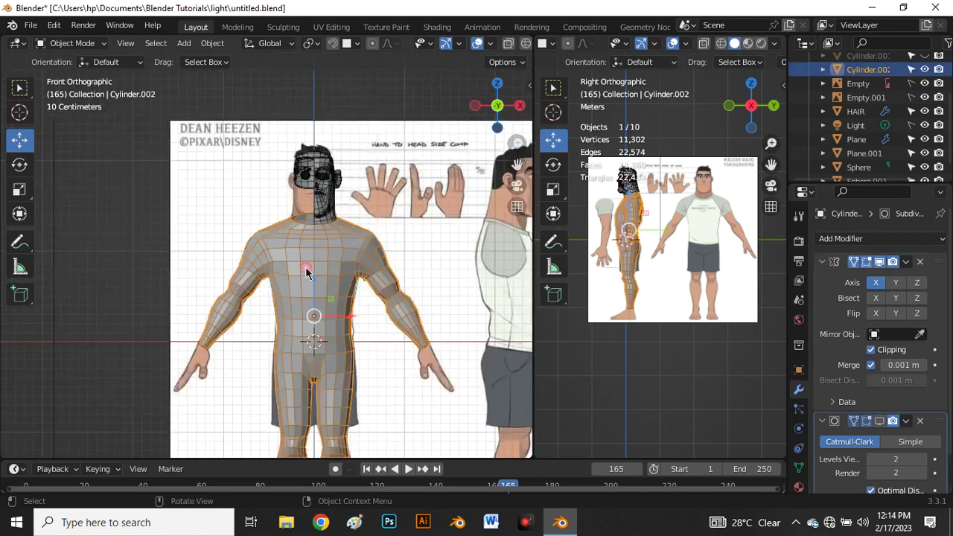
click(880, 262)
- Examine the seam where the head's neck meets the body's neck opening in the front view
scroll(281, 206, up, 5)
scroll(205, 200, up, 3)
scroll(210, 197, down, 3)
scroll(209, 197, up, 3)
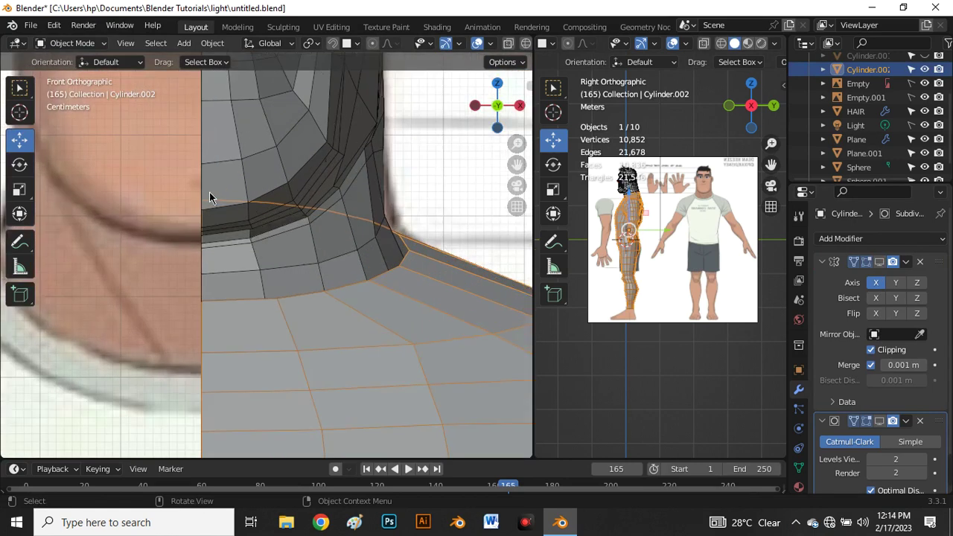
scroll(216, 187, down, 5)
scroll(249, 229, up, 4)
scroll(250, 246, up, 2)
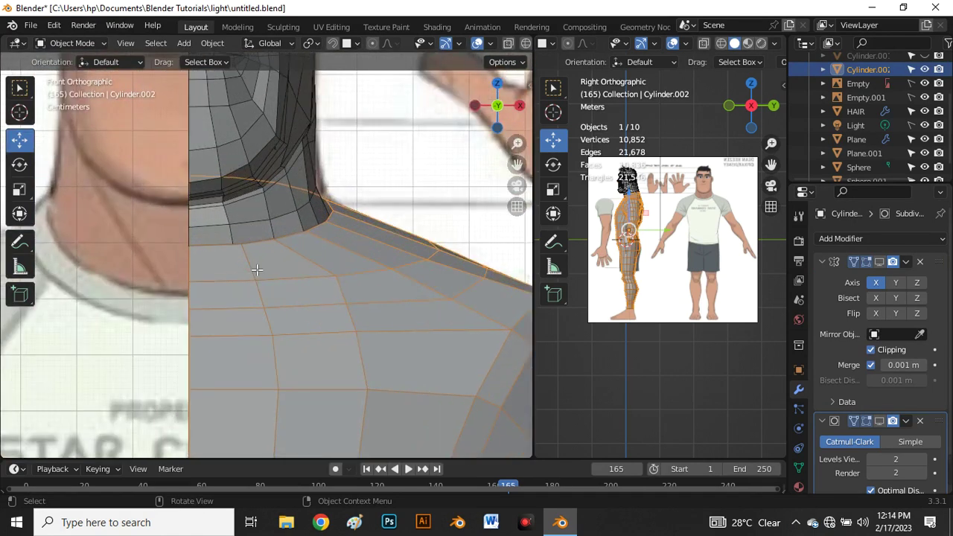
- Enter Edit Mode on the body, check the neck vertices with X-ray, and switch to the right view around the neck seam
key(Tab)
scroll(256, 267, down, 3)
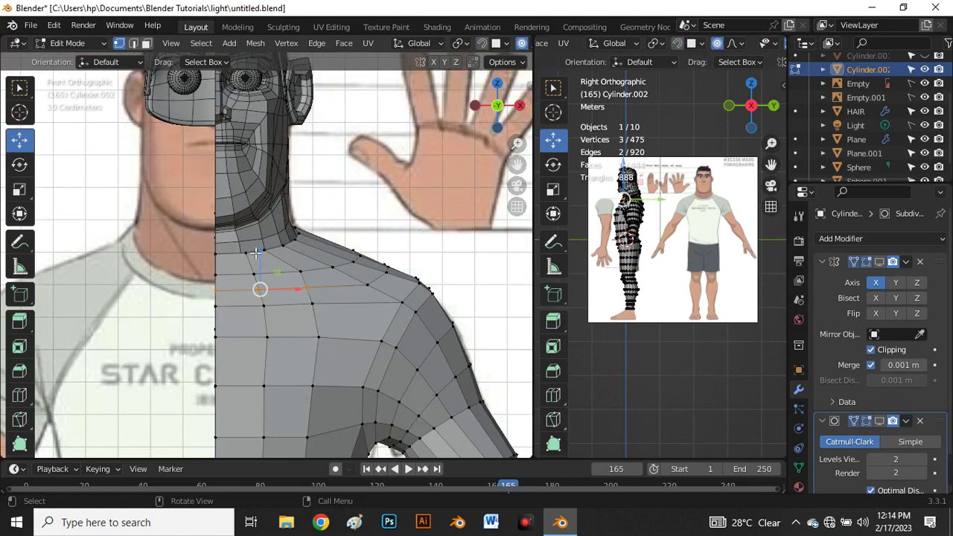
scroll(256, 250, down, 2)
scroll(255, 249, up, 3)
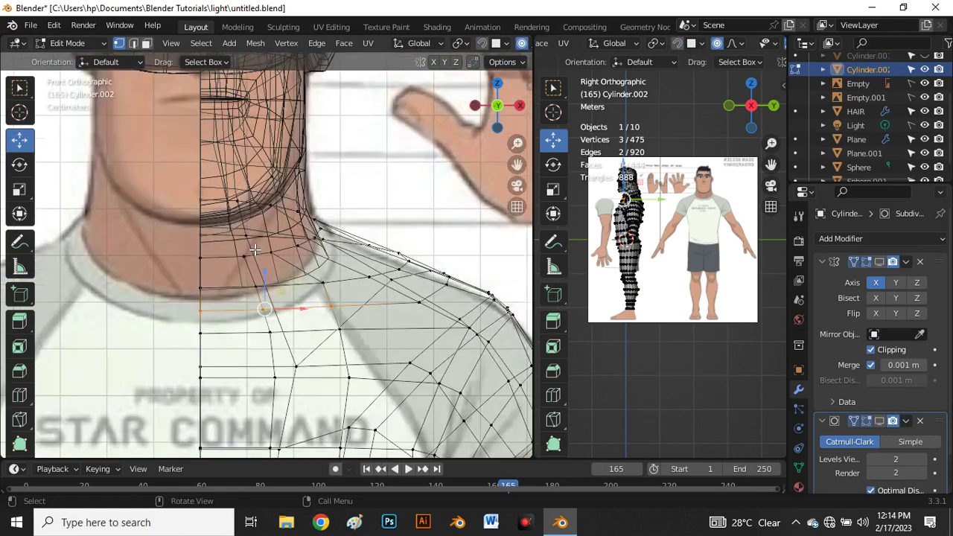
scroll(255, 250, down, 3)
key(grave)
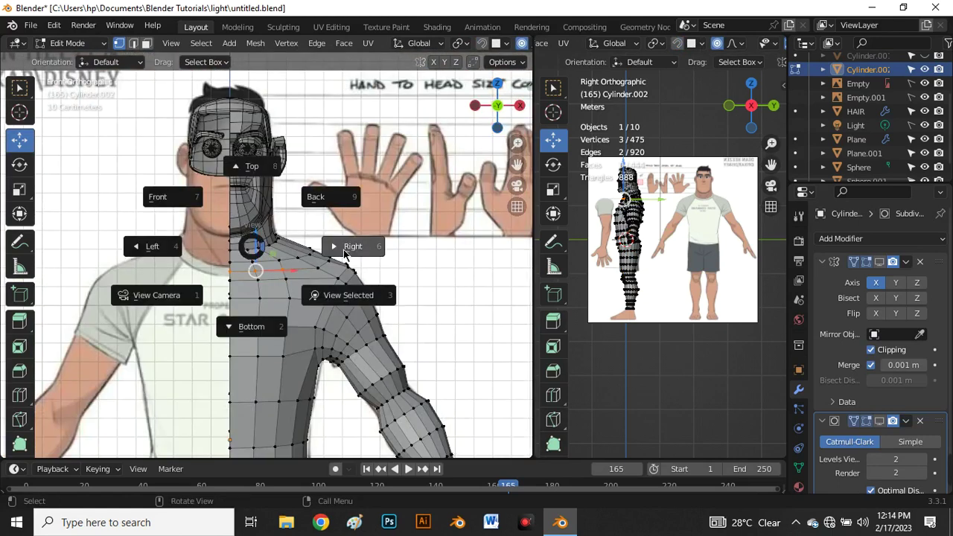
click(328, 255)
scroll(327, 255, up, 4)
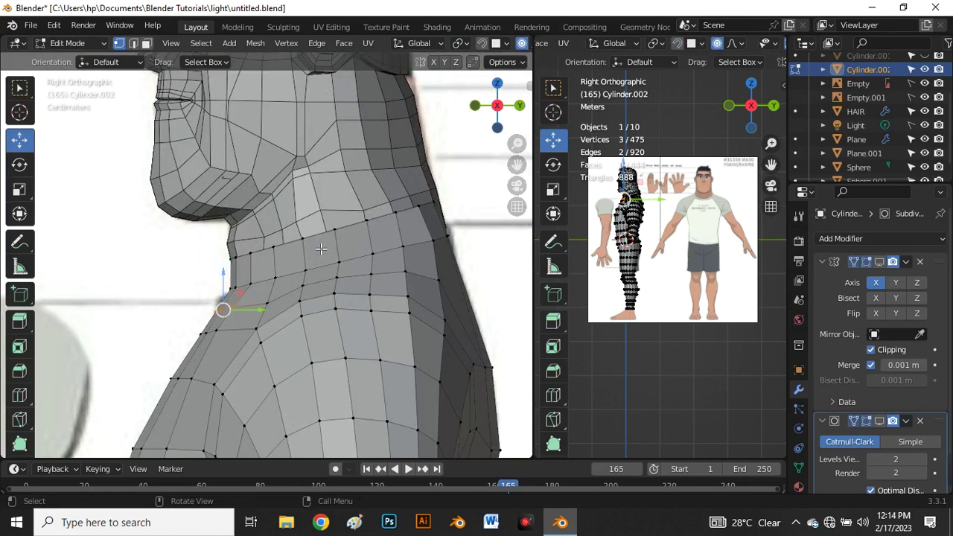
- Switch editing from the body to the head and delete the vertices of the lowest edge loop of its neck
key(Tab)
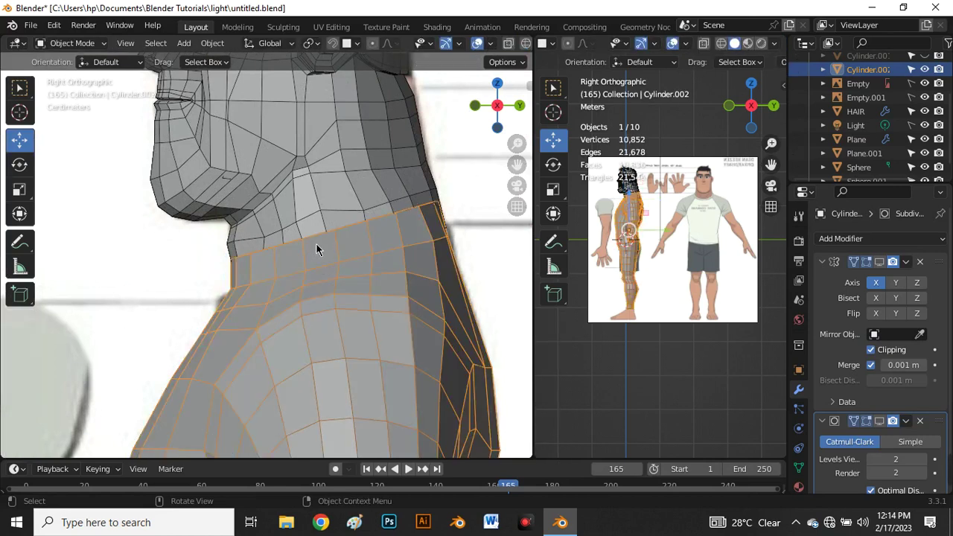
click(319, 197)
key(Tab)
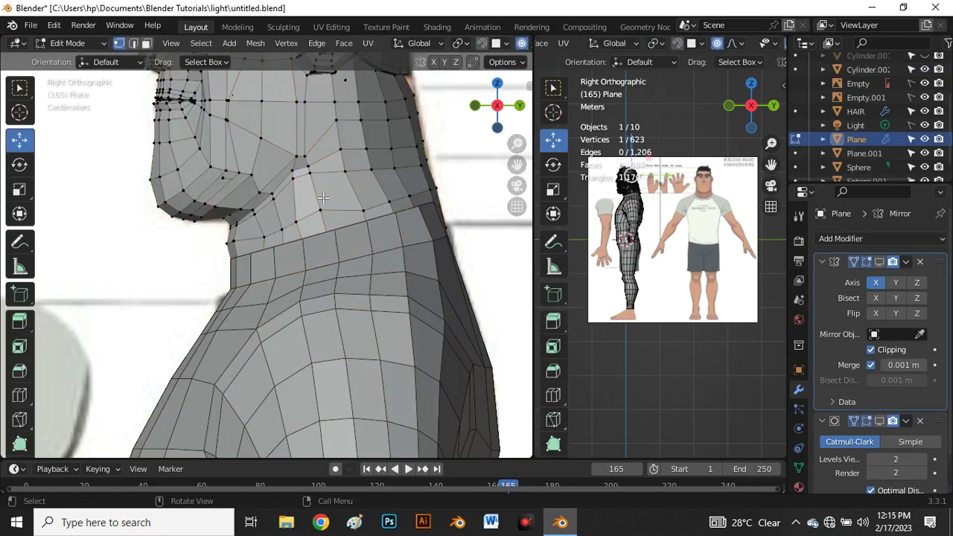
key(alt+z)
scroll(281, 276, up, 3)
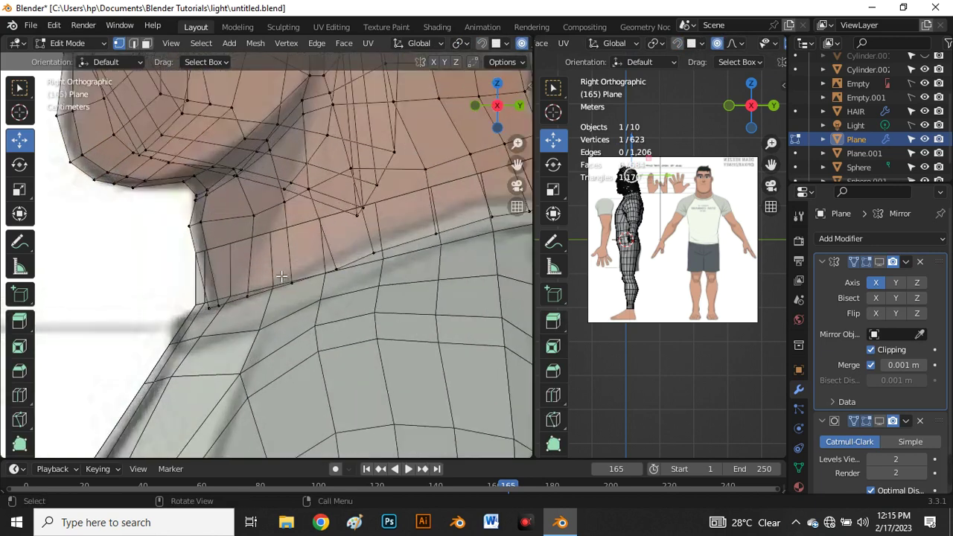
scroll(228, 307, down, 2)
alt+click(288, 266)
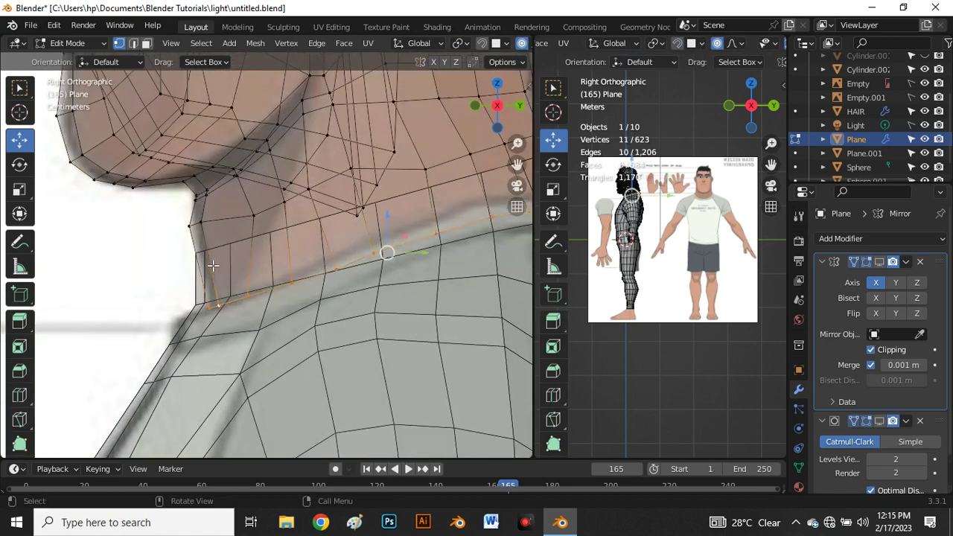
scroll(288, 267, down, 1)
key(x)
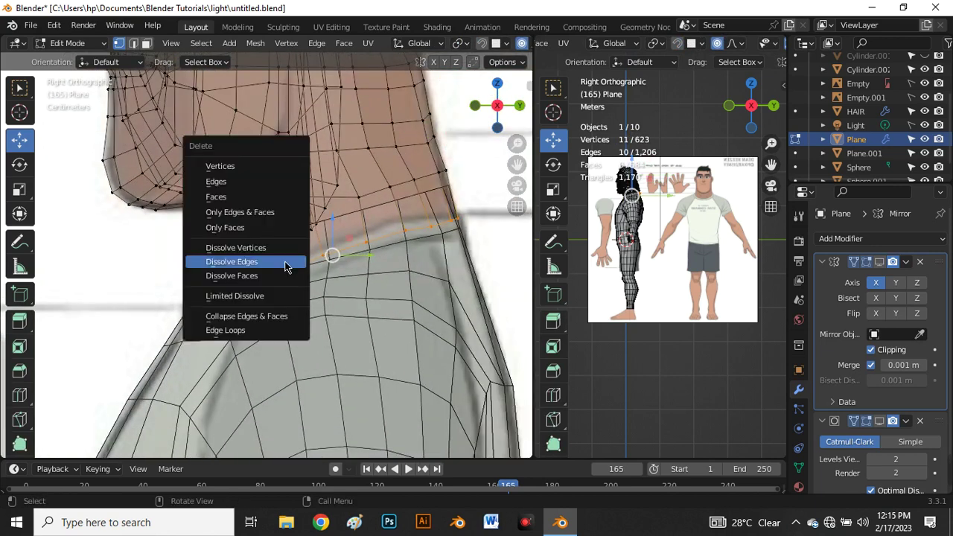
click(273, 167)
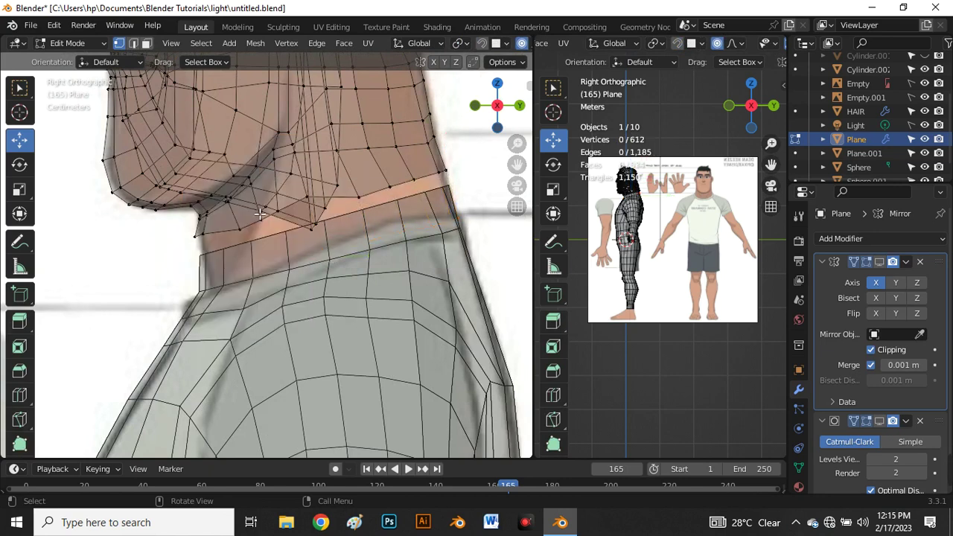
- Examine the gap between the head's neck edge and the body's neck opening from the right and front views
scroll(260, 209, up, 3)
key(alt+z)
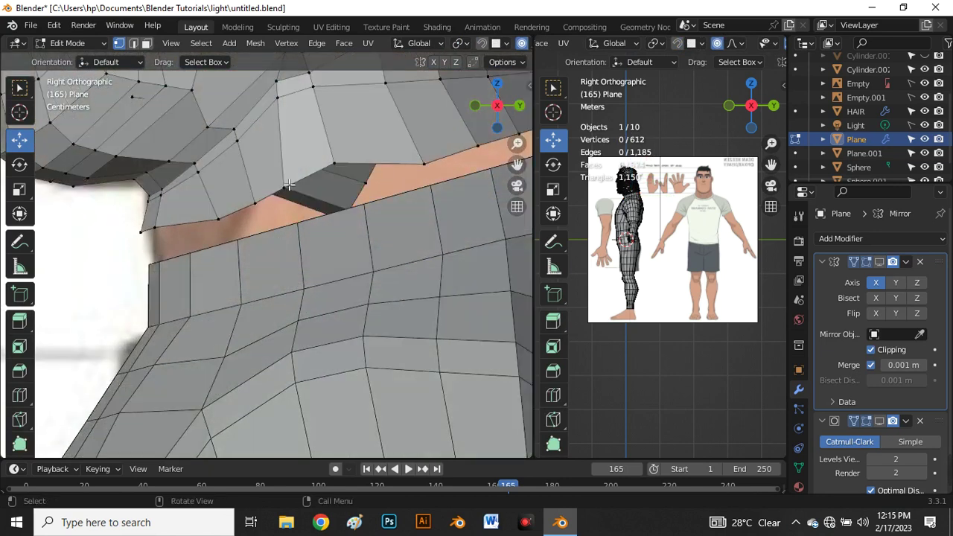
scroll(262, 176, down, 3)
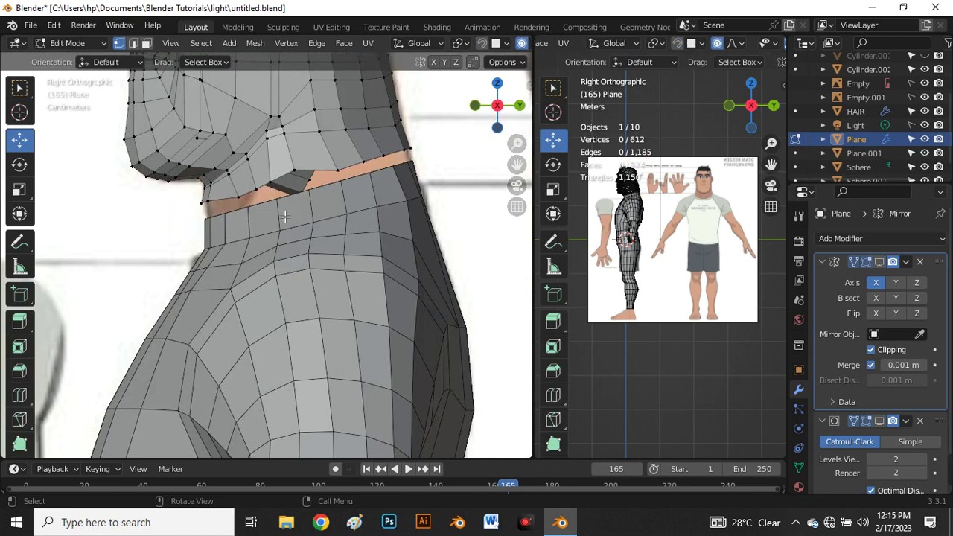
scroll(285, 181, down, 2)
scroll(291, 155, up, 4)
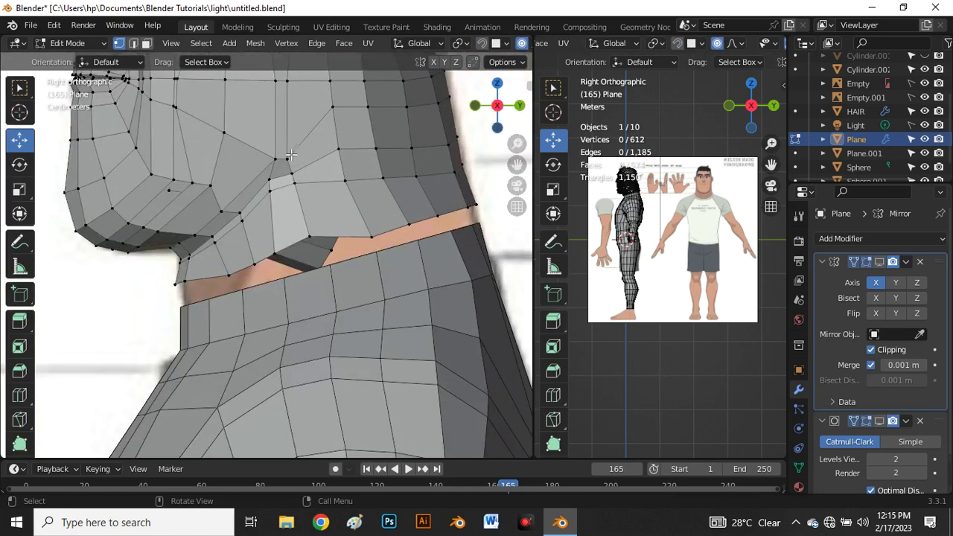
key(grave)
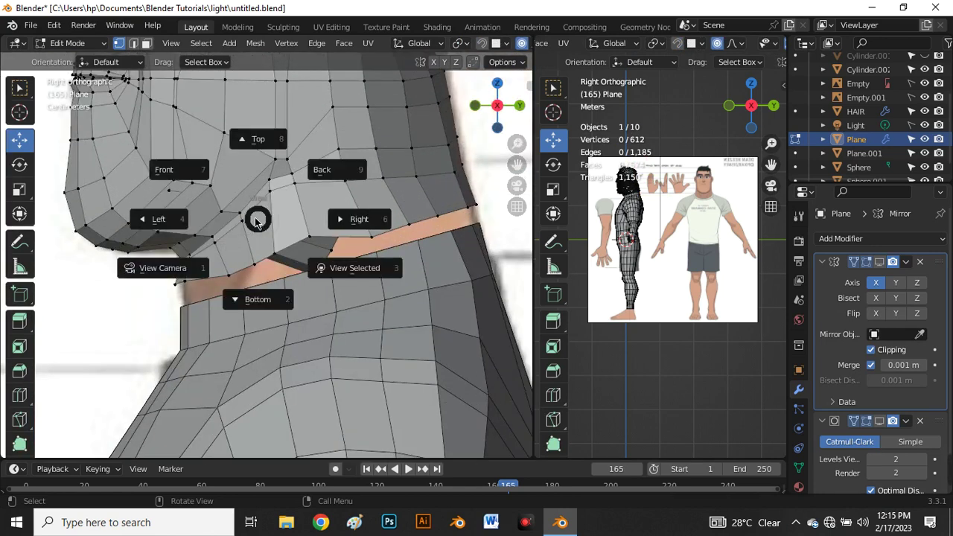
click(207, 174)
scroll(289, 238, down, 3)
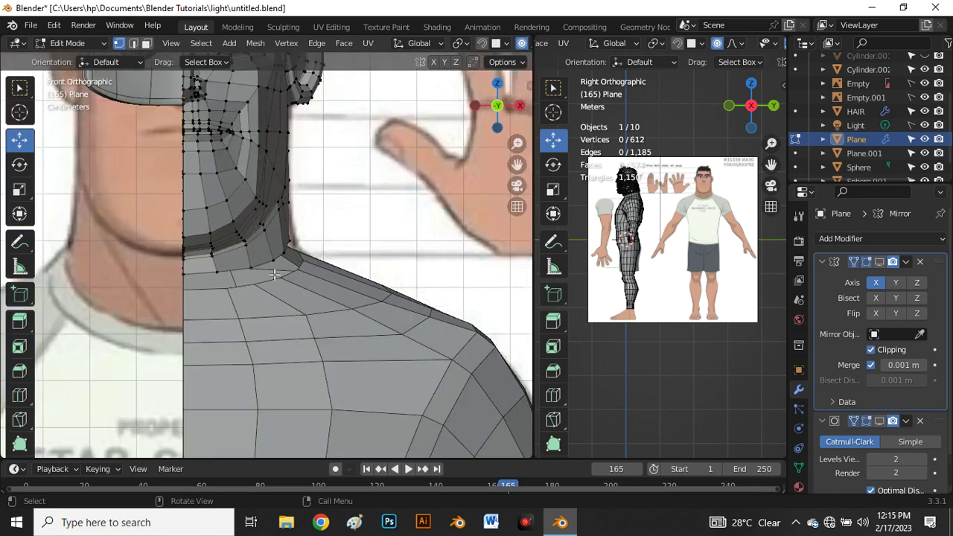
scroll(166, 283, up, 6)
scroll(243, 251, down, 2)
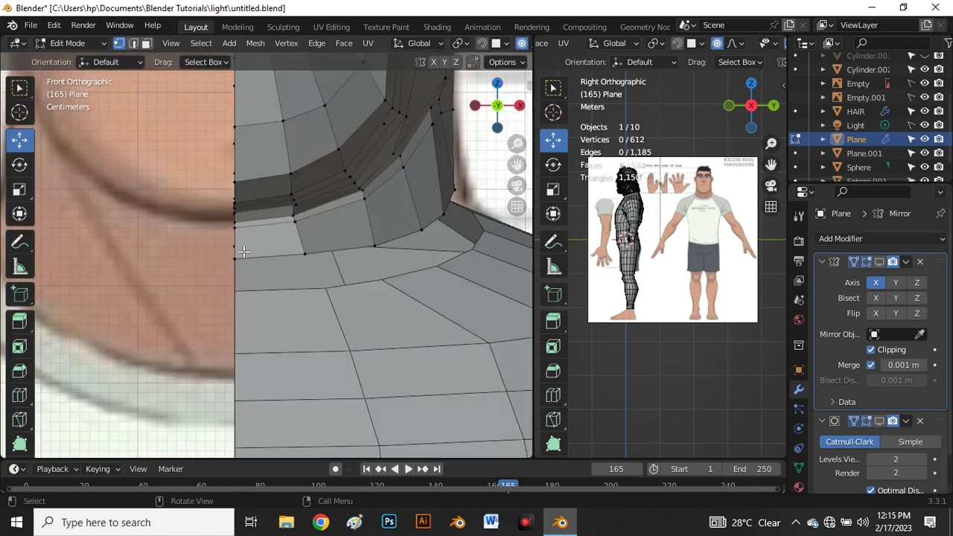
scroll(253, 249, down, 2)
scroll(255, 167, down, 4)
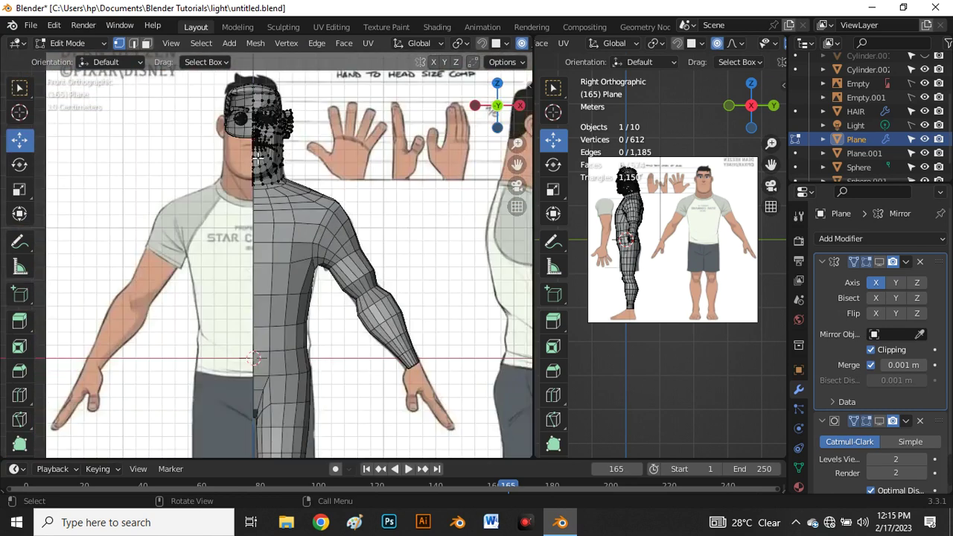
scroll(238, 394, up, 3)
scroll(246, 335, down, 3)
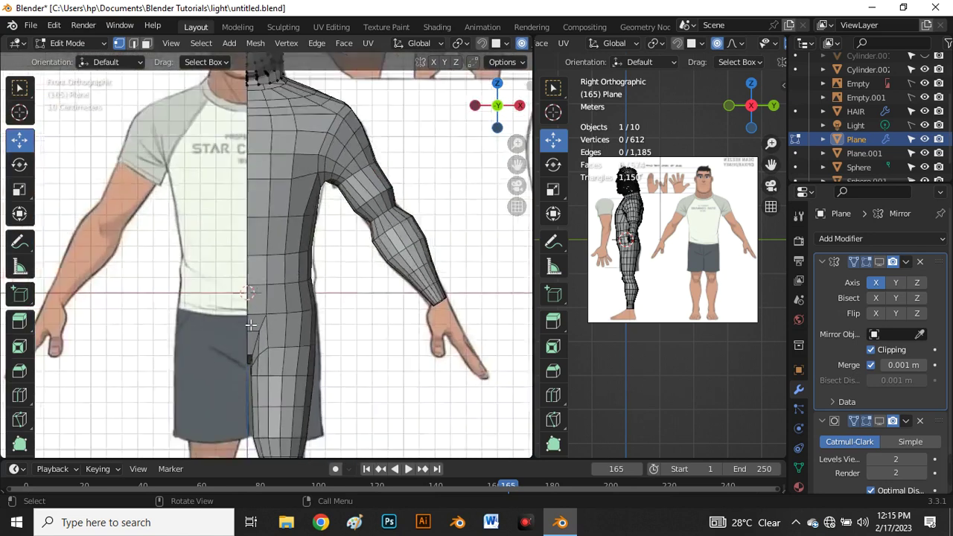
scroll(259, 263, up, 5)
scroll(259, 263, up, 3)
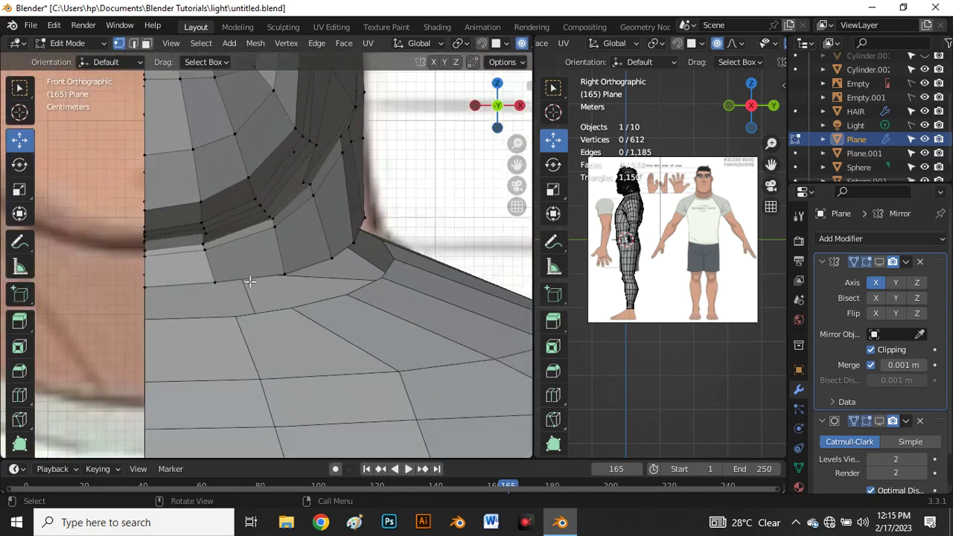
- Leave Edit Mode on the head, select the body and remove its Mirror modifier
key(Tab)
scroll(276, 254, down, 6)
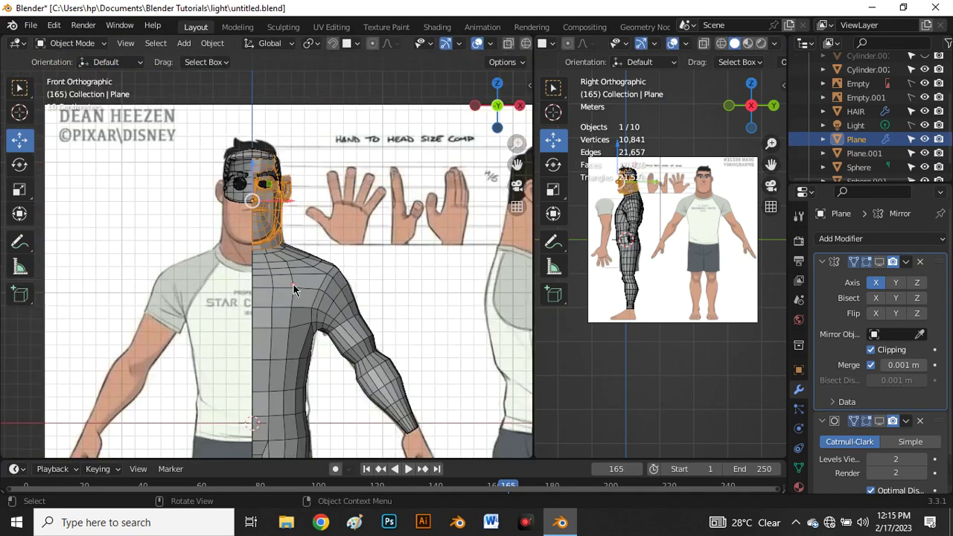
click(294, 284)
click(273, 199)
scroll(265, 227, up, 4)
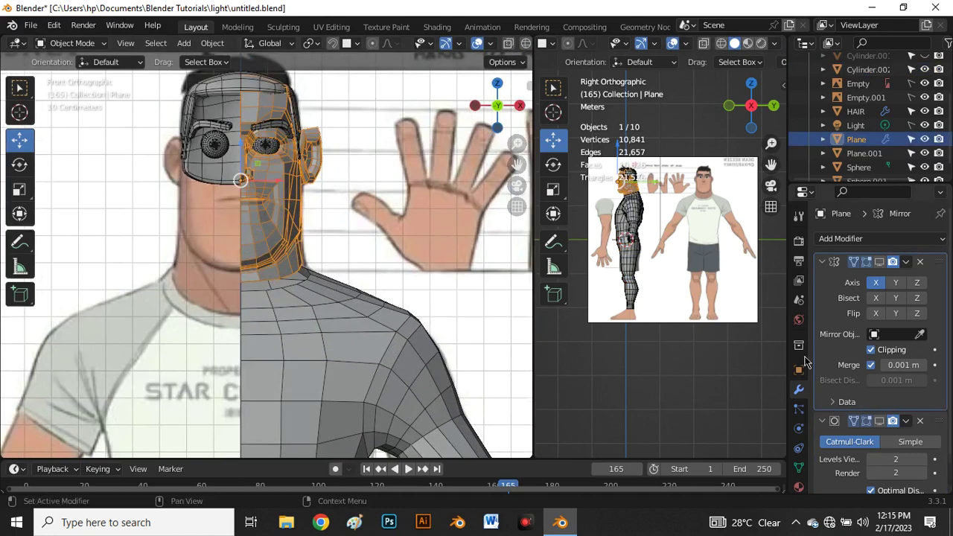
click(312, 308)
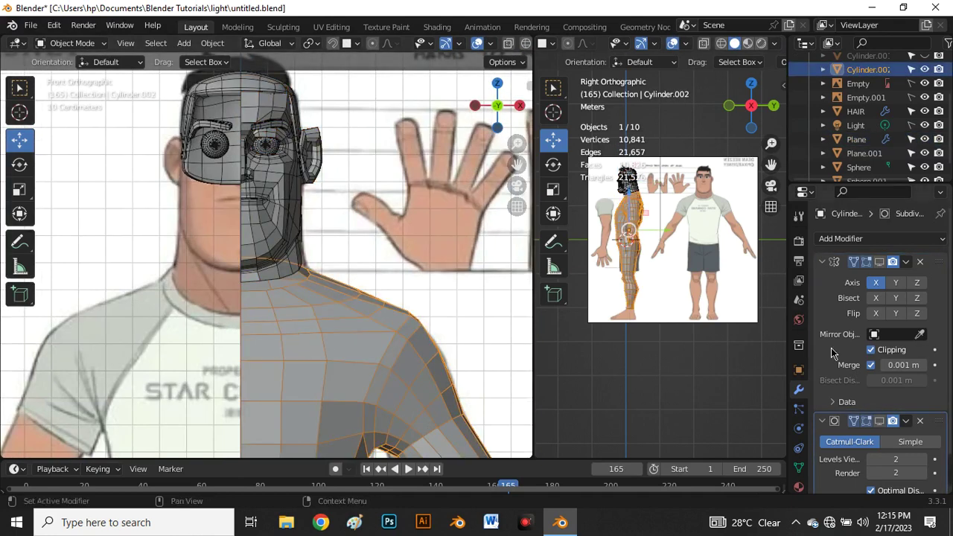
click(921, 263)
- Join the body into the head object, keeping the head as the active object
scroll(292, 216, down, 5)
scroll(298, 277, up, 2)
scroll(298, 277, down, 4)
scroll(287, 261, up, 6)
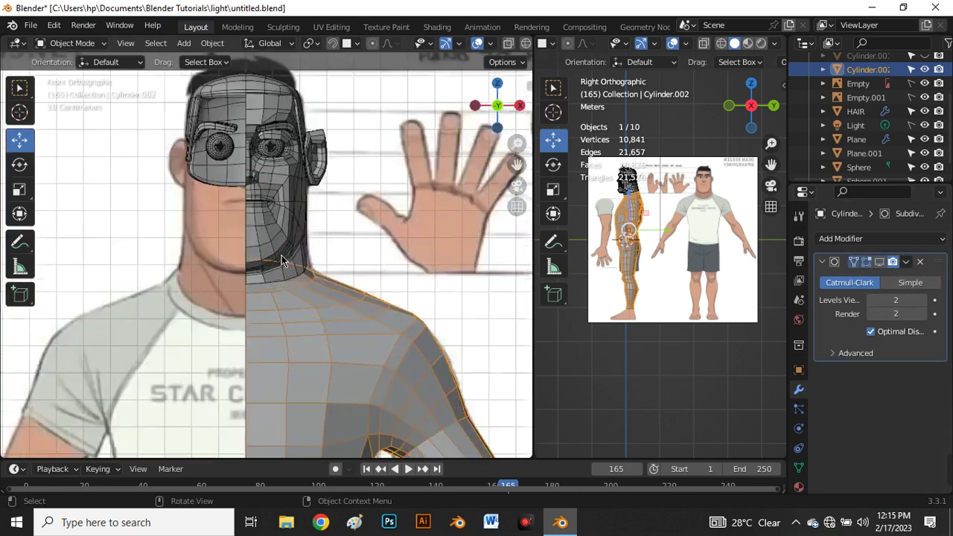
scroll(317, 321, up, 1)
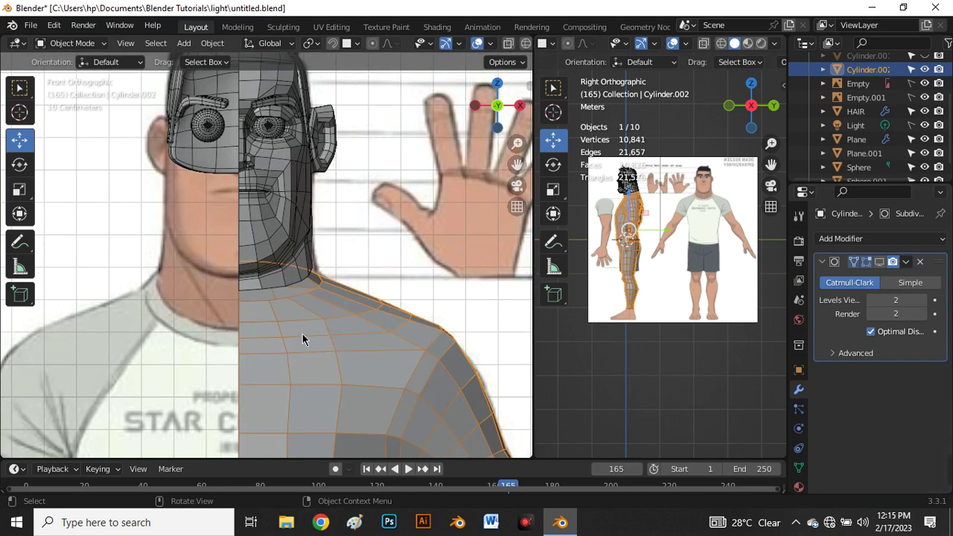
shift+click(280, 219)
scroll(280, 218, down, 2)
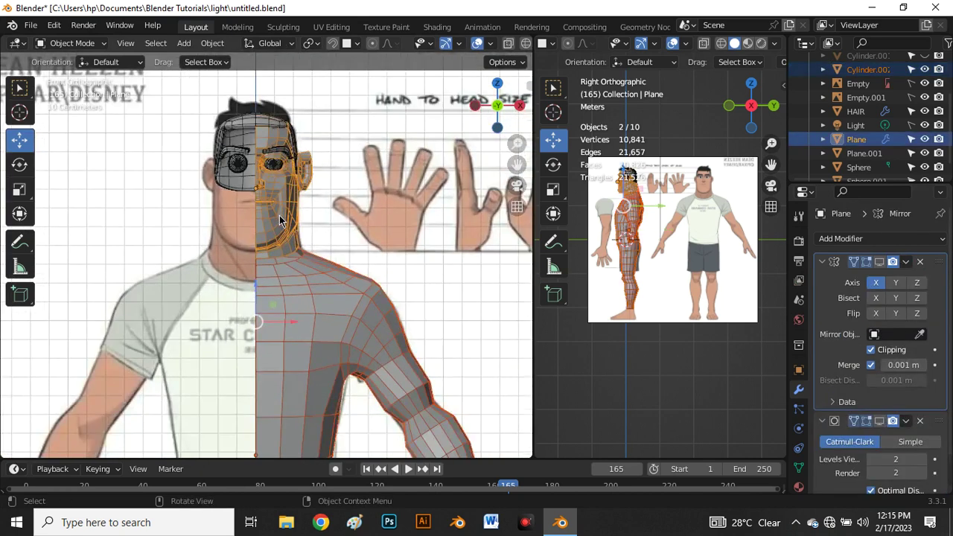
key(ctrl+j)
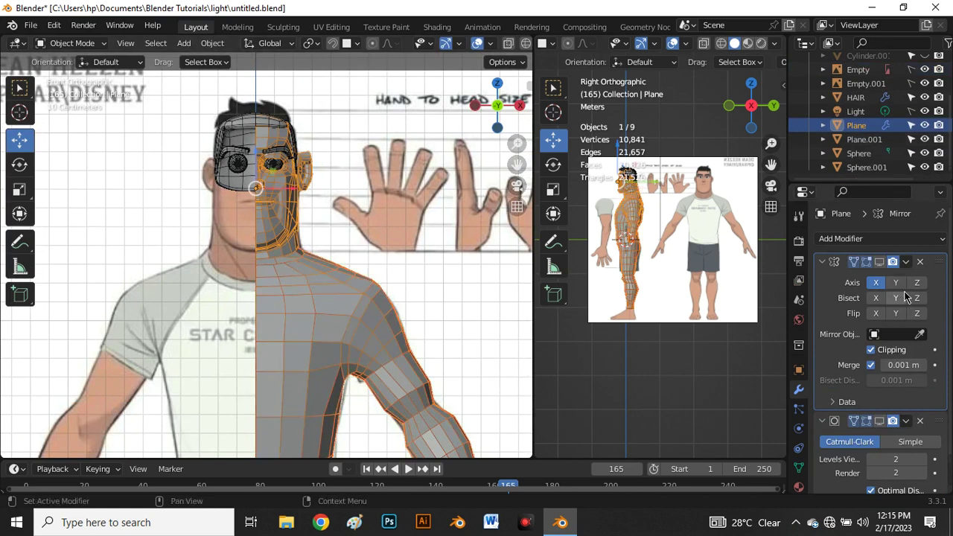
- Turn on the Mirror modifier's viewport display for the joined character and check the full figure against the front reference
click(881, 262)
middle_drag(261, 100, 264, 123)
scroll(274, 149, up, 4)
scroll(278, 179, down, 5)
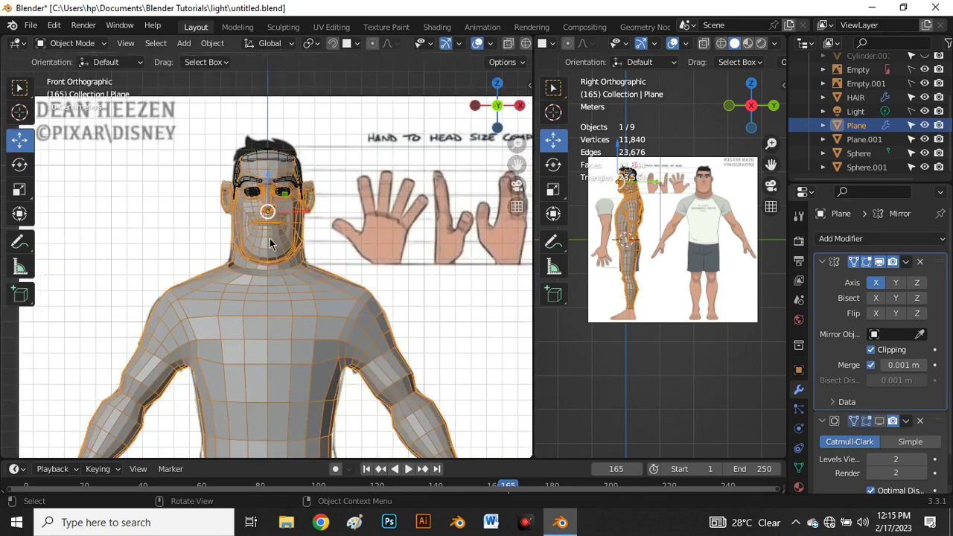
scroll(269, 257, up, 4)
scroll(271, 246, down, 1)
scroll(274, 257, down, 3)
scroll(276, 175, up, 6)
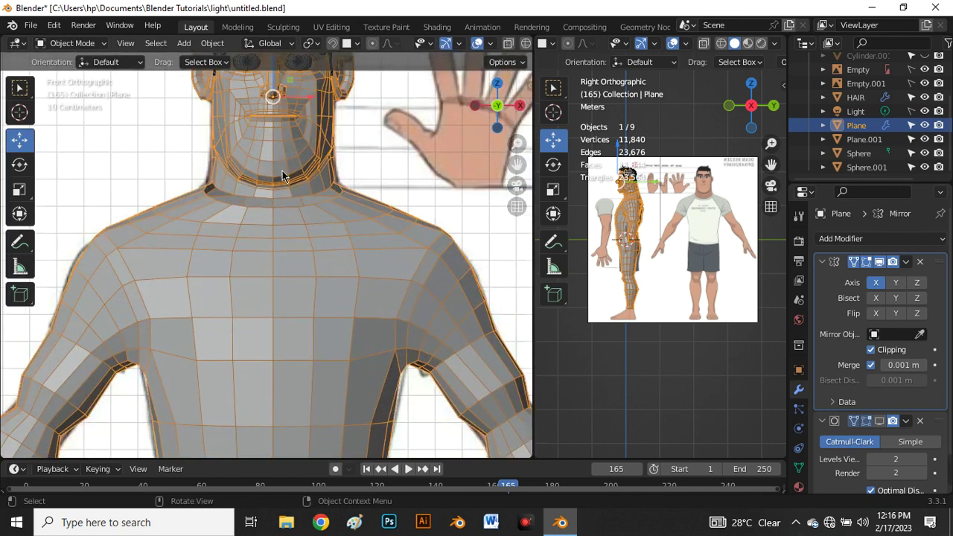
scroll(283, 176, down, 4)
scroll(283, 182, down, 4)
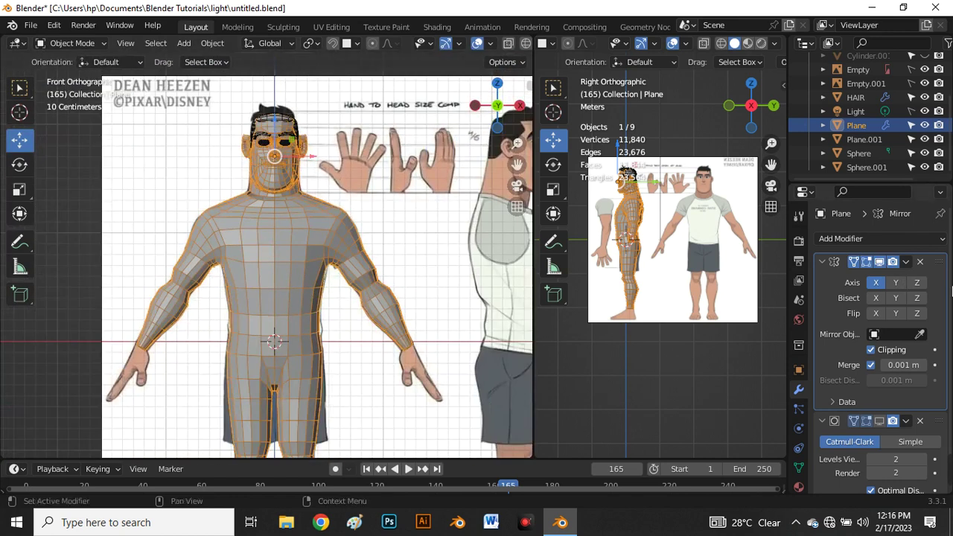
- Preview the character with Subdivision Surface shown in the viewport, inspect the neck seam, and switch the smoothing display off again
click(881, 422)
scroll(138, 156, up, 4)
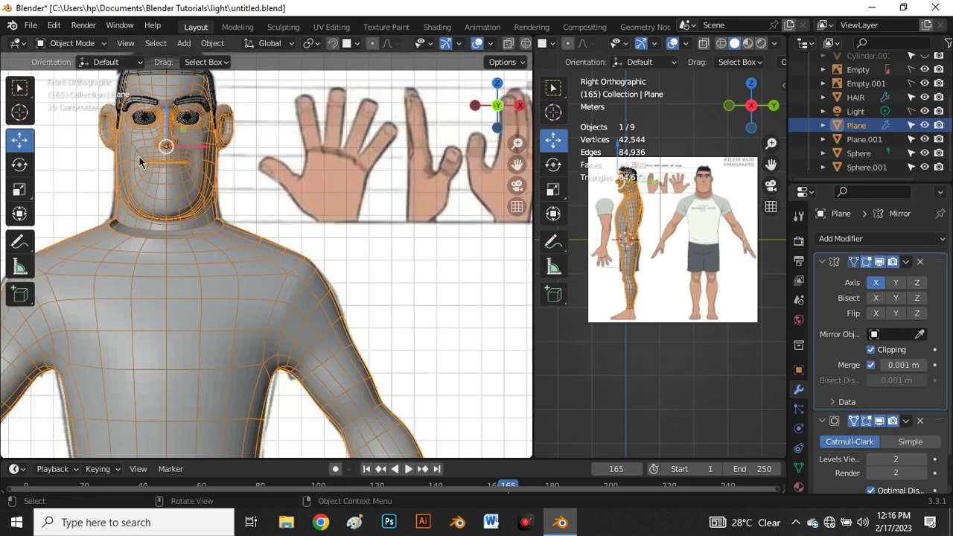
scroll(247, 172, up, 3)
scroll(268, 189, down, 6)
scroll(268, 250, up, 5)
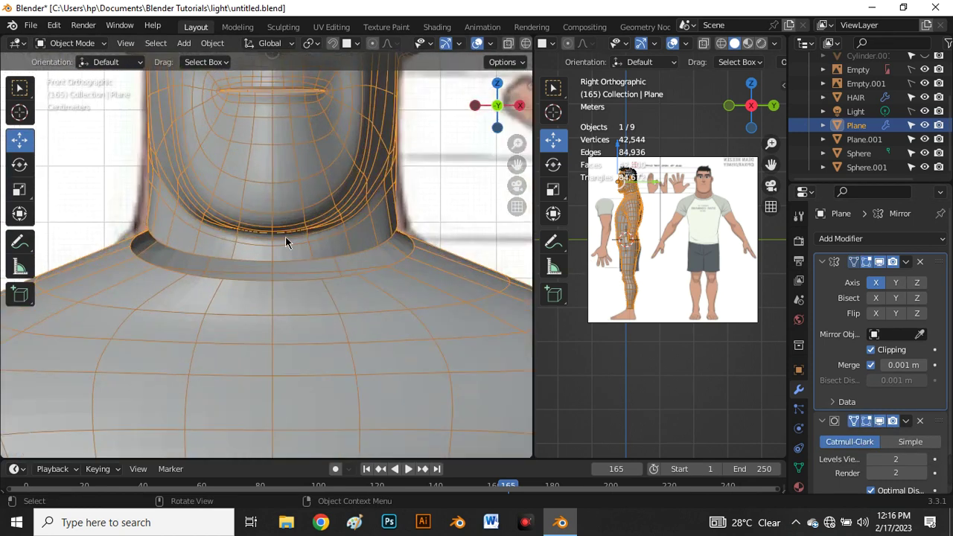
scroll(294, 225, down, 2)
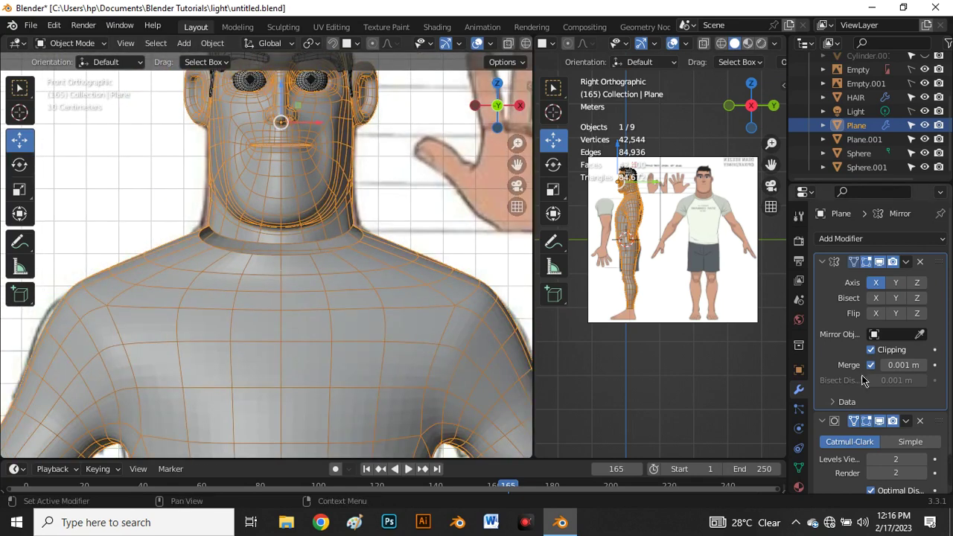
click(881, 422)
scroll(339, 222, down, 1)
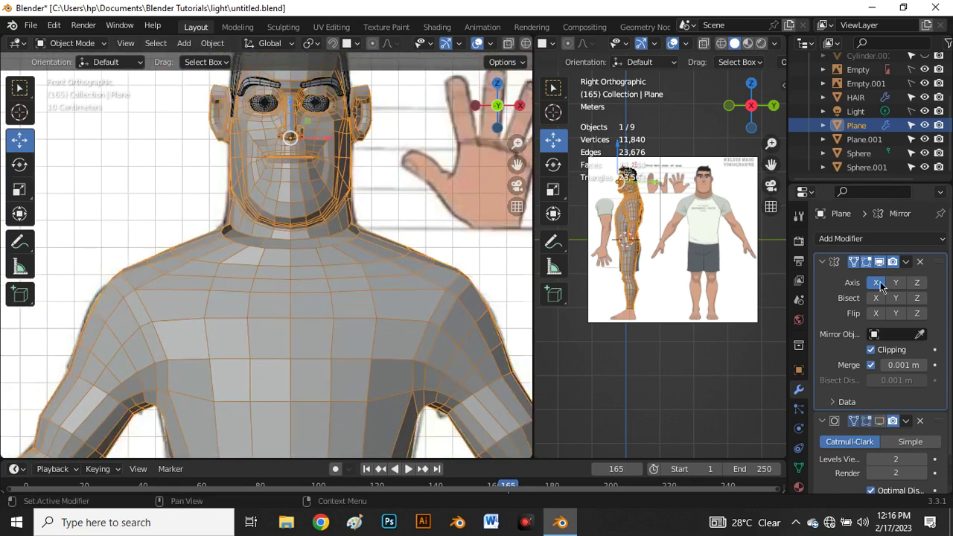
- In Edit Mode, merge the body's front centre neck vertex with the head's centre neck vertex using At Last
scroll(287, 217, up, 3)
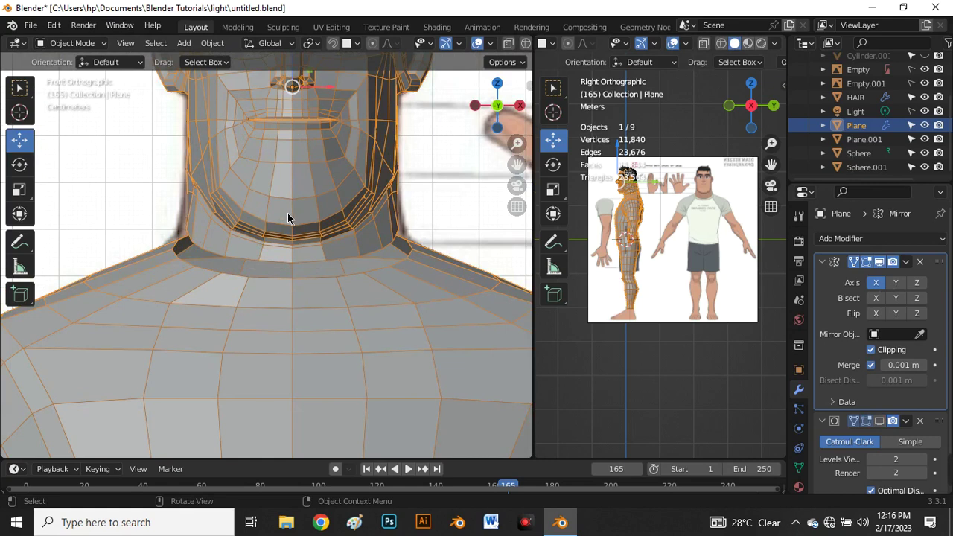
key(Tab)
scroll(327, 266, down, 4)
scroll(326, 267, up, 3)
middle_drag(326, 269, 242, 285)
click(247, 254)
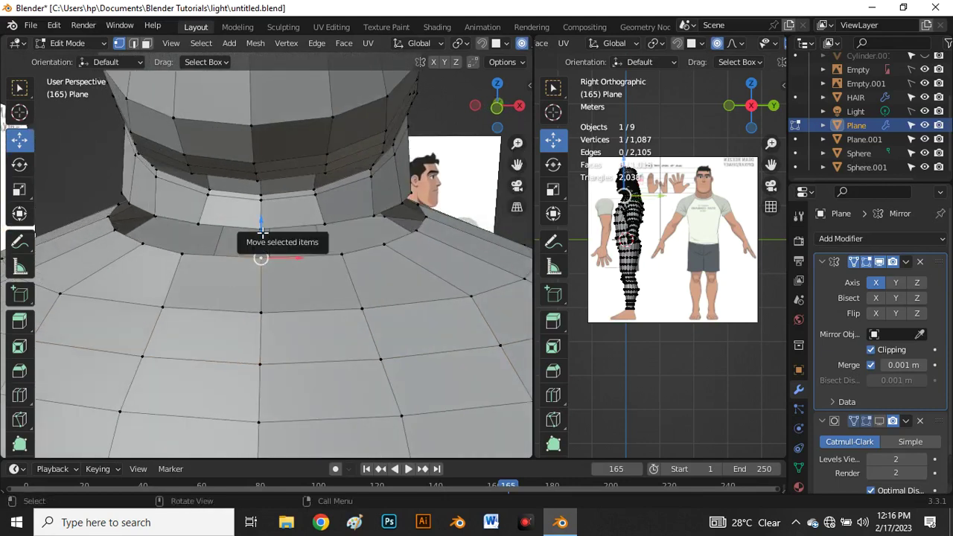
shift+click(262, 231)
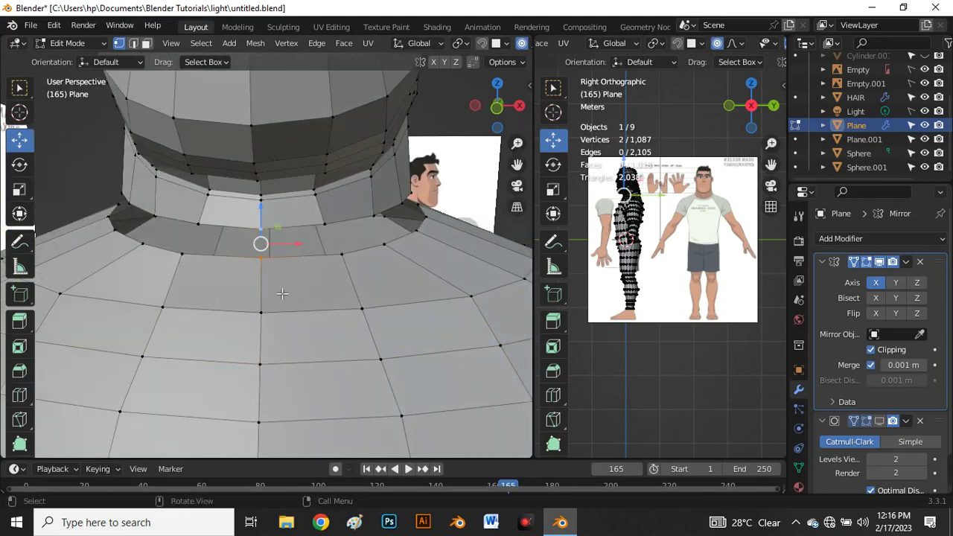
key(m)
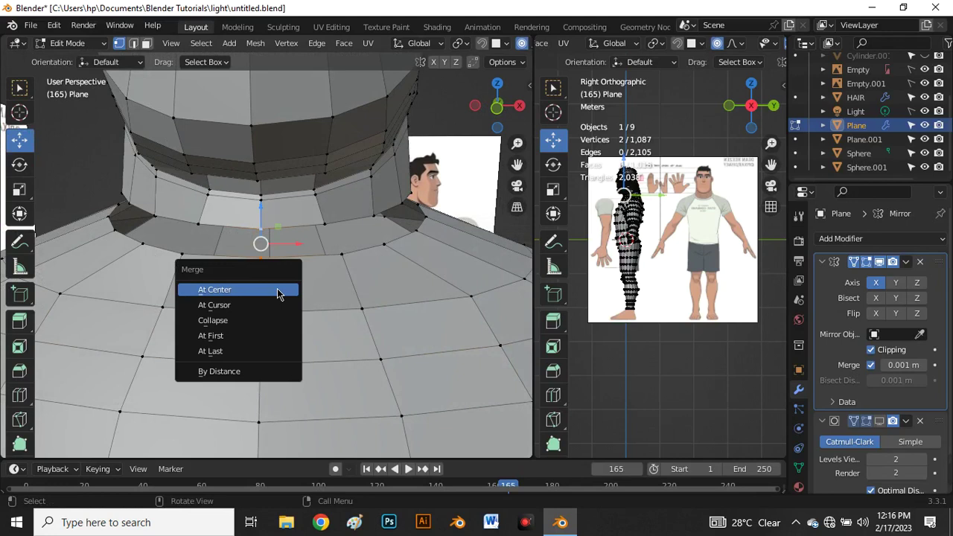
click(255, 351)
- Merge the body's neck vertices beside the front centre with the matching vertices on the head's neck edge
middle_drag(274, 346, 225, 293)
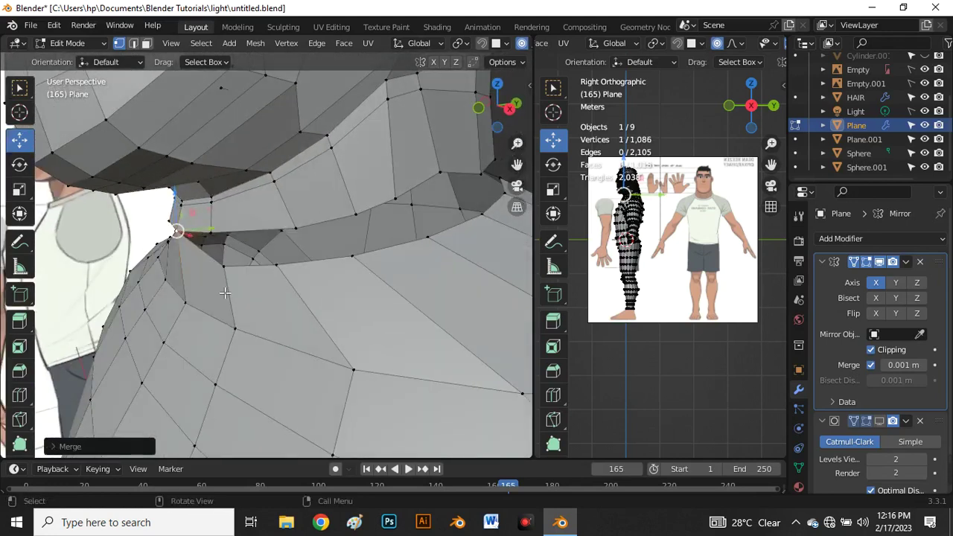
shift+click(225, 268)
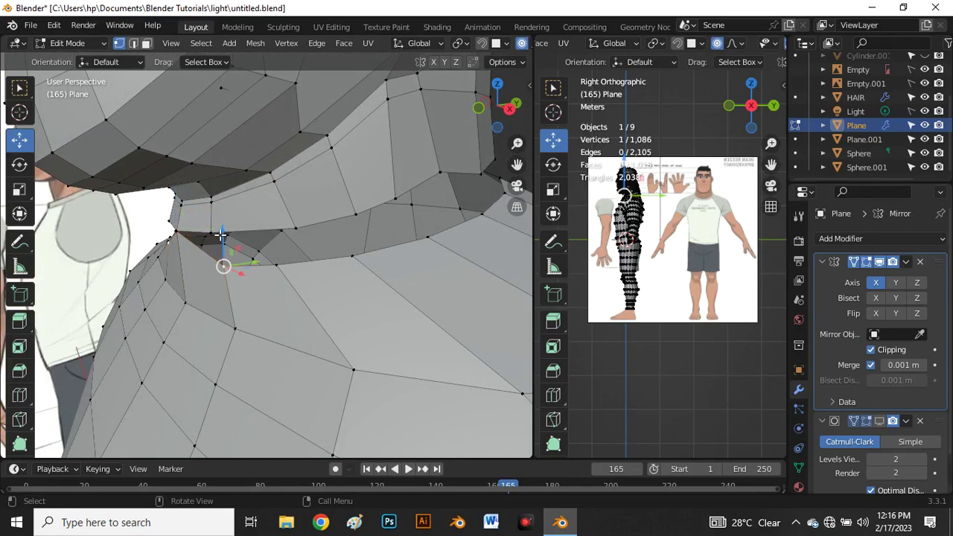
click(205, 305)
middle_drag(313, 315, 246, 262)
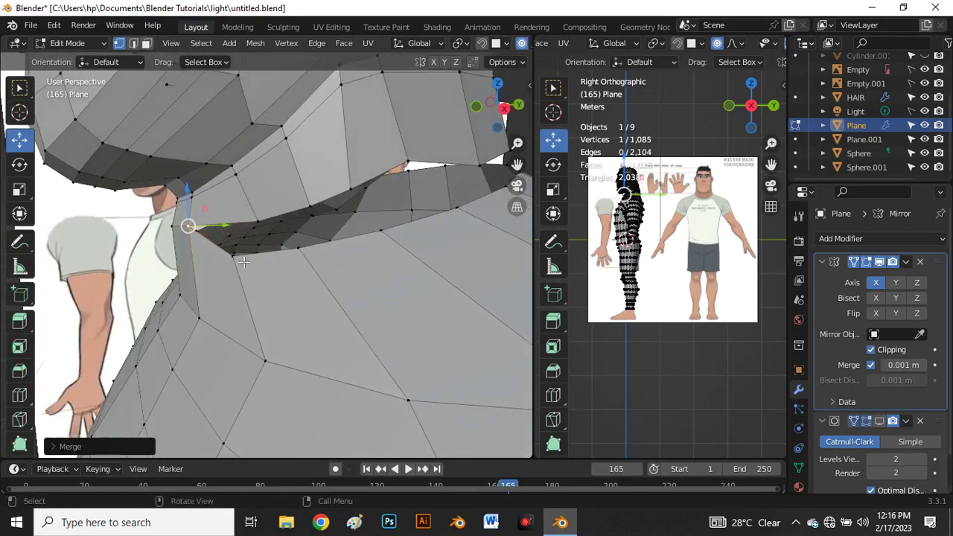
click(231, 257)
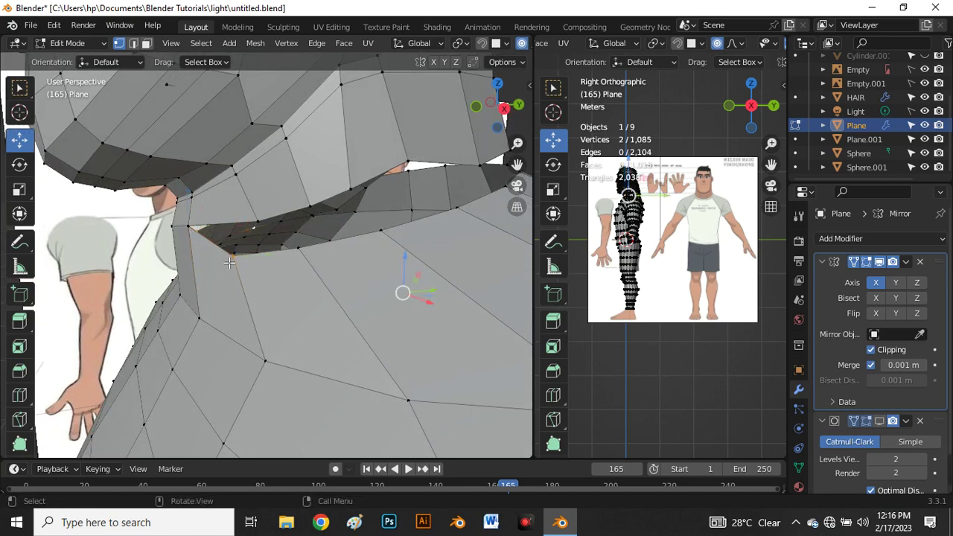
middle_drag(233, 261, 270, 254)
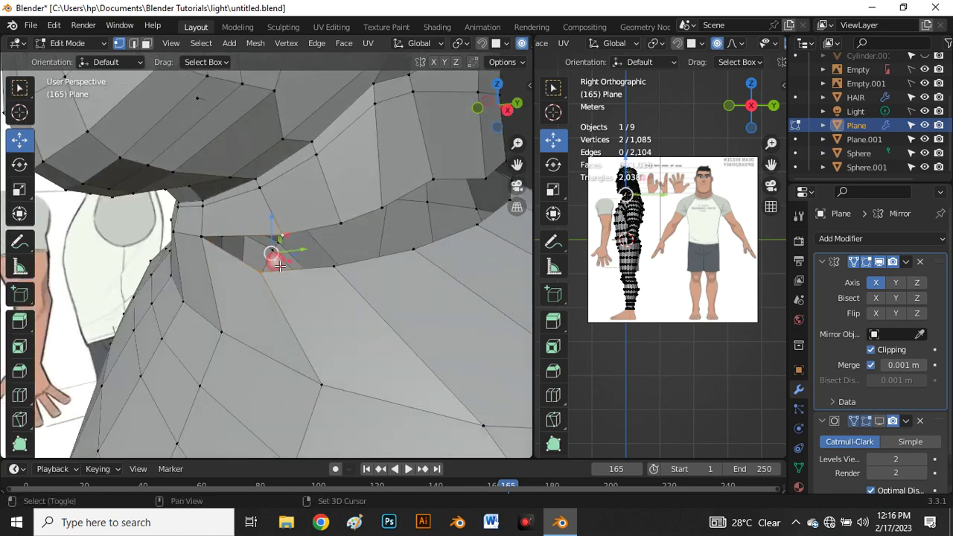
key(m)
click(280, 281)
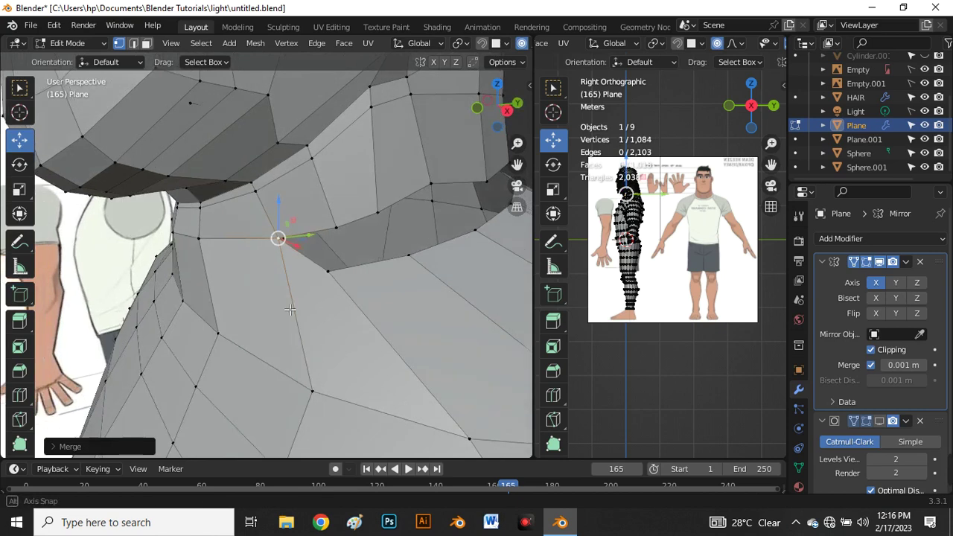
- Merge the next two open vertex pairs along the side of the neck seam
middle_drag(279, 281, 274, 255)
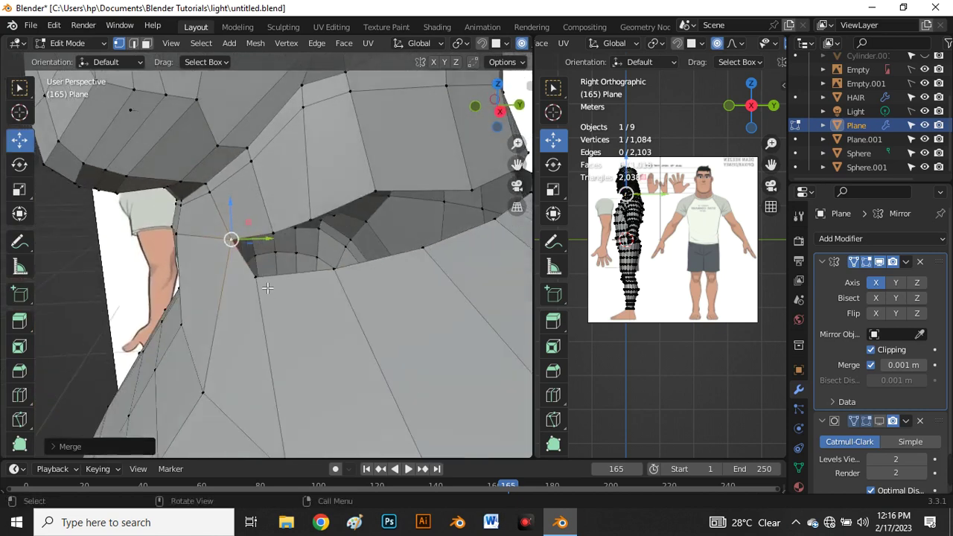
key(m)
click(283, 327)
middle_drag(308, 344, 249, 250)
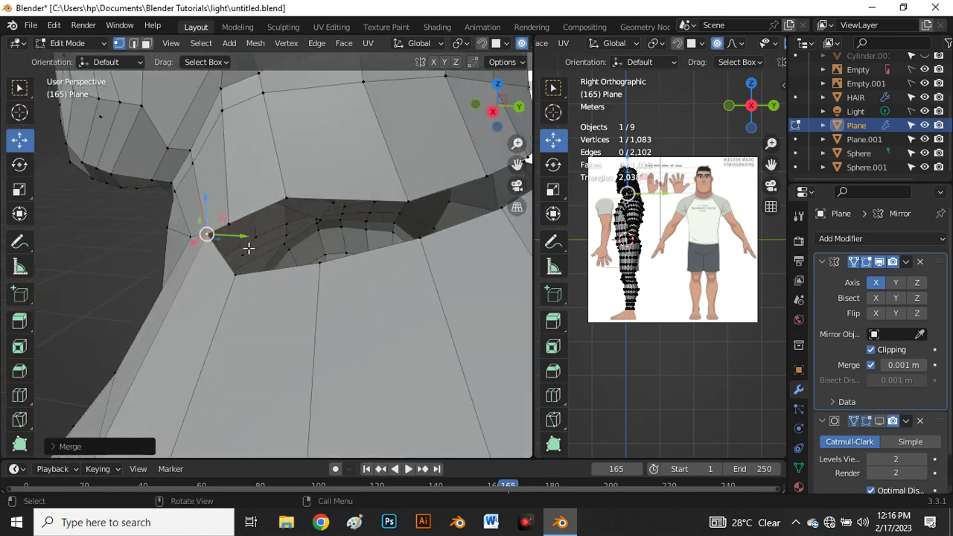
click(229, 225)
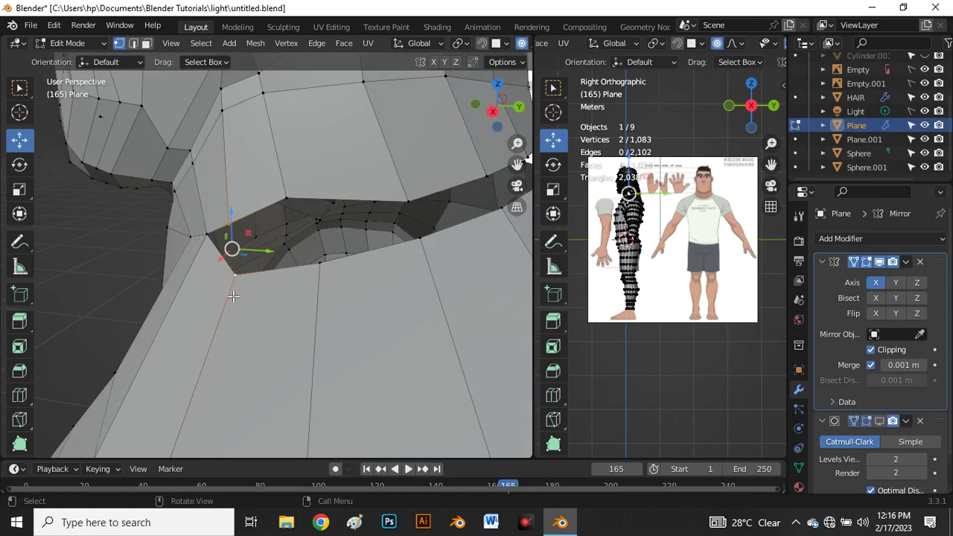
key(m)
click(216, 230)
middle_drag(216, 230, 368, 227)
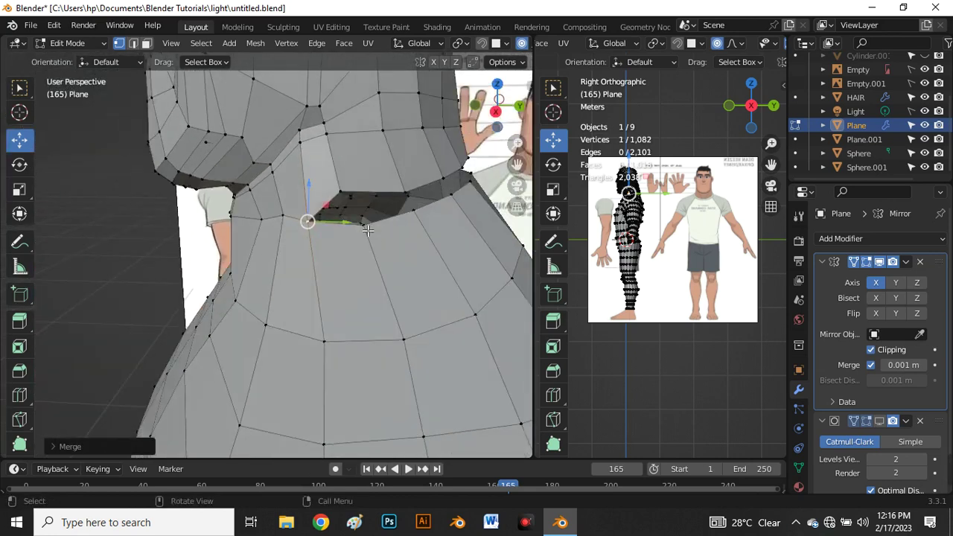
- Continue merging body and head vertex pairs around the side of the neck seam toward the back
click(366, 227)
key(m)
click(330, 260)
middle_drag(424, 332, 292, 398)
shift+click(226, 330)
click(312, 324)
key(m)
click(319, 356)
shift+click(241, 295)
key(m)
click(246, 331)
- Merge the next two body and head vertex pairs at the back of the neck using At Center
click(230, 331)
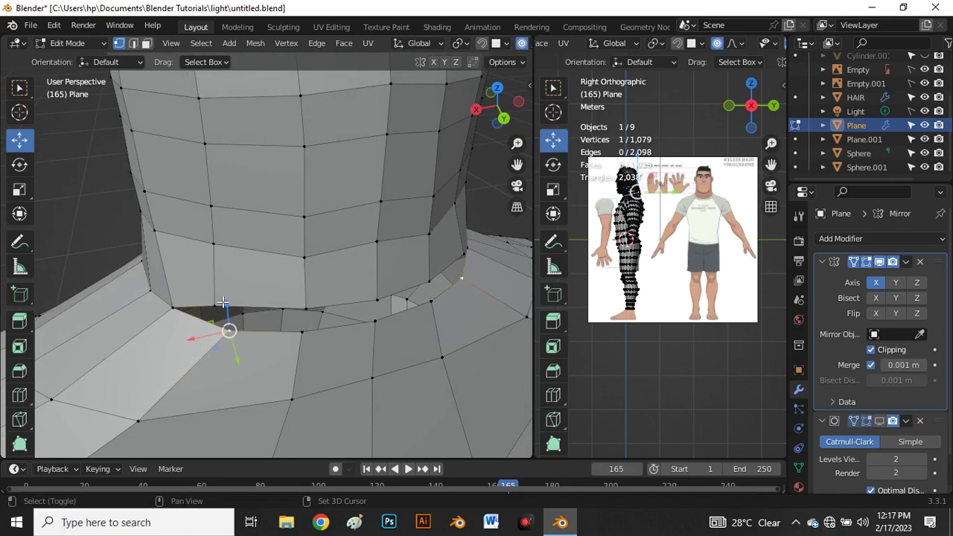
middle_drag(247, 365, 268, 368)
key(m)
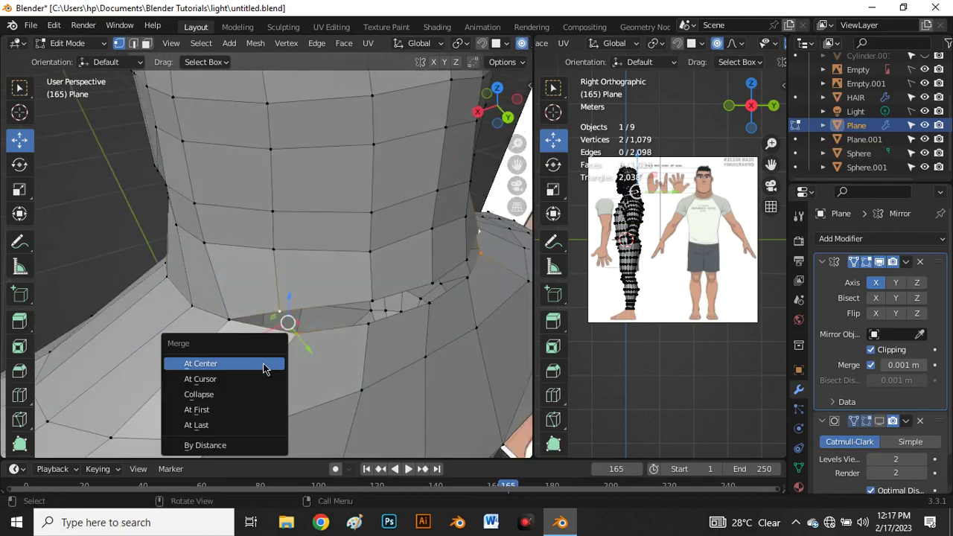
click(269, 364)
middle_drag(347, 374, 307, 345)
click(260, 338)
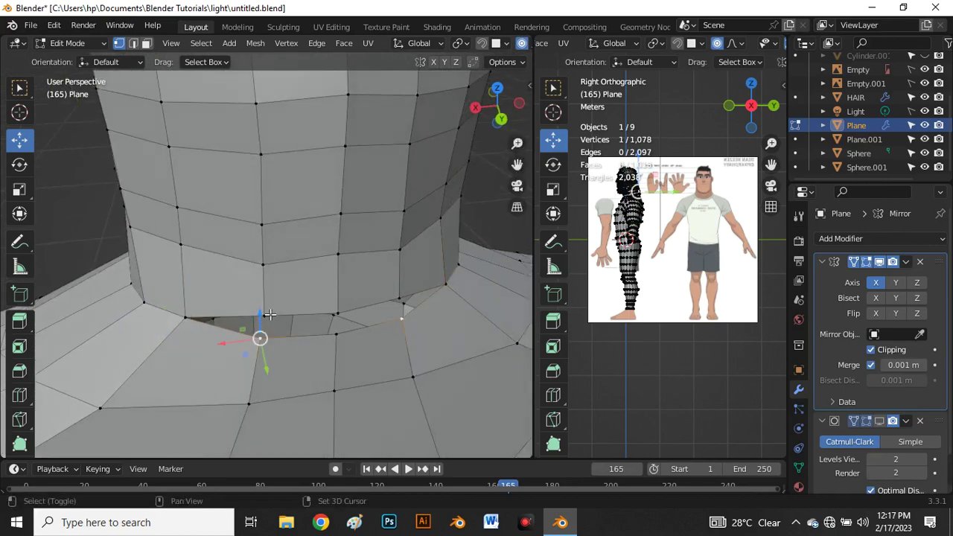
key(m)
click(266, 357)
- Close the neck seam by merging the last body and head vertex pair at the back centre
mouse_move(347, 390)
middle_down()
mouse_move(304, 341)
mouse_move(316, 336)
mouse_move(334, 390)
middle_up()
click(308, 326)
shift+click(311, 311)
key(m)
click(332, 385)
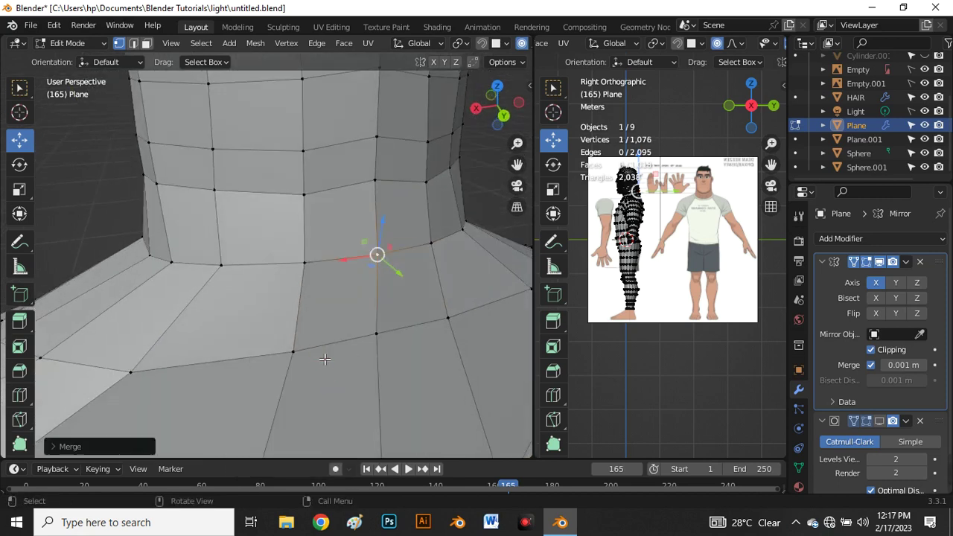
- In right view, reposition the neck vertex under the jaw near the throat, with X-ray on to show the side reference
scroll(328, 350, down, 3)
middle_drag(341, 313, 390, 349)
key(grave)
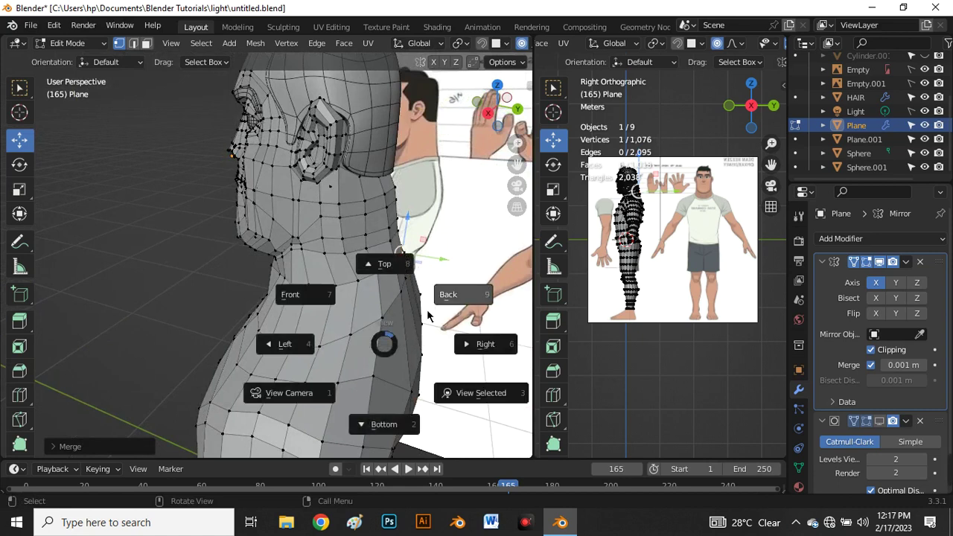
click(484, 343)
scroll(243, 281, up, 3)
scroll(243, 281, down, 3)
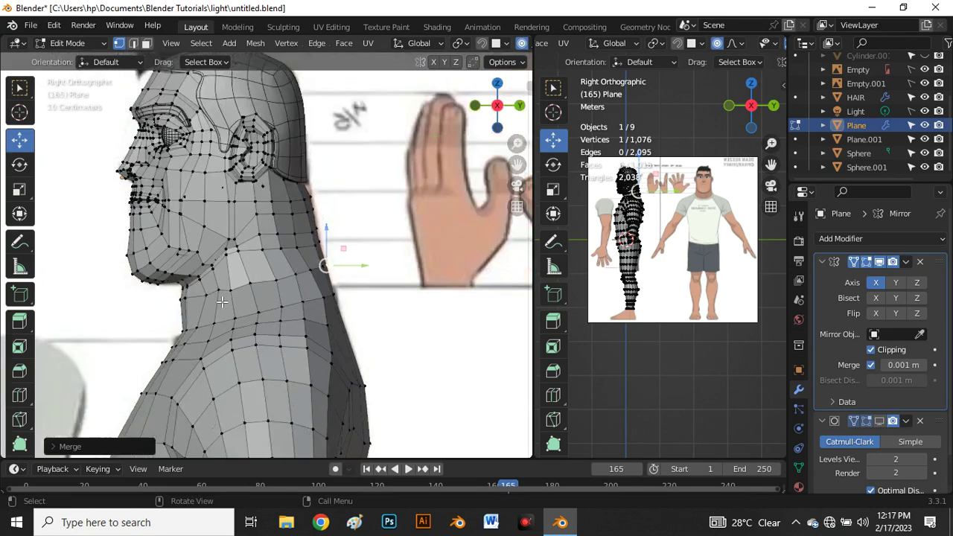
scroll(191, 288, up, 4)
click(187, 286)
key(g)
click(207, 291)
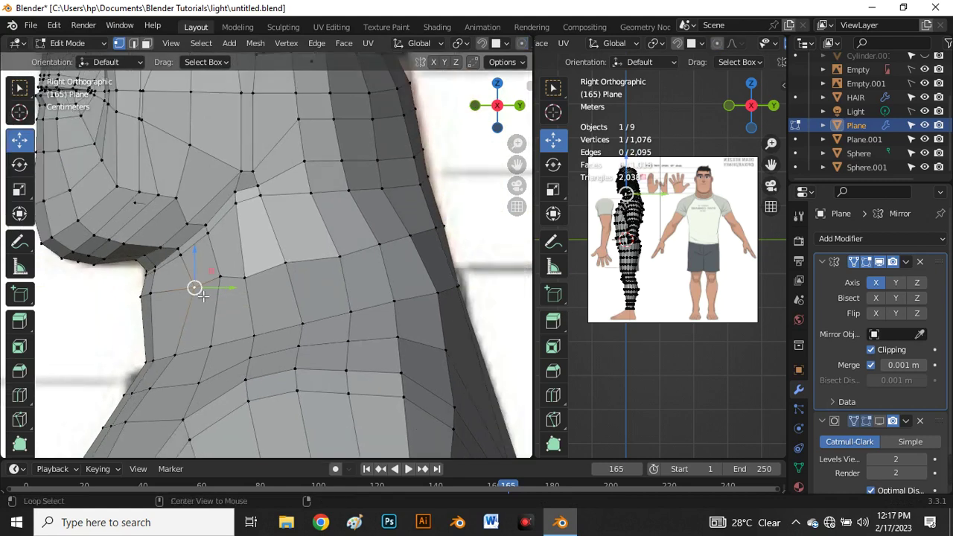
key(alt+z)
key(g)
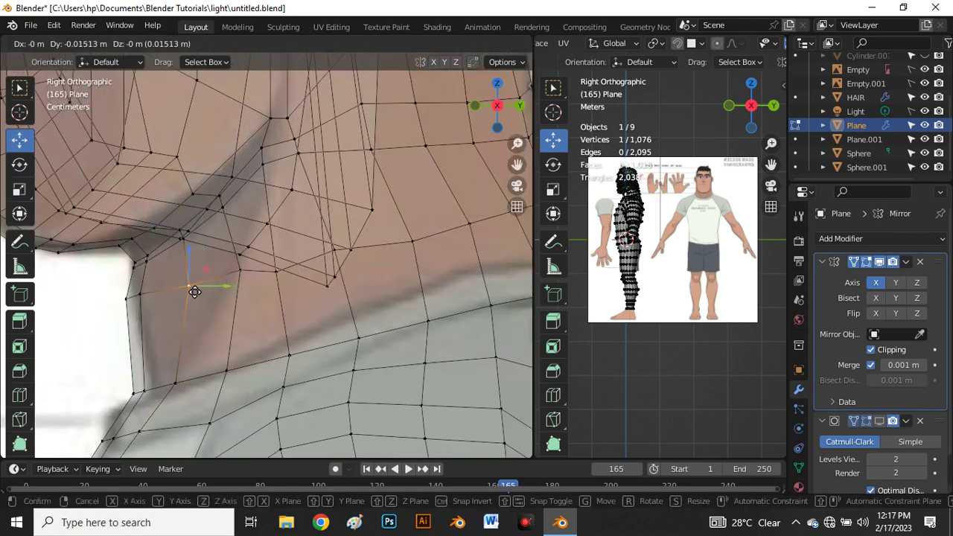
click(193, 292)
- Shift the front throat and neck-base vertices along Y to fit the side reference outline, then turn X-ray off
shift+click(129, 298)
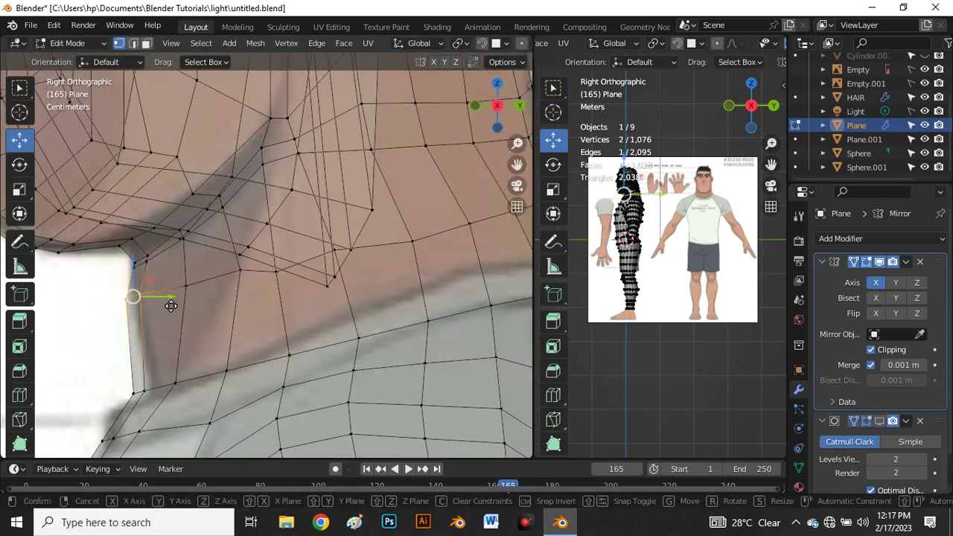
key(g)
scroll(169, 299, down, 7)
drag(175, 304, 209, 320)
scroll(162, 337, up, 6)
key(g)
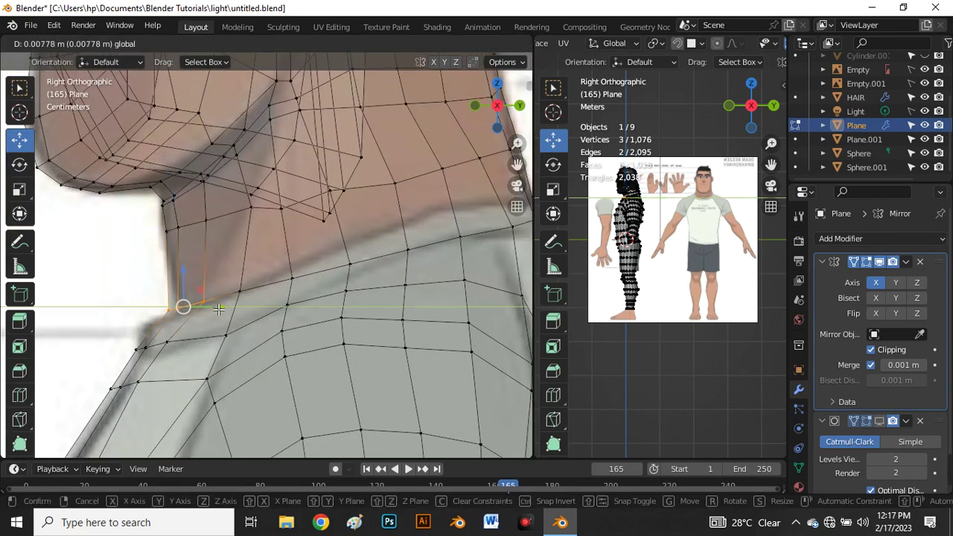
click(181, 307)
scroll(181, 313, down, 3)
scroll(305, 297, up, 5)
key(alt+z)
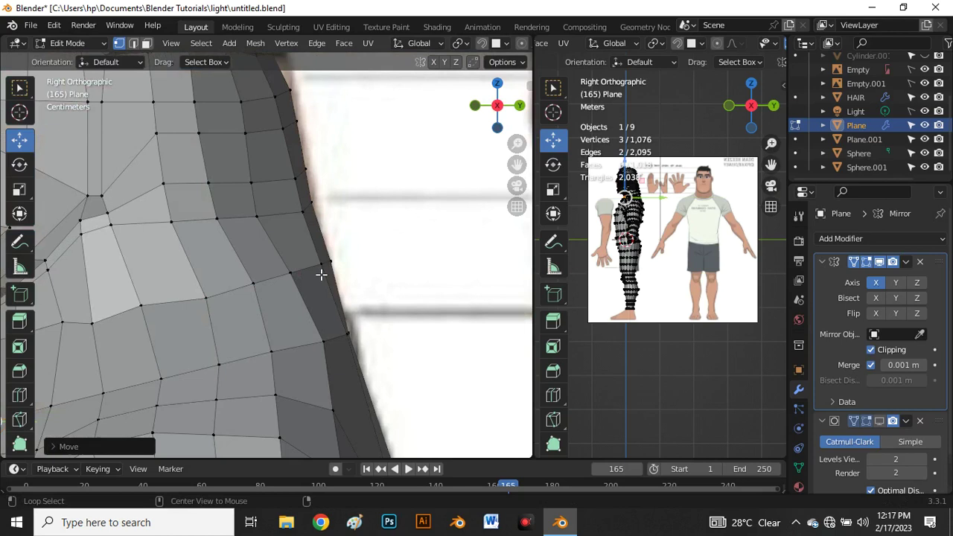
- Slide the vertex near the back edge of the neck along its edge to even out the spacing
scroll(350, 305, down, 3)
scroll(347, 315, up, 3)
click(356, 315)
key(g)
key(g)
click(343, 309)
scroll(263, 296, down, 5)
scroll(263, 296, up, 5)
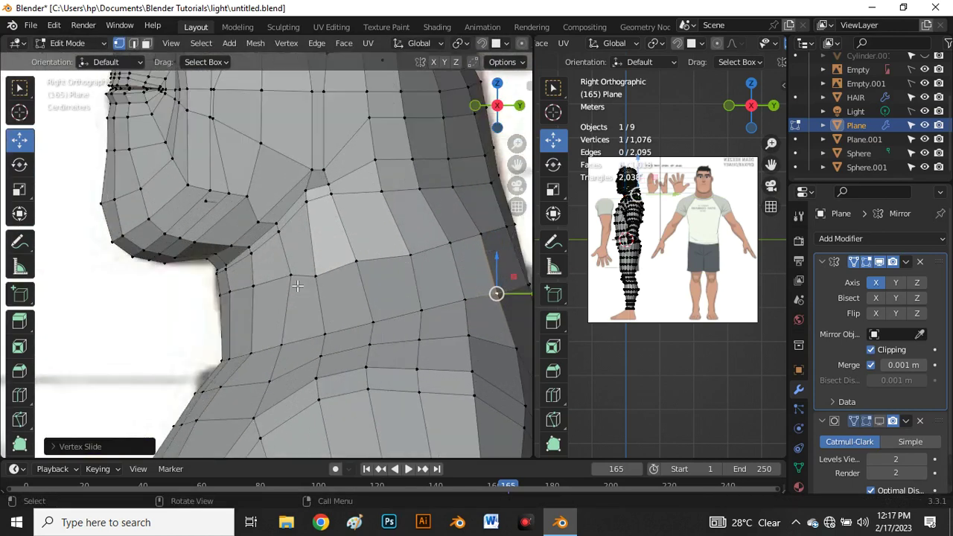
- Slide the mid-neck seam vertex along its edge and move the neighbouring seam vertices to smooth the side of the neck
key(KP_Decimal)
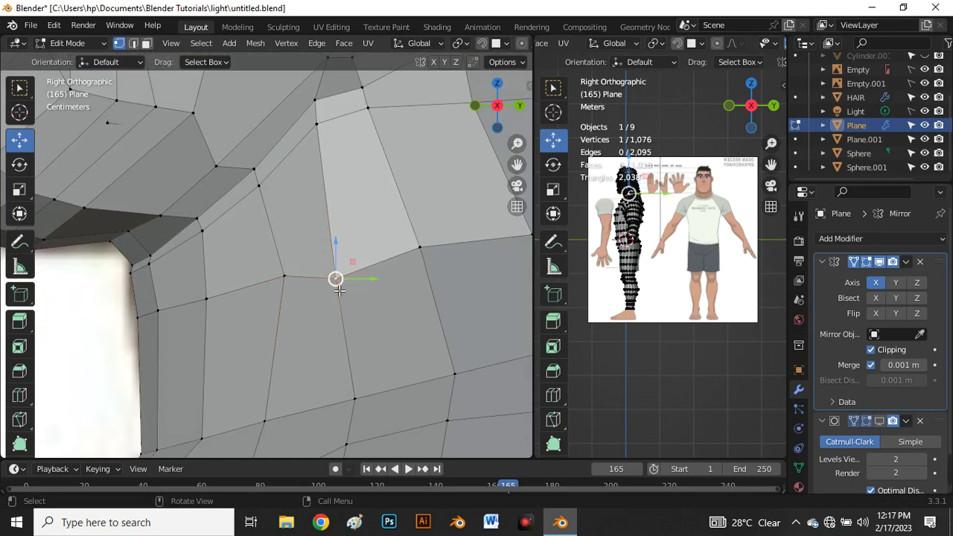
key(g)
key(g)
click(333, 265)
click(292, 278)
key(g)
click(268, 277)
scroll(310, 263, down, 2)
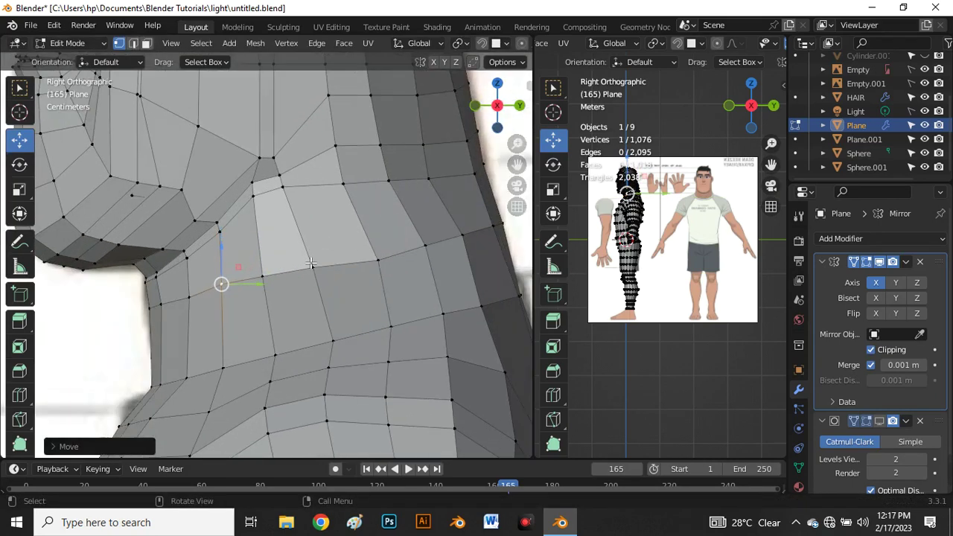
click(375, 274)
key(g)
click(371, 259)
scroll(257, 259, down, 4)
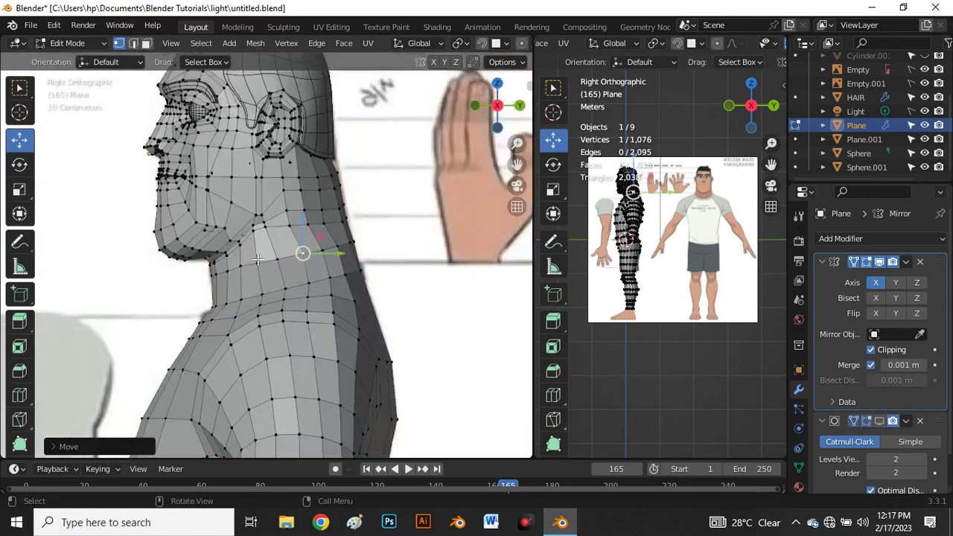
- Move the seam vertices on the rear side of the neck to space the edge flow evenly
scroll(257, 259, up, 3)
click(263, 268)
scroll(264, 268, down, 1)
scroll(350, 254, up, 5)
click(369, 269)
key(g)
click(333, 289)
click(329, 286)
key(g)
click(316, 284)
click(267, 293)
key(g)
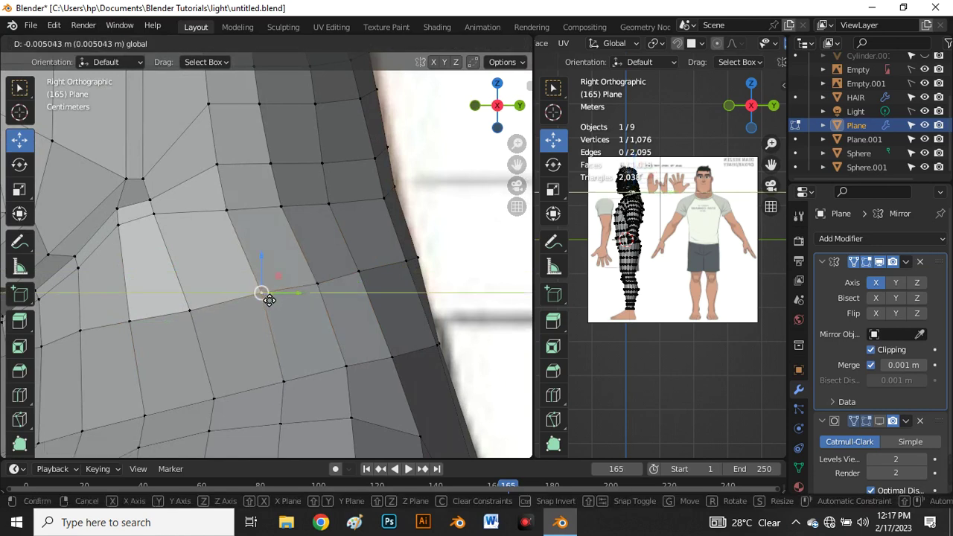
click(266, 299)
- In front view, nudge the neck vertex beside the jaw and compare the neck with the reference using X-ray
key(grave)
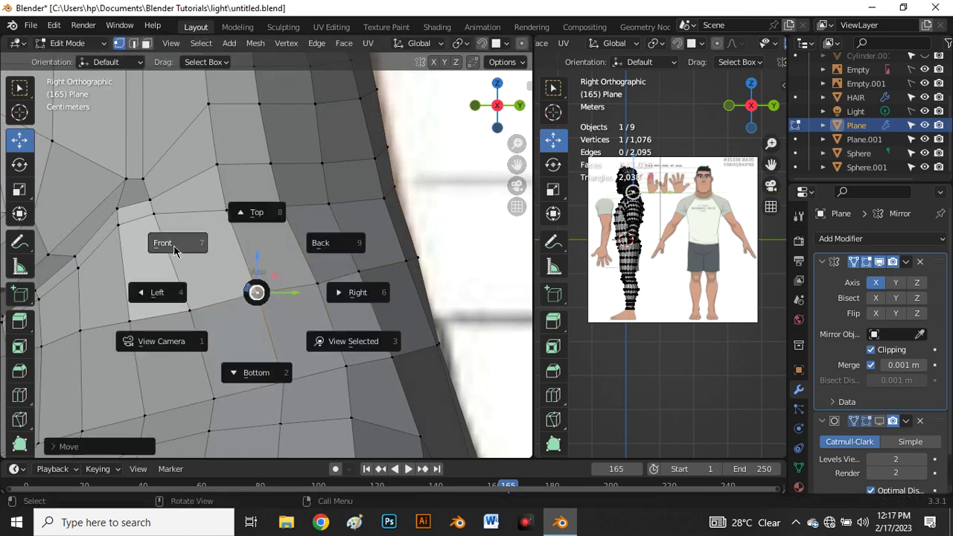
click(164, 241)
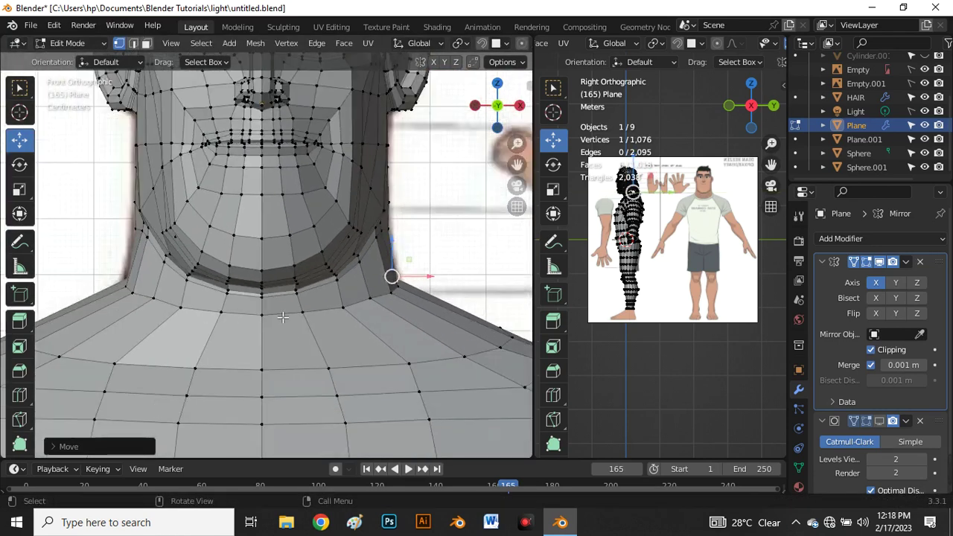
scroll(181, 313, up, 4)
shift+click(142, 292)
scroll(142, 292, down, 4)
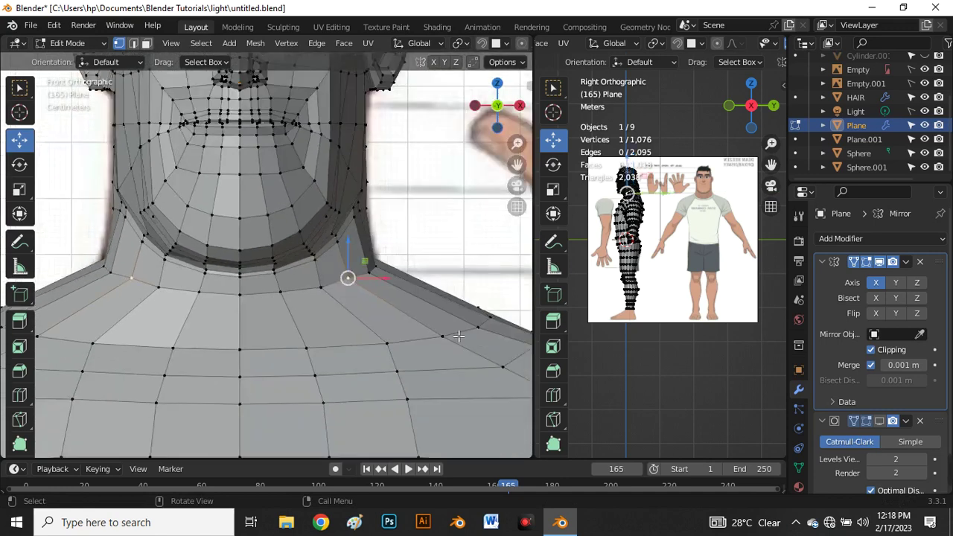
scroll(342, 277, up, 2)
drag(325, 267, 326, 266)
key(alt+z)
scroll(325, 270, down, 3)
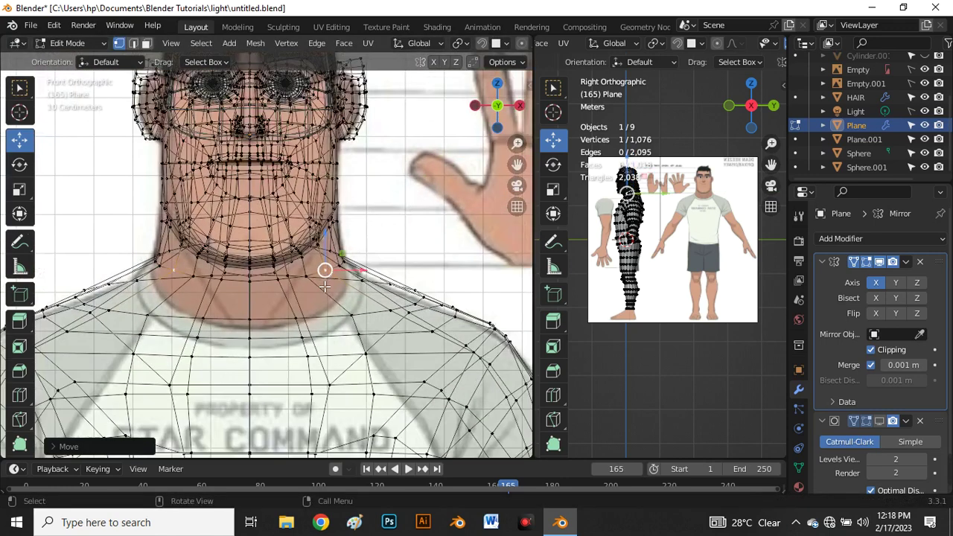
key(alt+z)
scroll(323, 270, up, 3)
scroll(295, 299, down, 2)
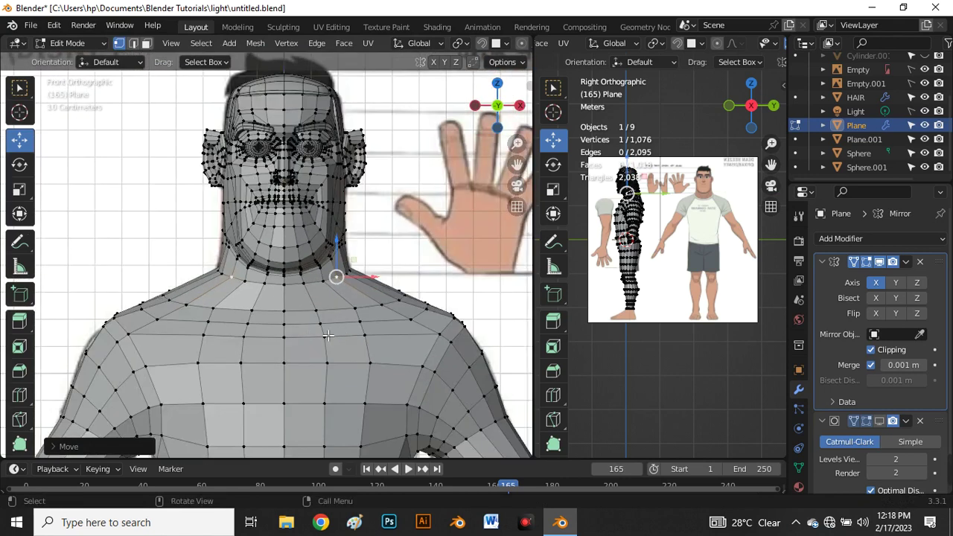
- Add a loop cut around the base of the neck, just below the merged seam
key(ctrl+r)
click(335, 276)
click(331, 277)
scroll(335, 278, up, 2)
- Move the new neck-base loop inward along X and adjust its height against the front reference using X-ray
key(alt+z)
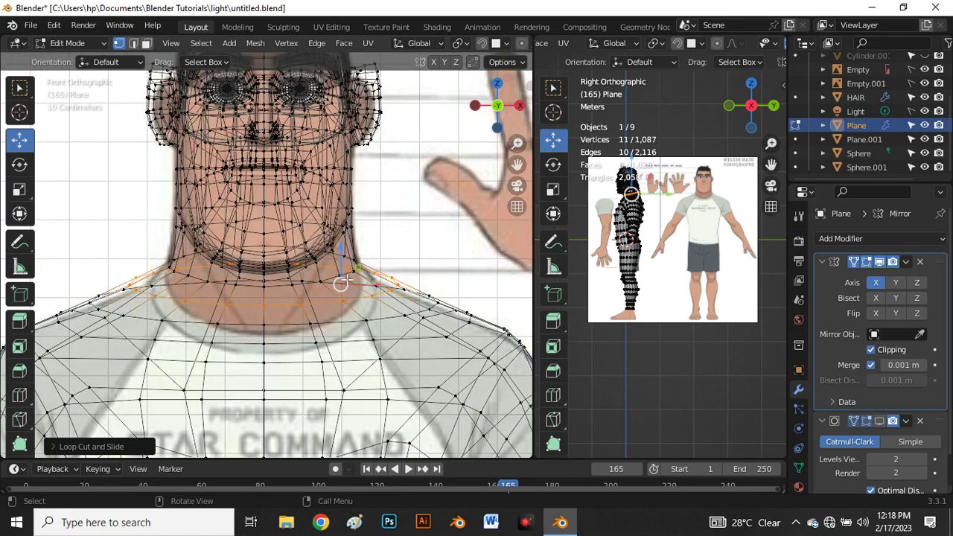
drag(374, 285, 359, 294)
key(alt+z)
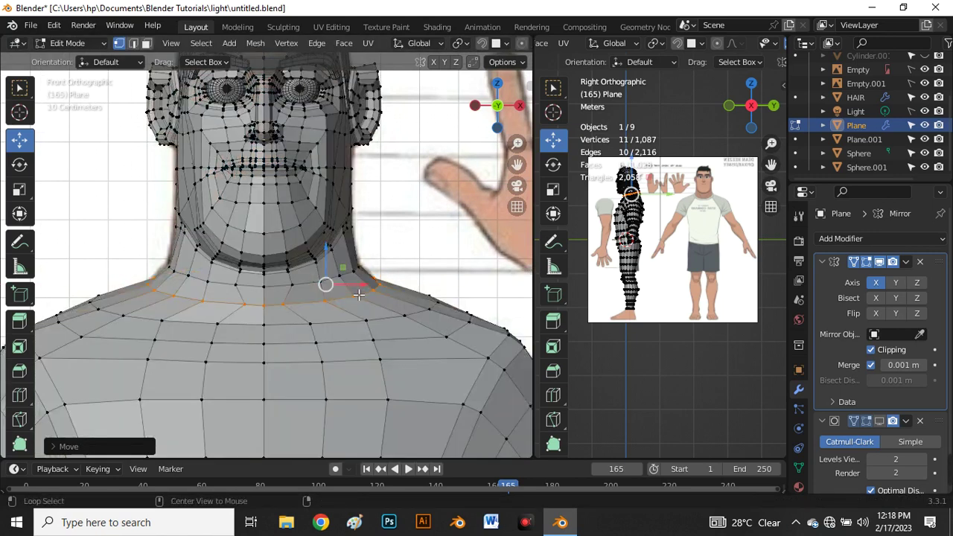
key(alt+z)
drag(364, 296, 332, 300)
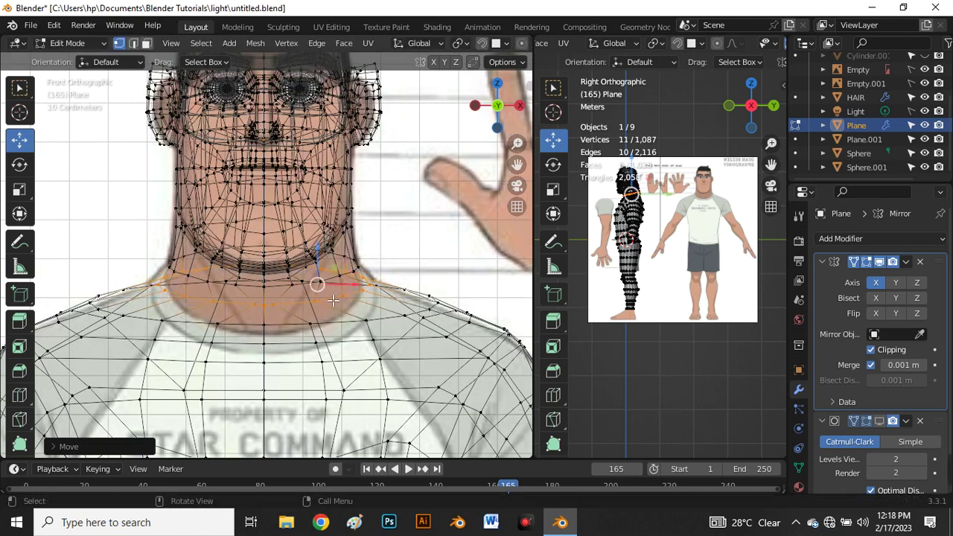
drag(319, 267, 324, 277)
key(alt+z)
scroll(280, 313, up, 3)
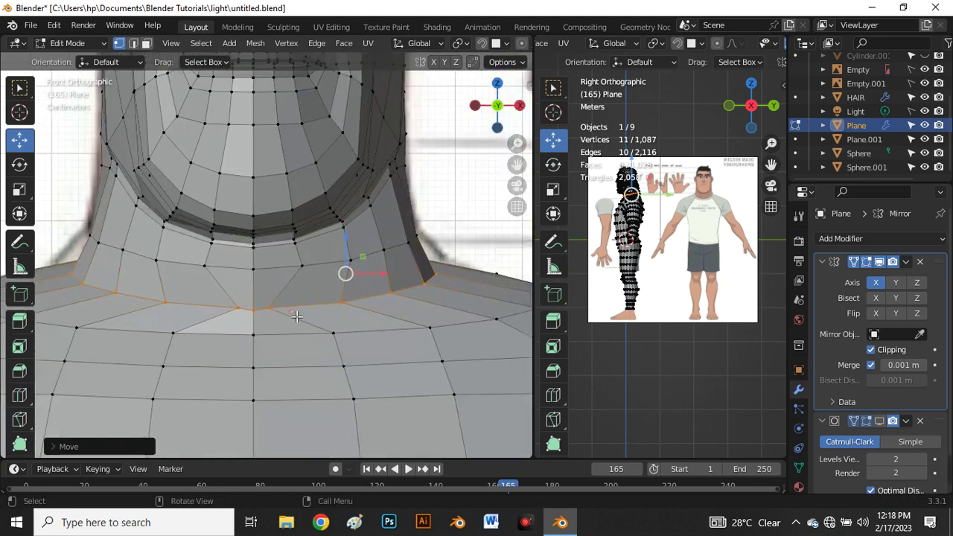
- Move the front vertices of the neck-base loop nearest the centreline outward along X to widen their spacing
click(271, 310)
drag(323, 311, 393, 308)
scroll(350, 304, down, 4)
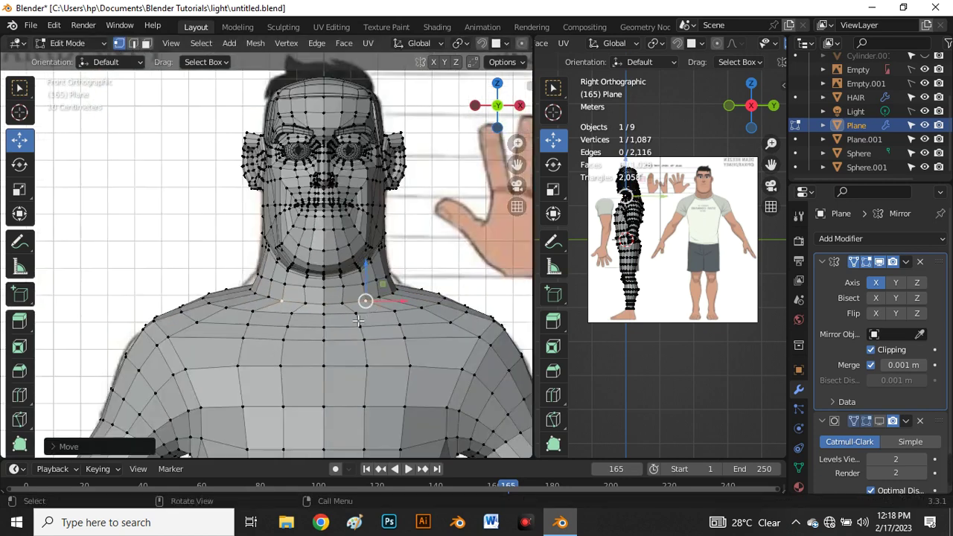
scroll(283, 299, up, 2)
scroll(334, 295, up, 3)
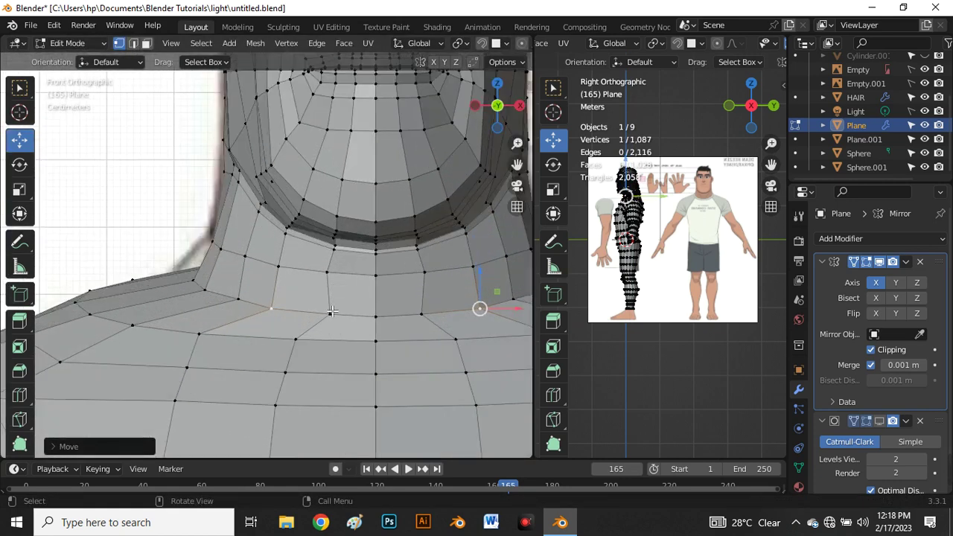
click(330, 313)
mouse_move(462, 315)
mouse_down()
mouse_move(439, 315)
mouse_move(476, 314)
mouse_up()
- Shift the next vertex on the front of the neck-base loop slightly inward along X to even out the edge flow
scroll(214, 276, down, 2)
scroll(215, 276, up, 1)
click(463, 267)
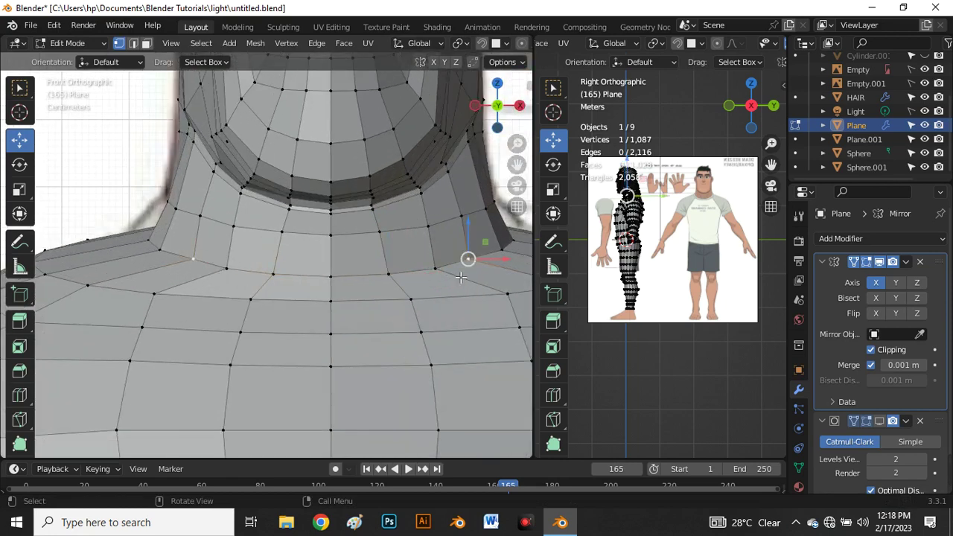
drag(498, 266, 481, 271)
click(436, 268)
scroll(269, 265, down, 5)
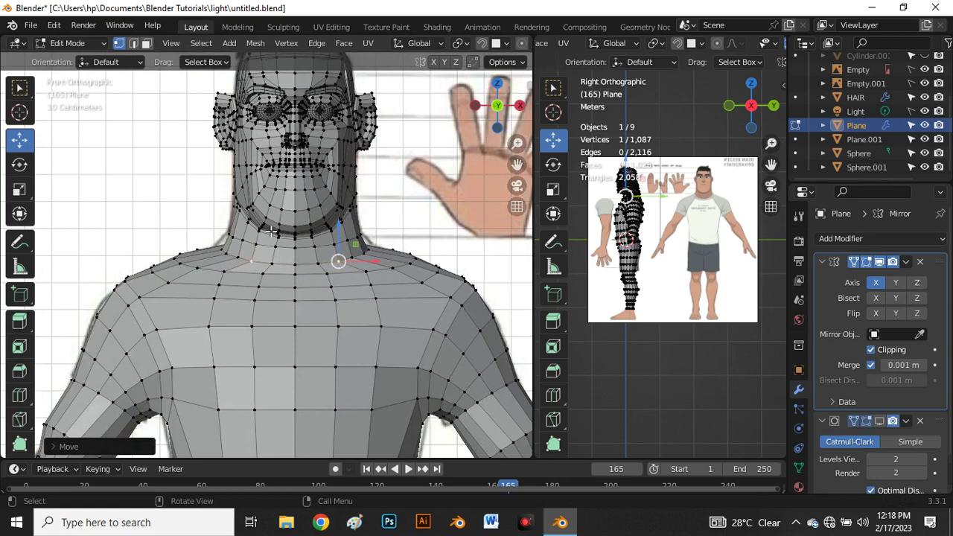
- Compare the neck and collar area with the front and side references in X-ray
key(alt+z)
scroll(271, 232, up, 3)
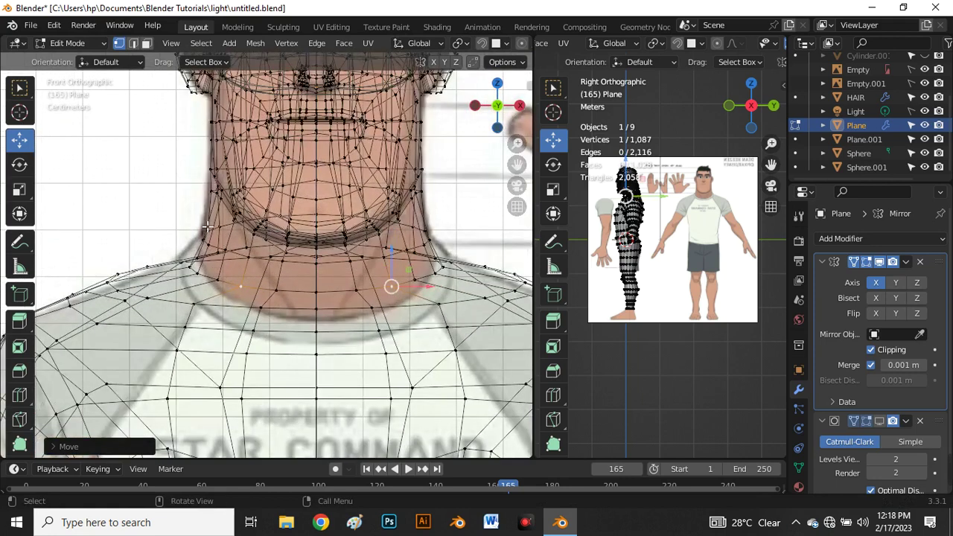
scroll(223, 226, down, 2)
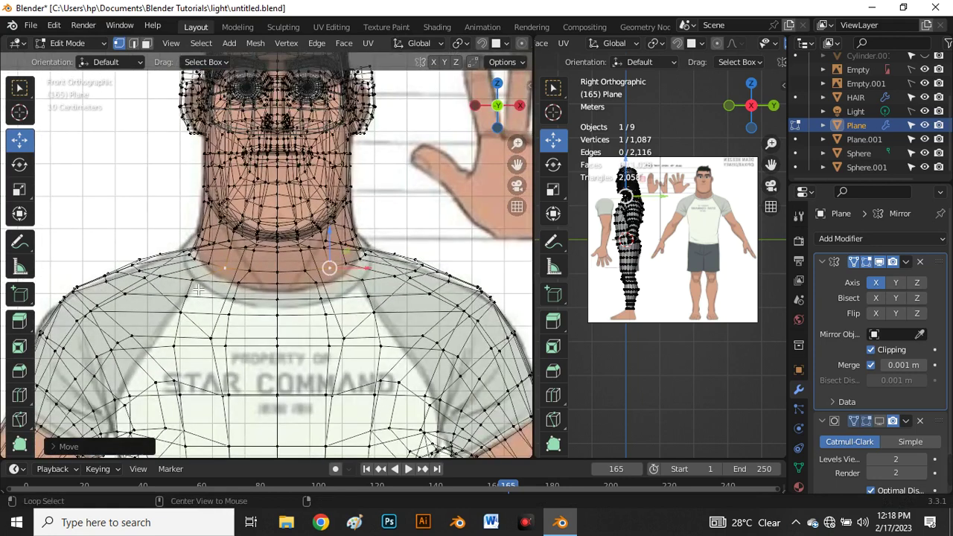
key(alt+z)
scroll(327, 313, up, 2)
scroll(336, 330, down, 3)
key(grave)
click(357, 287)
scroll(238, 260, up, 2)
scroll(250, 243, down, 2)
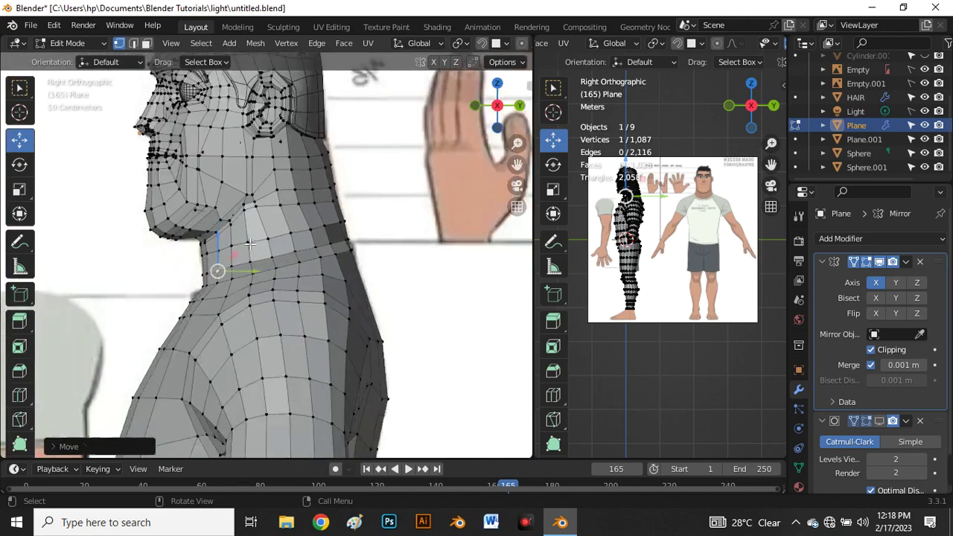
scroll(238, 247, up, 2)
key(alt+z)
scroll(243, 238, up, 3)
scroll(206, 269, down, 6)
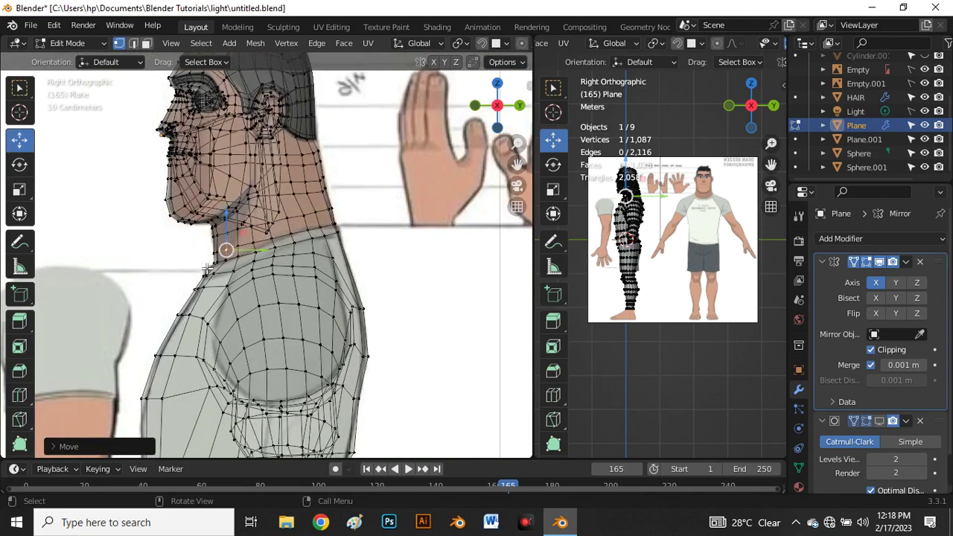
scroll(206, 271, up, 5)
scroll(208, 272, down, 4)
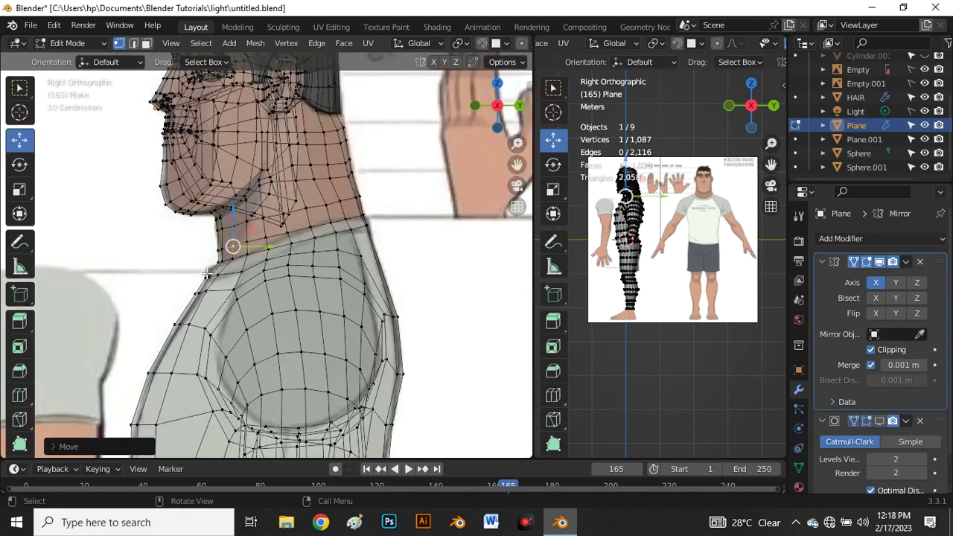
scroll(207, 276, up, 5)
key(grave)
click(156, 228)
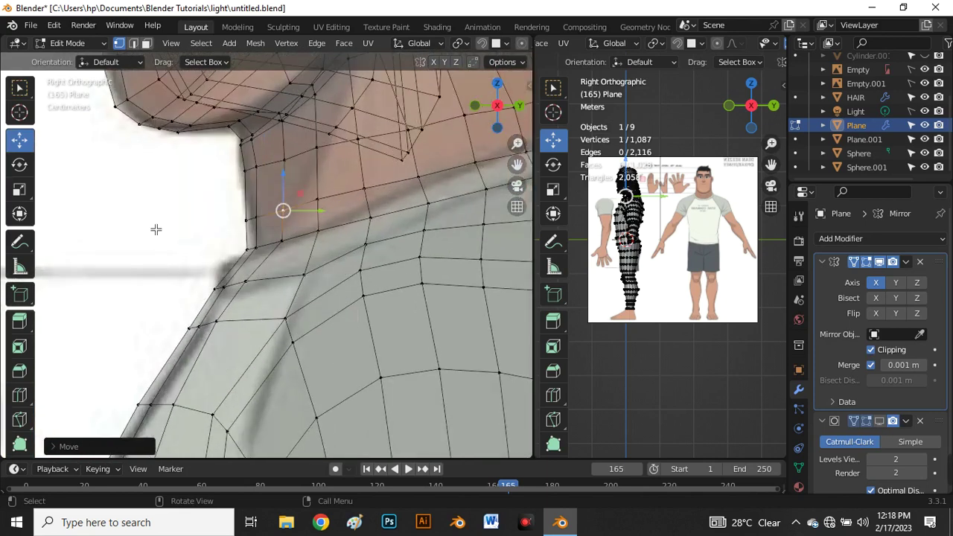
scroll(253, 229, up, 3)
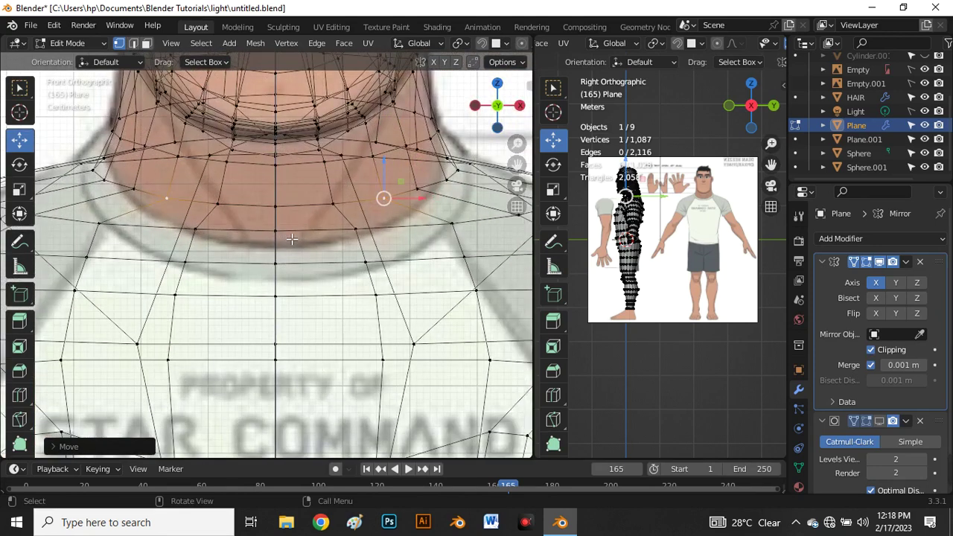
- Turn off X-ray, switch to Object Mode and enable the Subdivision modifier's viewport display on the body
key(alt+z)
scroll(292, 246, down, 1)
key(Tab)
scroll(287, 241, down, 4)
key(alt+z)
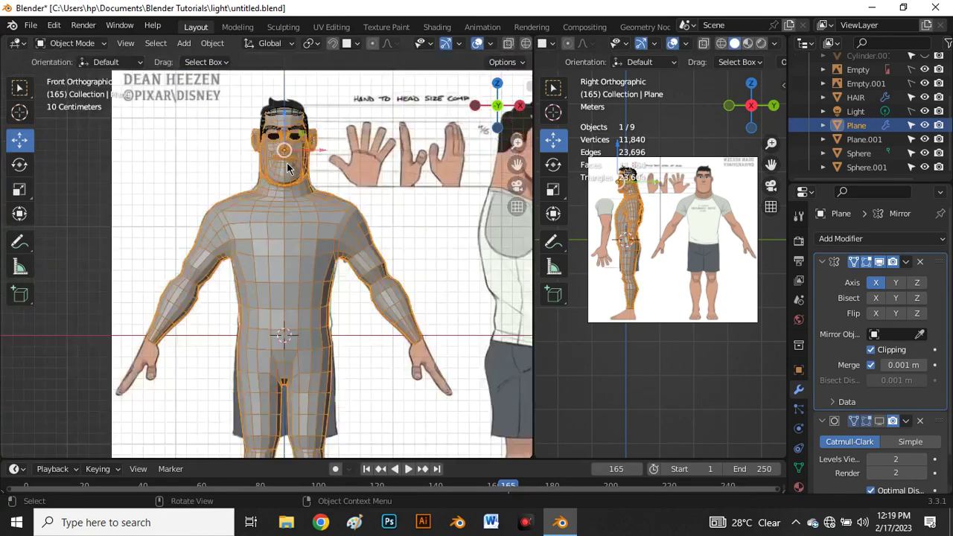
scroll(288, 127, up, 4)
scroll(289, 126, down, 4)
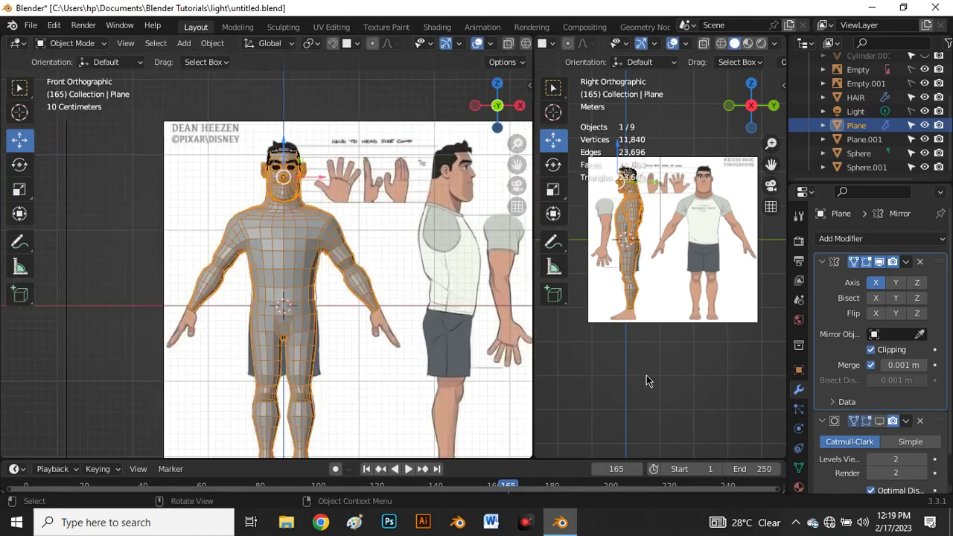
click(879, 421)
scroll(260, 219, up, 2)
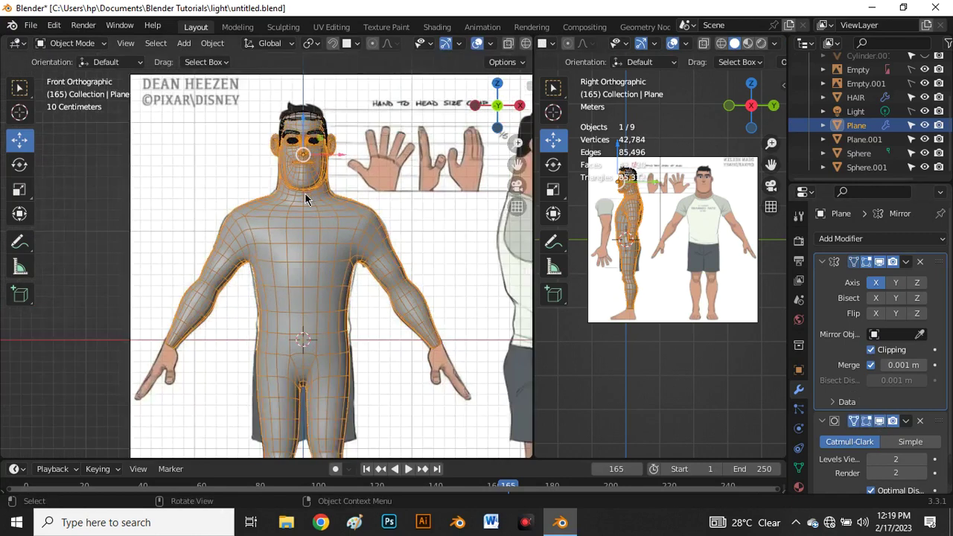
- Turn off the wireframe overlay in the front viewport and apply Shade Smooth to the body mesh
scroll(304, 198, down, 3)
click(490, 44)
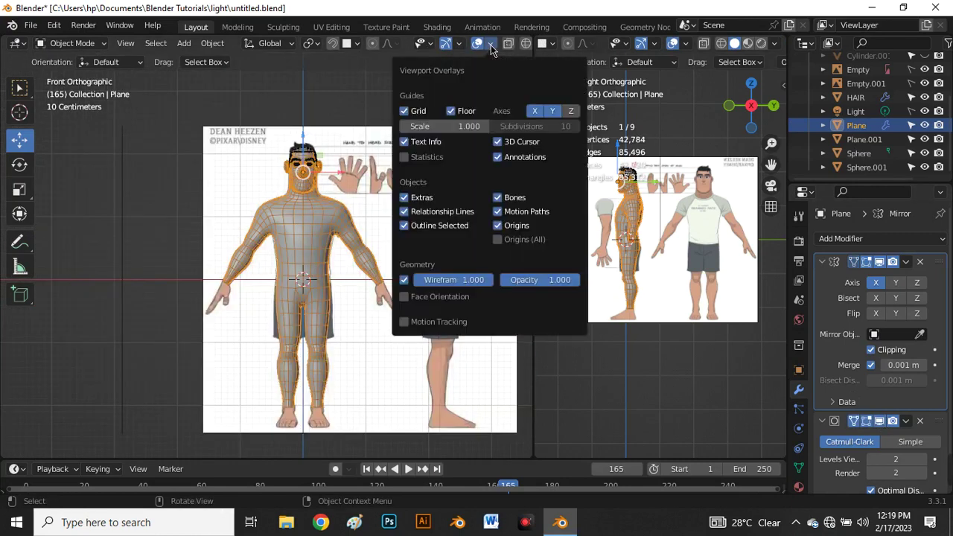
click(403, 280)
scroll(301, 257, up, 5)
scroll(301, 261, down, 3)
scroll(224, 334, up, 2)
right_click(223, 334)
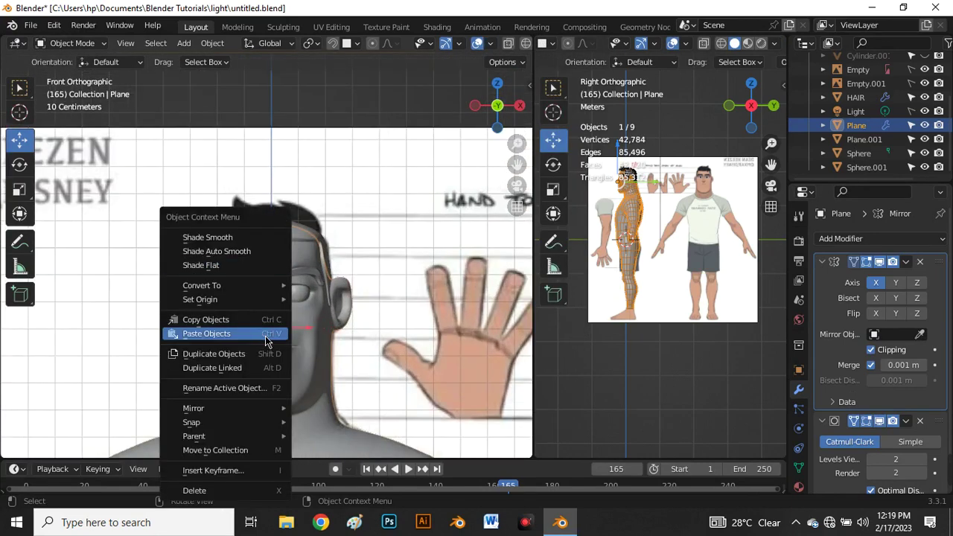
click(231, 238)
click(347, 106)
scroll(264, 297, down, 3)
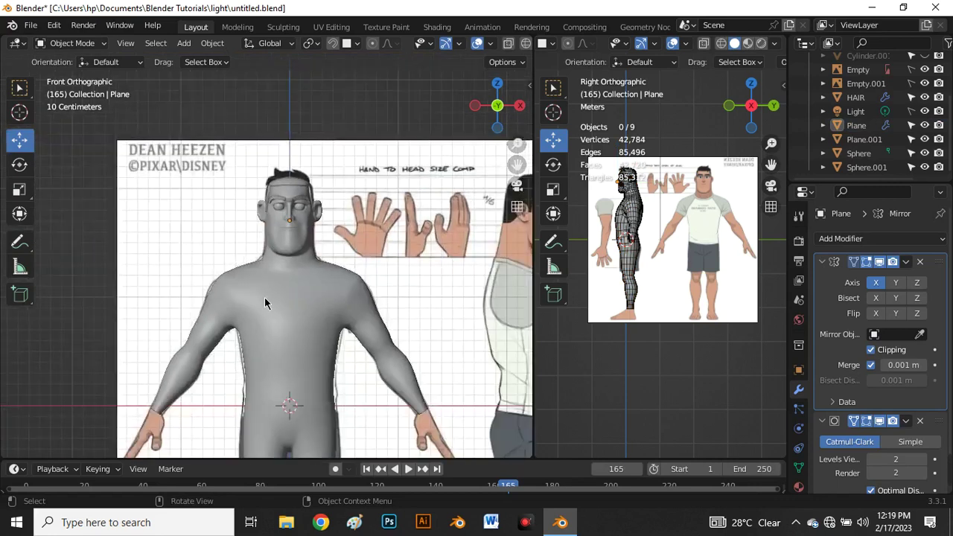
- In Edit Mode, move the vertex beside the spine at the back of the neck base outward along X
scroll(293, 244, up, 5)
middle_drag(321, 99, 262, 222)
click(258, 188)
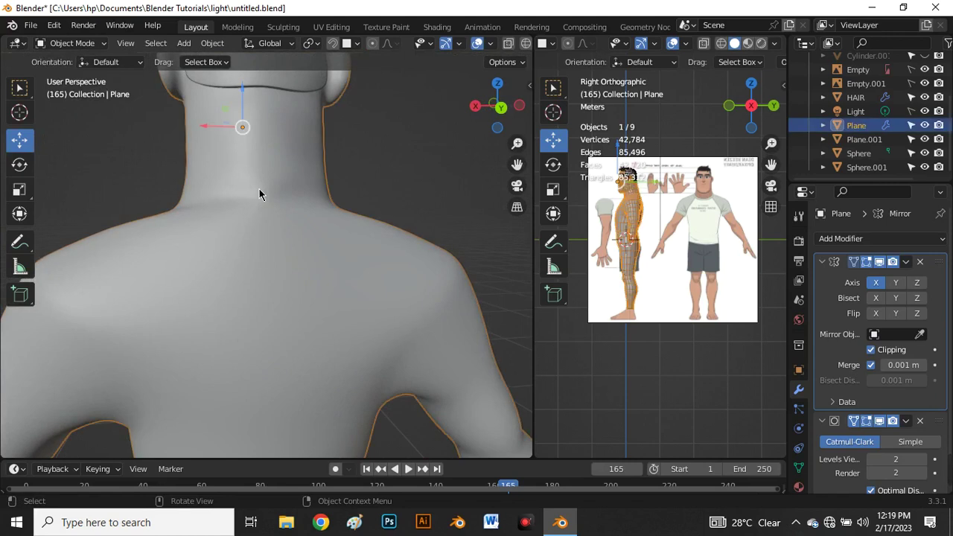
scroll(260, 199, up, 1)
key(Tab)
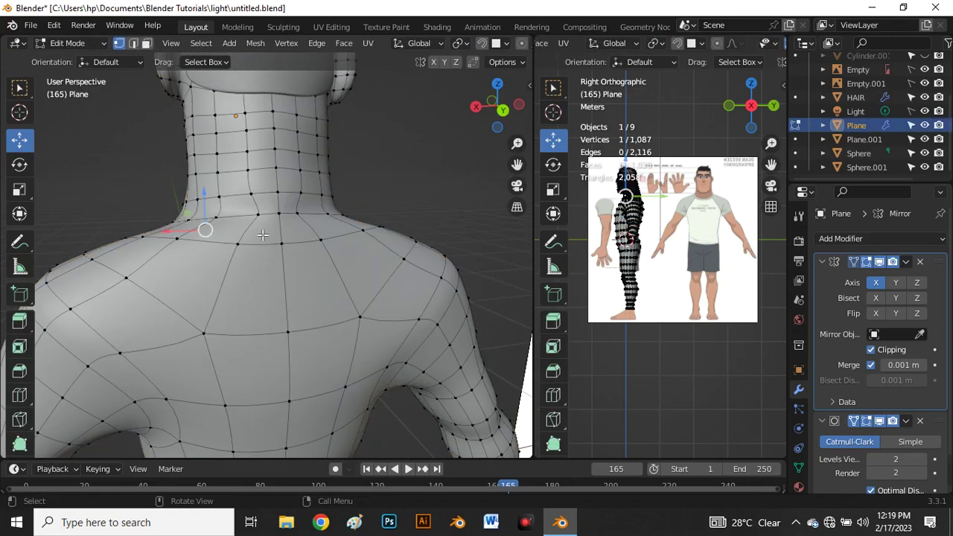
scroll(253, 239, up, 3)
scroll(283, 224, down, 4)
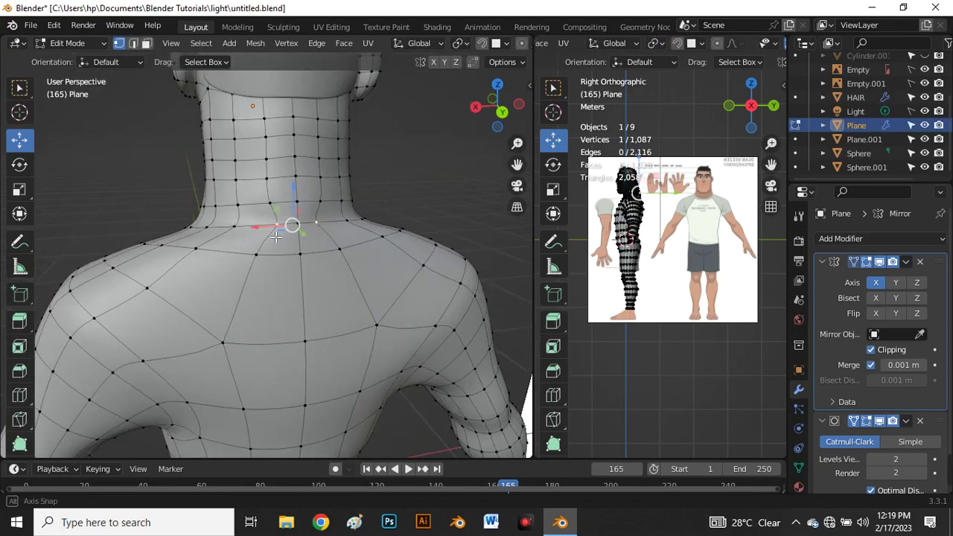
key(g)
key(x)
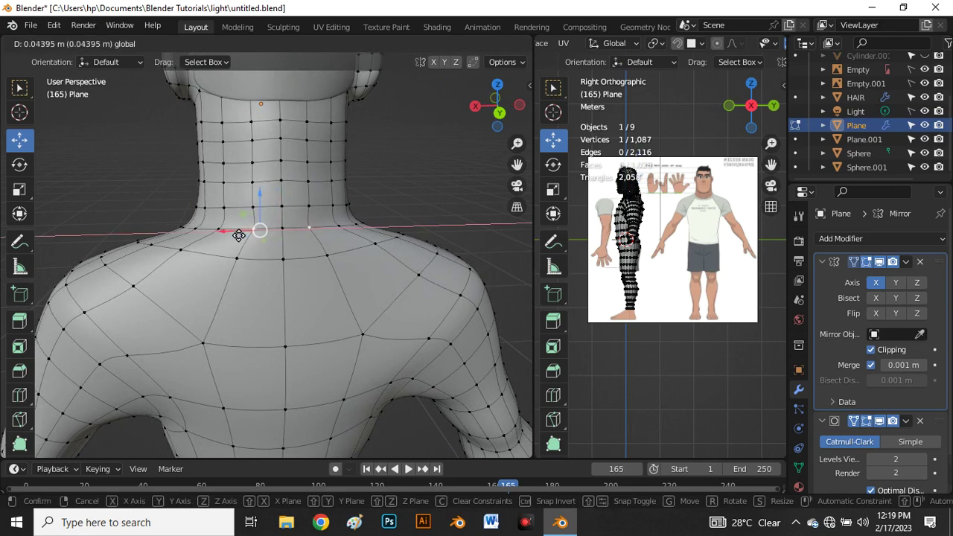
click(234, 232)
middle_drag(237, 255, 244, 229)
- Check the smoothed back in Object Mode, then move the shoulder-blade vertex along Y in Edit Mode
key(Tab)
scroll(237, 201, down, 5)
middle_drag(180, 258, 279, 287)
key(Tab)
scroll(253, 283, up, 3)
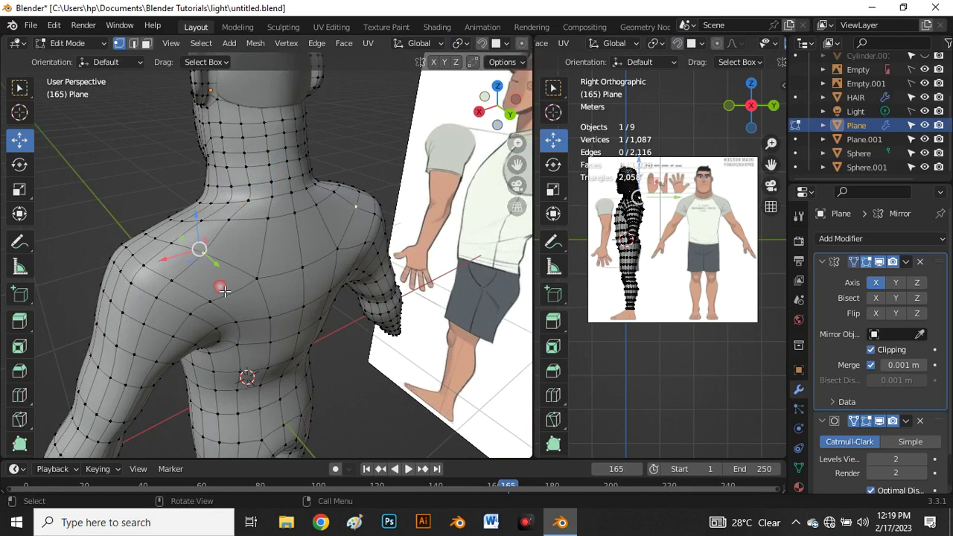
shift+click(249, 278)
middle_drag(250, 279, 286, 292)
drag(286, 300, 296, 303)
middle_drag(297, 302, 319, 277)
- Try moving the upper-back vertex along Y, preview the smoothed body and undo the last change
click(310, 279)
drag(335, 292, 341, 296)
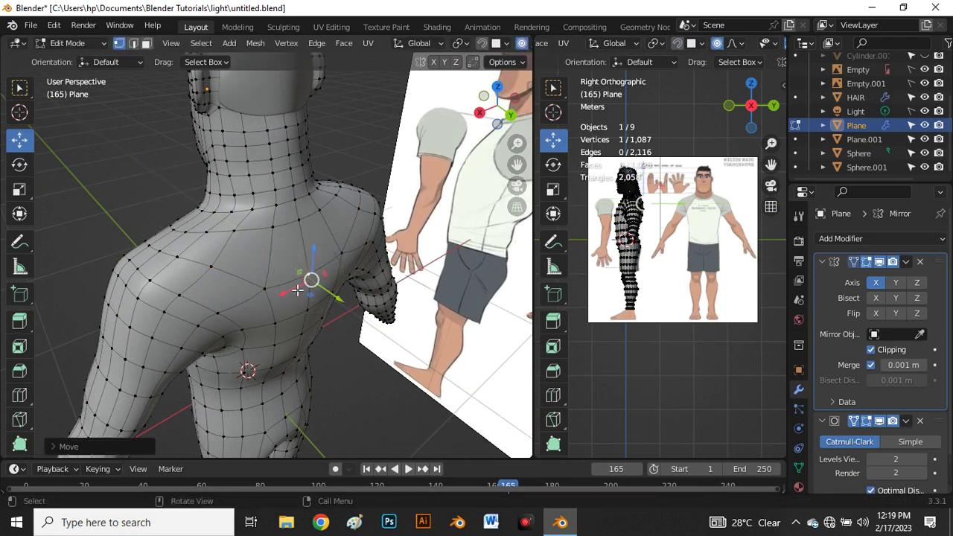
key(Tab)
mouse_move(280, 298)
middle_down()
mouse_move(149, 246)
mouse_move(294, 248)
mouse_move(326, 300)
mouse_move(282, 288)
middle_up()
key(Tab)
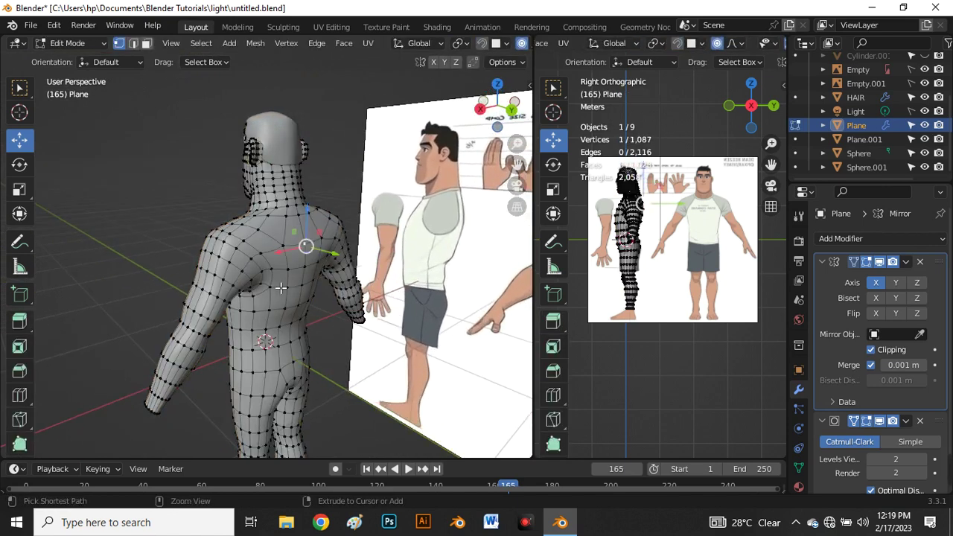
key(ctrl+z)
- Adjust the upper-back vertices above the armpit and on the shoulder along Y with proportional editing
scroll(321, 268, up, 3)
middle_drag(289, 267, 215, 265)
middle_drag(180, 263, 225, 296)
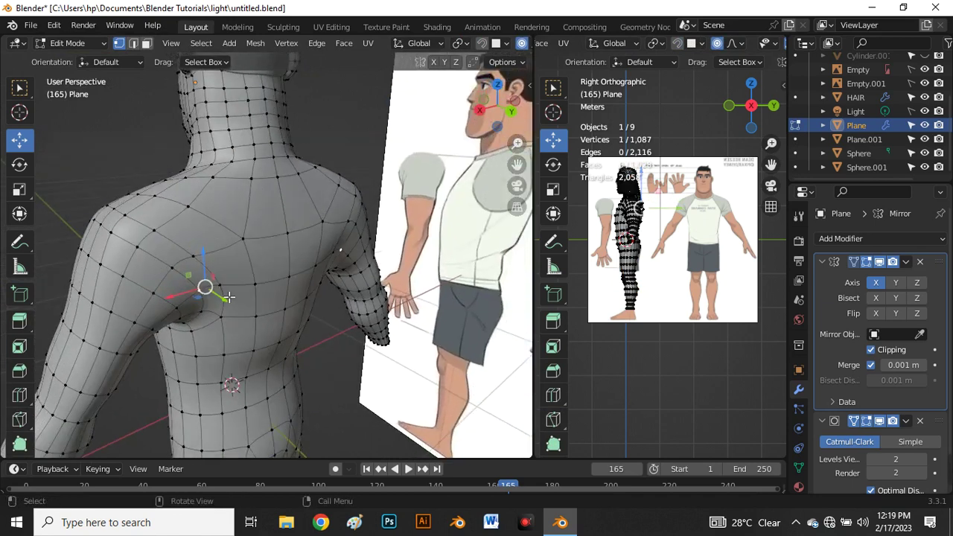
drag(243, 296, 224, 282)
middle_drag(187, 258, 266, 301)
drag(270, 304, 250, 290)
click(208, 269)
click(254, 256)
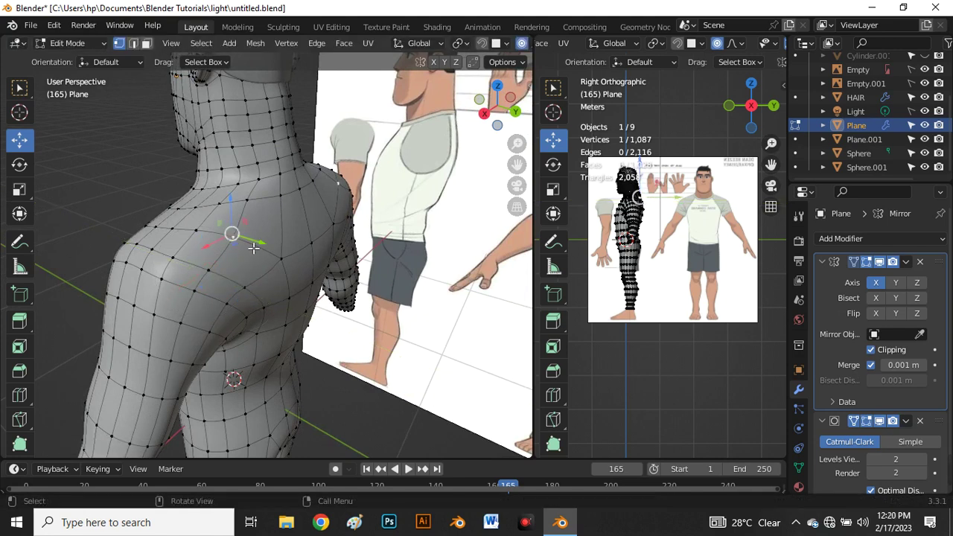
drag(259, 242, 262, 243)
- Add a loop cut across the upper back and shoulders just below the neck base
middle_drag(313, 264, 257, 257)
key(ctrl+r)
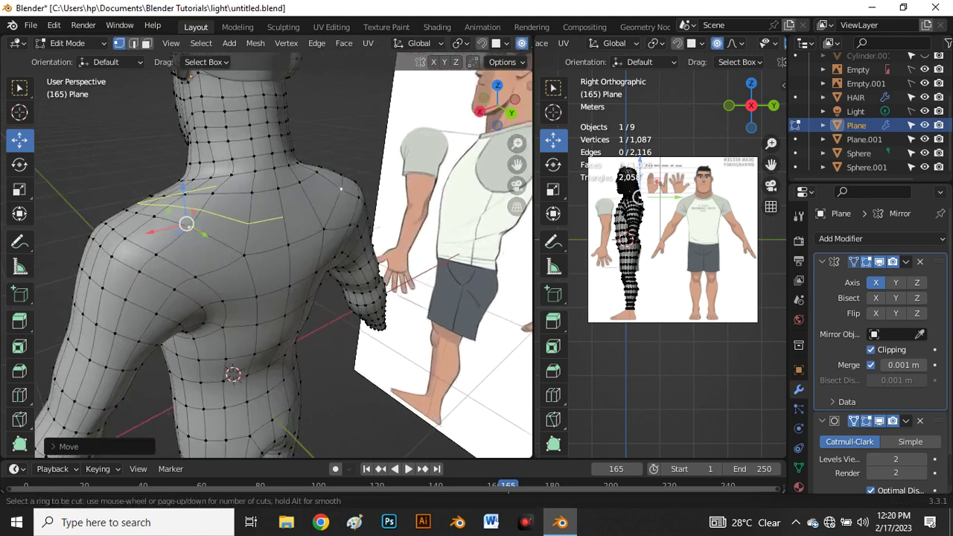
click(340, 188)
click(288, 219)
middle_drag(287, 219, 253, 226)
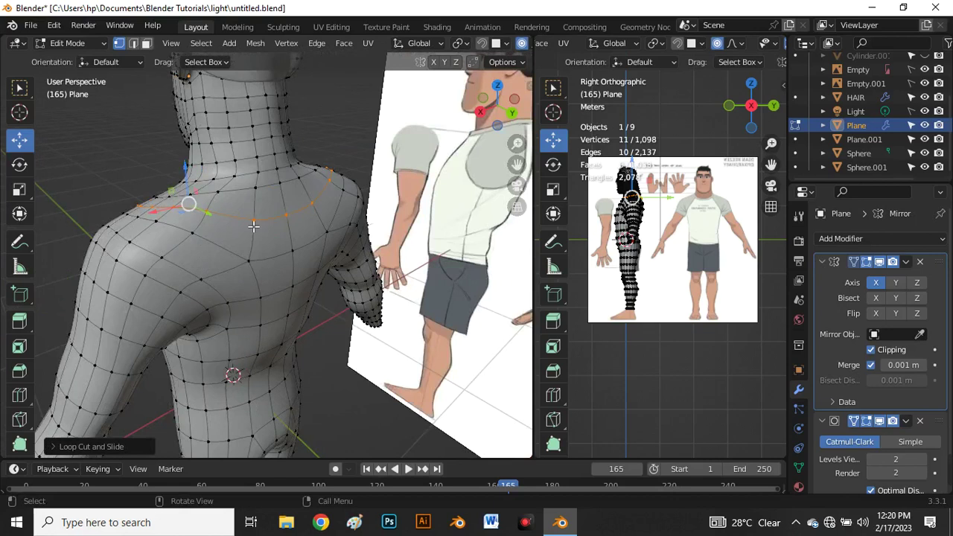
- Move the new loop's vertices beside the spine and on the shoulder along Y to smooth the upper back
click(256, 223)
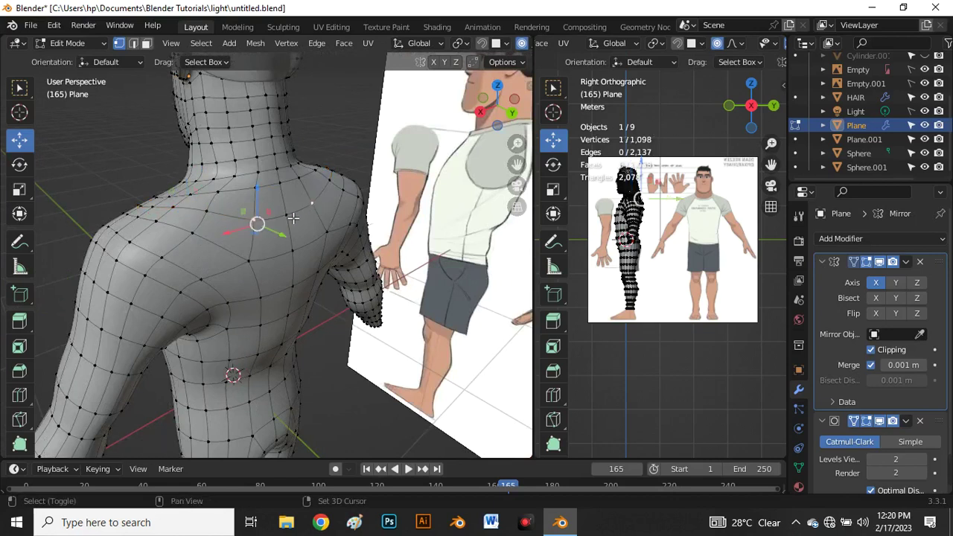
drag(313, 239, 317, 240)
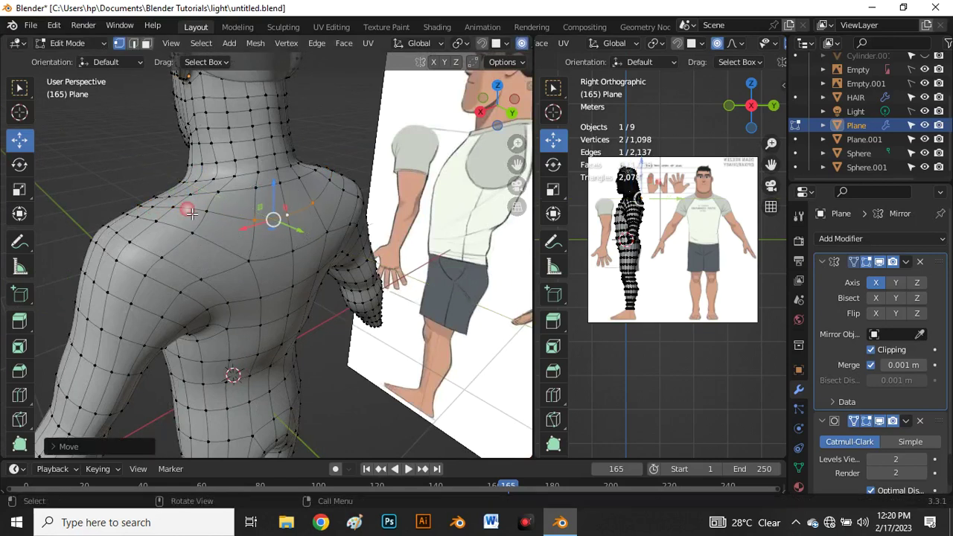
click(202, 210)
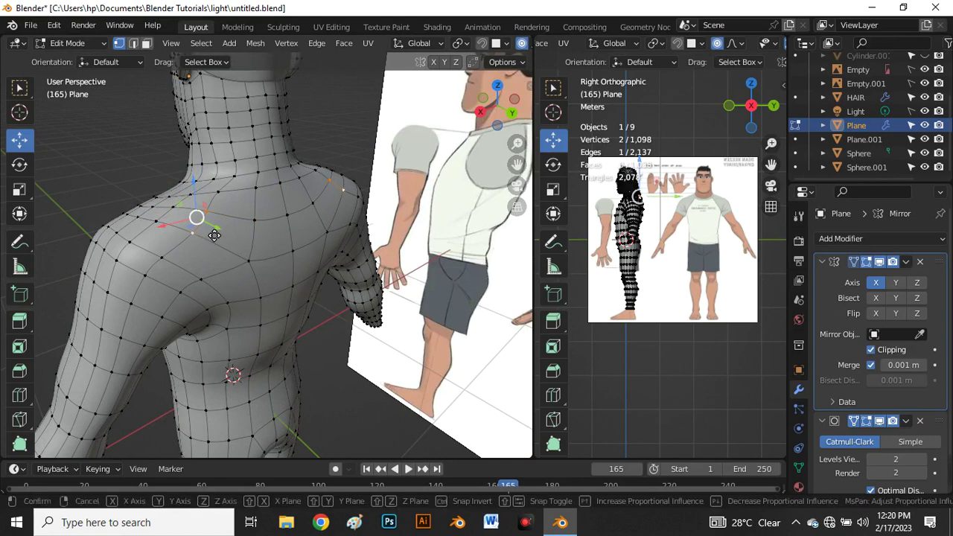
drag(195, 217, 209, 230)
- Examine the smoothed shoulders and chest in perspective and front views, in both Object and Edit Mode
key(Tab)
middle_drag(210, 230, 261, 245)
key(Tab)
scroll(322, 214, up, 4)
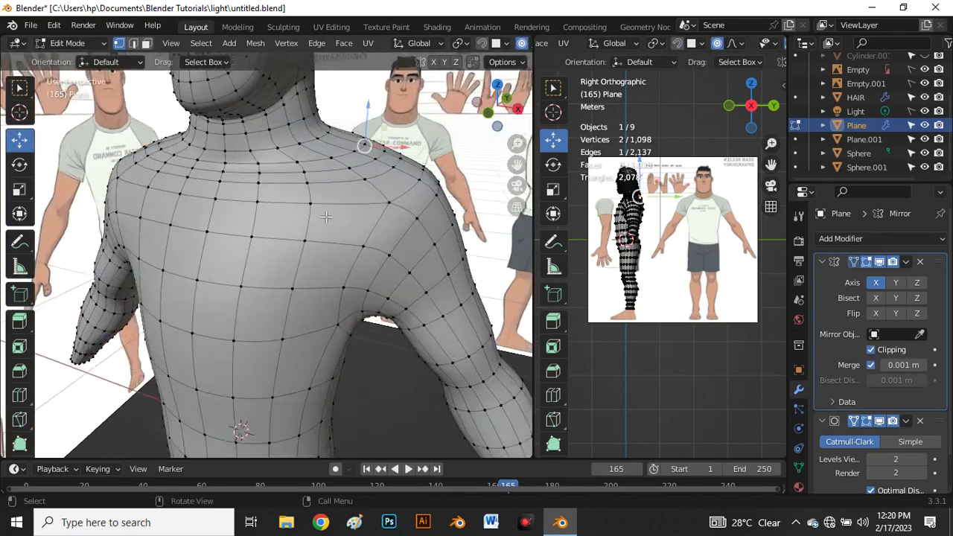
key(grave)
click(226, 165)
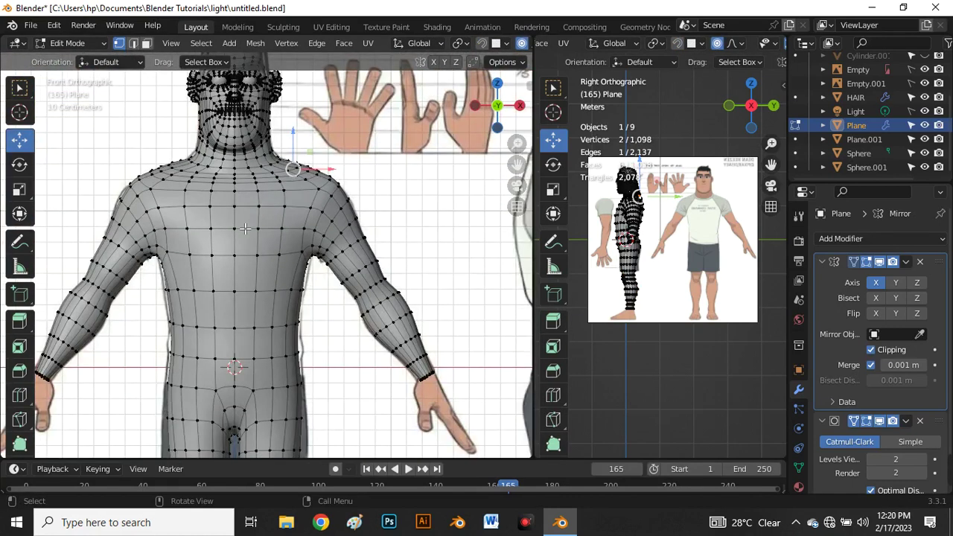
key(Tab)
scroll(245, 228, down, 3)
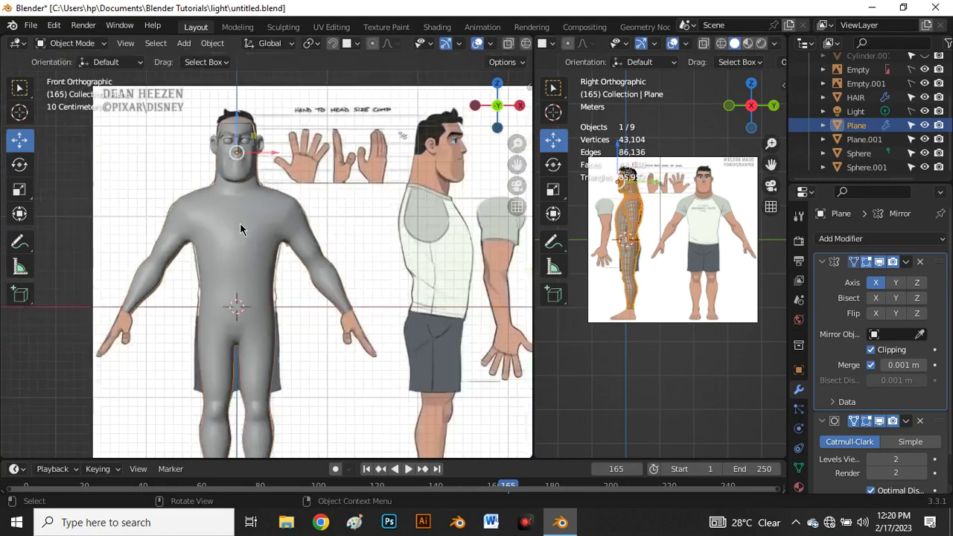
scroll(245, 229, up, 4)
key(Tab)
scroll(288, 197, up, 3)
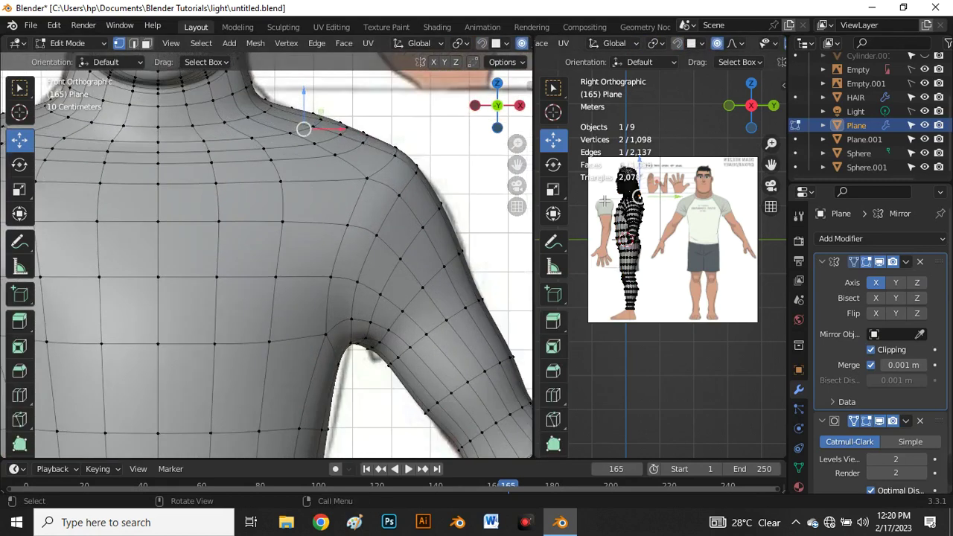
- Widen the side viewport, frame the neck and shoulders against the reference, and turn on X-ray
scroll(605, 201, up, 3)
drag(533, 266, 344, 279)
scroll(257, 288, down, 5)
scroll(257, 287, up, 2)
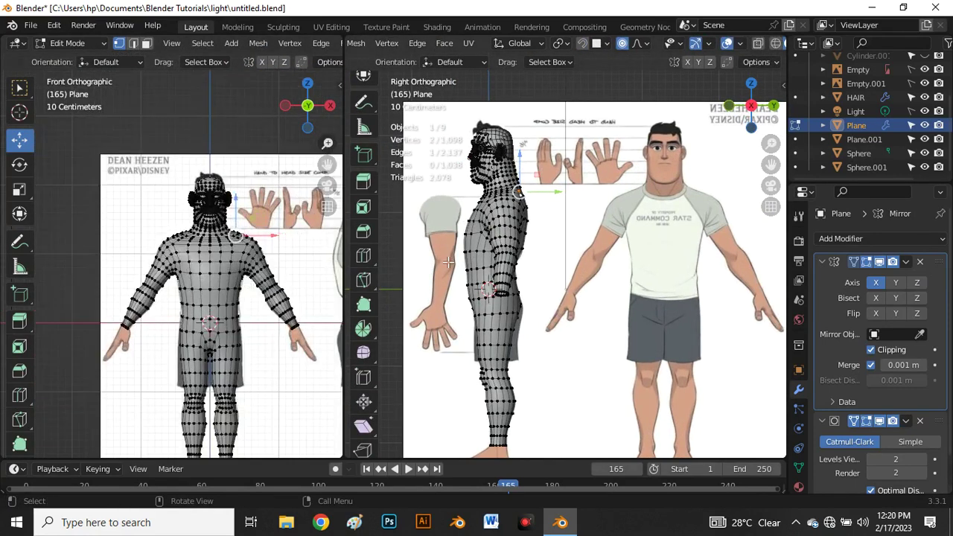
scroll(430, 272, up, 4)
scroll(482, 239, down, 4)
scroll(572, 236, up, 6)
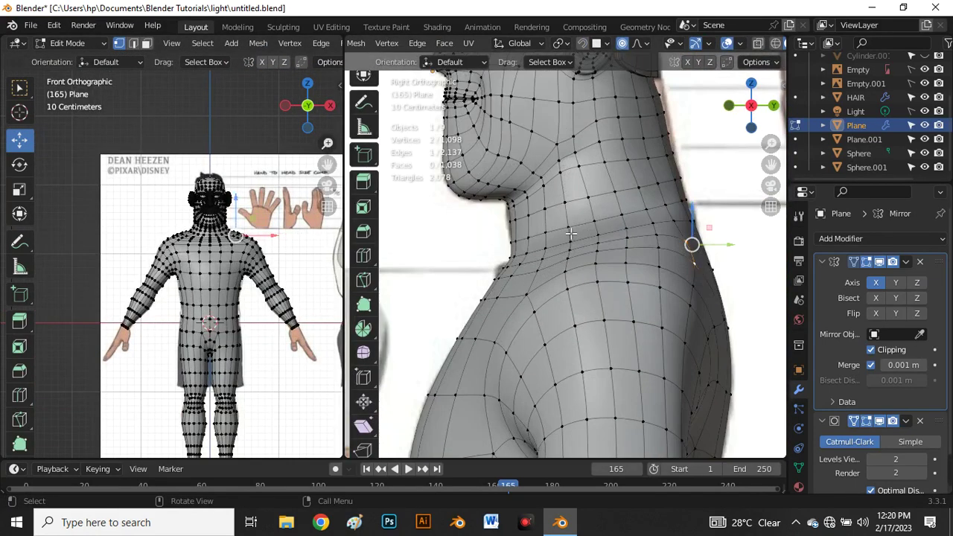
scroll(690, 270, down, 4)
scroll(617, 267, up, 4)
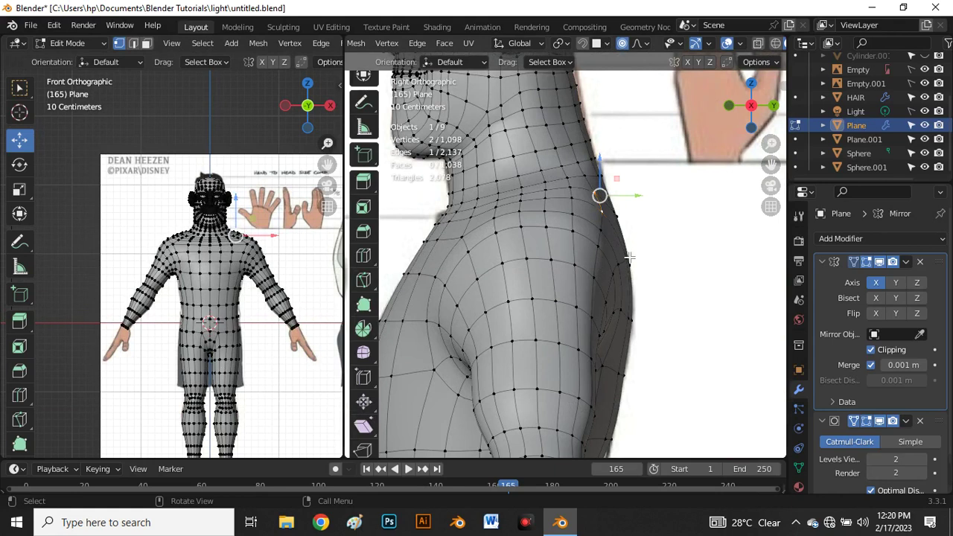
key(alt+z)
scroll(659, 274, down, 1)
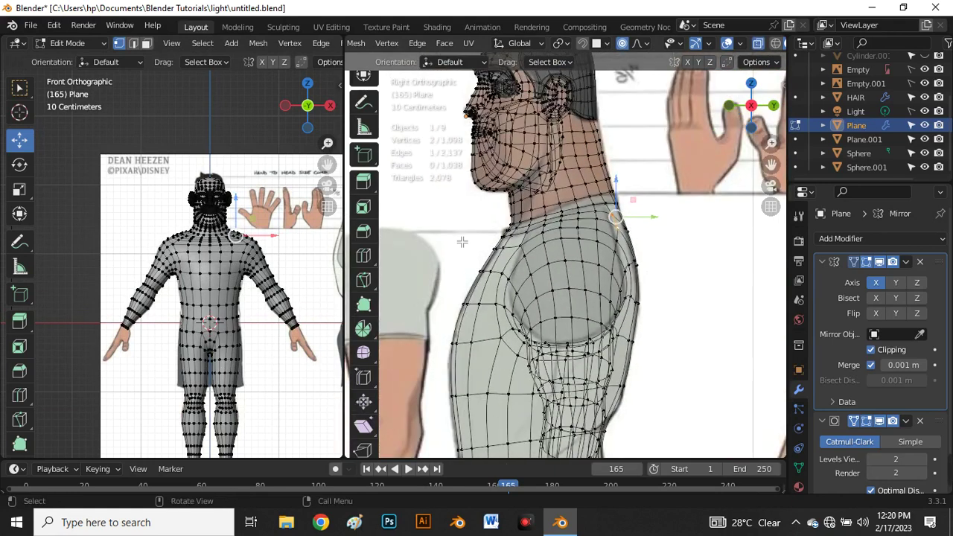
scroll(461, 242, up, 2)
- Turn off the Subdivision modifier's viewport display and slide the upper-chest edge row slightly down the torso
ctrl+click(511, 295)
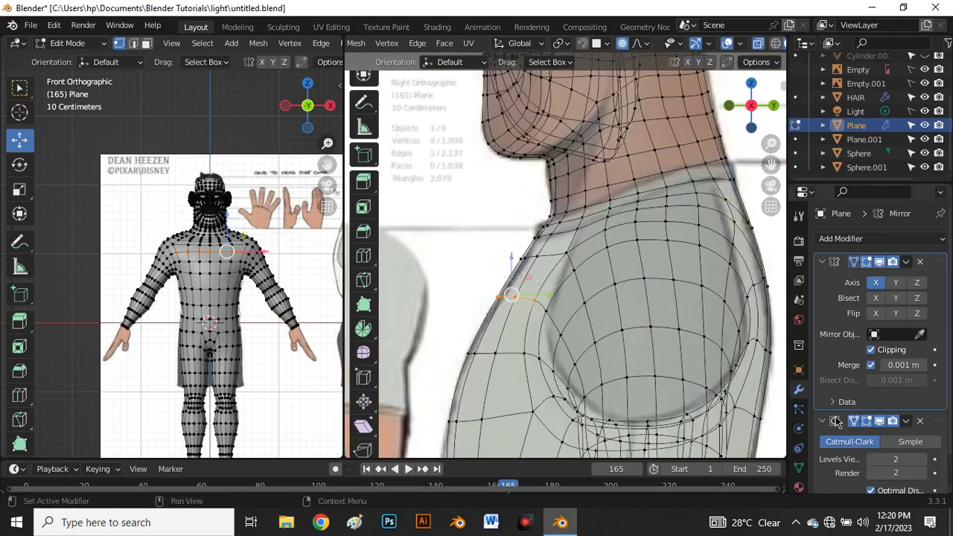
click(879, 422)
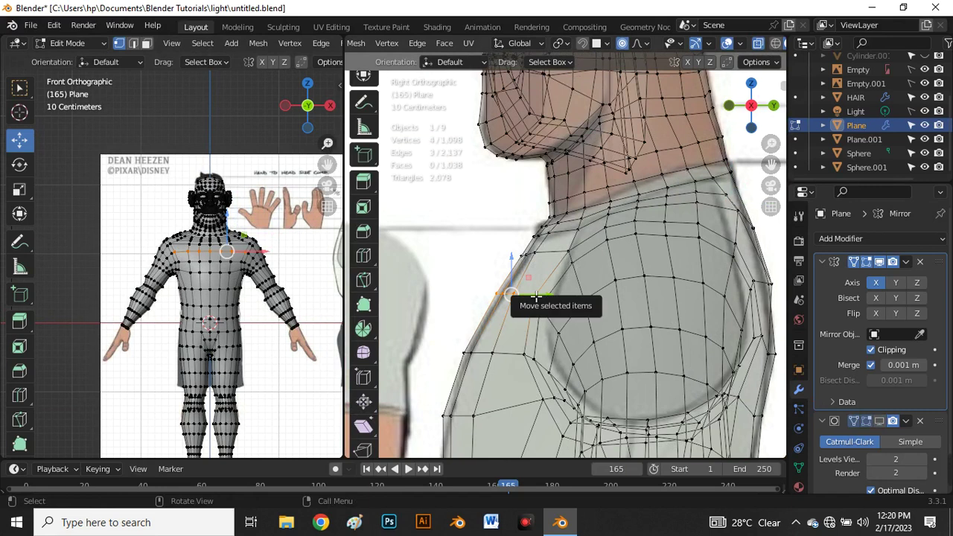
key(g)
key(g)
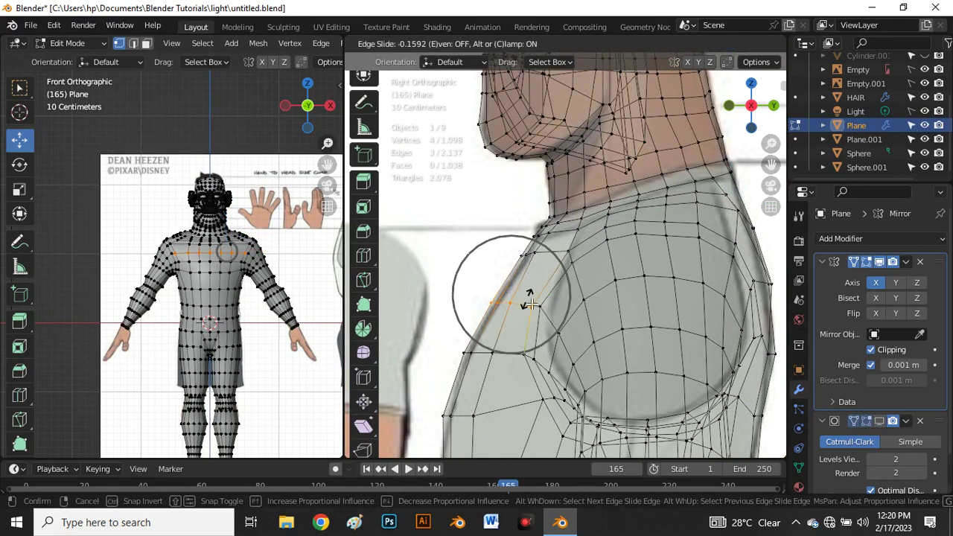
click(531, 304)
- Edge-slide the two successive edge rows above it down the upper chest in the side view
scroll(531, 233, up, 5)
drag(491, 253, 593, 319)
key(g)
key(g)
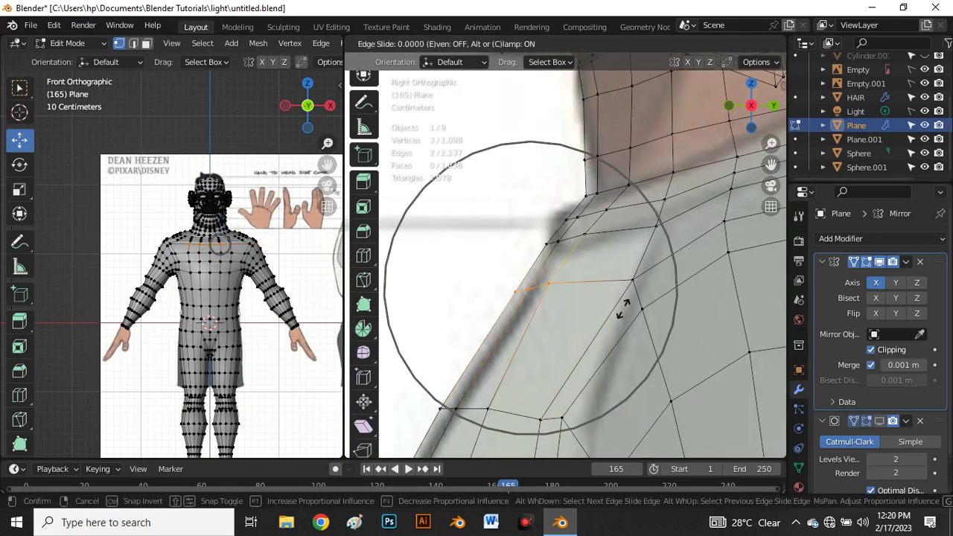
click(616, 322)
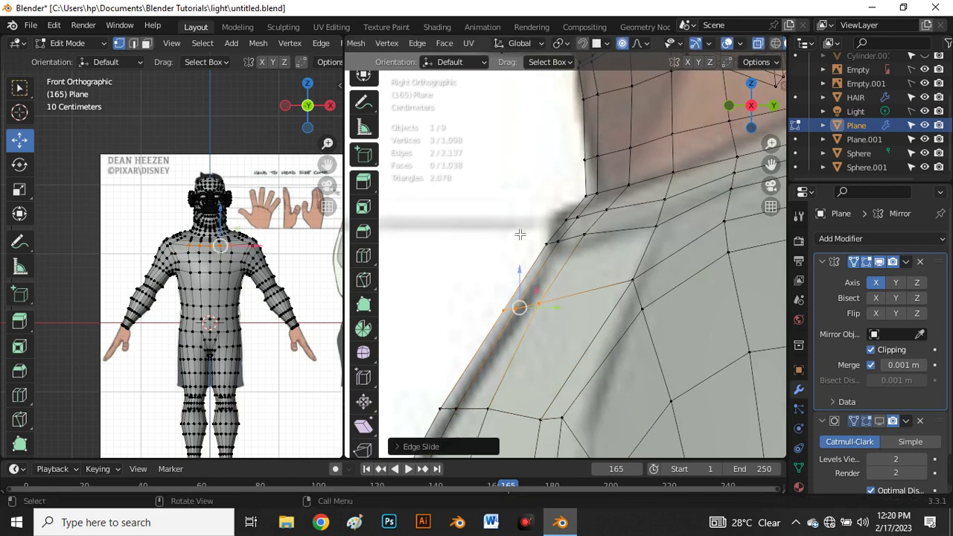
key(g)
key(g)
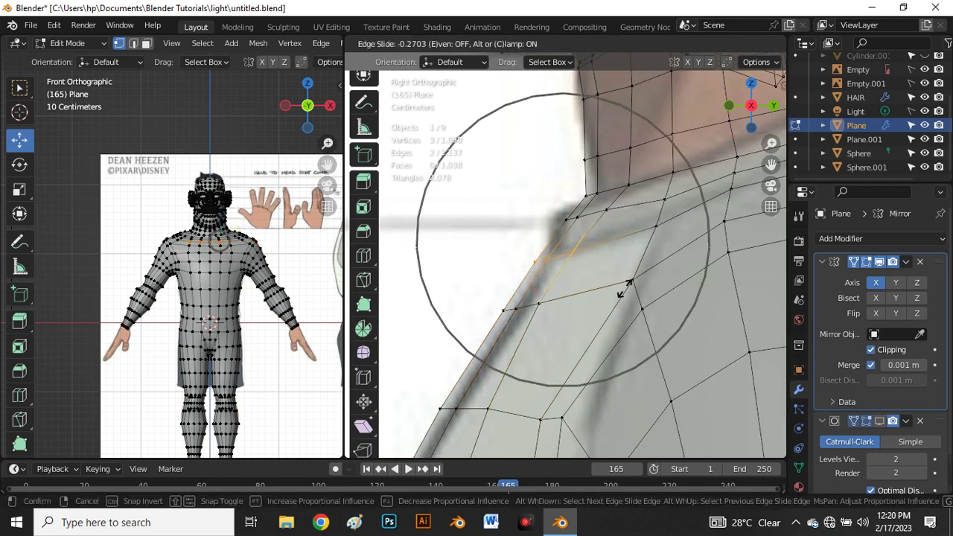
click(623, 292)
- Edge-slide the short edge row directly below the front neck base to even out the collar spacing
key(g)
key(g)
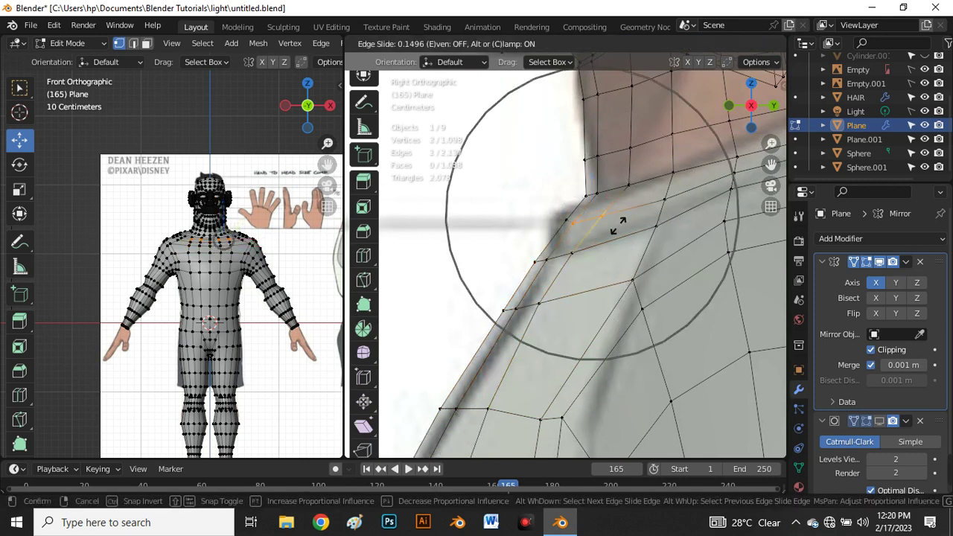
click(619, 227)
key(g)
key(g)
click(621, 227)
- Vertex-slide the outer chest vertex at the front of the shoulder to even its spacing with neighbouring edges
scroll(596, 239, down, 2)
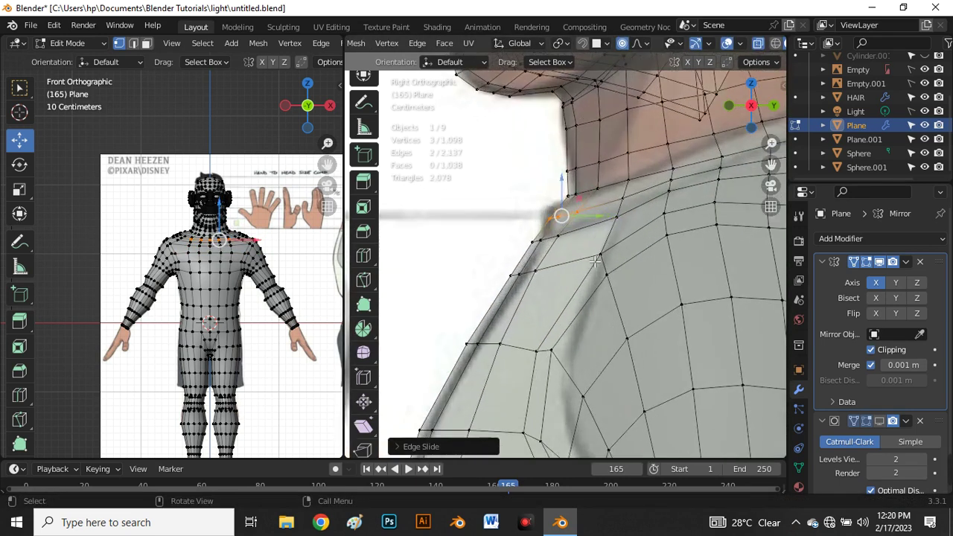
click(602, 255)
key(g)
key(g)
click(599, 257)
- In front view, select the edge path from the shoulder top to the collarbone and slide it toward the neck
scroll(148, 239, up, 2)
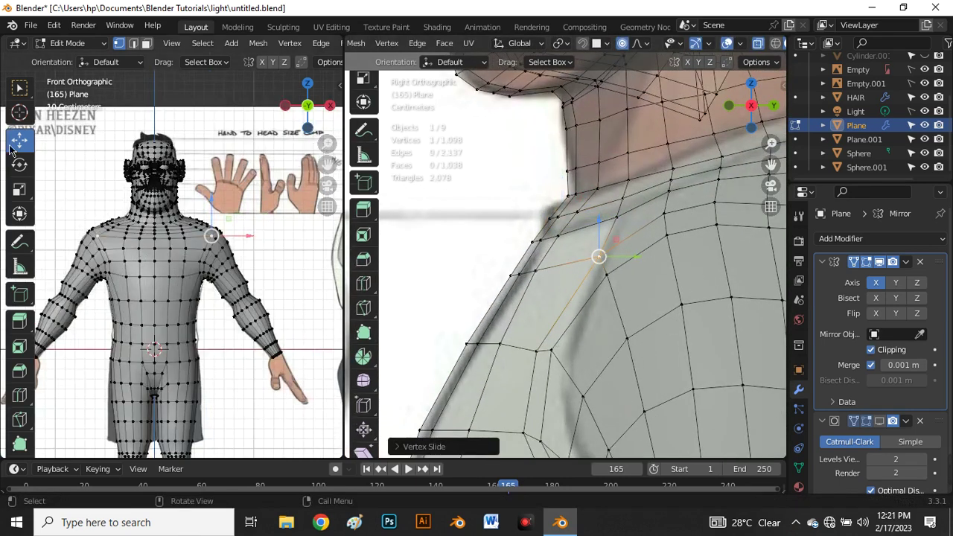
scroll(148, 240, up, 4)
scroll(153, 216, down, 3)
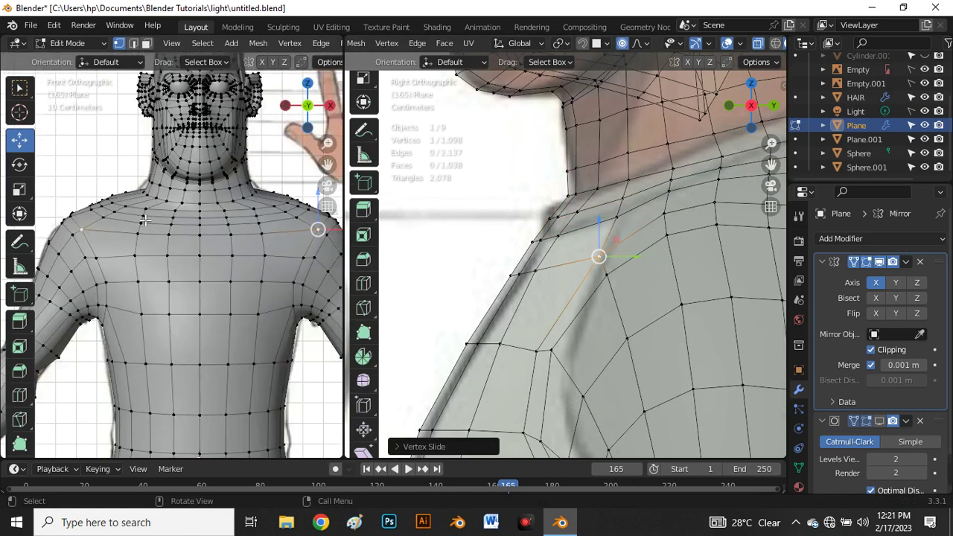
scroll(146, 221, up, 2)
middle_drag(146, 221, 195, 237)
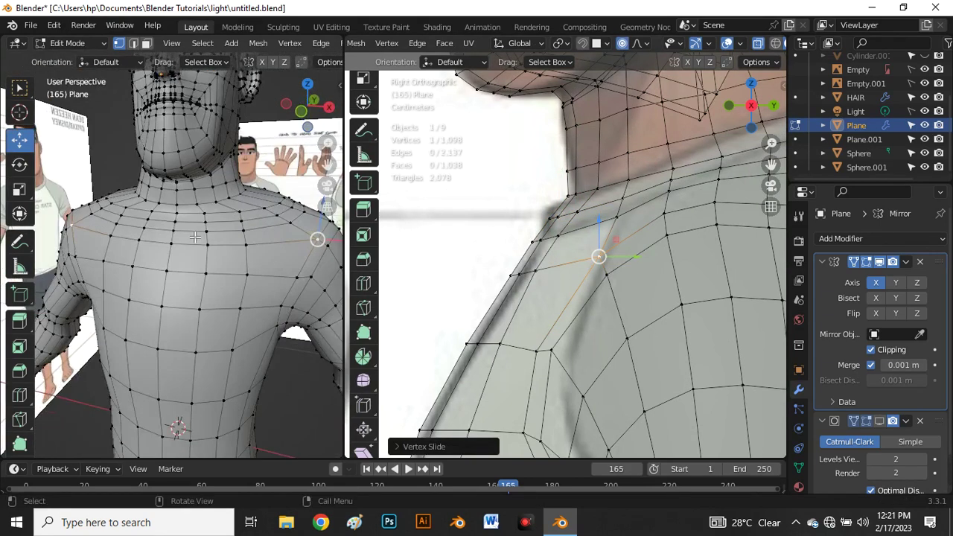
key(grave)
click(166, 184)
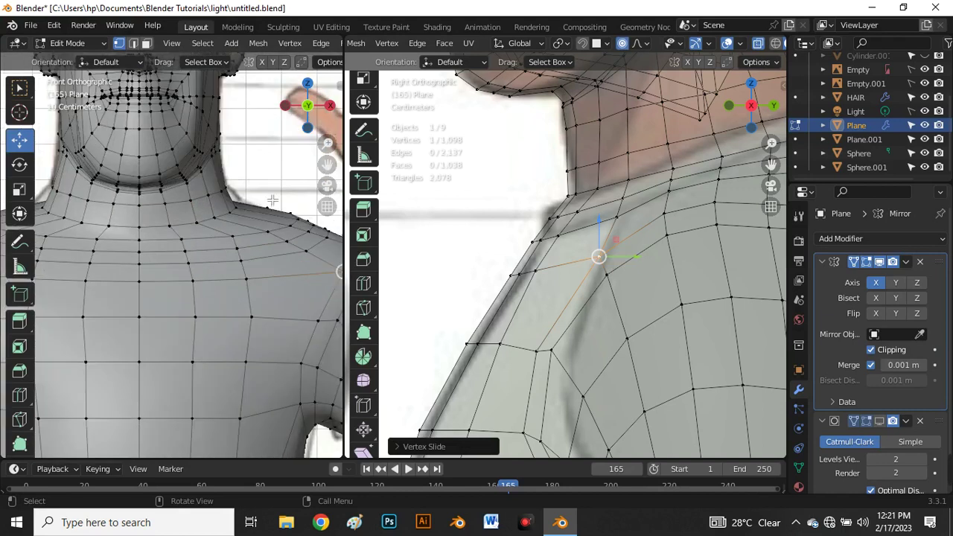
scroll(298, 212, up, 5)
click(290, 222)
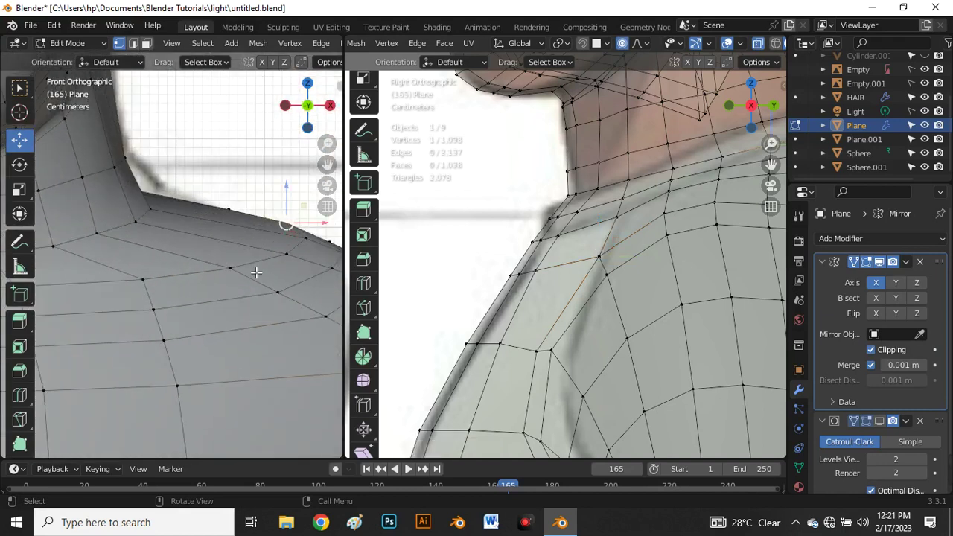
ctrl+click(150, 284)
scroll(257, 250, down, 4)
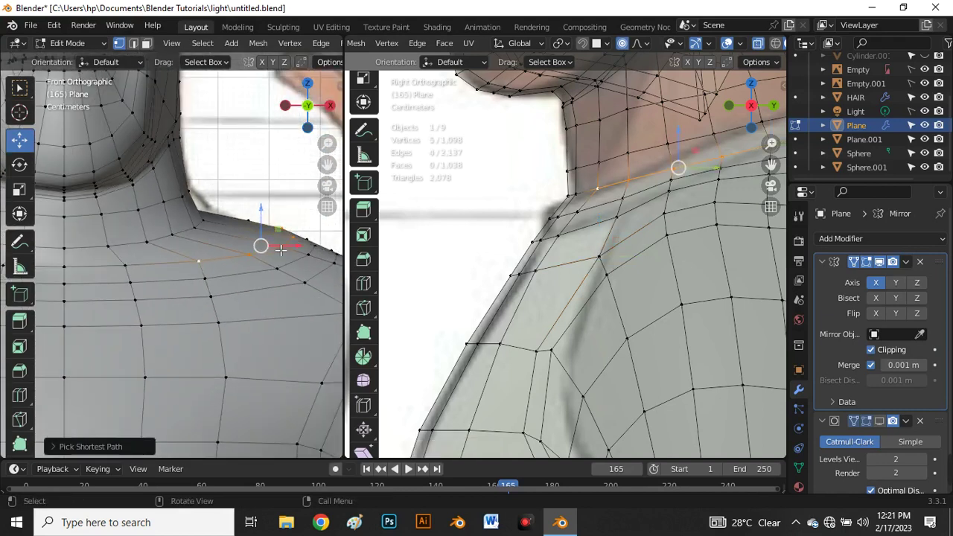
key(g)
key(g)
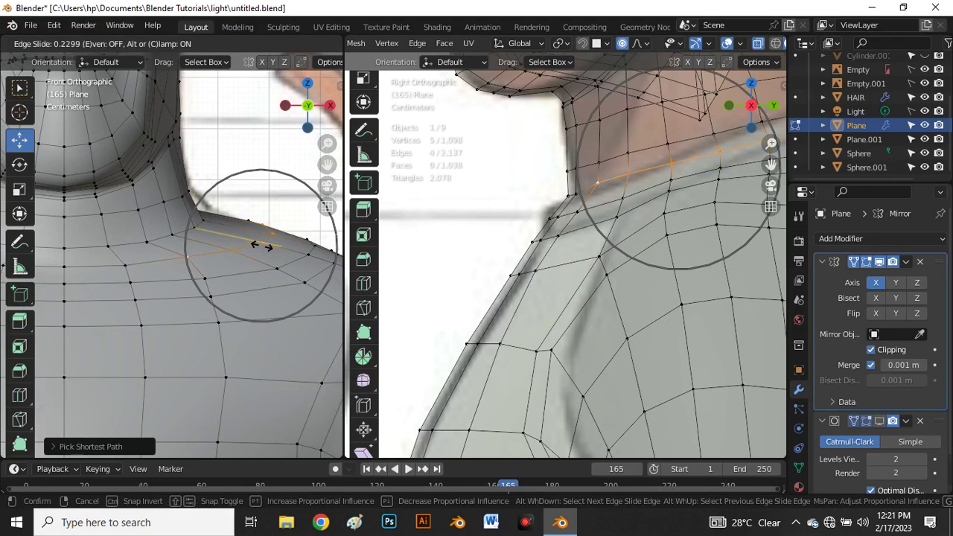
click(261, 245)
- Fine-tune the collarbone-to-shoulder edge path with another edge slide in front view
scroll(224, 250, down, 4)
scroll(208, 254, up, 3)
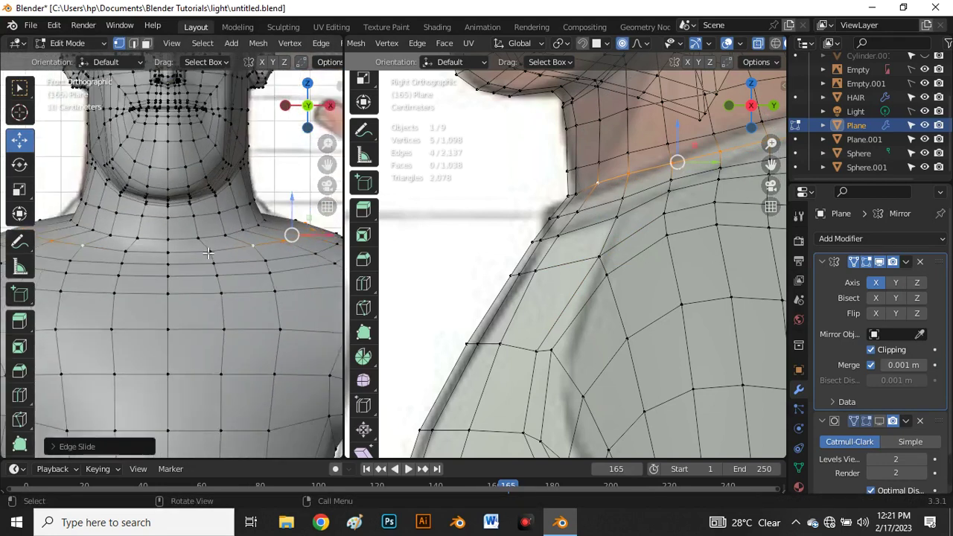
scroll(223, 249, down, 3)
scroll(248, 246, up, 1)
key(g)
key(g)
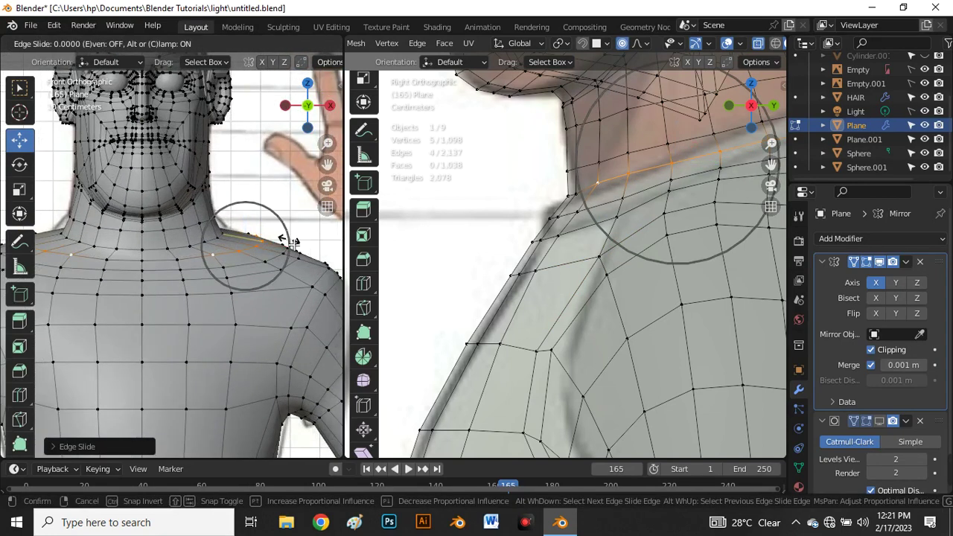
click(293, 242)
- Select the same loop's path over the shoulder top in perspective and slide it slightly toward the neck
scroll(245, 245, down, 4)
middle_drag(245, 245, 232, 276)
scroll(202, 280, up, 4)
scroll(202, 281, down, 3)
scroll(233, 276, up, 4)
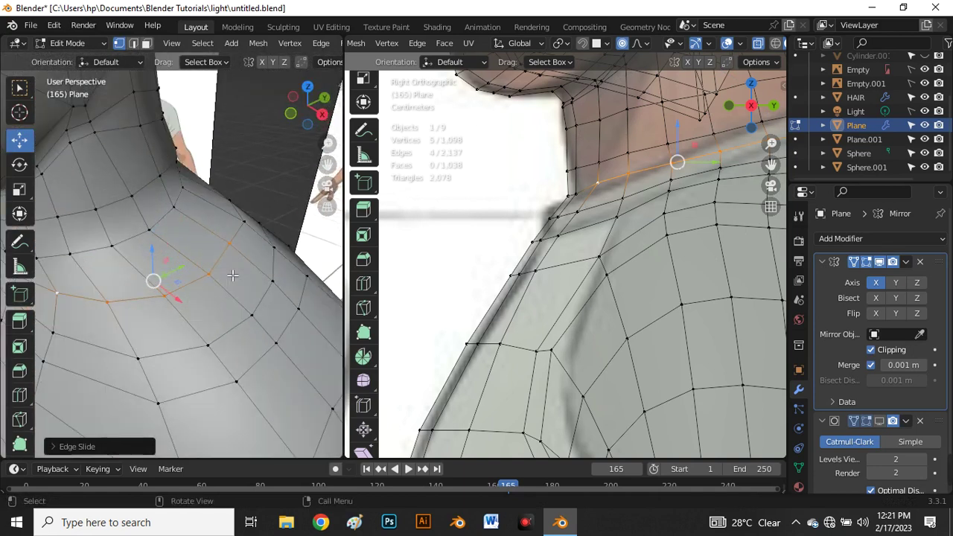
click(245, 222)
ctrl+click(110, 302)
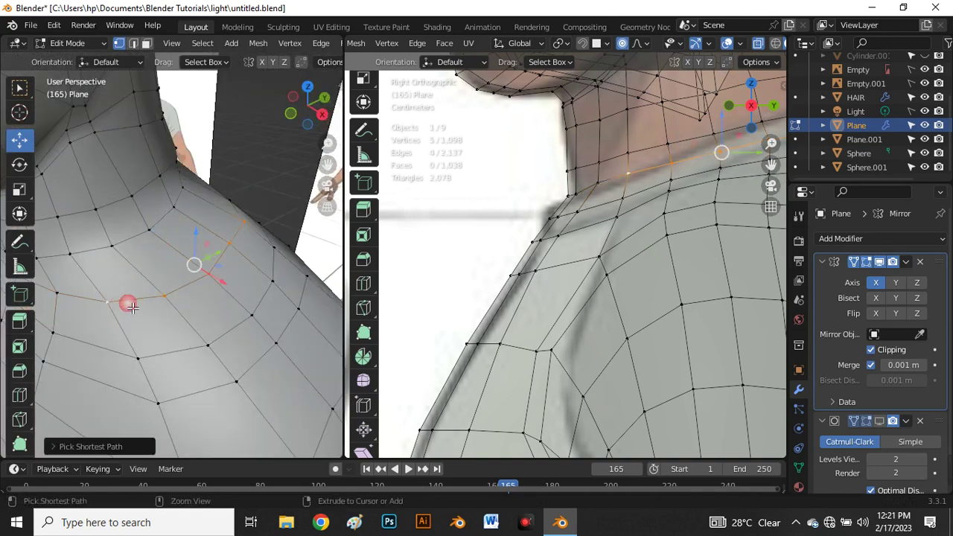
key(g)
key(g)
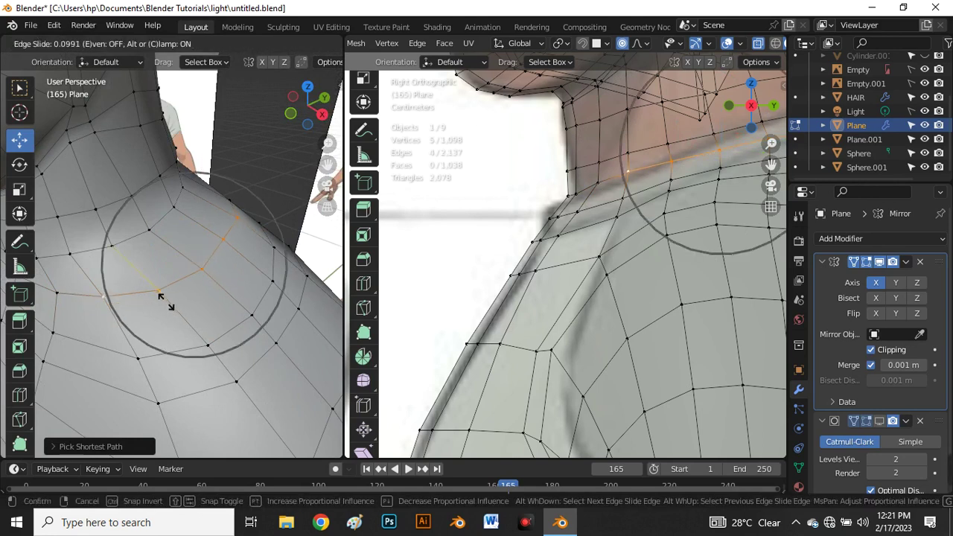
click(156, 294)
- Select the next edge path outward over the shoulder and slide it toward the neck
scroll(172, 283, down, 3)
middle_drag(172, 283, 226, 279)
scroll(184, 272, up, 4)
click(184, 272)
ctrl+click(227, 255)
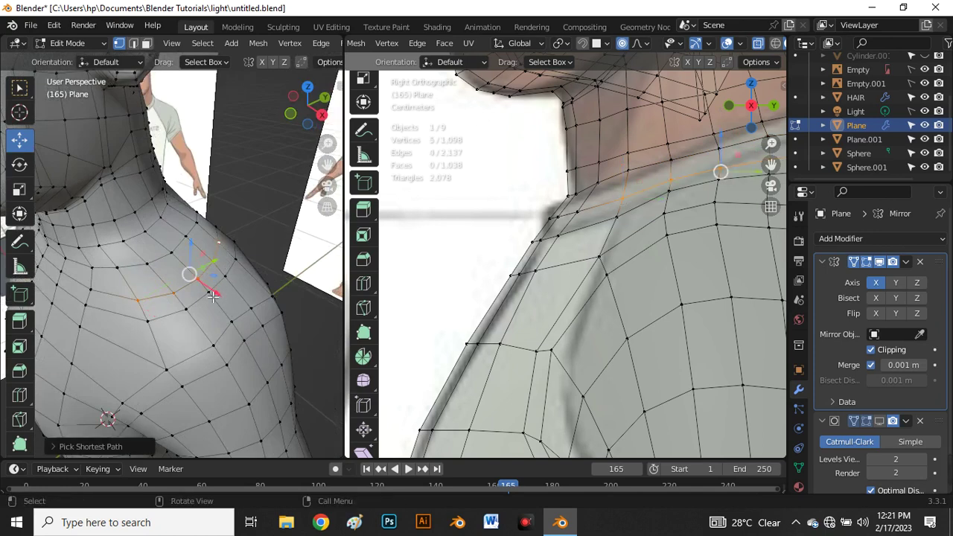
key(g)
key(g)
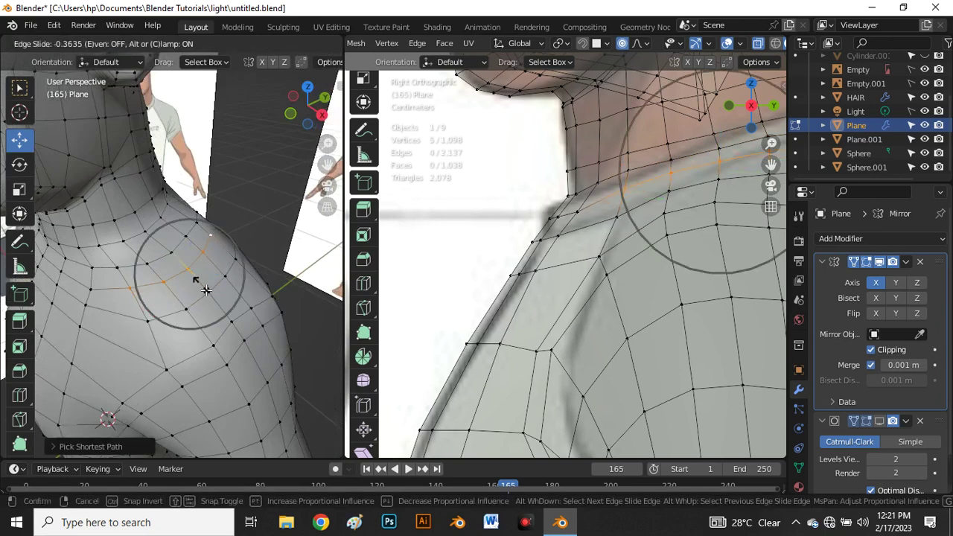
click(206, 290)
- Select the edge row across the upper chest and edge-slide it along the torso
middle_drag(194, 269, 125, 273)
click(250, 257)
ctrl+click(186, 272)
ctrl+click(152, 274)
key(g)
key(g)
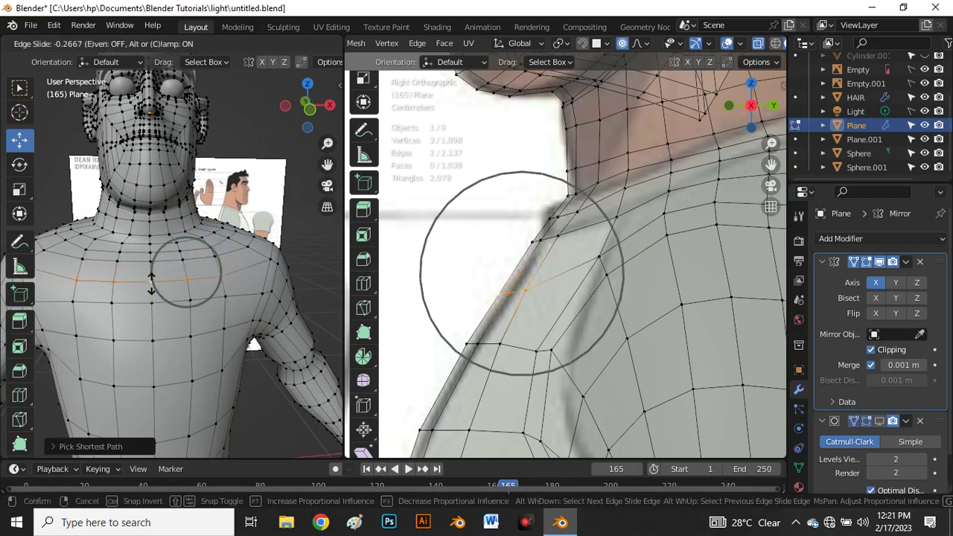
click(155, 282)
- Slide the centre edge of the upper-chest row down the torso
click(120, 285)
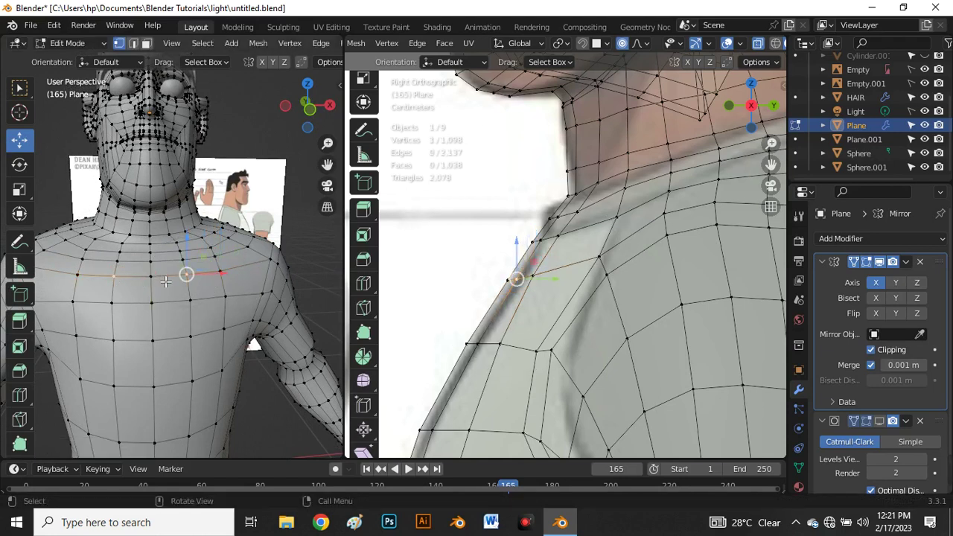
key(g)
key(g)
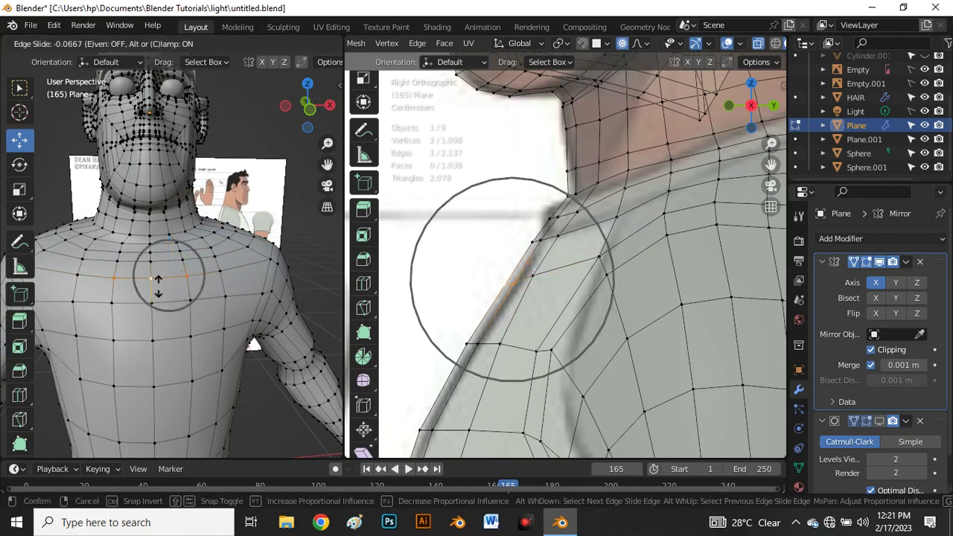
click(158, 292)
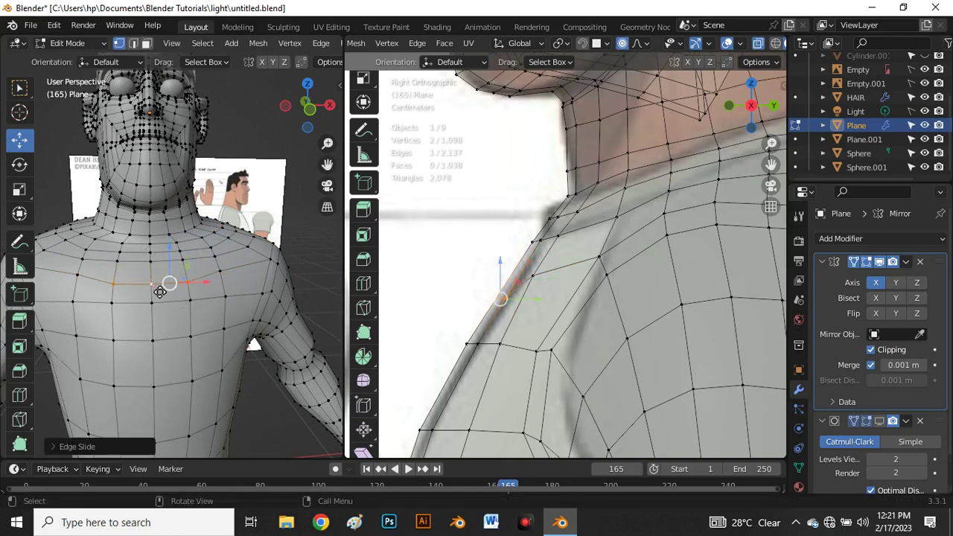
- Vertex-slide individual vertices along the upper-chest row, from the centre line outward, to even the row
click(154, 287)
key(g)
key(g)
click(156, 295)
key(g)
key(g)
click(153, 277)
scroll(152, 277, up, 2)
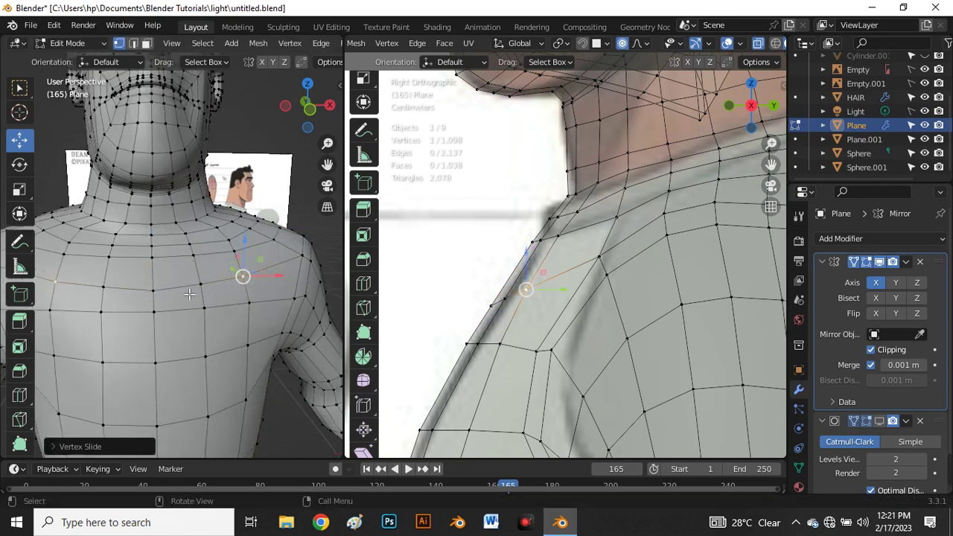
key(g)
key(g)
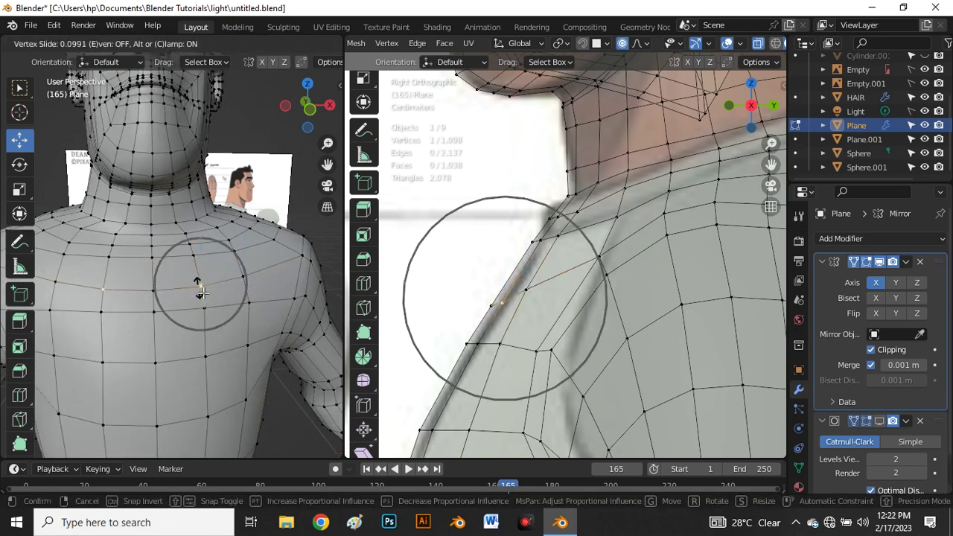
click(202, 292)
- Vertex-slide the vertex beside the centre line in the next chest row up slightly downward
key(g)
click(196, 273)
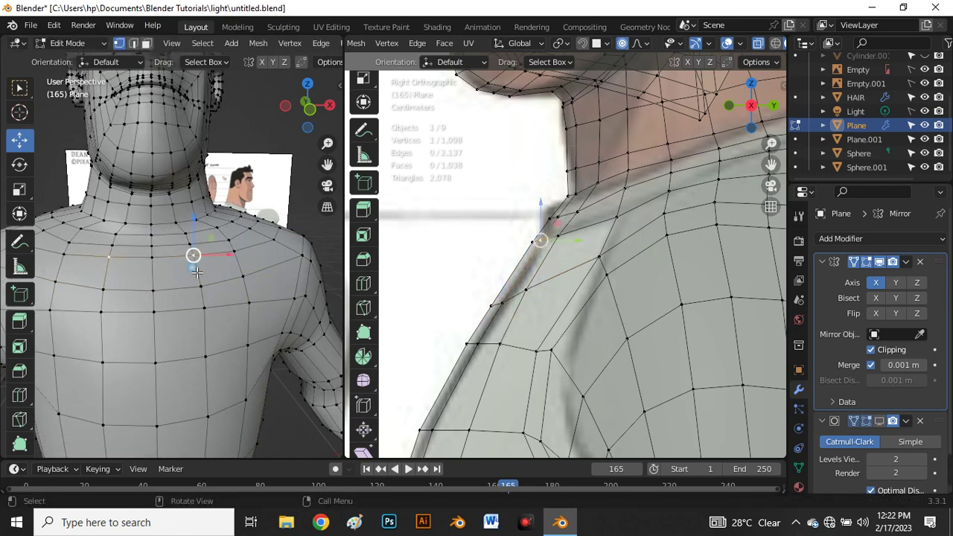
key(g)
key(g)
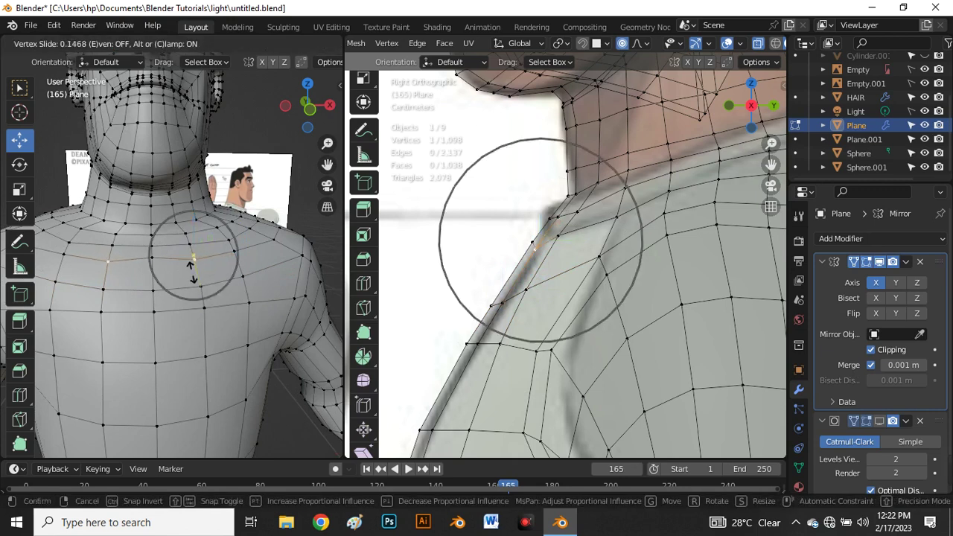
click(149, 262)
- Vertex-slide the vertices beside the centre line in the upper-chest rows to even the spacing below the neck
middle_drag(153, 262, 173, 256)
scroll(133, 270, up, 1)
key(g)
key(g)
click(108, 256)
key(g)
key(g)
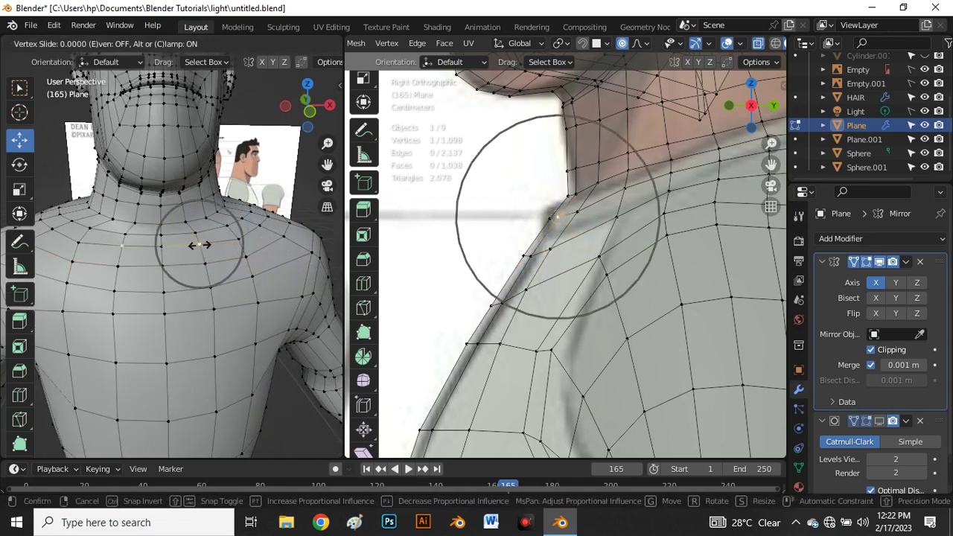
click(198, 251)
- Vertex-slide the centre-line vertex of the row just below the neck slightly downward
key(g)
key(g)
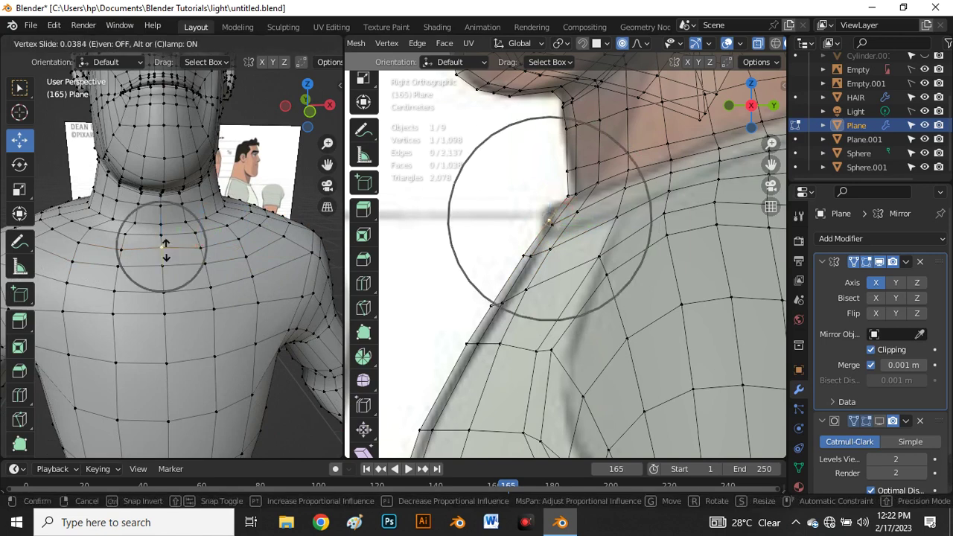
click(166, 248)
- In front view, select the two close vertices at the front of the shoulder above the armpit and slide their edge up toward the shoulder
middle_drag(166, 248, 197, 261)
scroll(209, 268, up, 3)
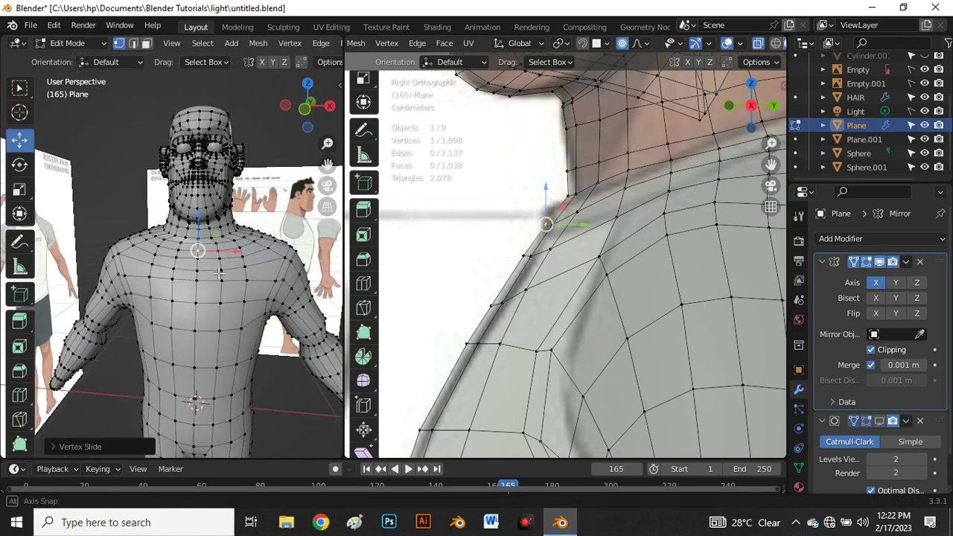
key(grave)
click(117, 216)
scroll(127, 223, down, 2)
scroll(128, 257, up, 4)
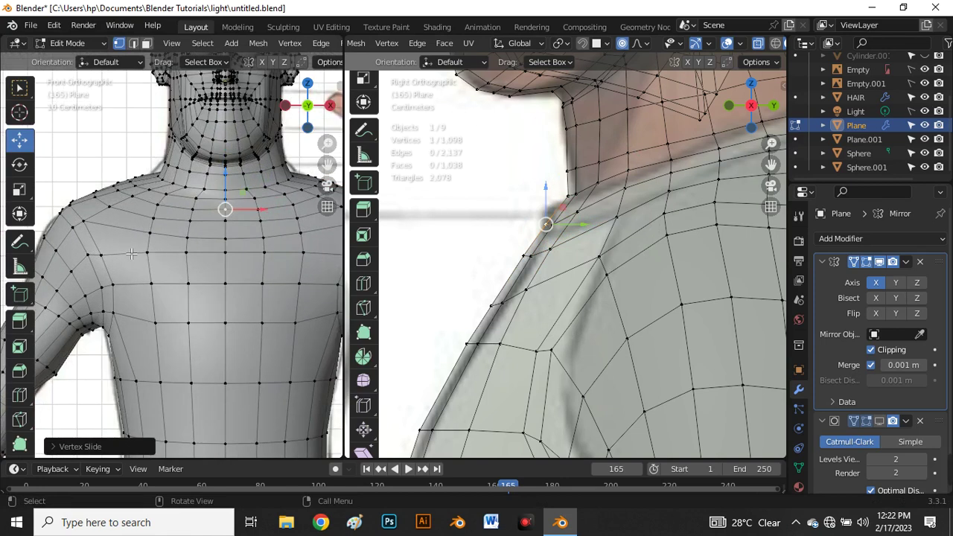
drag(108, 246, 83, 257)
key(g)
key(g)
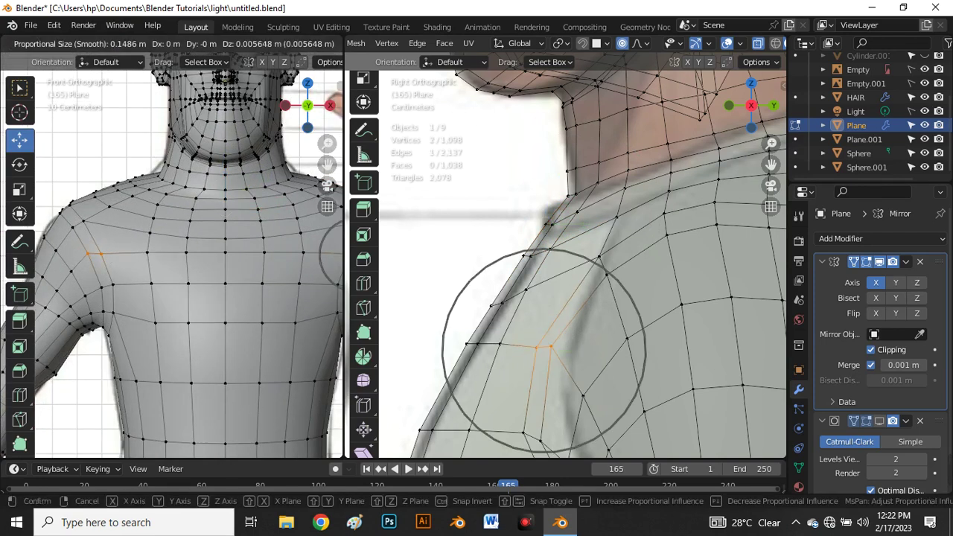
click(110, 253)
- Vertex-slide the outer vertex of that shoulder edge along the line toward the armpit to even the spacing
click(97, 248)
key(g)
key(g)
click(102, 256)
scroll(76, 241, down, 8)
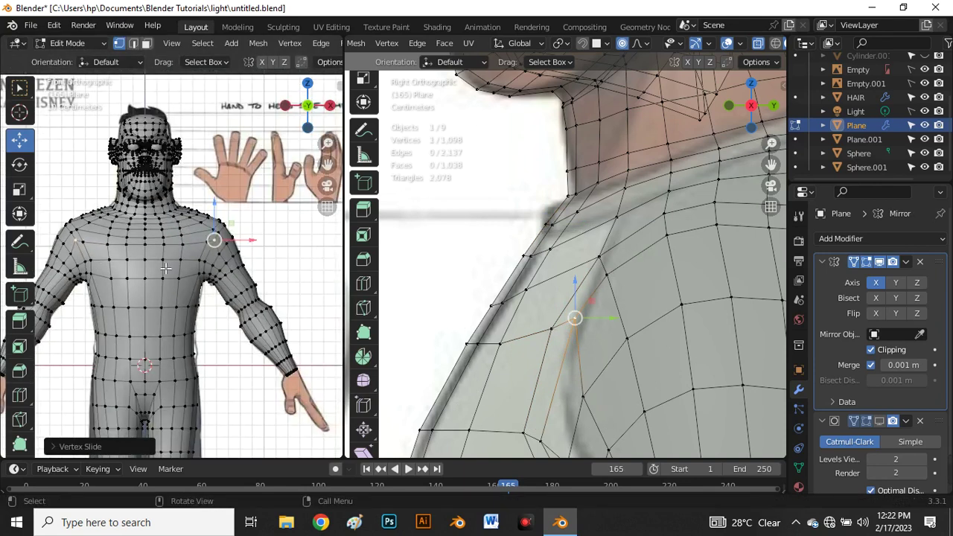
scroll(231, 249, up, 10)
key(g)
key(g)
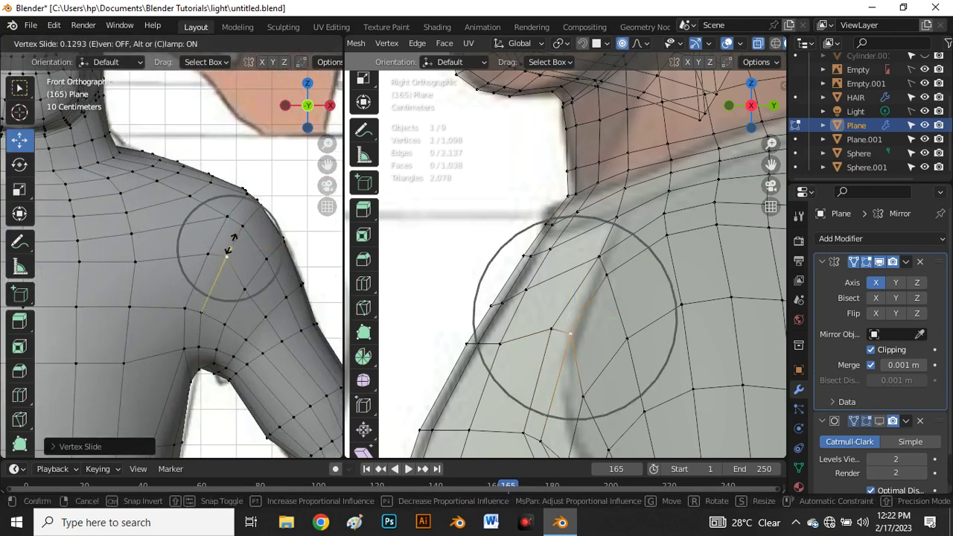
click(233, 252)
- Switch to Object Mode and compare the body's silhouette, legs, arms and shoulders with the front and side references
scroll(233, 253, down, 8)
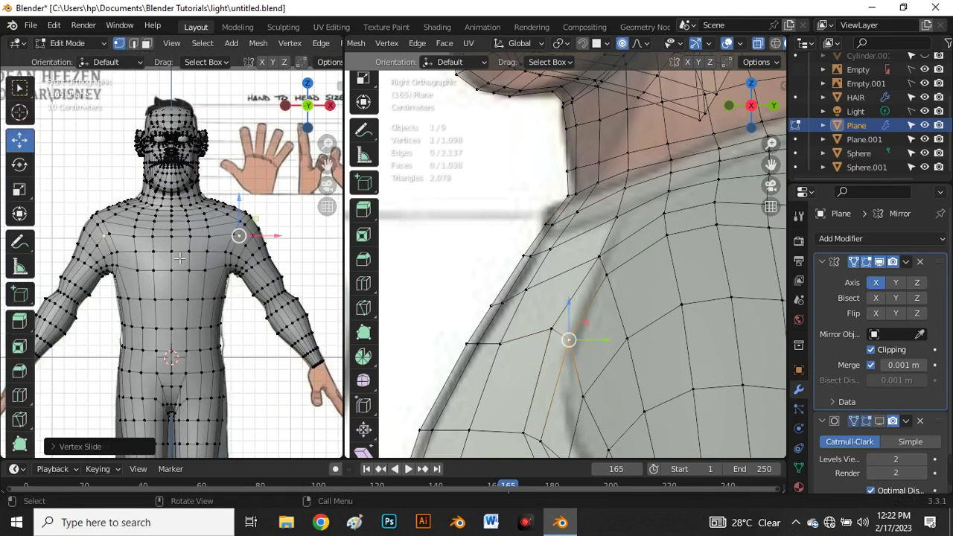
key(Tab)
scroll(195, 217, down, 3)
scroll(195, 218, up, 3)
key(Tab)
key(Tab)
scroll(157, 186, down, 3)
scroll(184, 187, up, 2)
scroll(184, 187, down, 2)
scroll(186, 149, up, 3)
scroll(186, 129, down, 3)
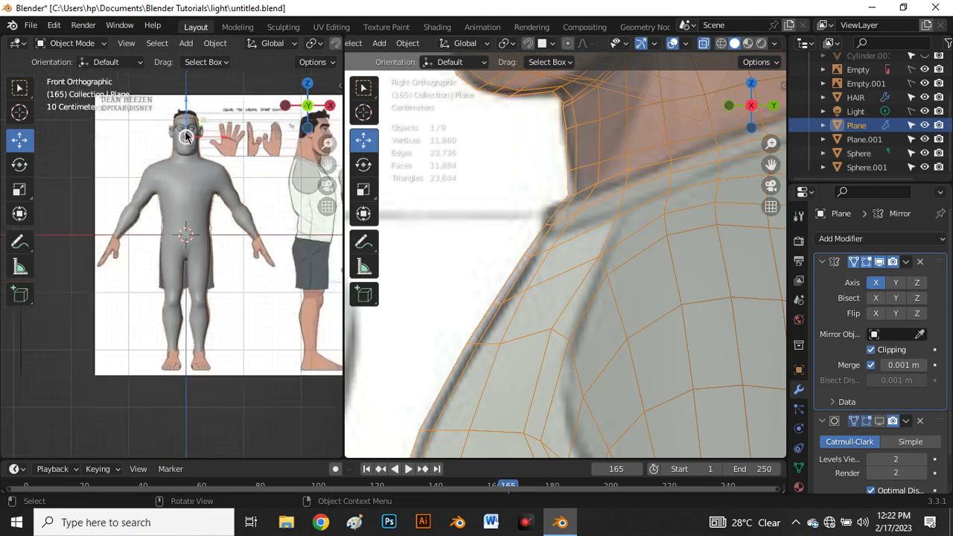
scroll(208, 171, up, 2)
scroll(226, 217, down, 4)
scroll(80, 283, up, 4)
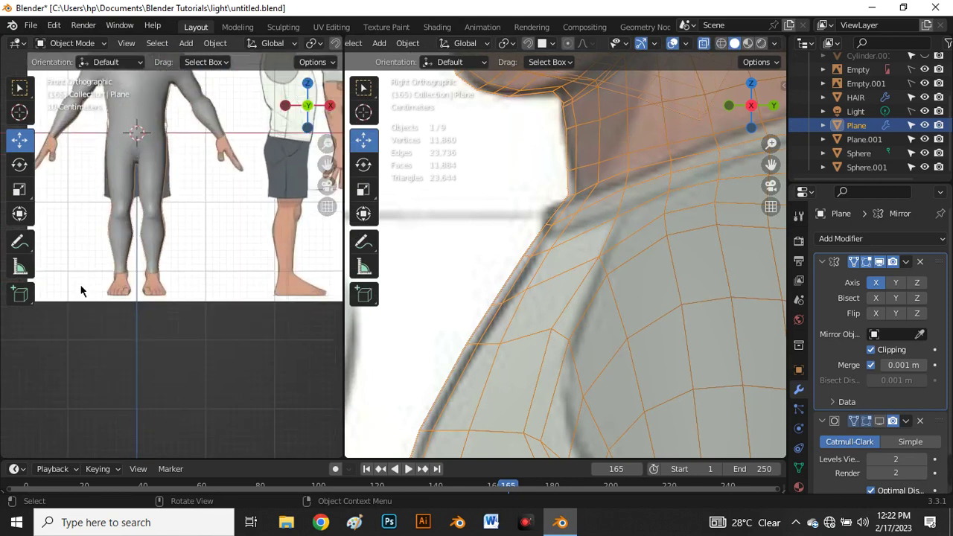
scroll(131, 283, up, 2)
scroll(135, 304, down, 3)
scroll(131, 282, up, 2)
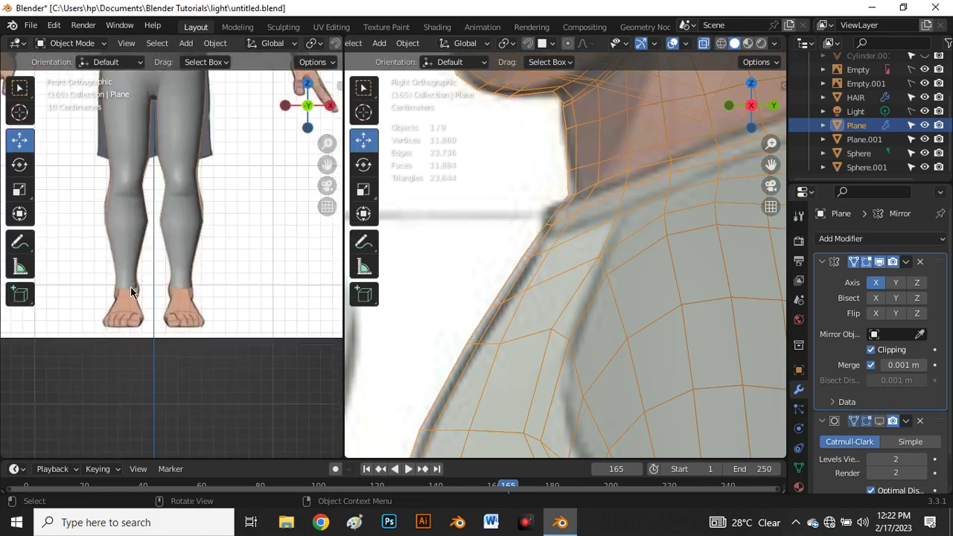
scroll(133, 290, down, 3)
scroll(149, 223, down, 2)
scroll(160, 202, up, 3)
scroll(160, 203, up, 3)
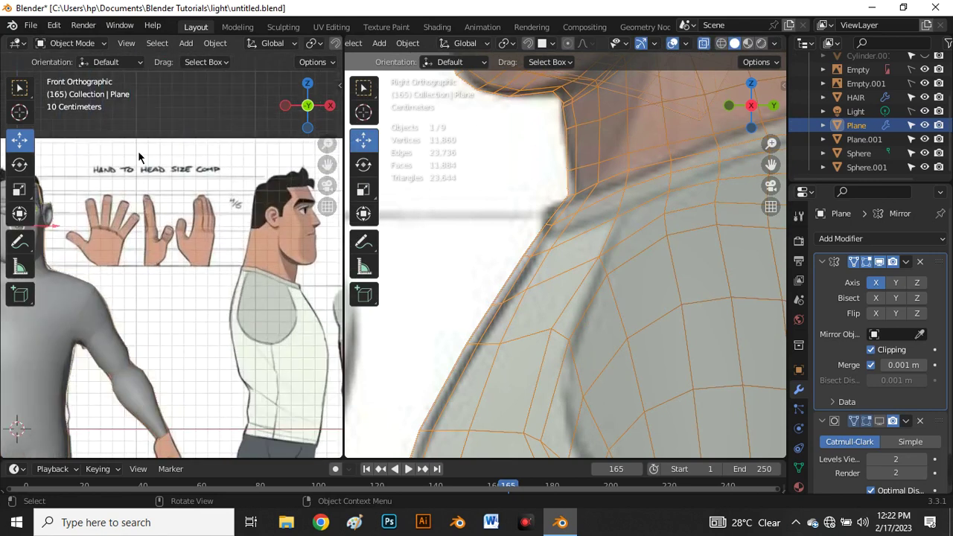
scroll(175, 195, down, 5)
scroll(166, 237, down, 4)
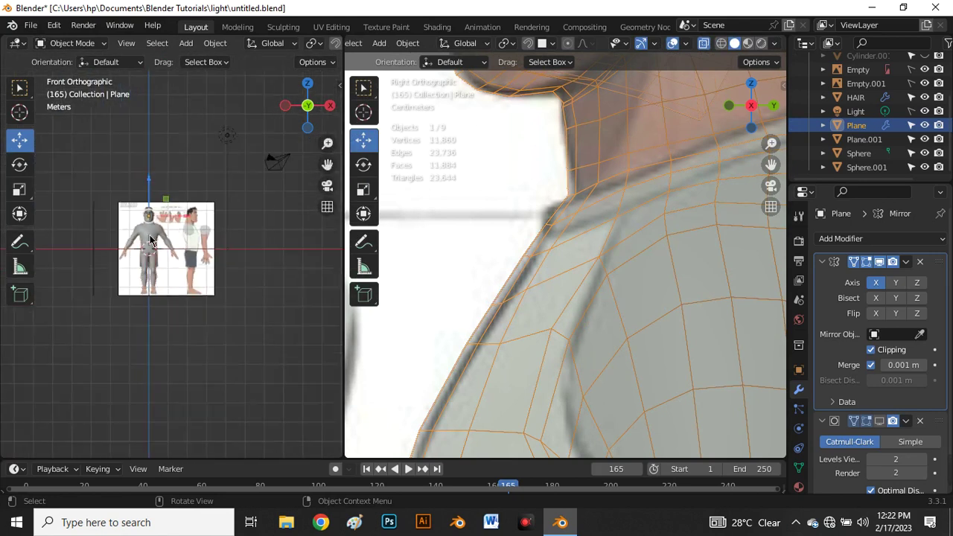
scroll(155, 242, up, 5)
scroll(562, 179, down, 5)
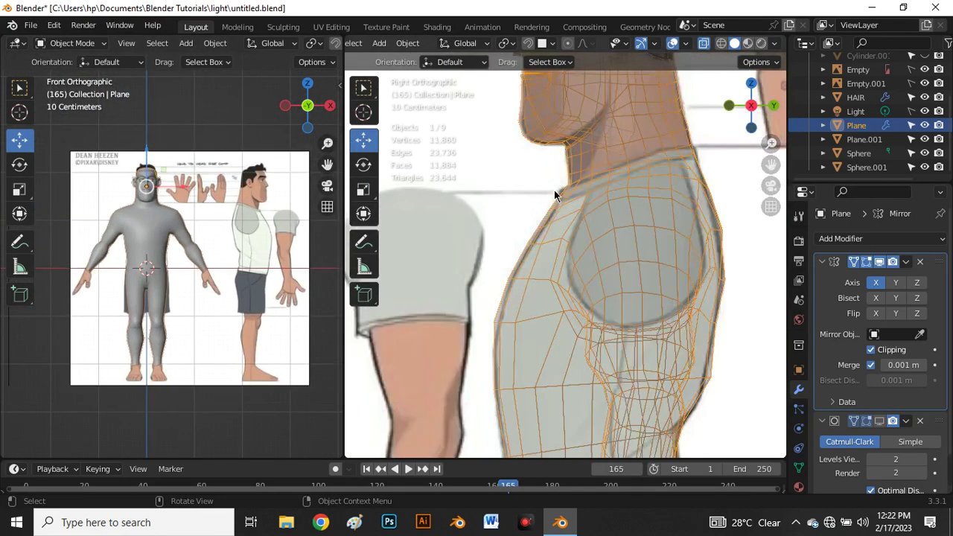
- Turn off X-ray and the wireframe overlay in the side viewport to show the body as a clean solid
scroll(621, 87, down, 2)
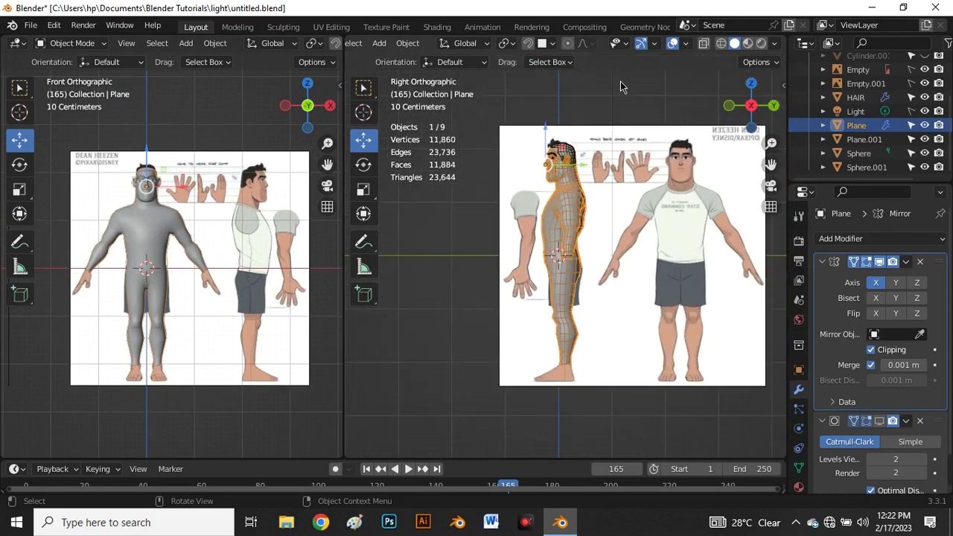
click(684, 43)
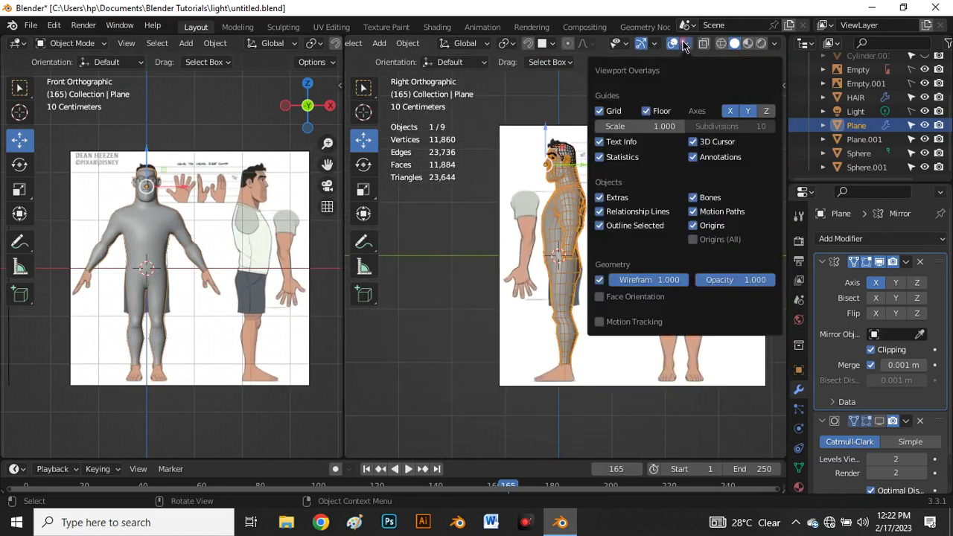
click(600, 280)
scroll(560, 179, up, 4)
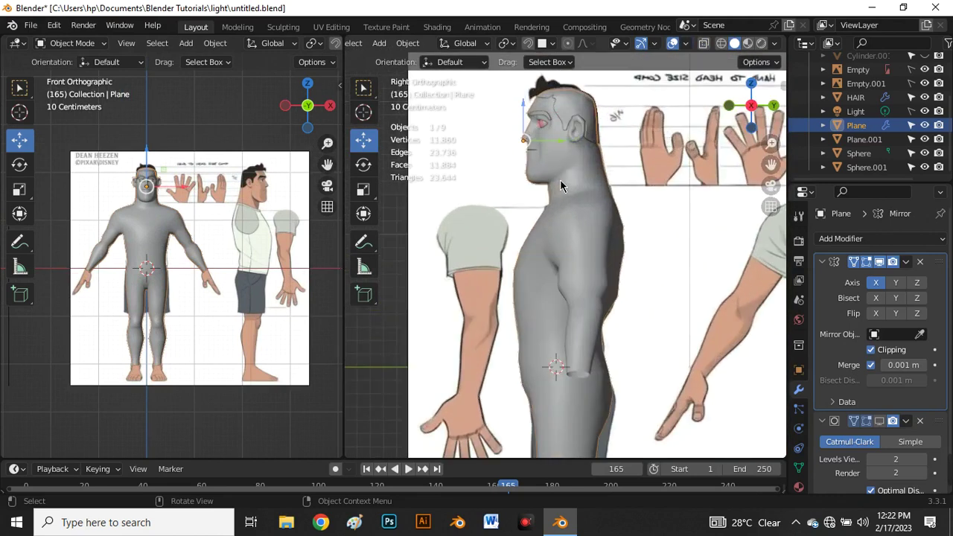
scroll(576, 167, up, 2)
scroll(577, 167, down, 5)
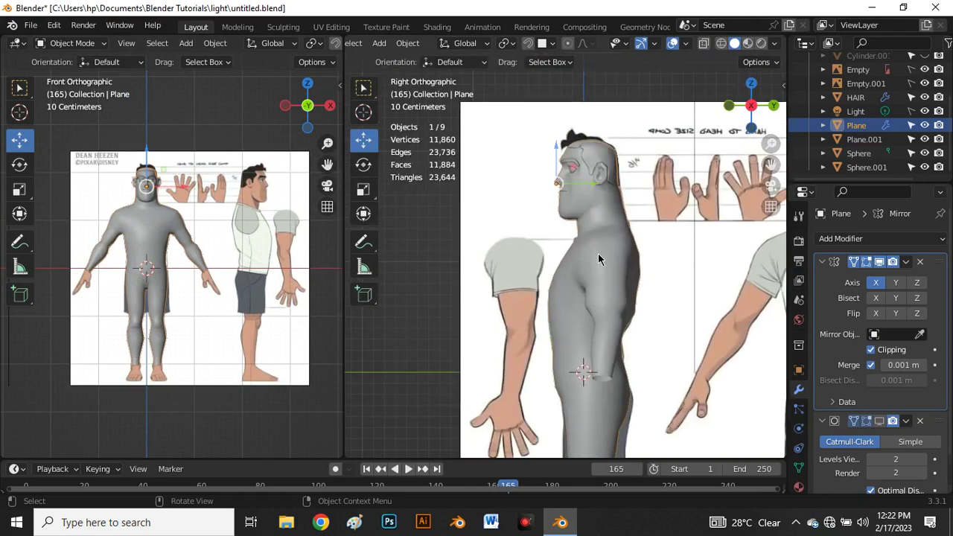
- Shade the body mesh smooth and enable the Subdivision modifier's display in the viewport
right_click(598, 254)
click(574, 239)
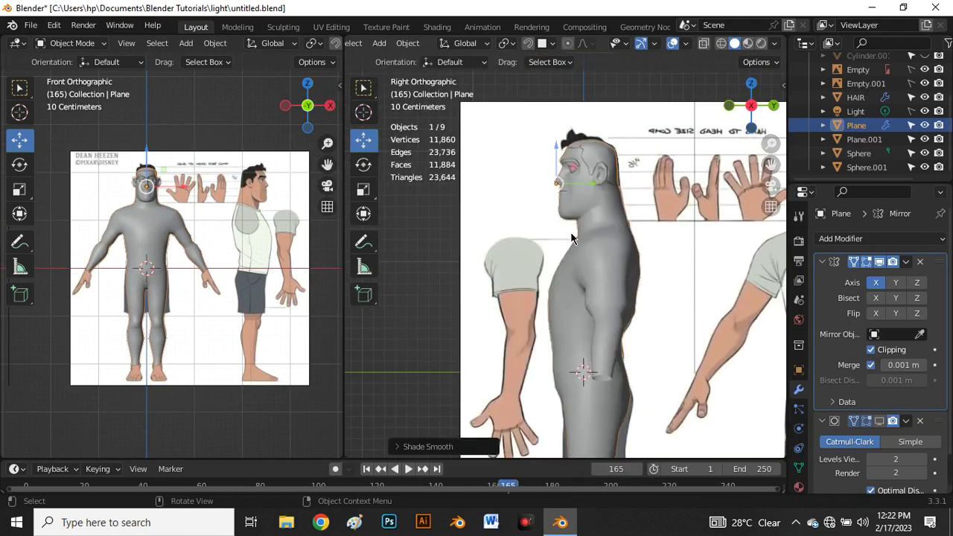
scroll(609, 228, down, 4)
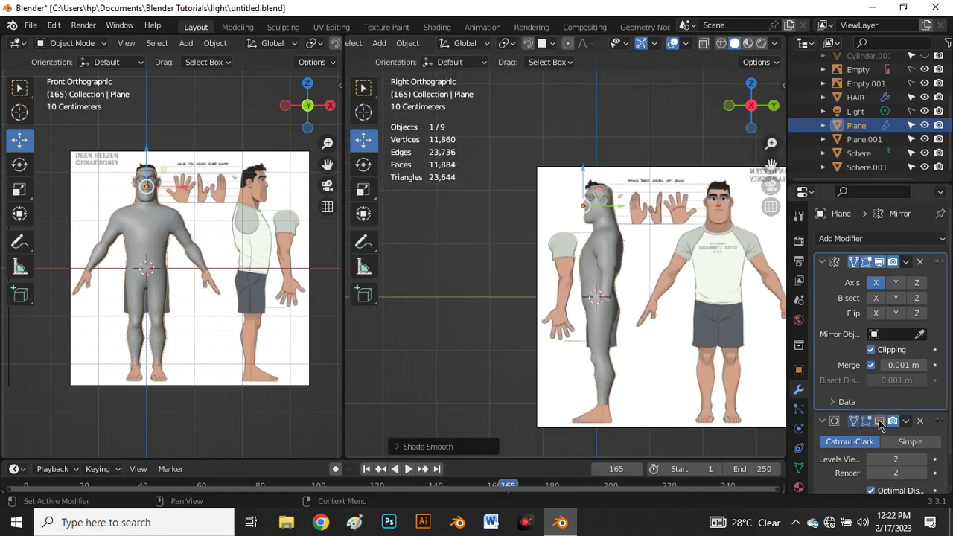
click(880, 422)
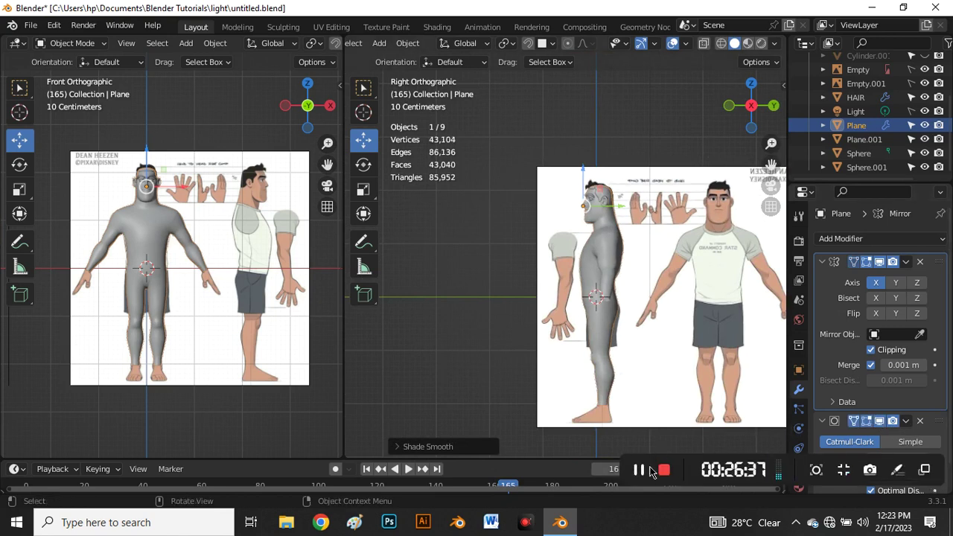